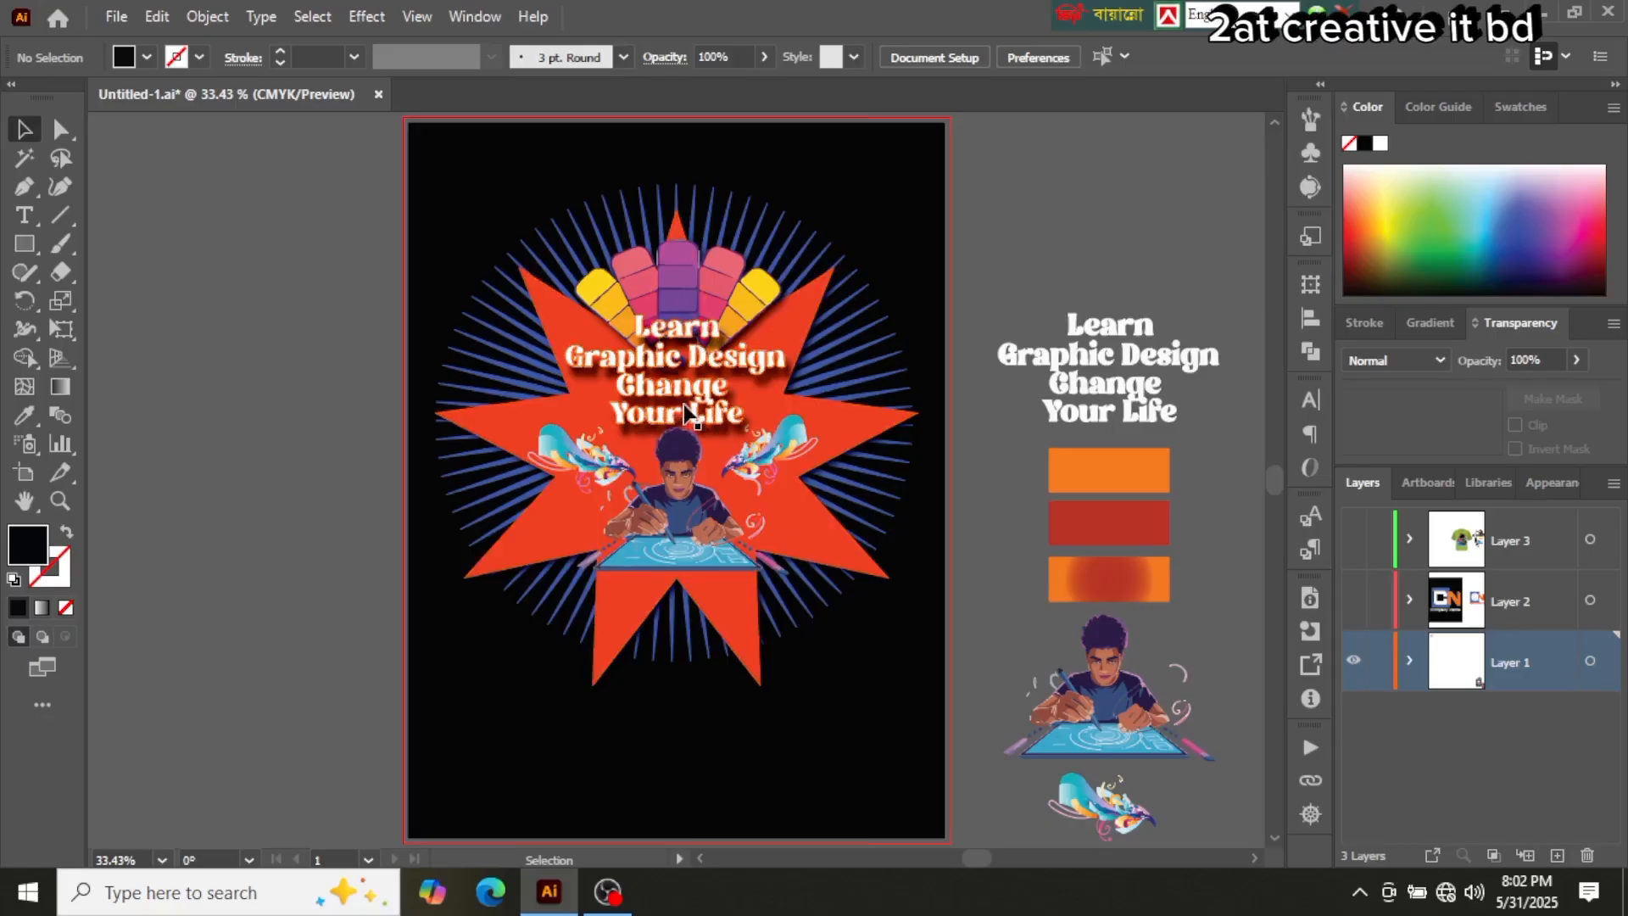
Step: Examine the finished starburst design and the source elements laid out beside the artboard
{"action": "scroll", "coordinate": [689, 415], "scroll_direction": "up", "scroll_amount": 1}
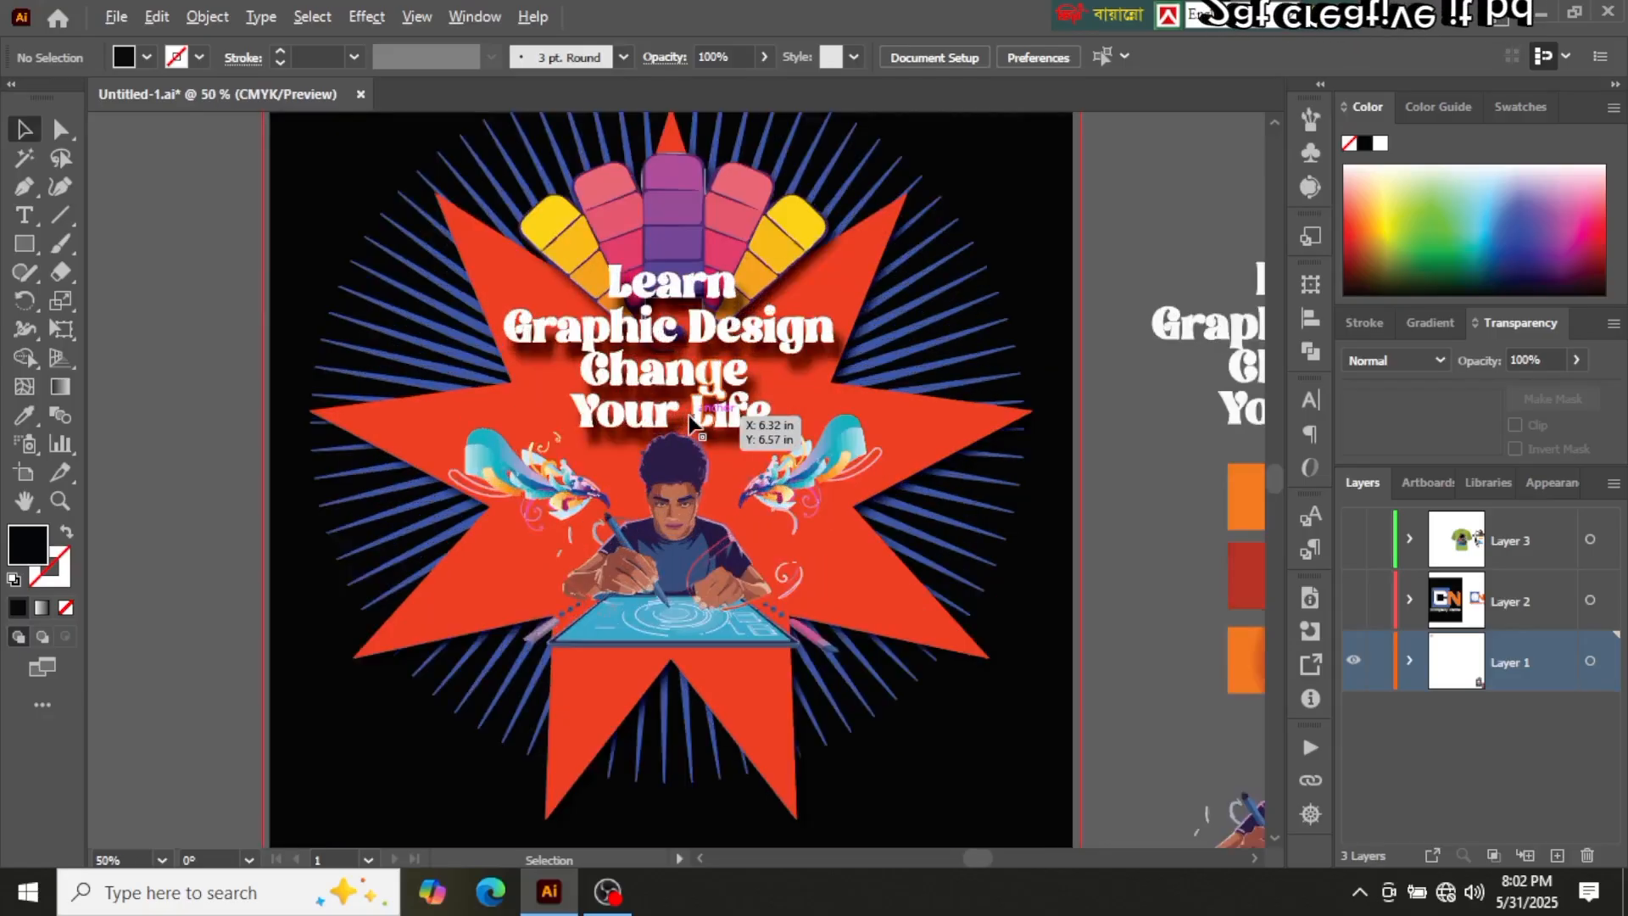
{"action": "left_click_drag", "start_coordinate": [689, 349], "coordinate": [688, 389]}
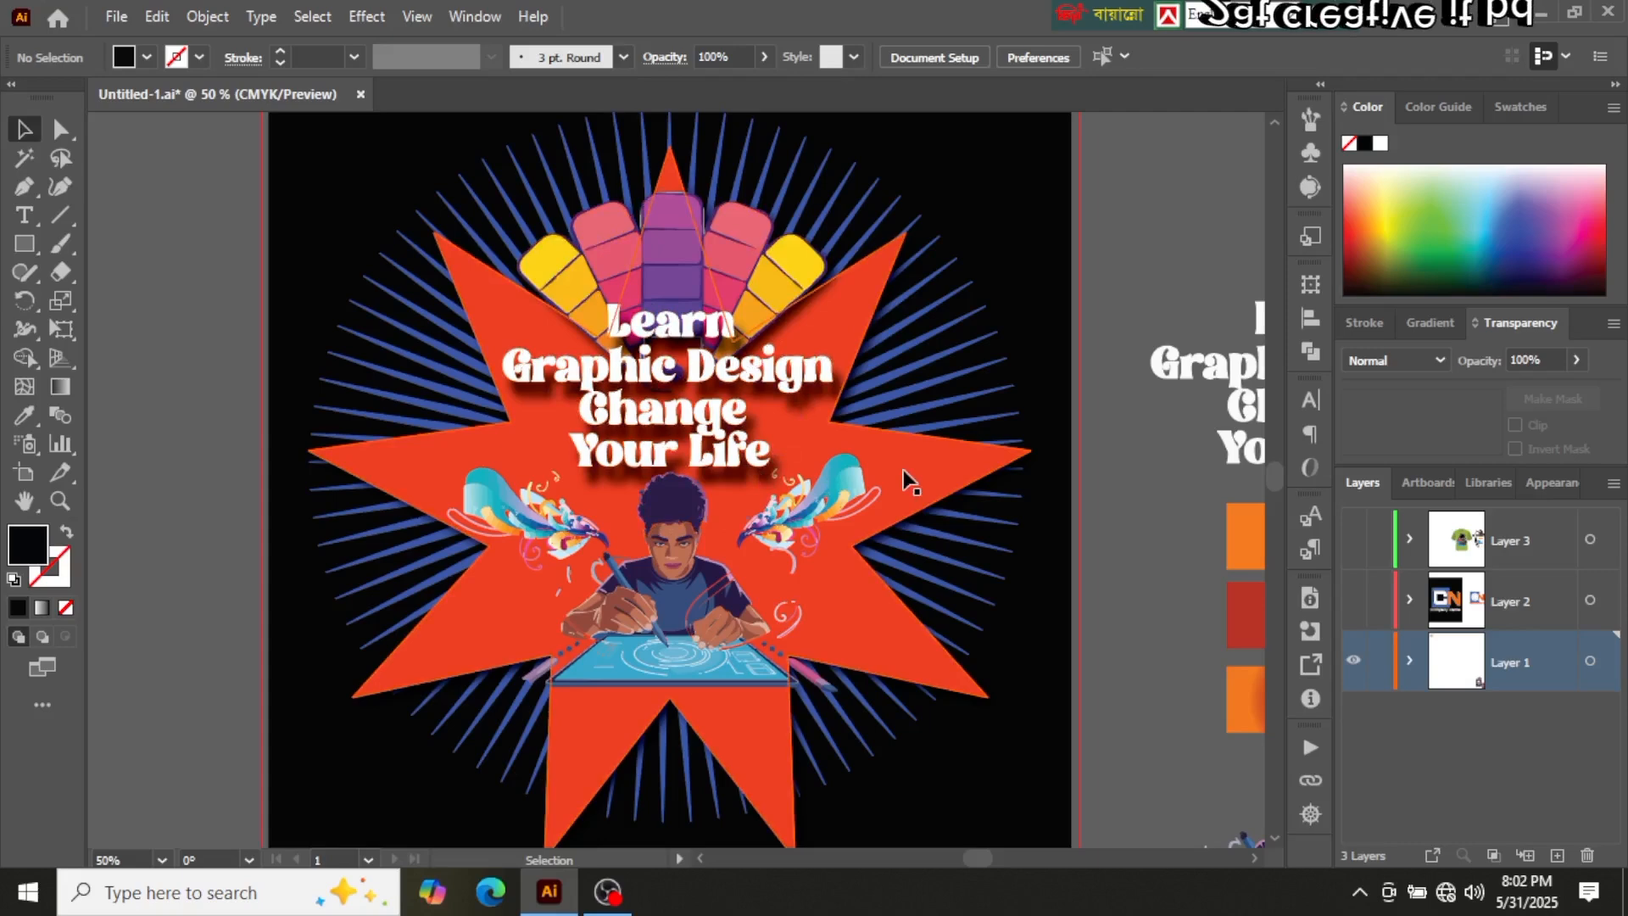
{"action": "left_click_drag", "start_coordinate": [1114, 567], "coordinate": [837, 526]}
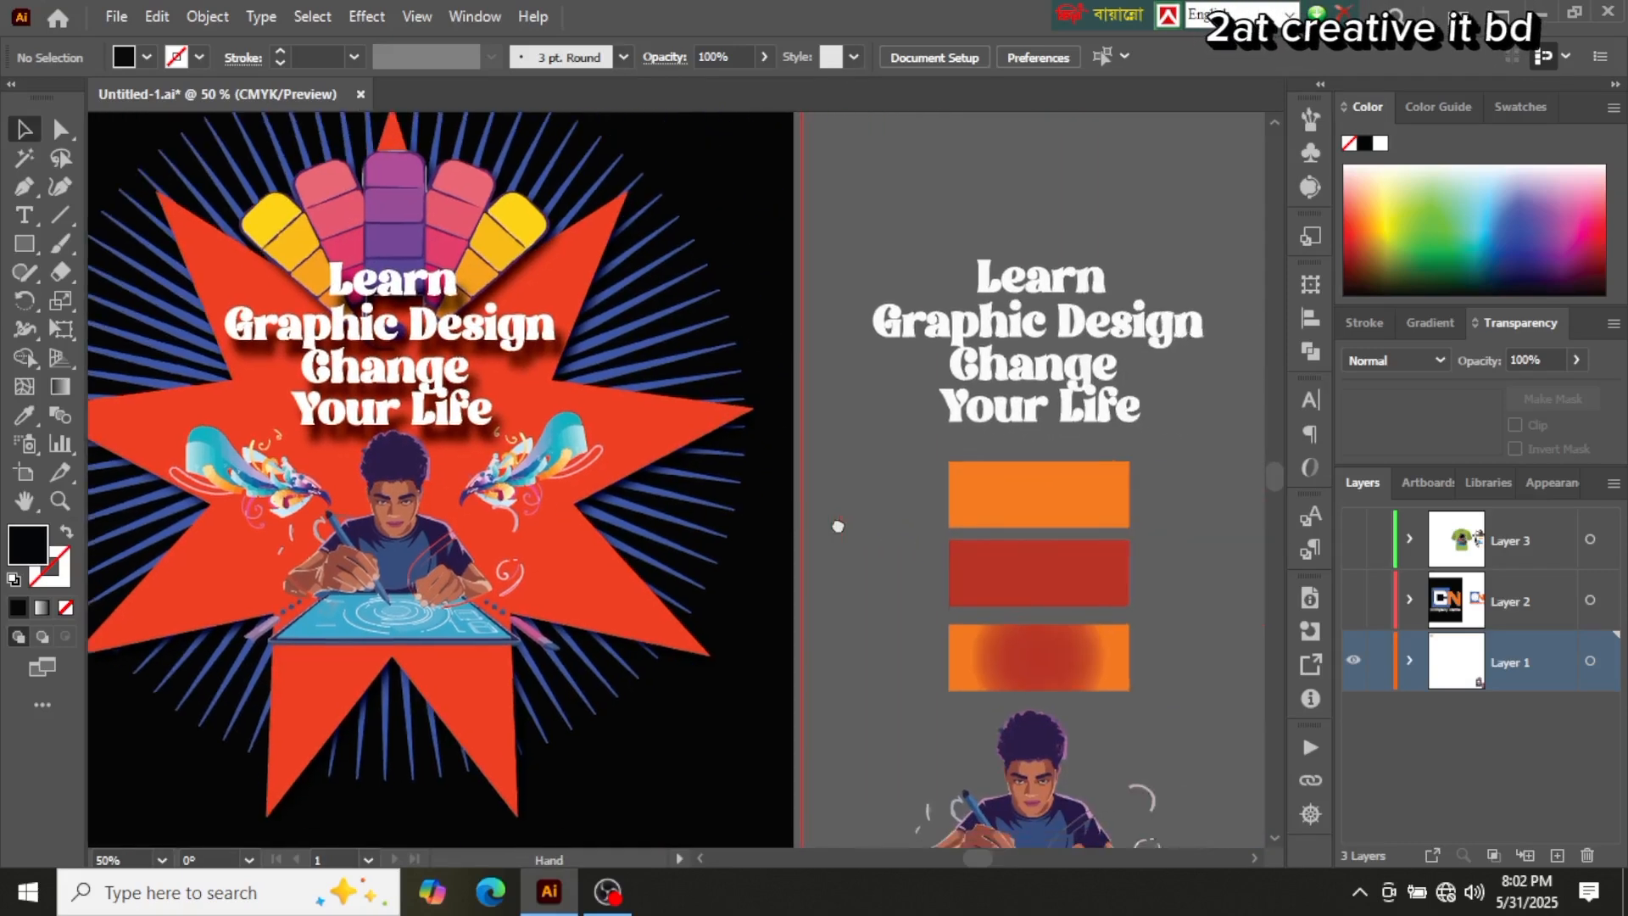
{"action": "scroll", "coordinate": [1021, 603], "scroll_direction": "down", "scroll_amount": 5}
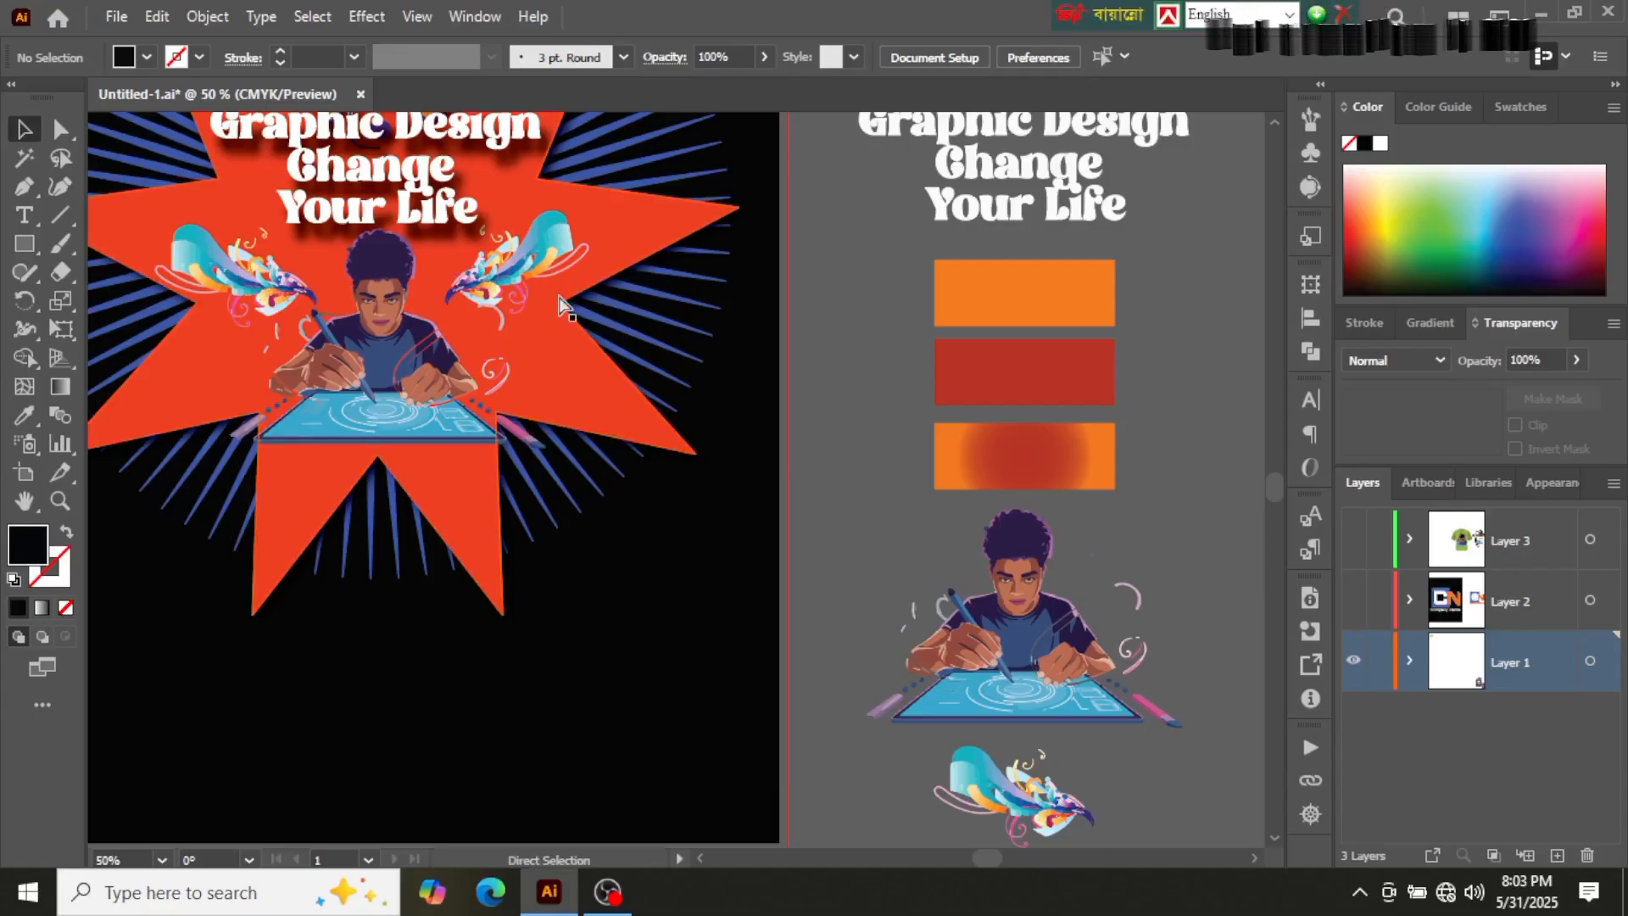
{"action": "key", "text": "ctrl+minus"}
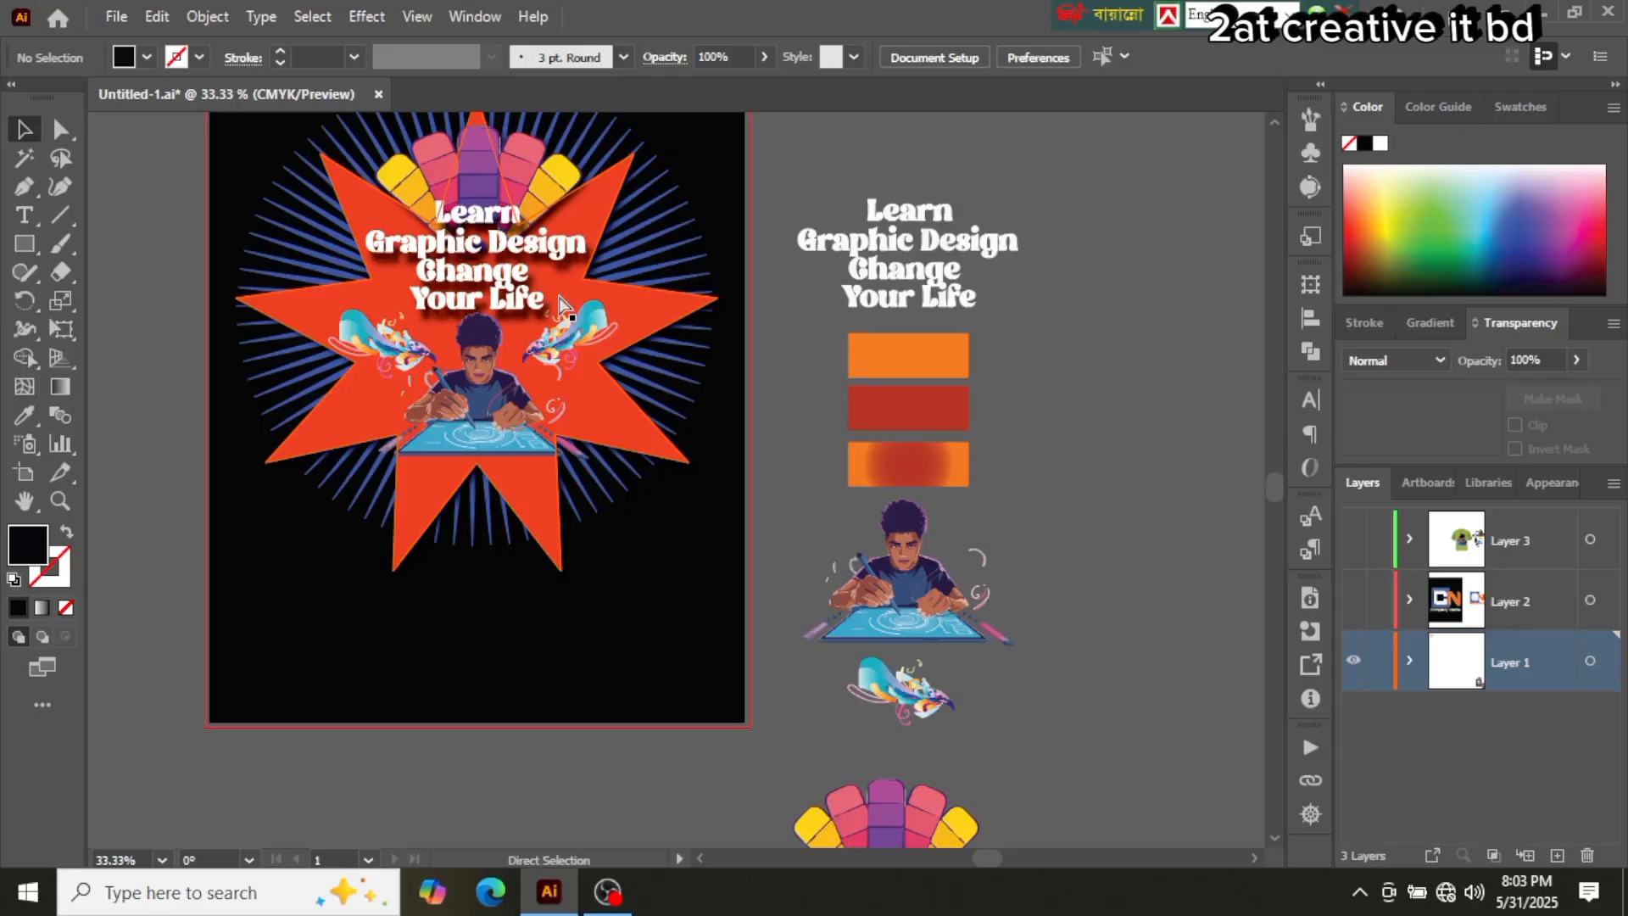
{"action": "key", "text": "ctrl+0"}
Step: Scale the finished starburst artwork with its rays down proportionally and move it off the artboard, above the white lettering copy
{"action": "left_click", "coordinate": [573, 310]}
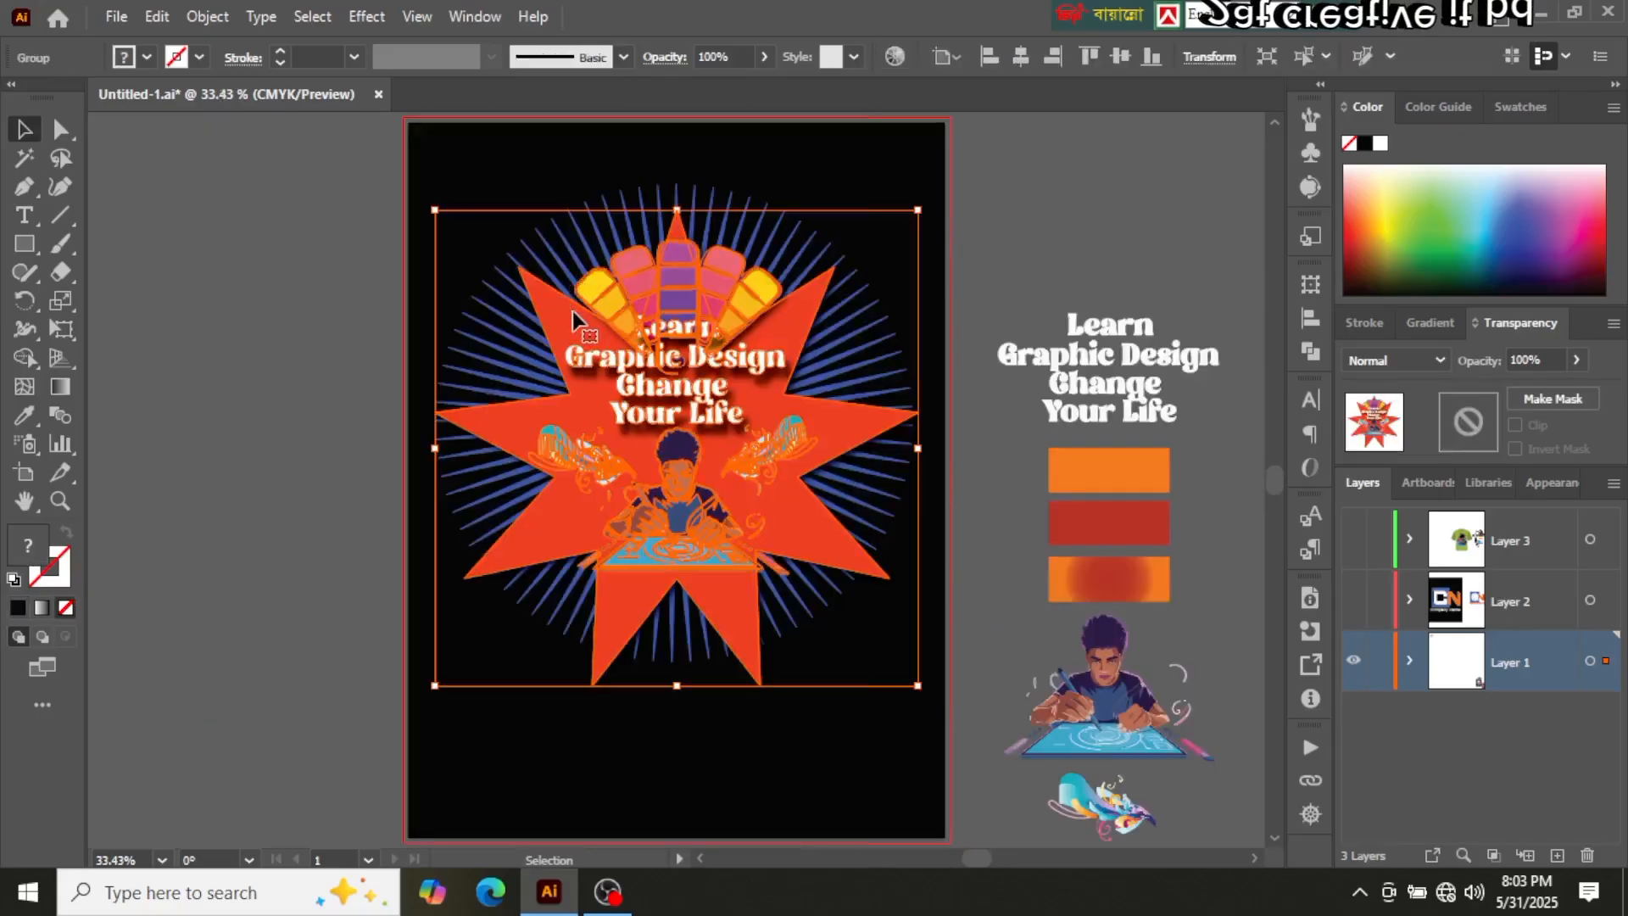
{"action": "left_click_drag", "start_coordinate": [458, 181], "coordinate": [738, 592]}
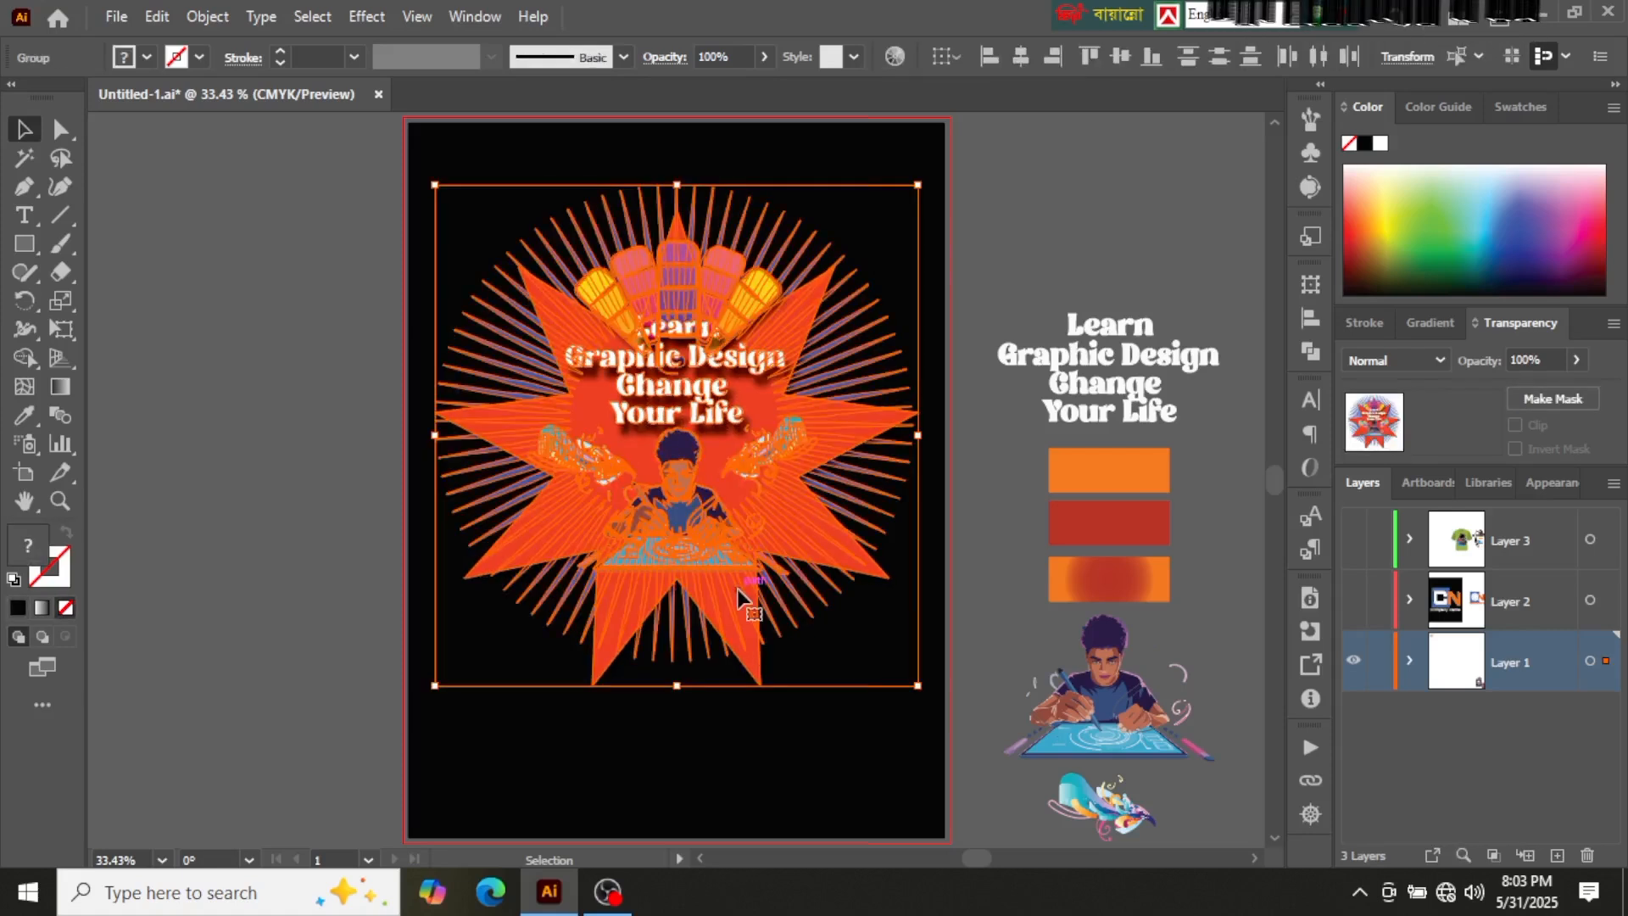
{"action": "key", "text": "a"}
{"action": "key", "text": "v"}
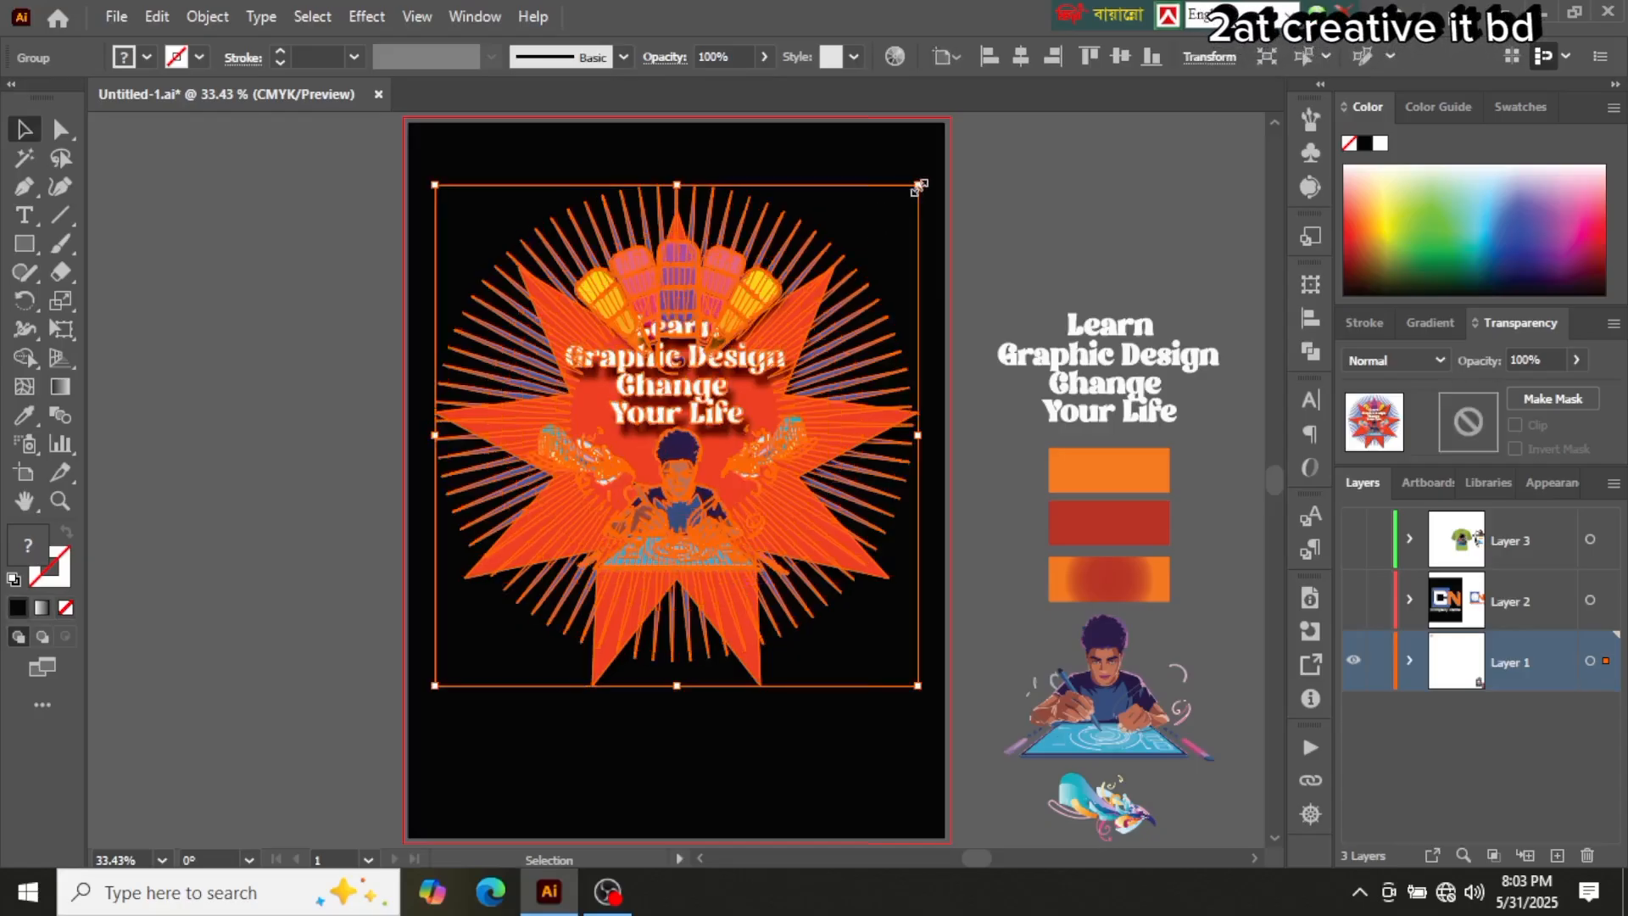
{"action": "left_click_drag", "start_coordinate": [920, 185], "coordinate": [848, 321]}
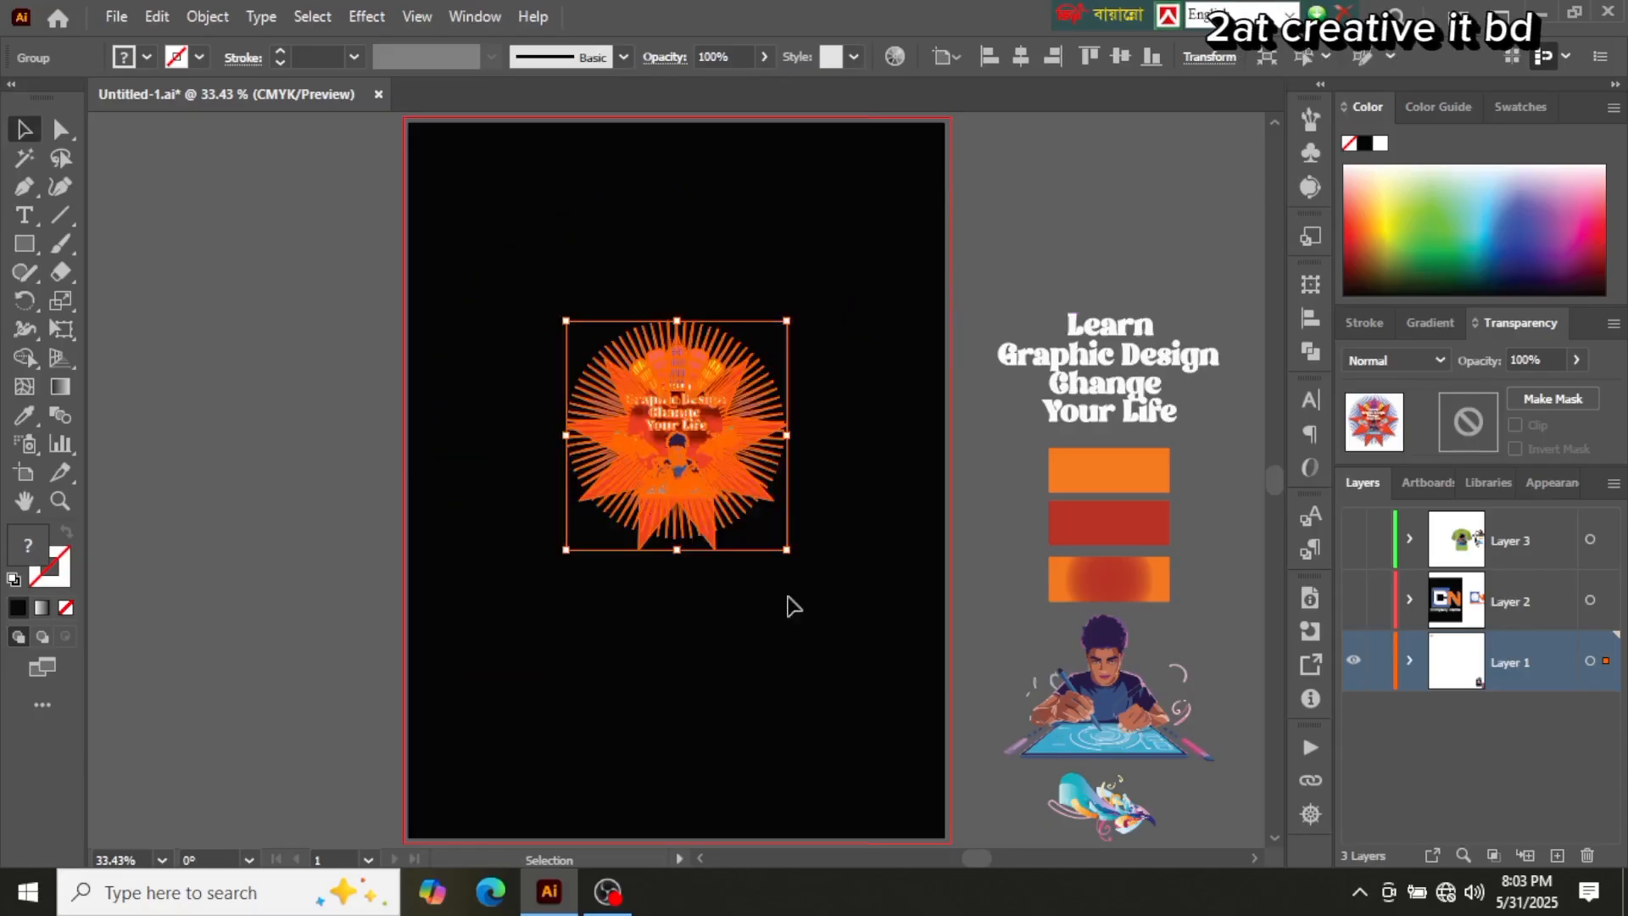
{"action": "left_click", "coordinate": [745, 563]}
{"action": "left_click_drag", "start_coordinate": [663, 461], "coordinate": [1106, 222]}
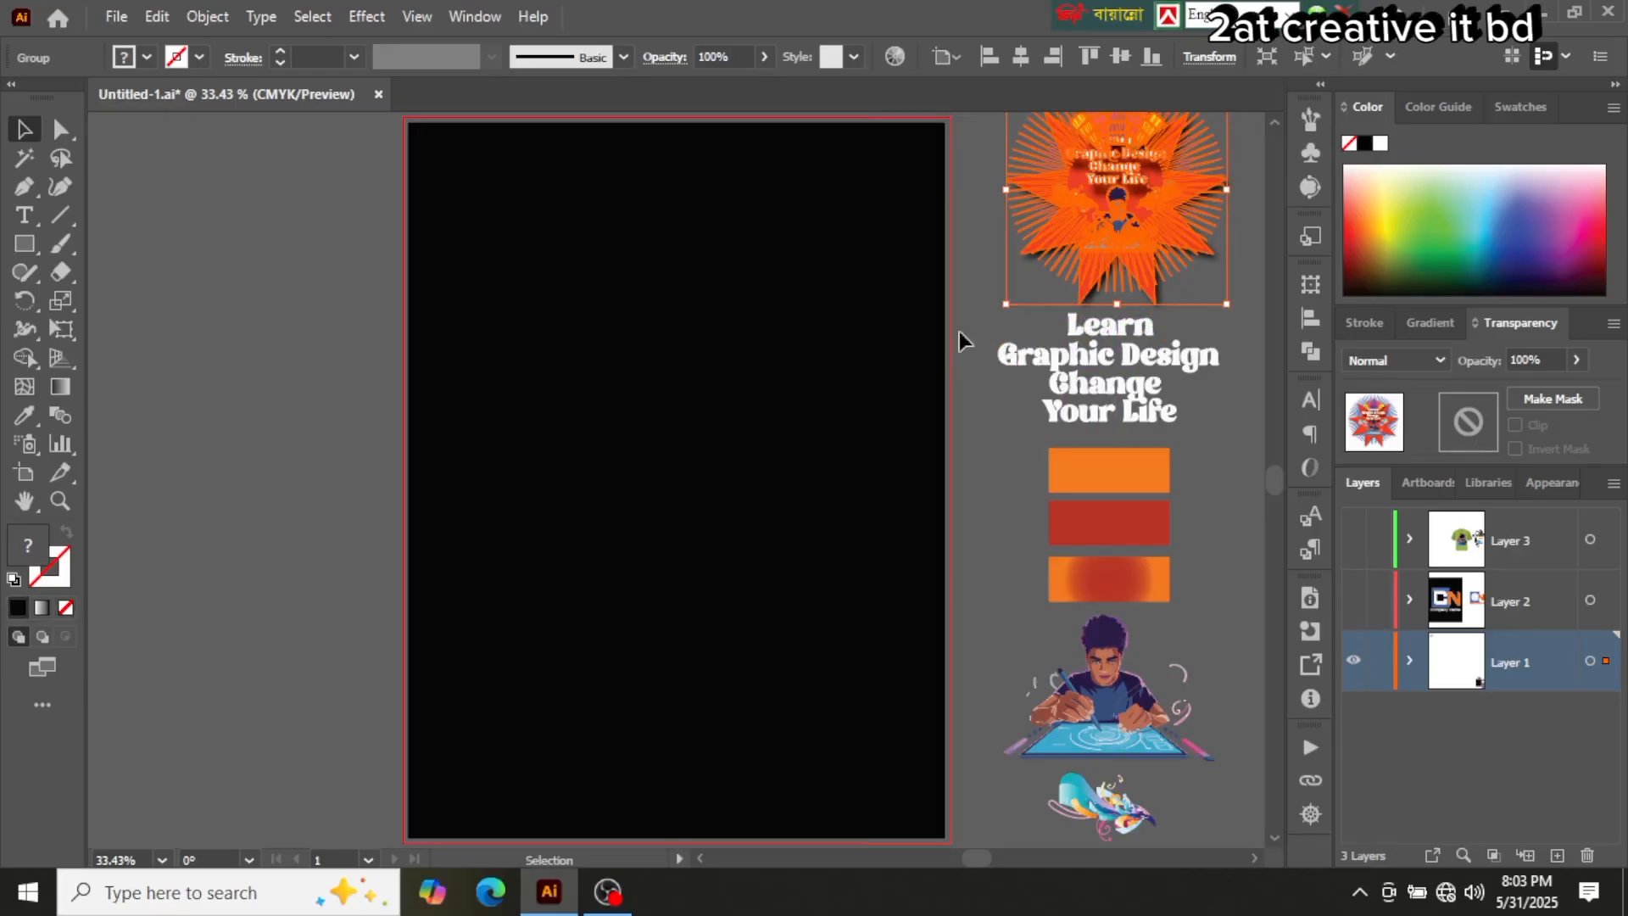
{"action": "left_click", "coordinate": [959, 331]}
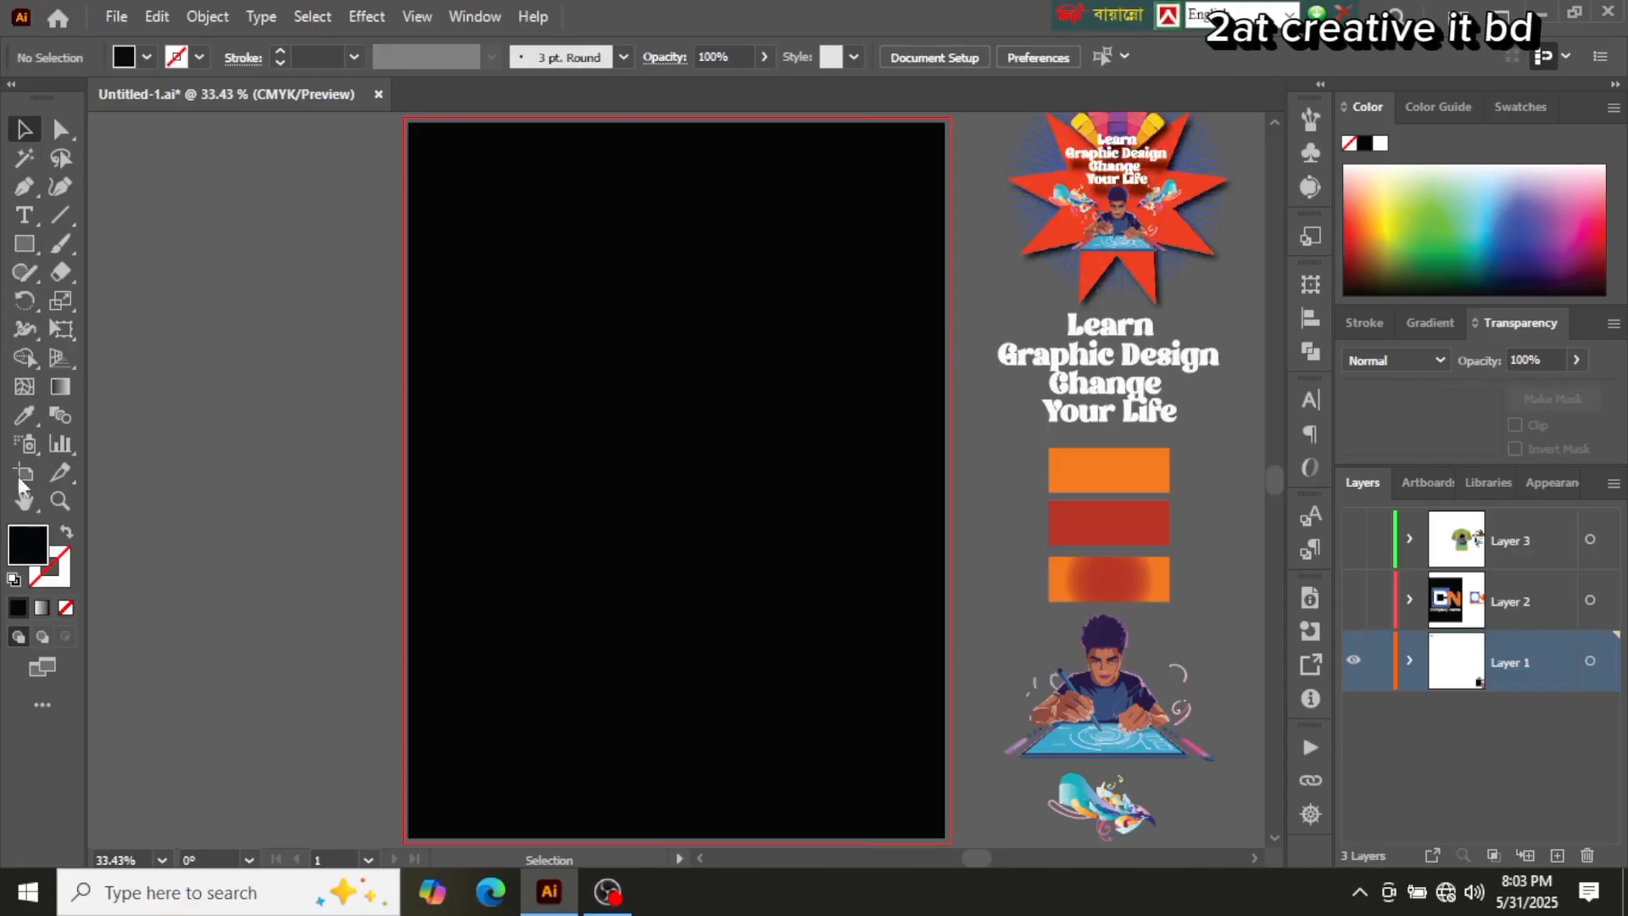
{"action": "left_click", "coordinate": [25, 246]}
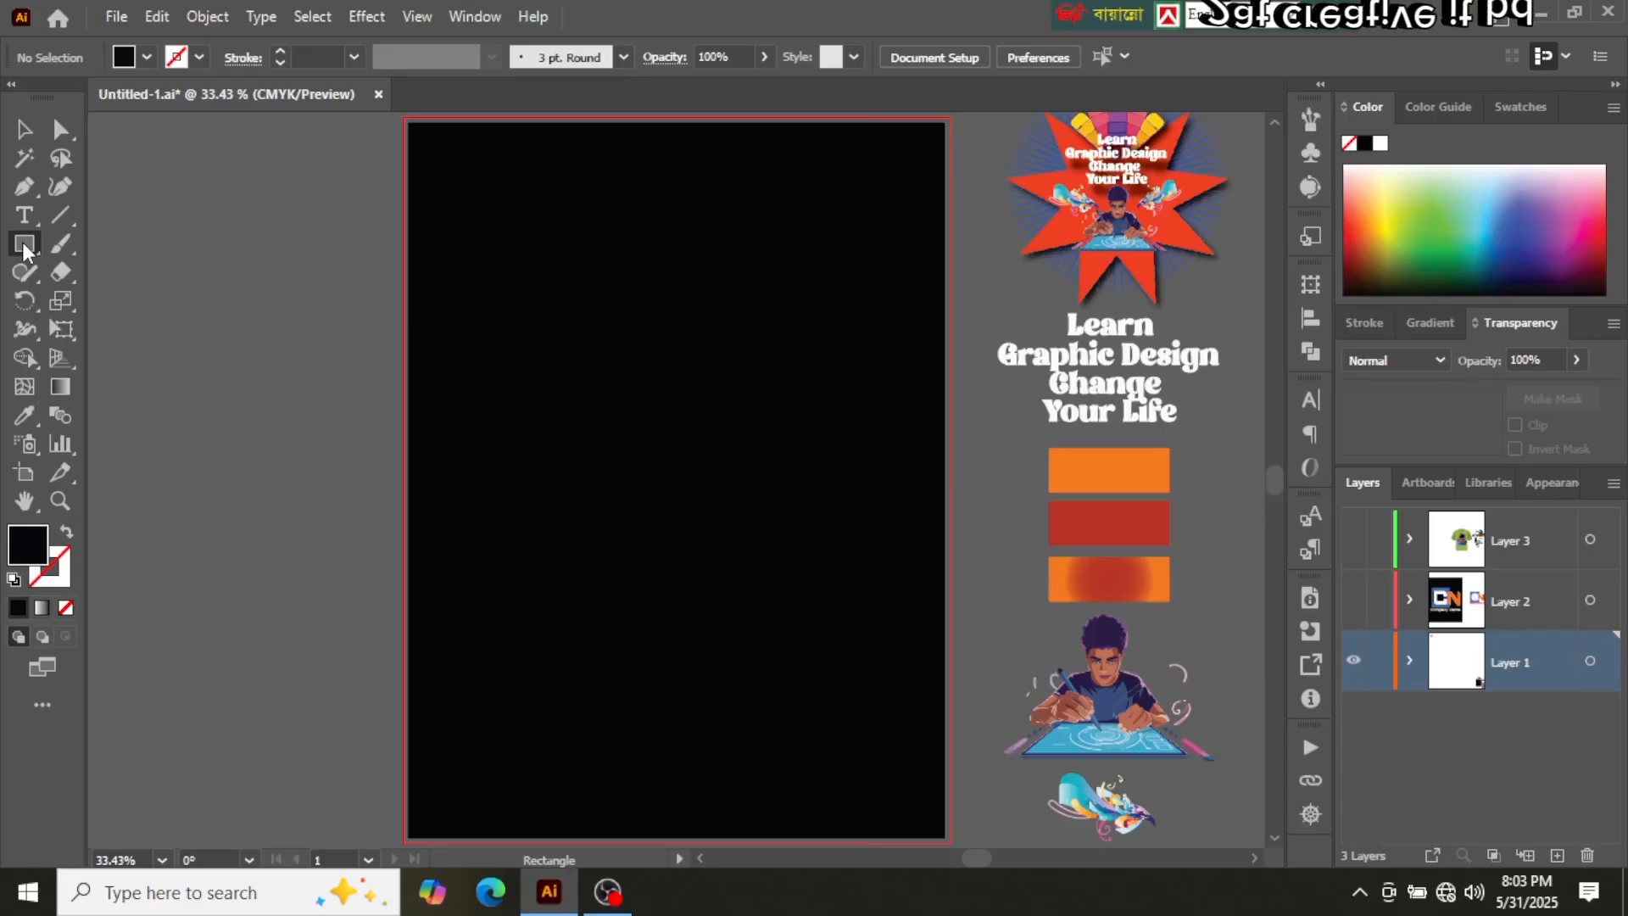
{"action": "left_click", "coordinate": [607, 891]}
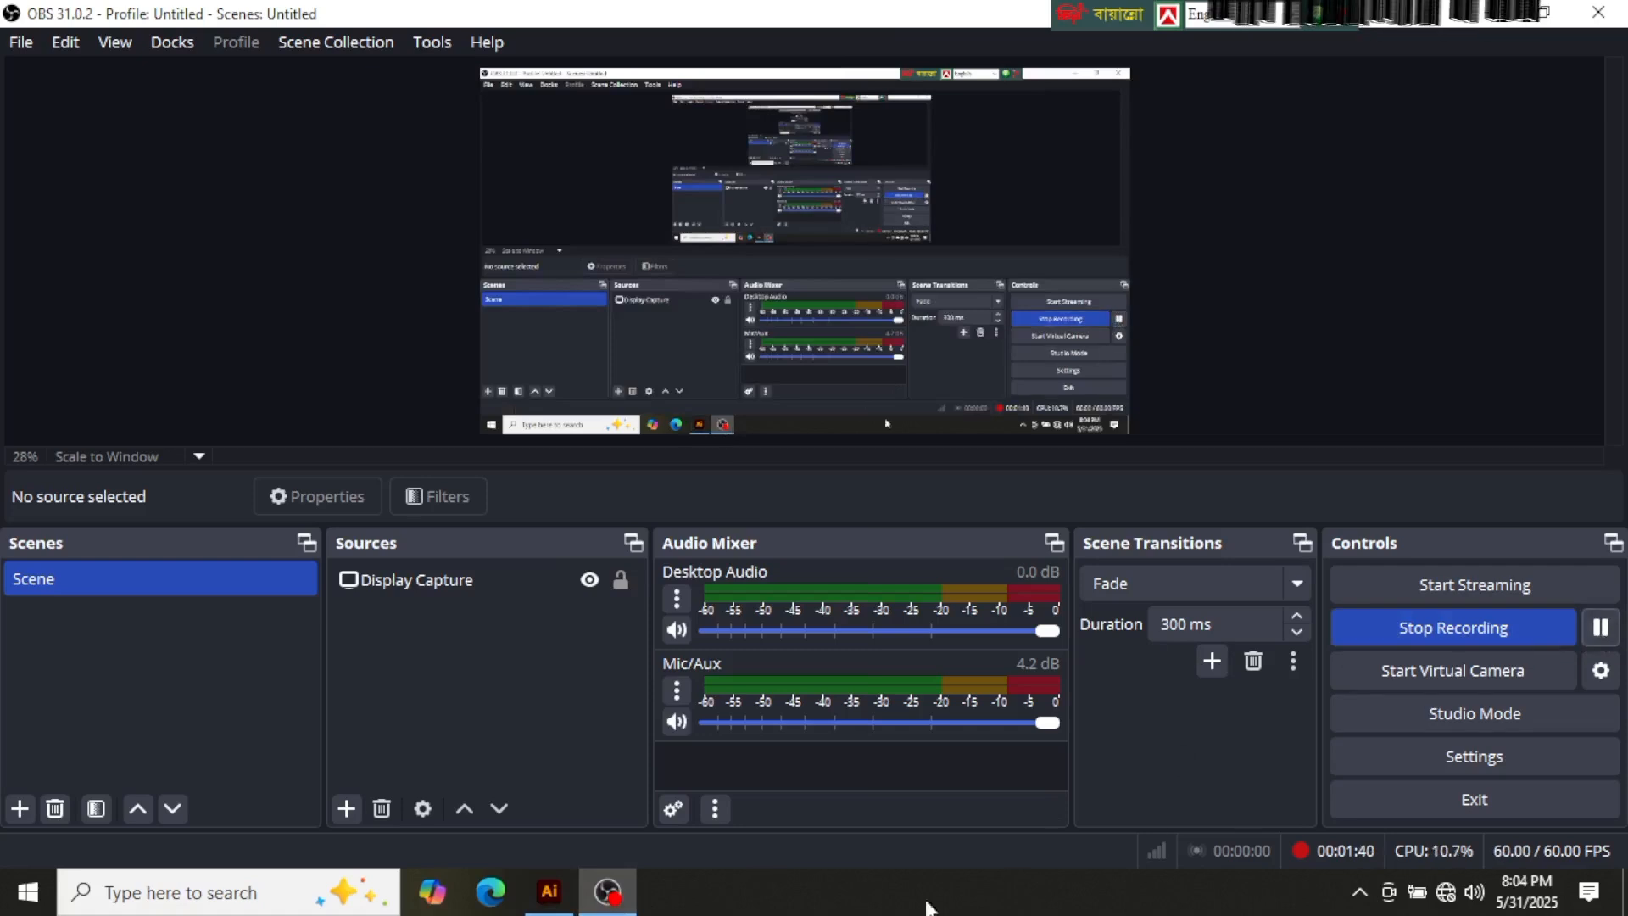
{"action": "left_click", "coordinate": [560, 890]}
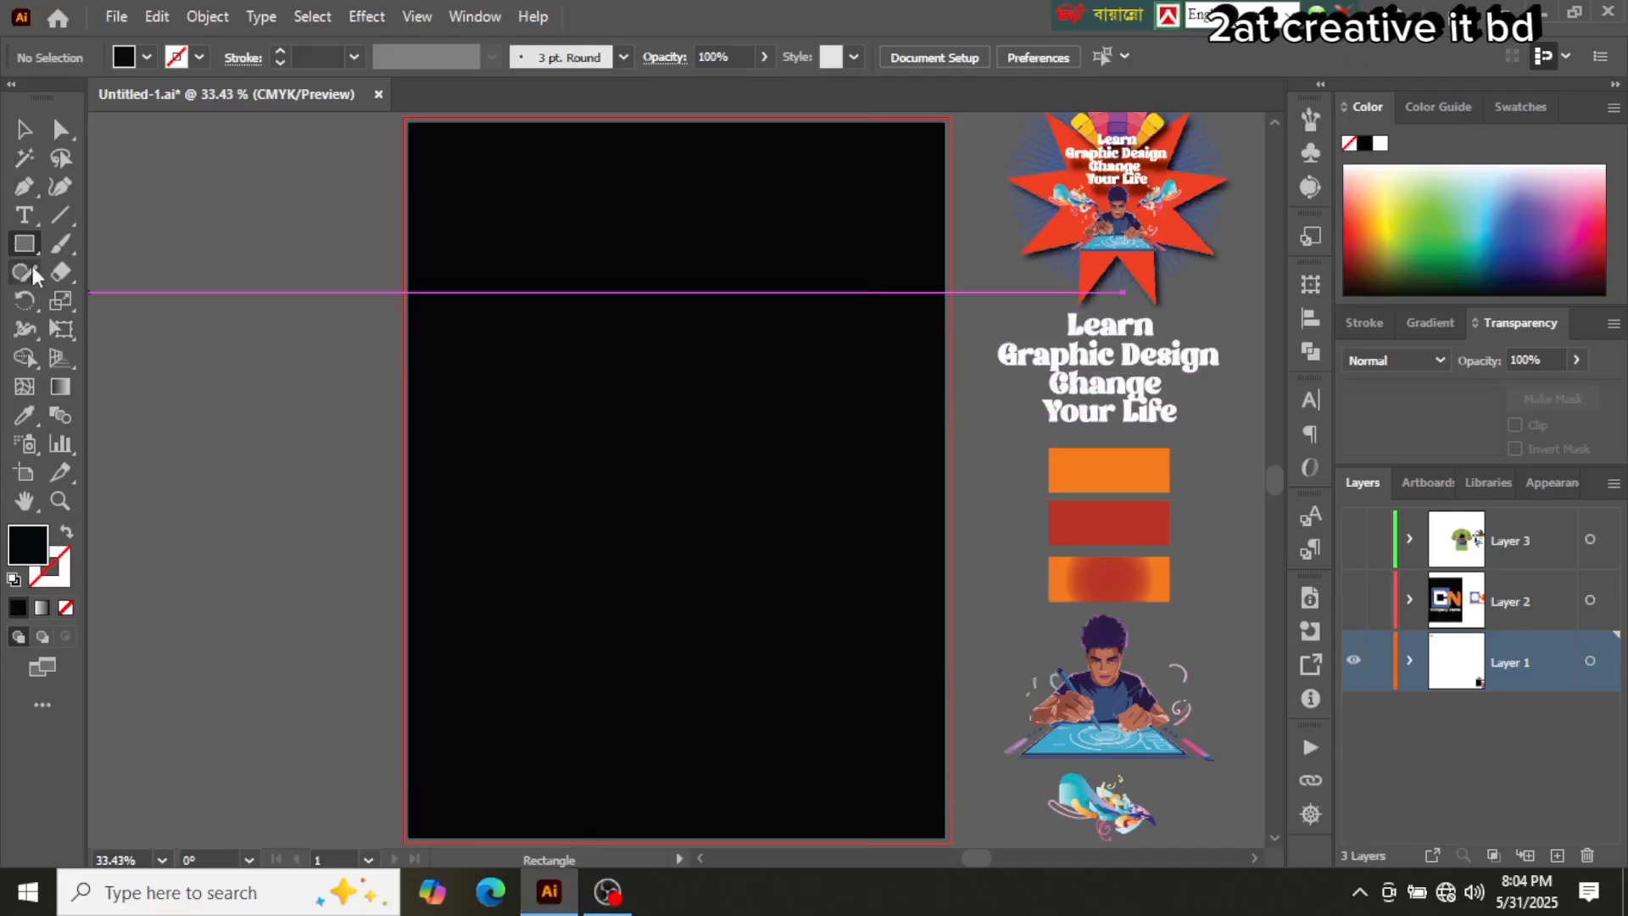
Step: Draw a five-pointed star in the middle of the black artboard and fill it with orange F7700D
{"action": "left_click_drag", "start_coordinate": [30, 250], "coordinate": [141, 357]}
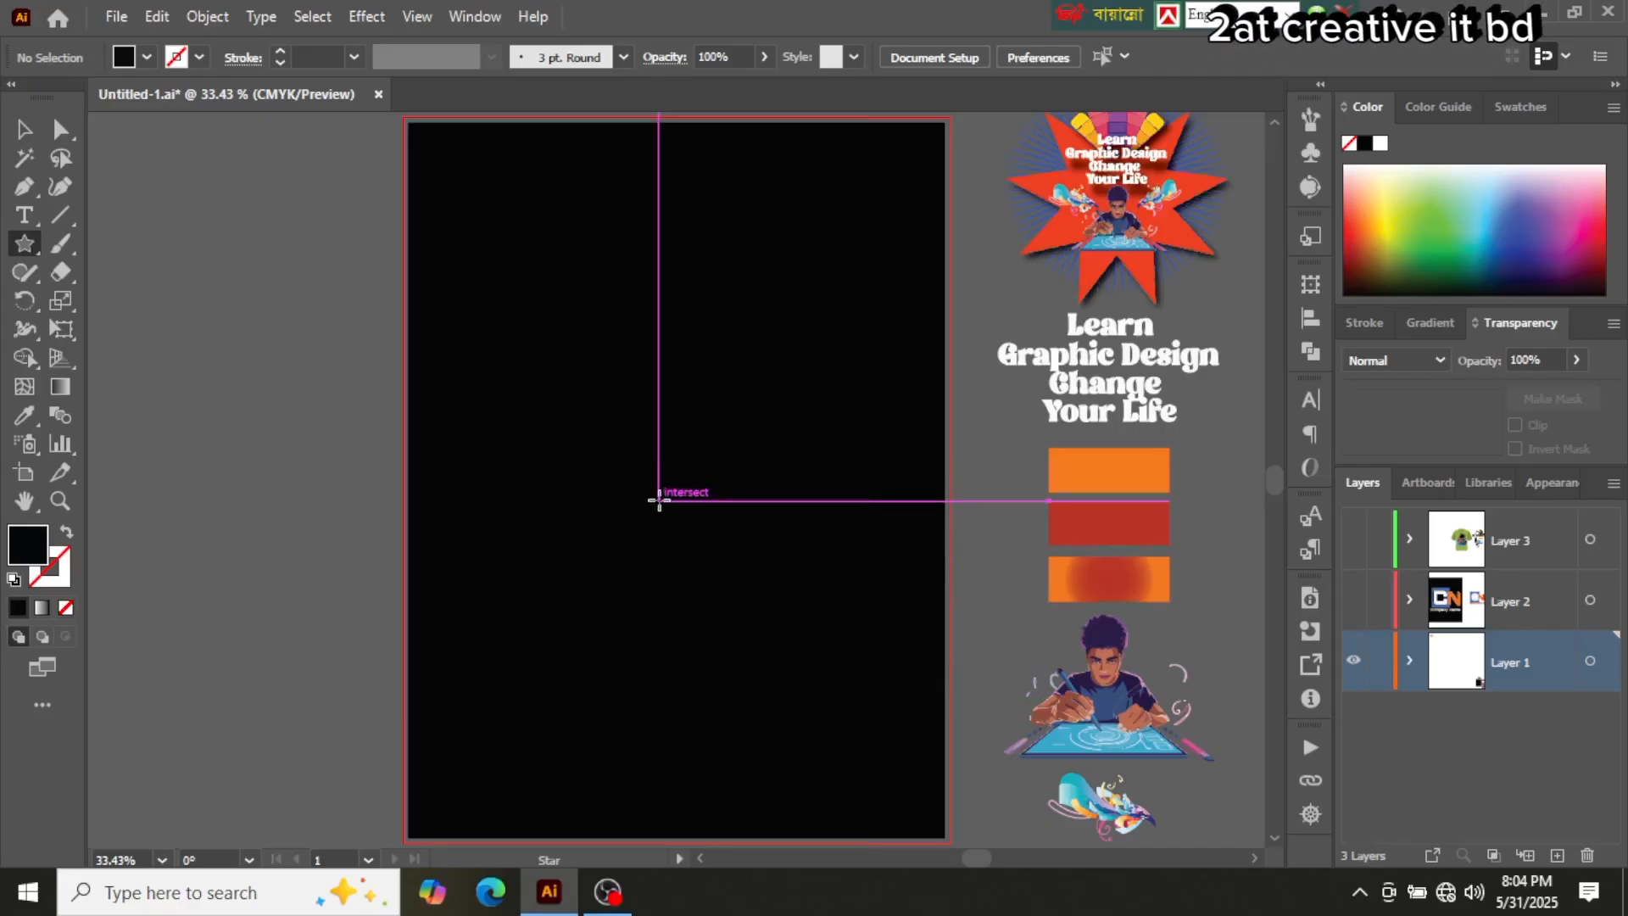
{"action": "left_click_drag", "start_coordinate": [659, 500], "coordinate": [764, 680]}
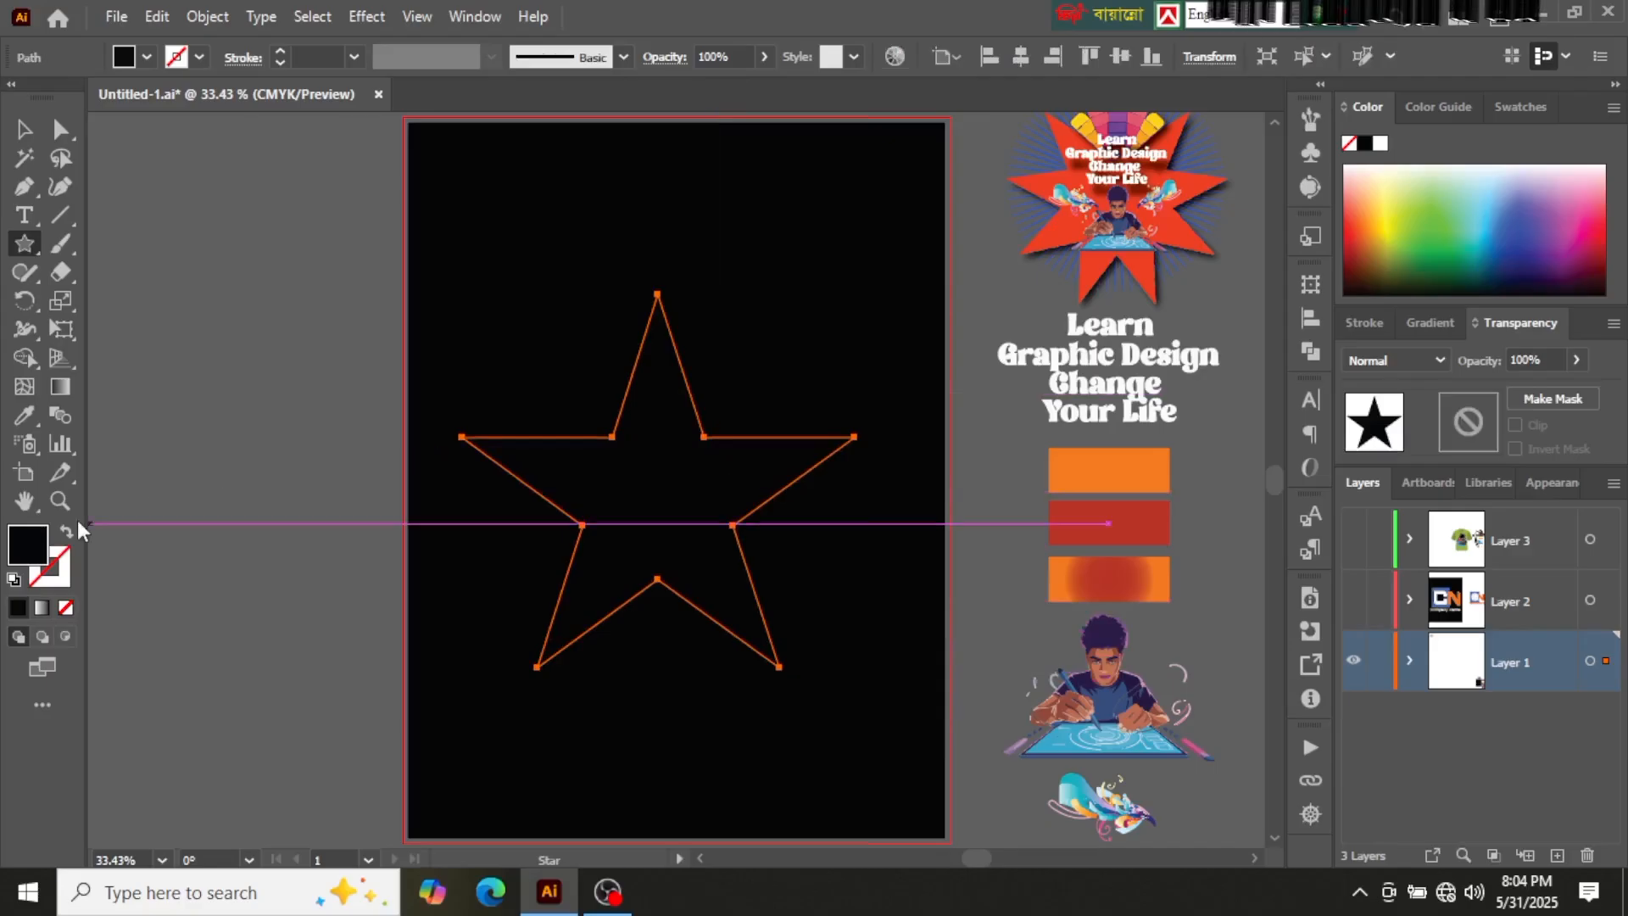
{"action": "double_click", "coordinate": [25, 547]}
{"action": "left_click", "coordinate": [1145, 530]}
{"action": "left_click", "coordinate": [1091, 320]}
{"action": "left_click_drag", "start_coordinate": [1092, 320], "coordinate": [1092, 256]}
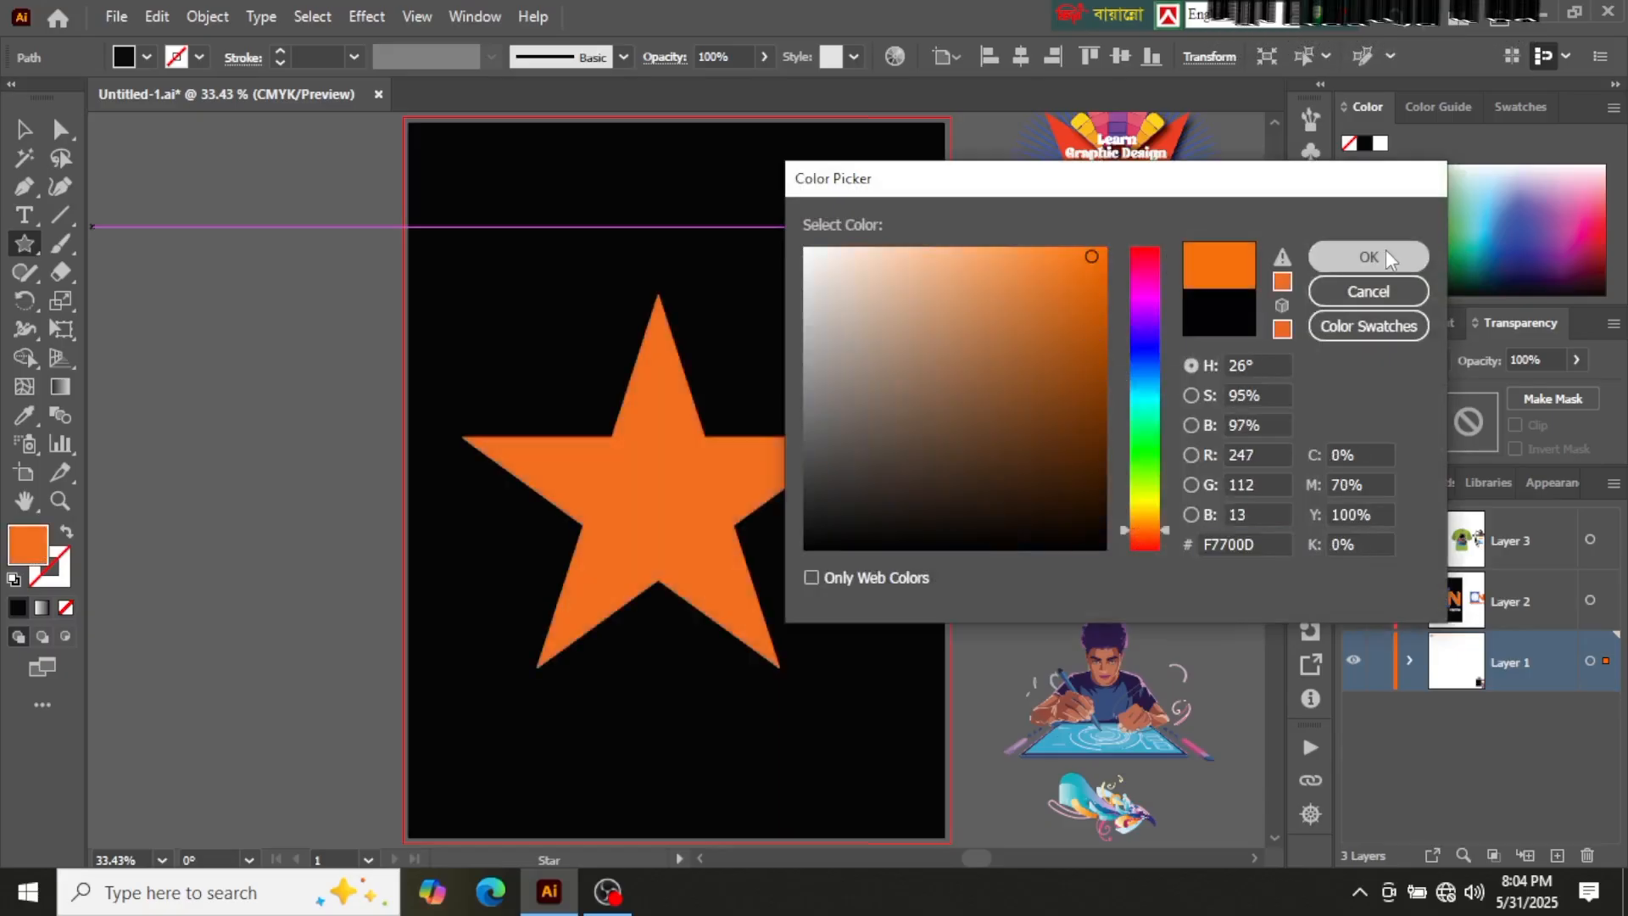
{"action": "left_click", "coordinate": [1368, 257]}
Step: Move the orange five-pointed star slightly and delete it from the artboard
{"action": "left_click", "coordinate": [24, 129]}
{"action": "left_click", "coordinate": [699, 547]}
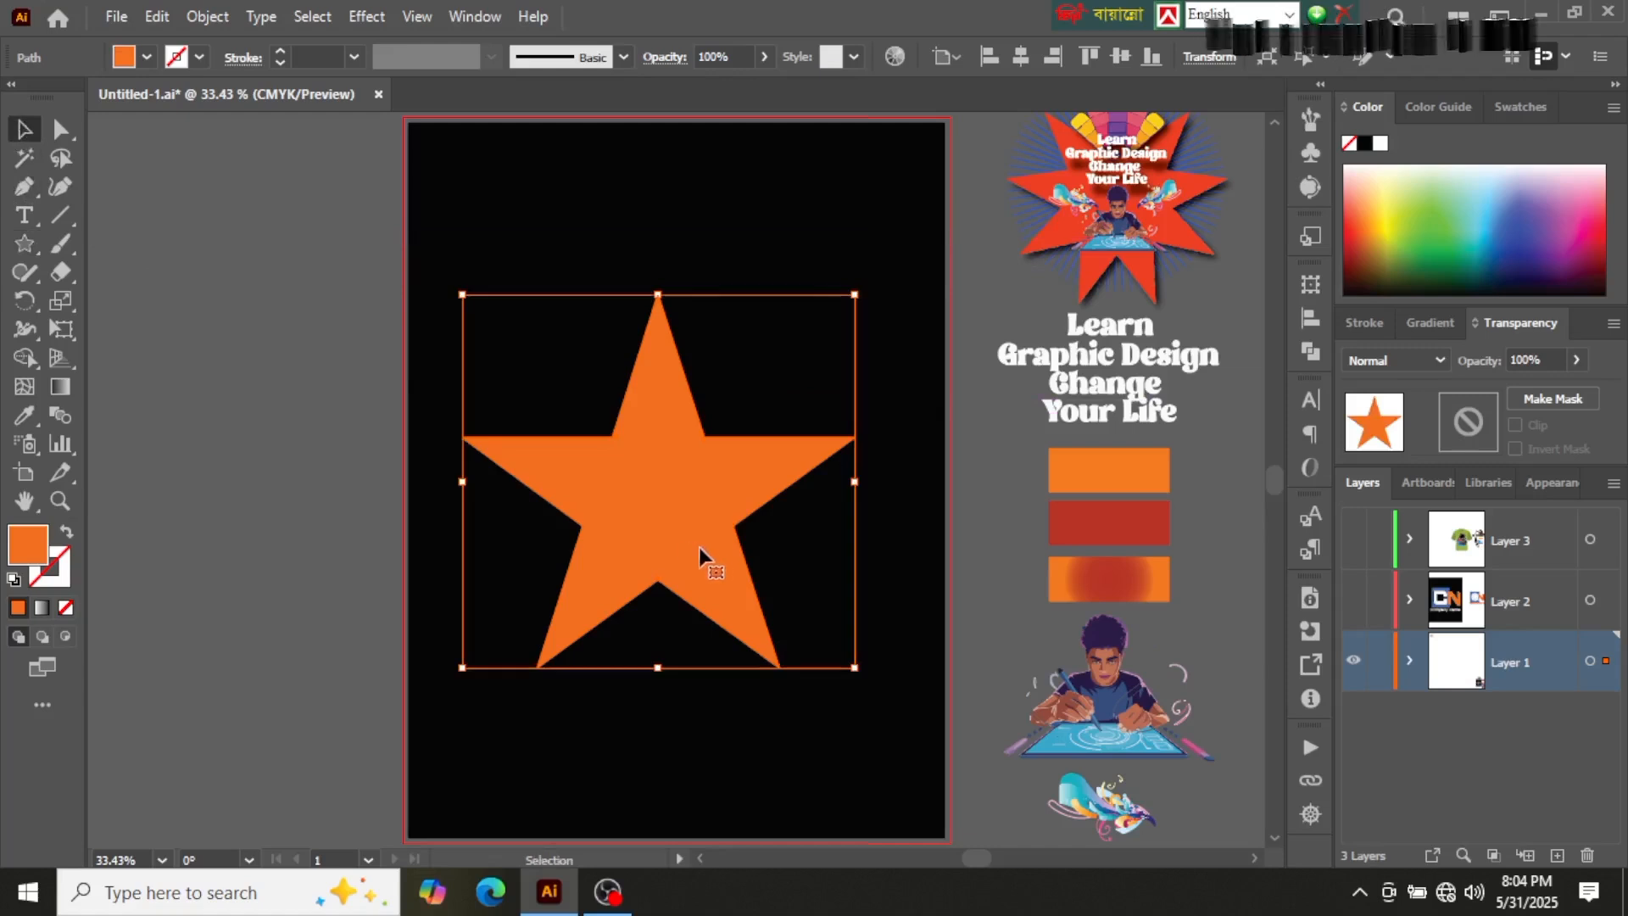
{"action": "left_click_drag", "start_coordinate": [667, 521], "coordinate": [702, 494]}
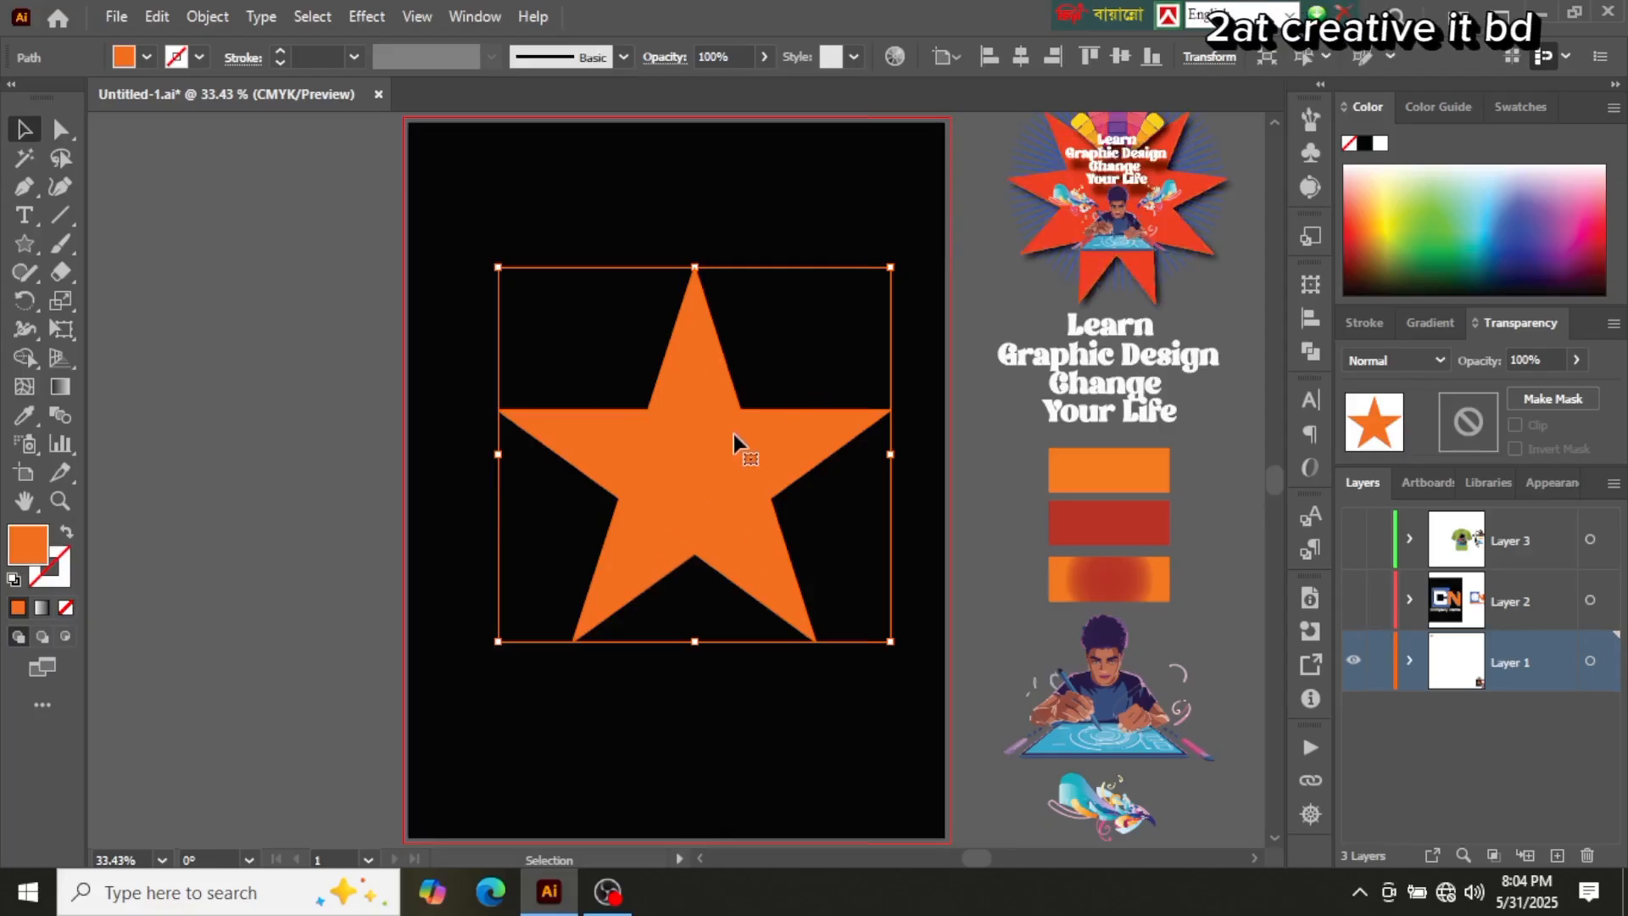
{"action": "key", "text": "Delete"}
Step: Create a 15-point star with radii of 4.6294 in and 1.7683 in on the artboard, and undo it
{"action": "left_click", "coordinate": [28, 245]}
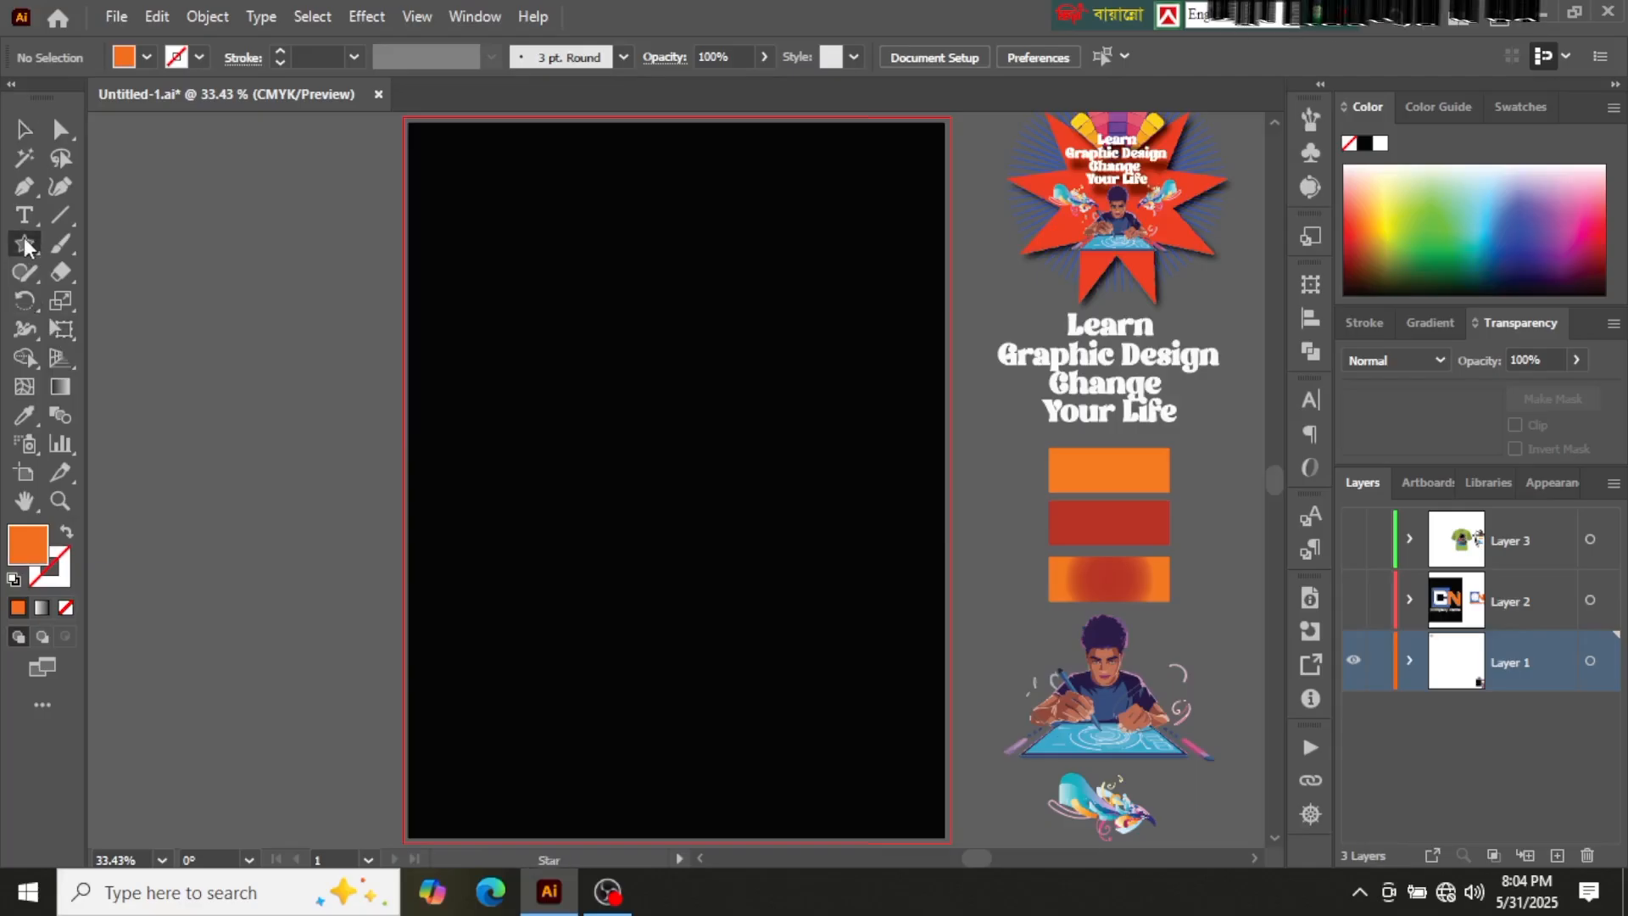
{"action": "left_click", "coordinate": [652, 473]}
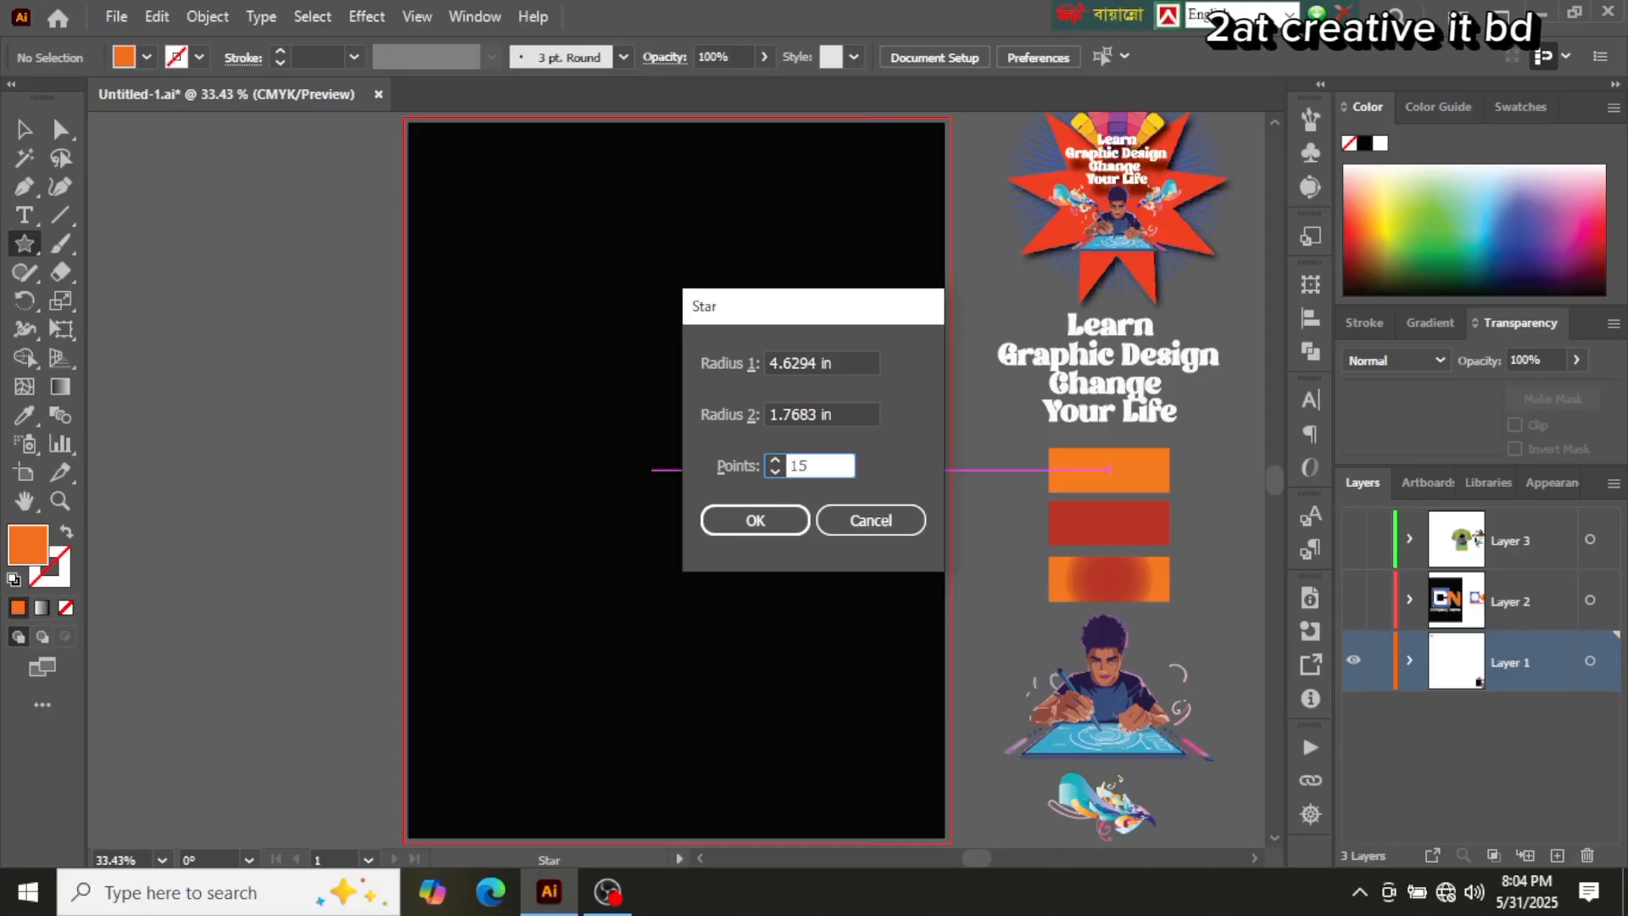
{"action": "key", "text": "Return"}
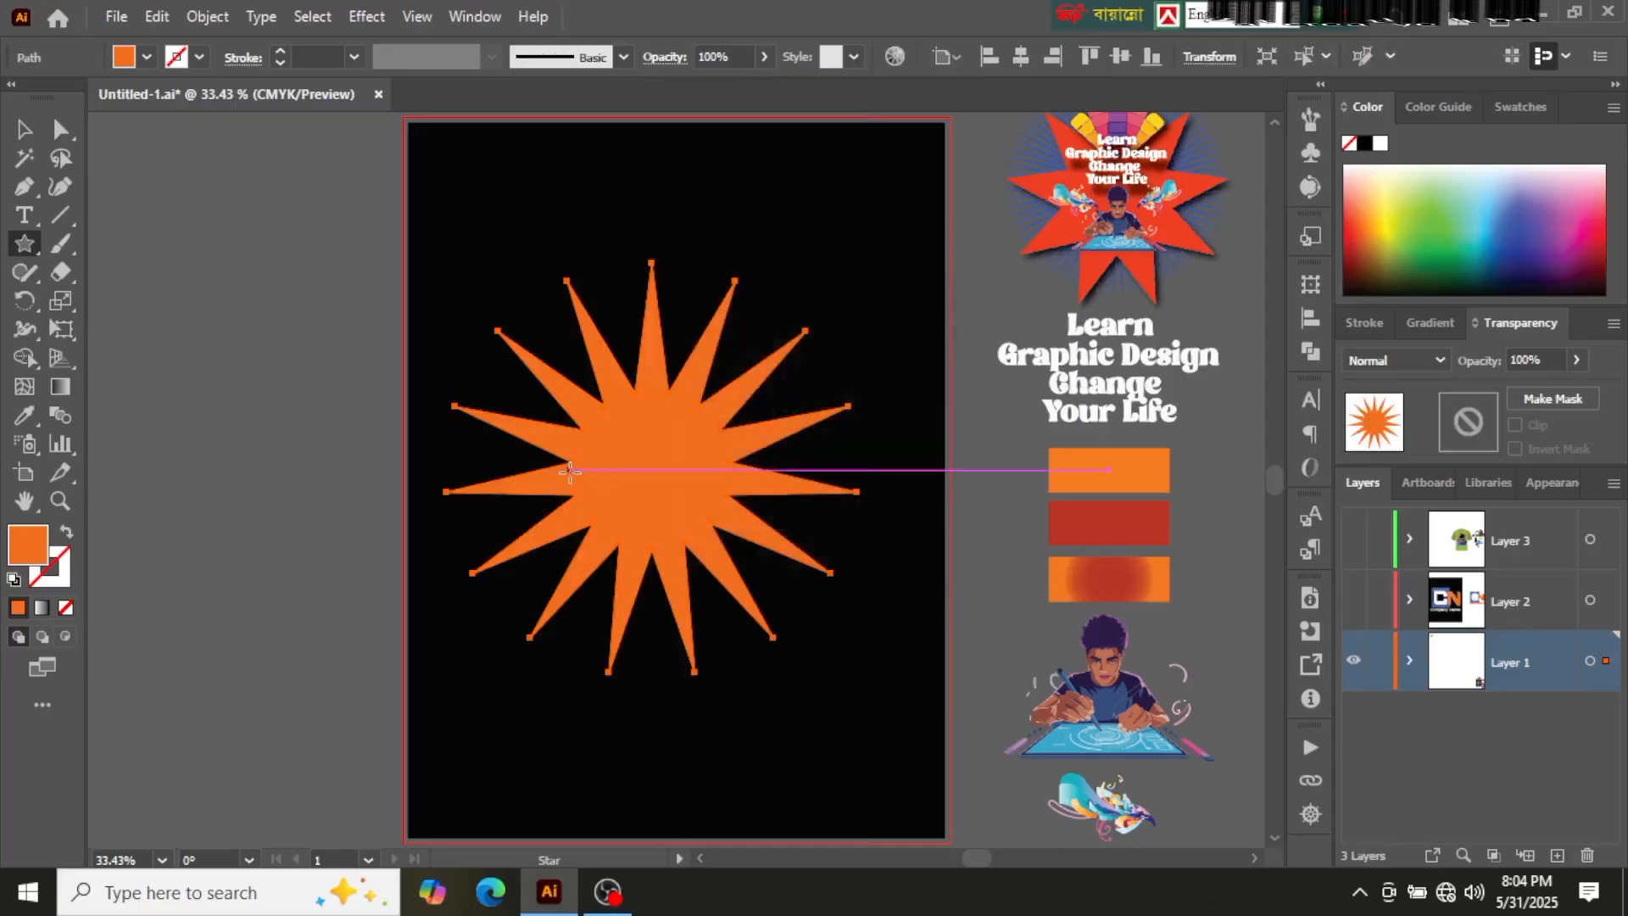
{"action": "key", "text": "ctrl+z"}
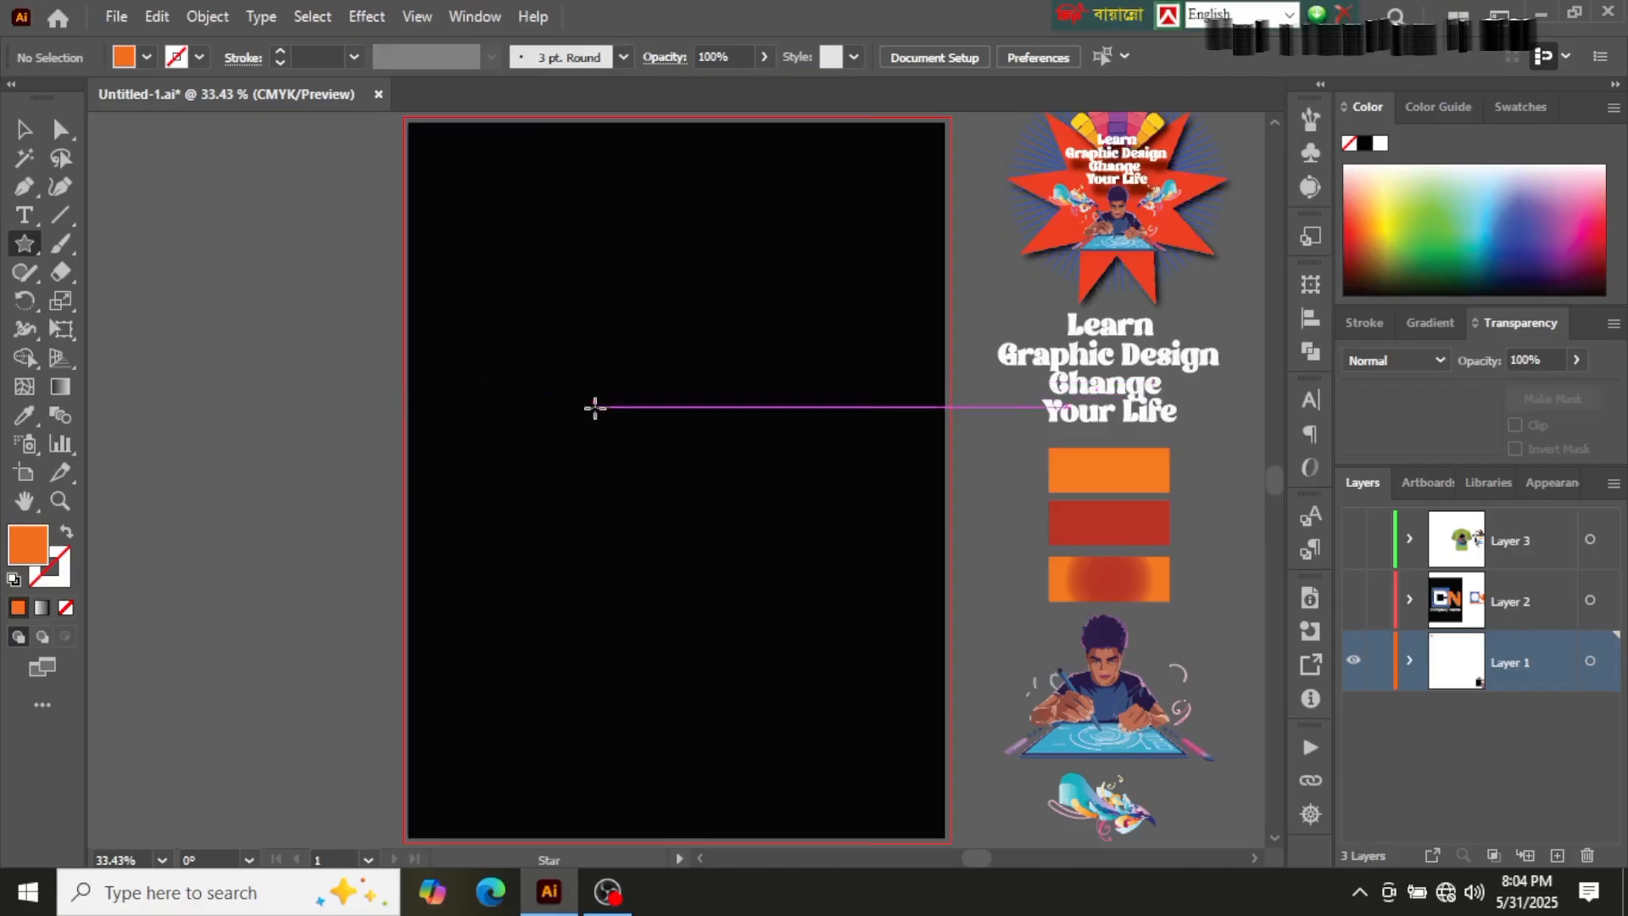
Step: Set the Star tool to 10 points by creating a star with that count, and delete that star
{"action": "left_click", "coordinate": [680, 456]}
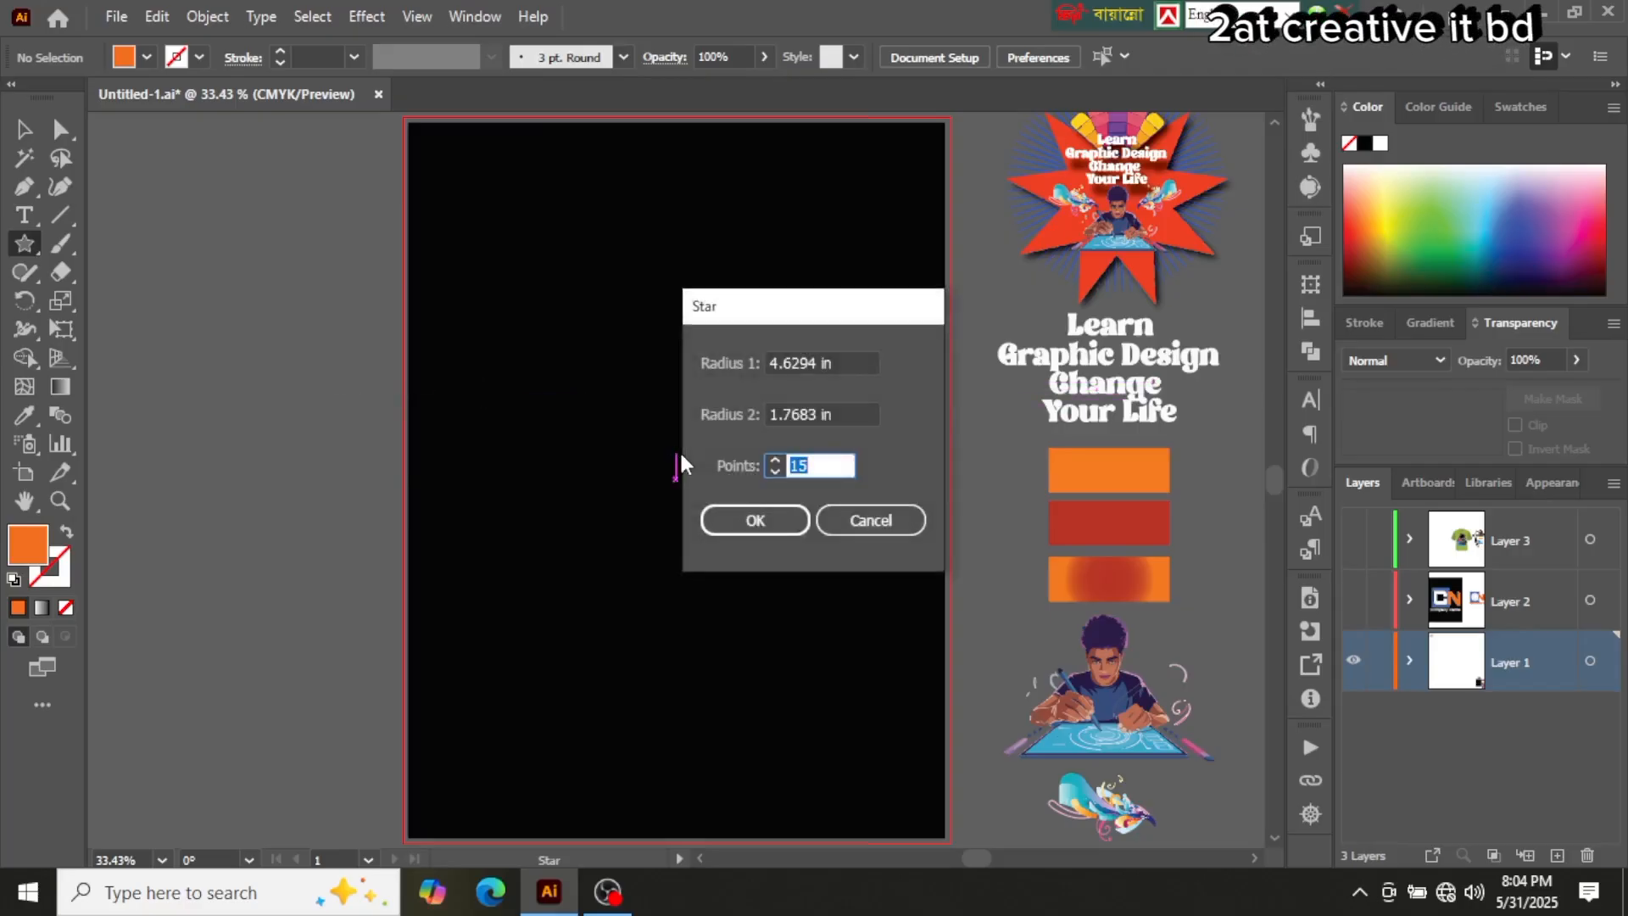
{"action": "type", "text": "10"}
{"action": "key", "text": "Return"}
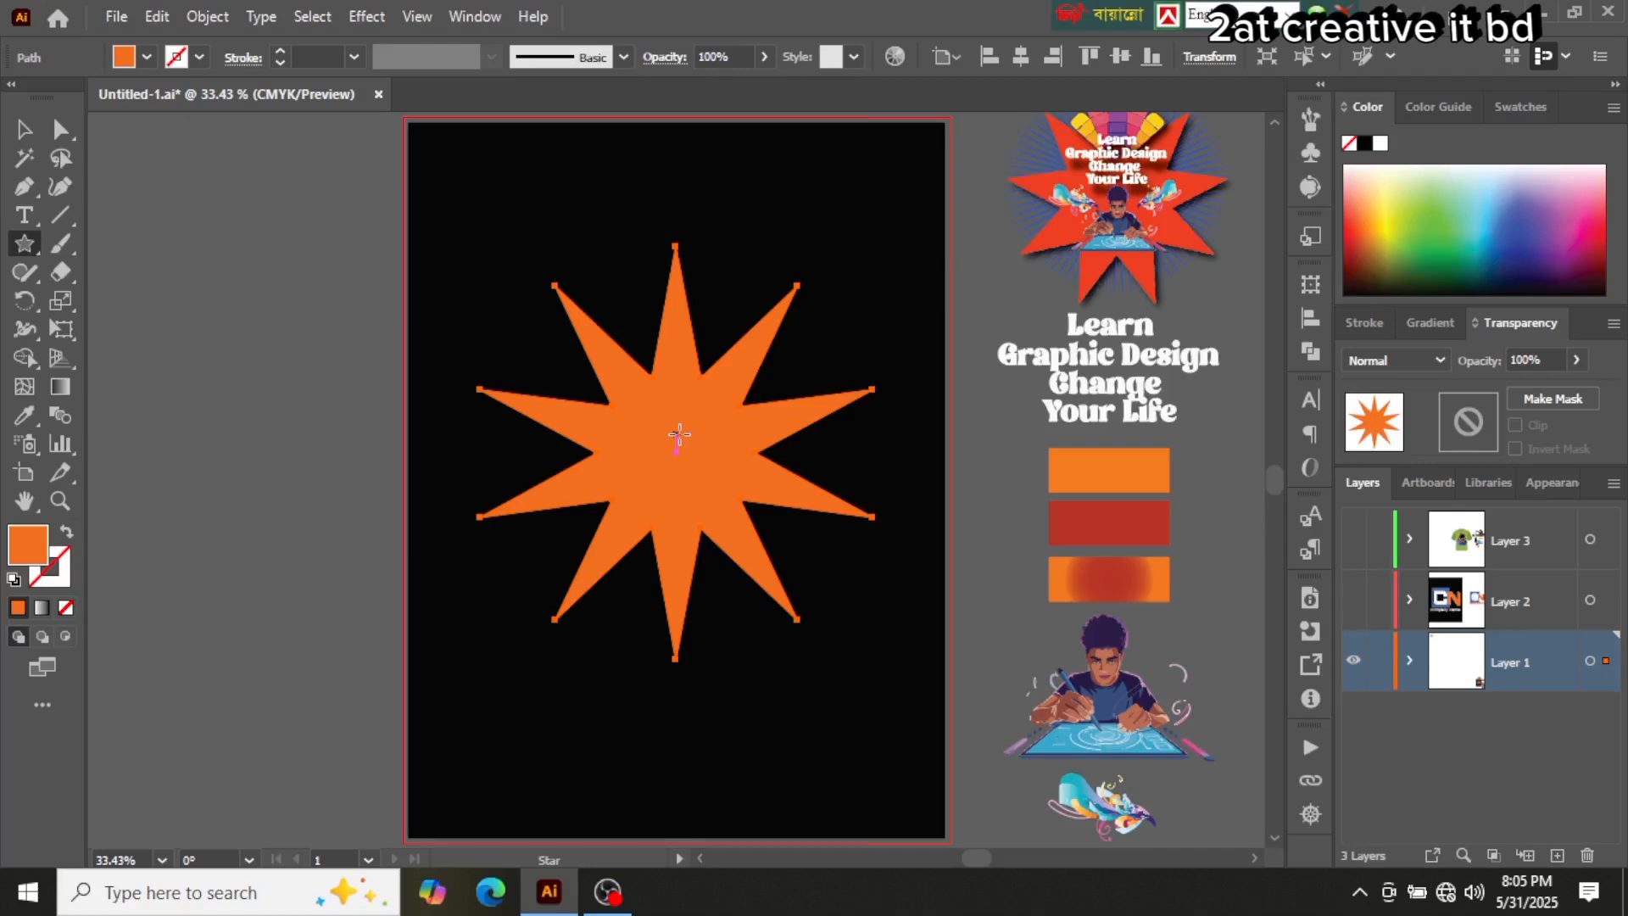
{"action": "key", "text": "Delete"}
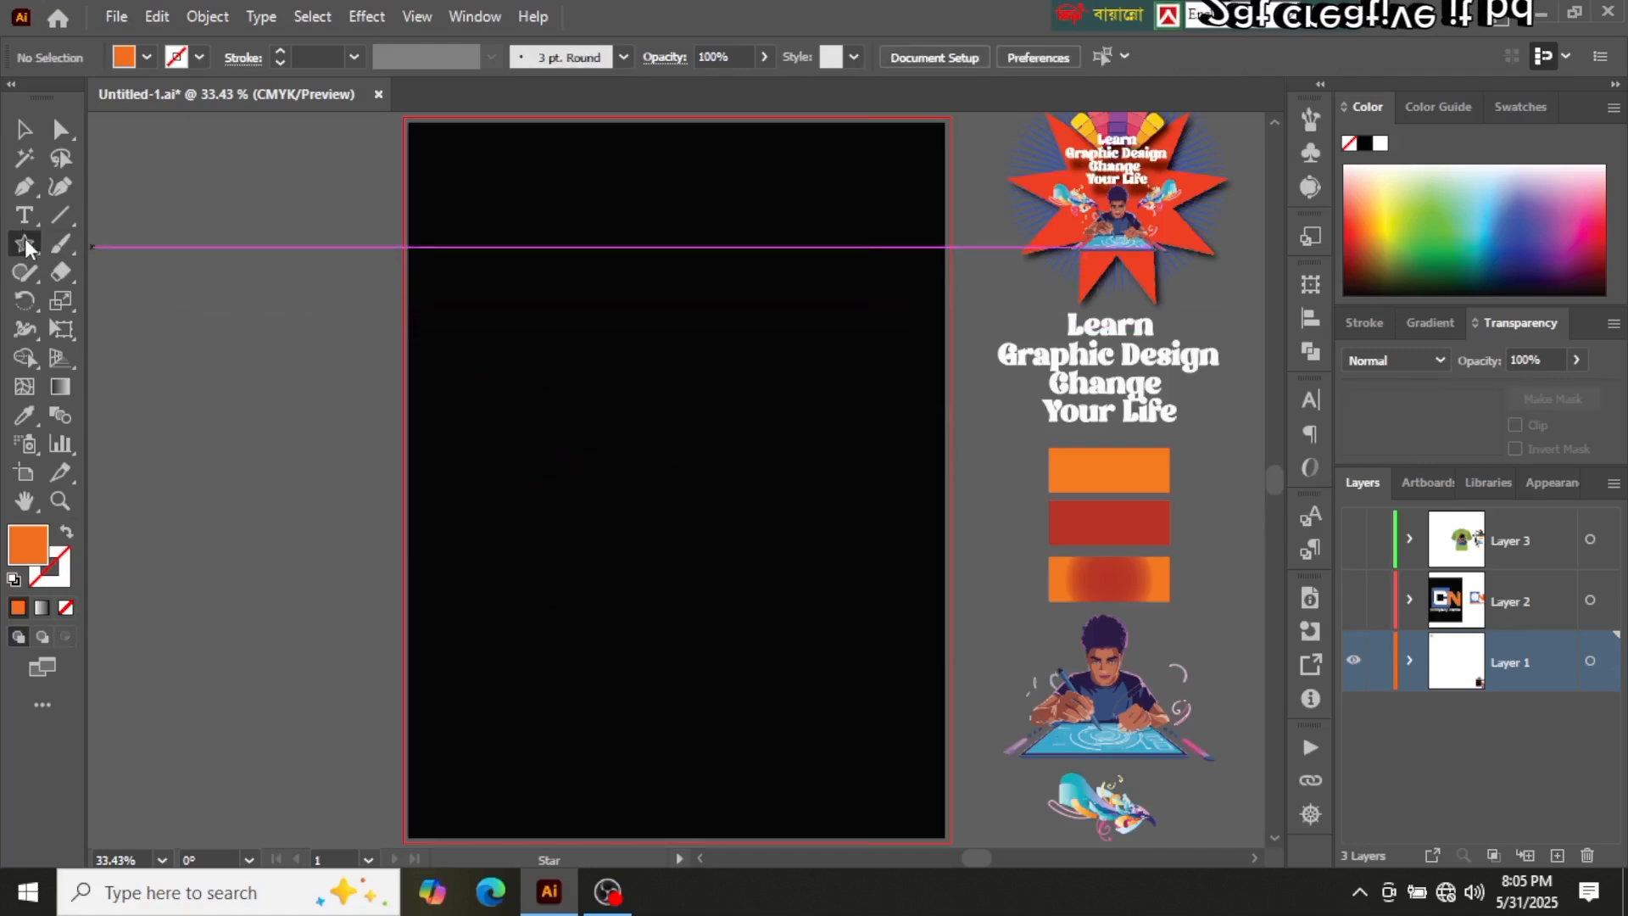
Step: Draw a tilted ten-point orange star freehand and move it closer to the middle of the artboard
{"action": "left_click_drag", "start_coordinate": [640, 460], "coordinate": [761, 618]}
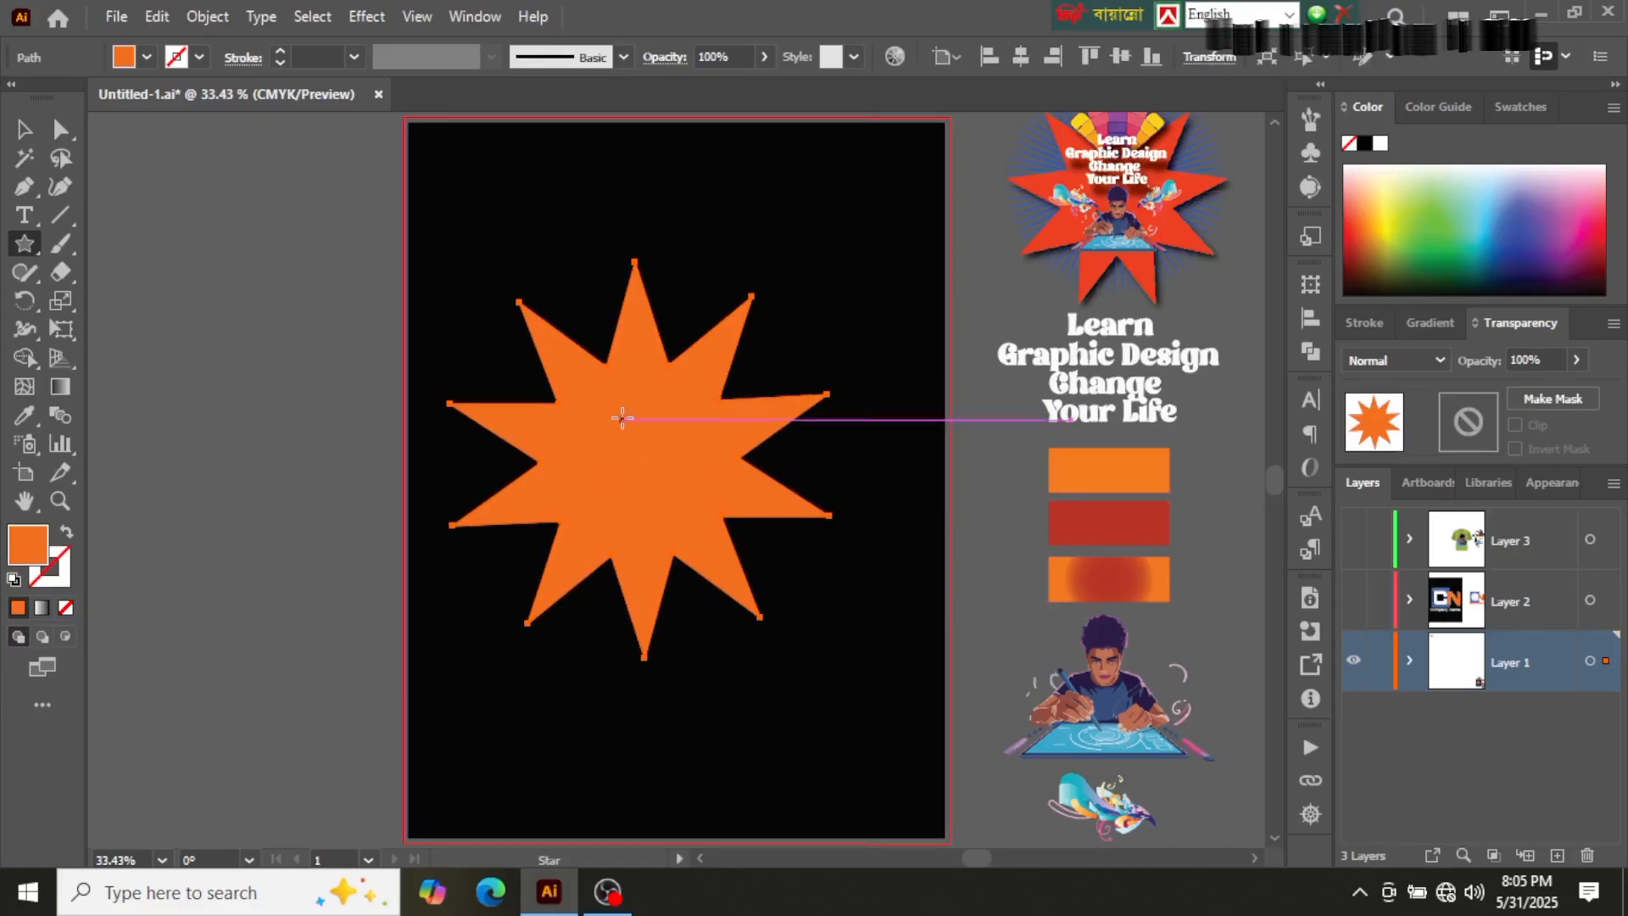
{"action": "left_click", "coordinate": [22, 131]}
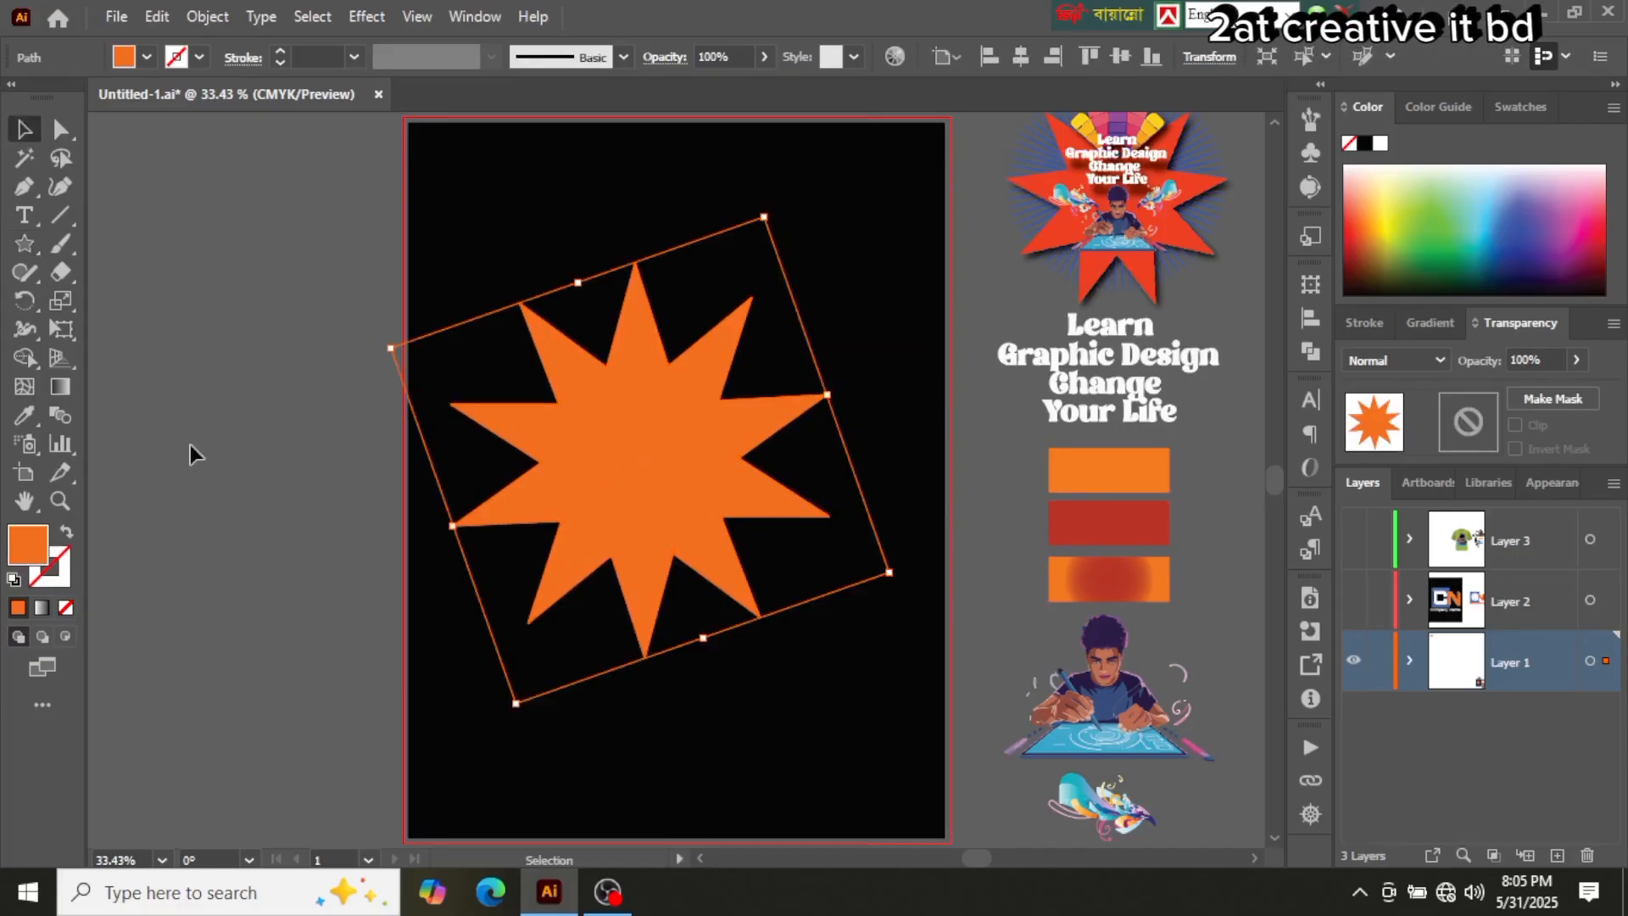
{"action": "left_click", "coordinate": [190, 445]}
{"action": "left_click_drag", "start_coordinate": [679, 485], "coordinate": [717, 497]}
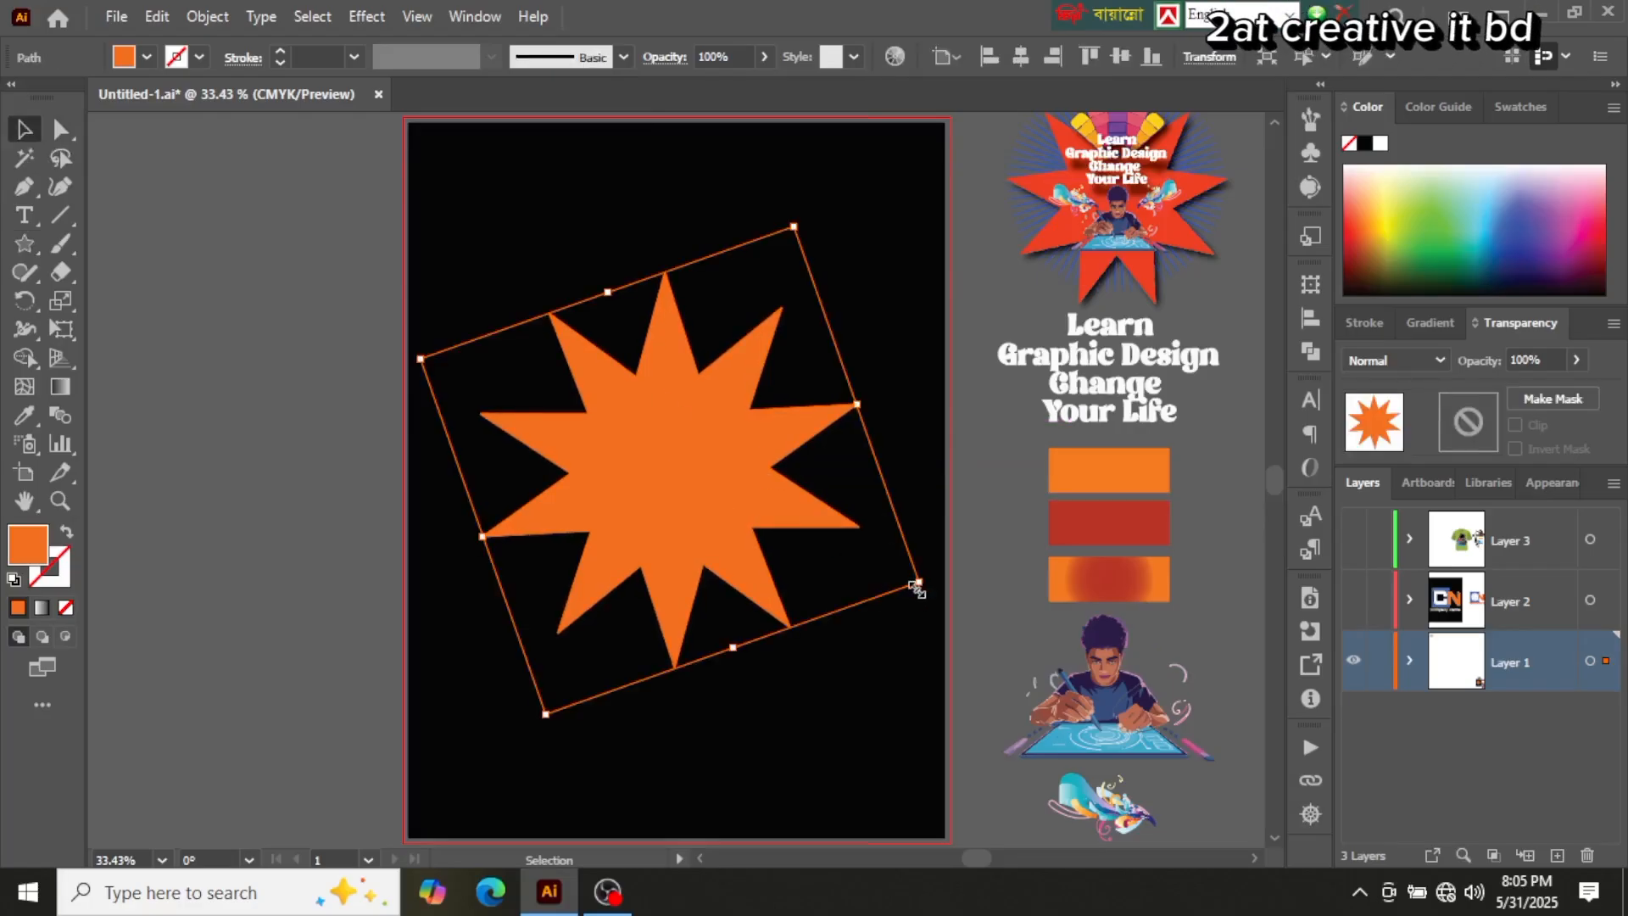
Step: Rotate the ten-point star until its two side points lie level and two points face straight up, discarding the distorted resize
{"action": "left_click_drag", "start_coordinate": [918, 586], "coordinate": [910, 717]}
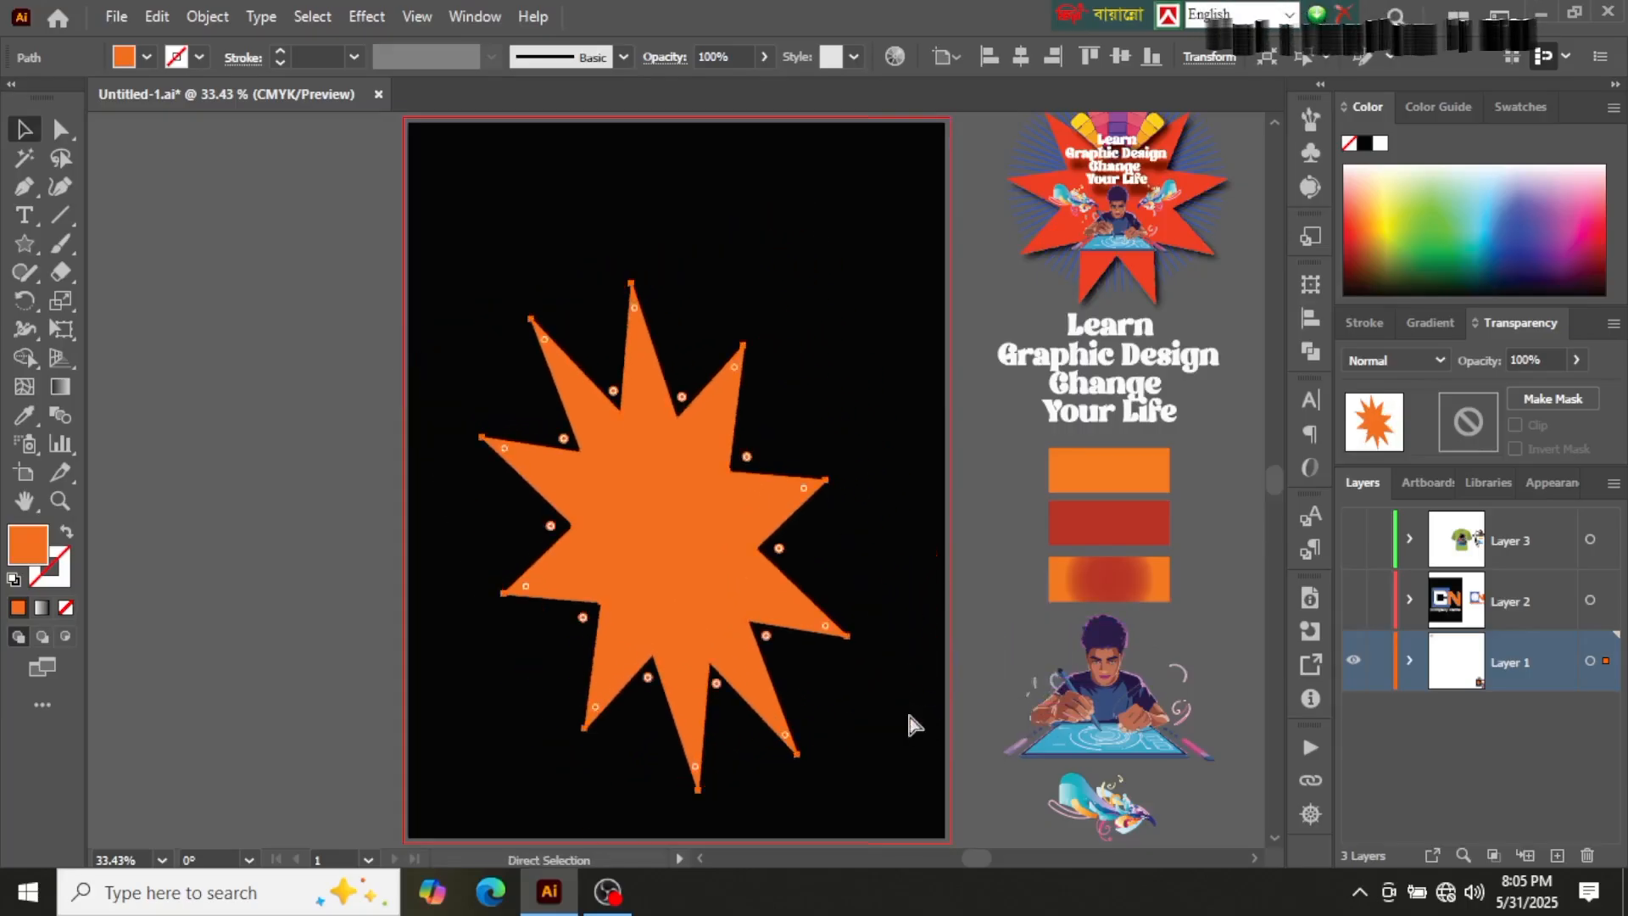
{"action": "key", "text": "ctrl+z"}
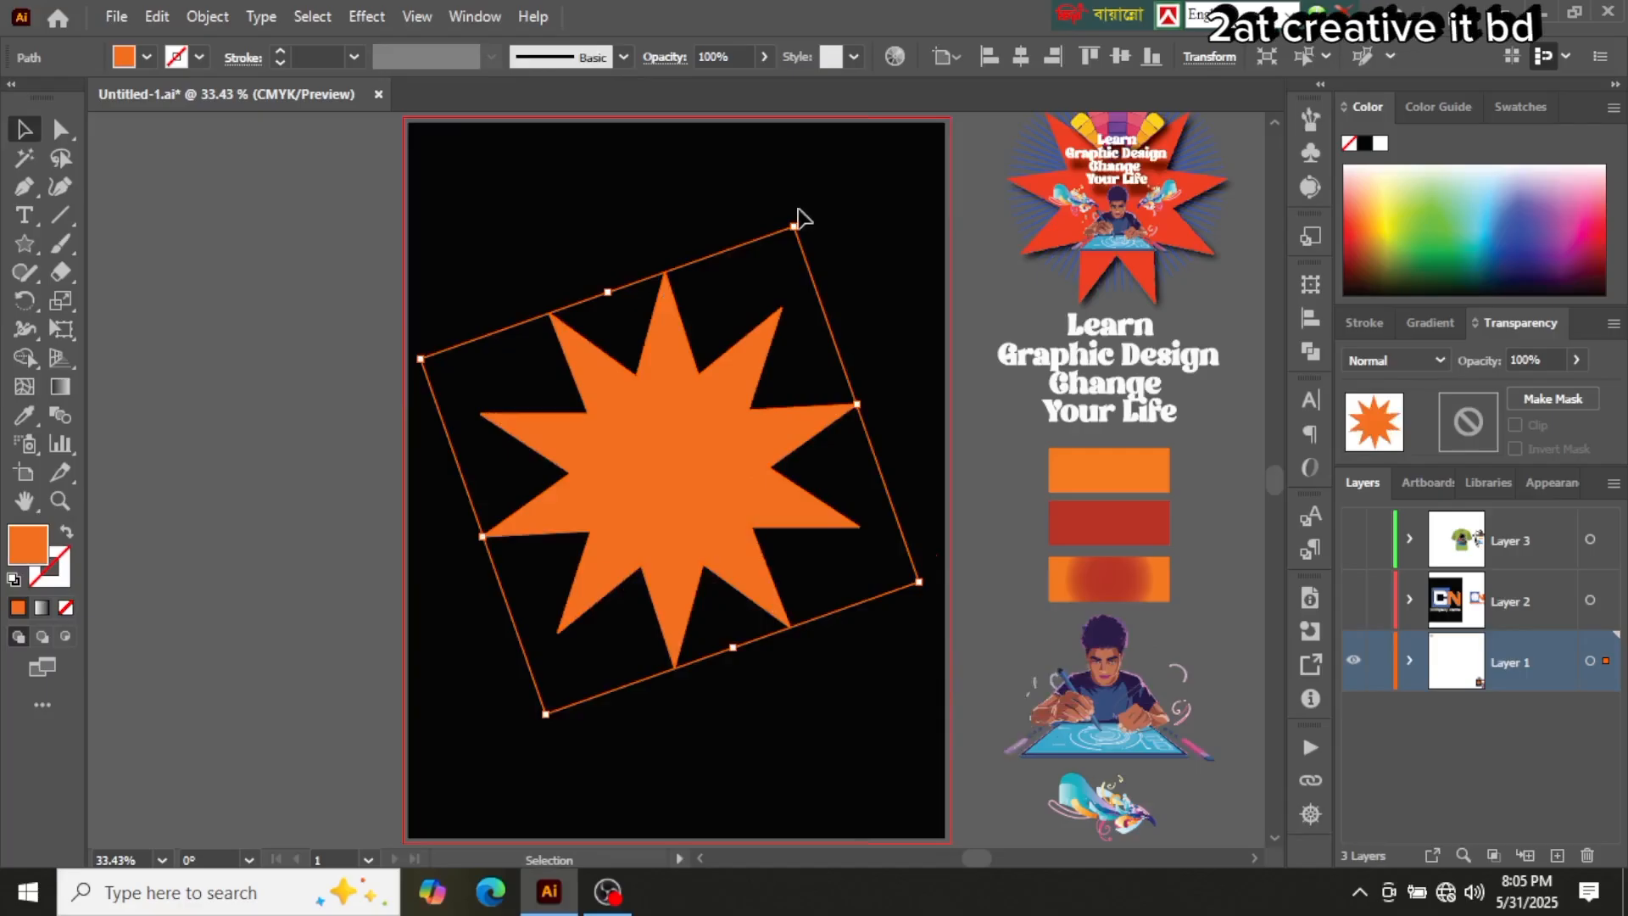
{"action": "left_click_drag", "start_coordinate": [797, 216], "coordinate": [875, 271]}
{"action": "left_click", "coordinate": [662, 233]}
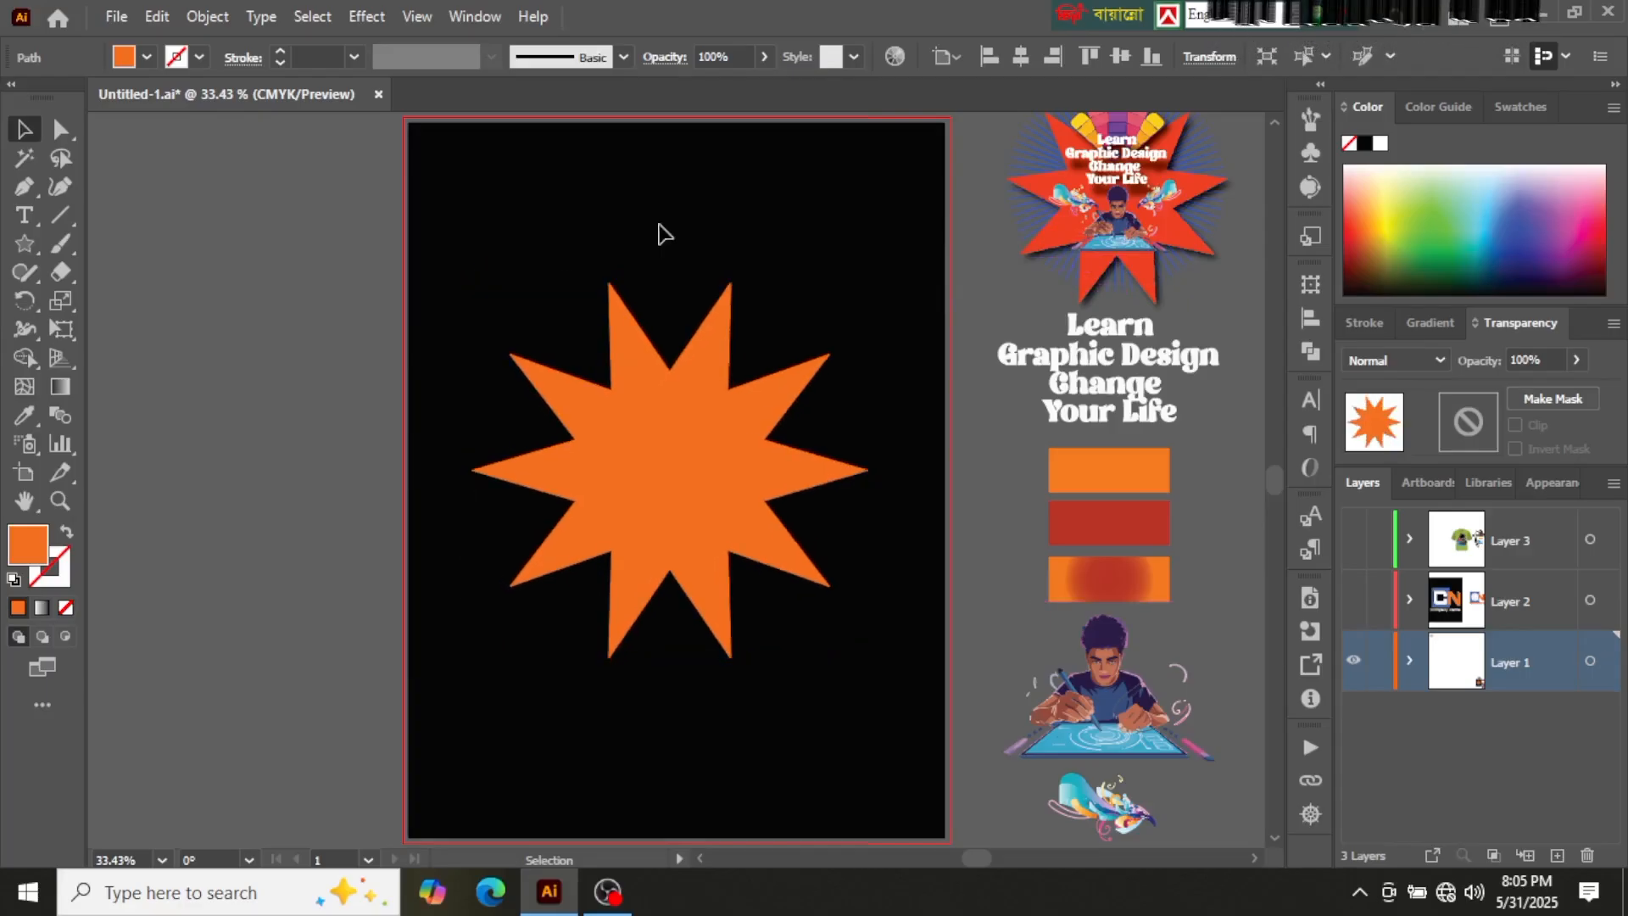
Step: Enlarge the ten-point star proportionally to nearly the artboard's width and center it horizontally
{"action": "left_click", "coordinate": [654, 433]}
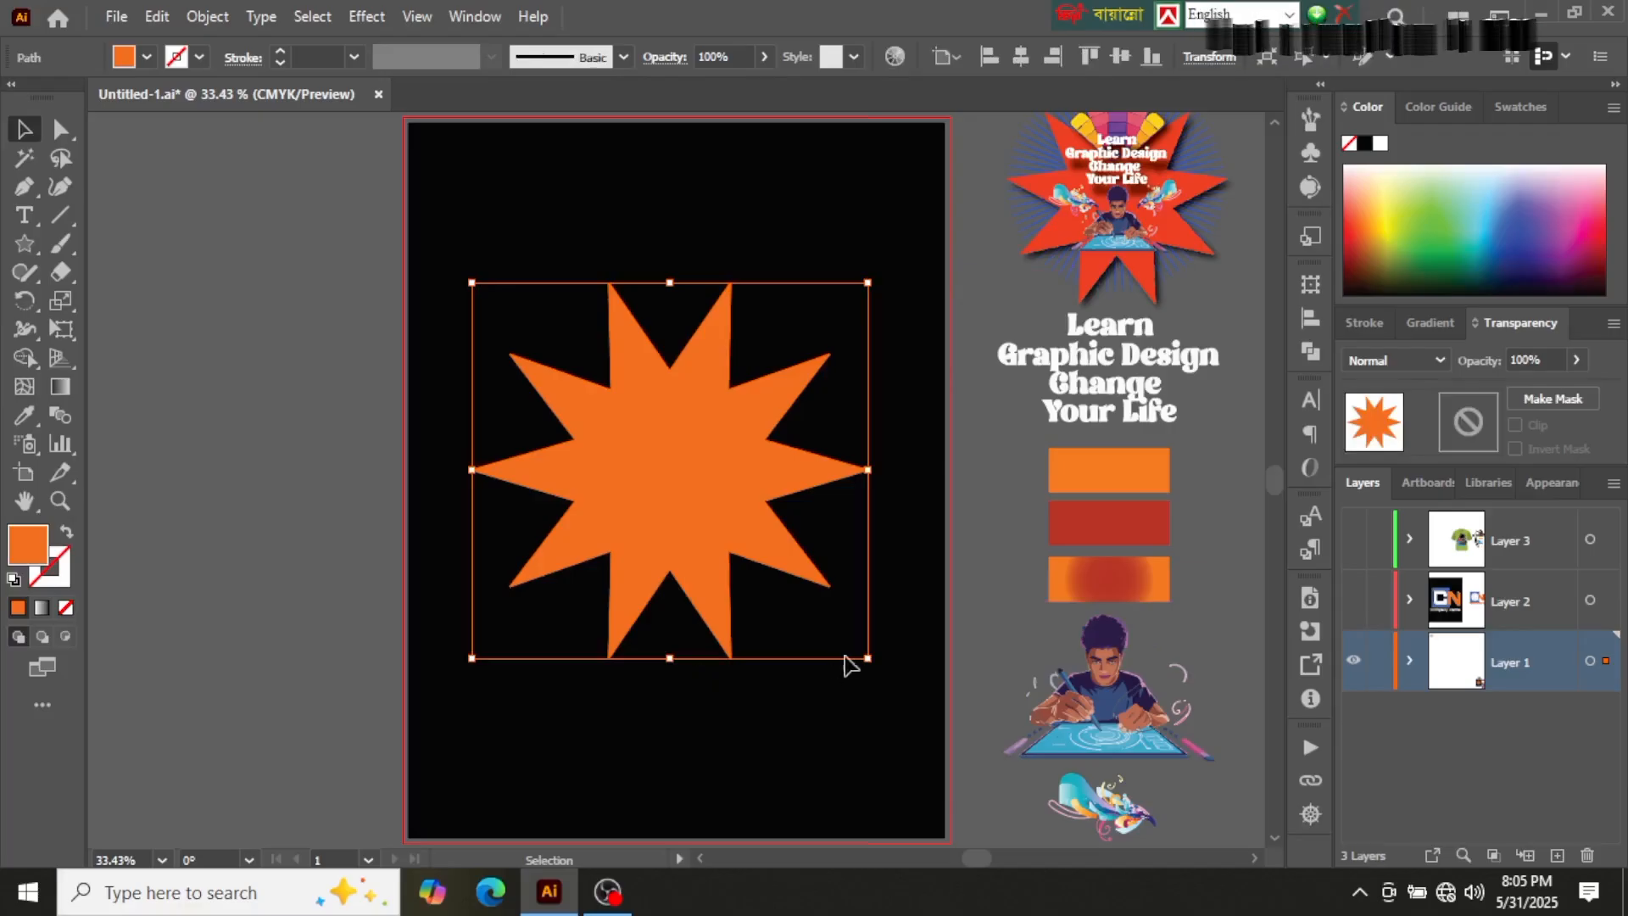
{"action": "left_click_drag", "start_coordinate": [867, 658], "coordinate": [923, 710]}
{"action": "left_click_drag", "start_coordinate": [673, 522], "coordinate": [673, 516]}
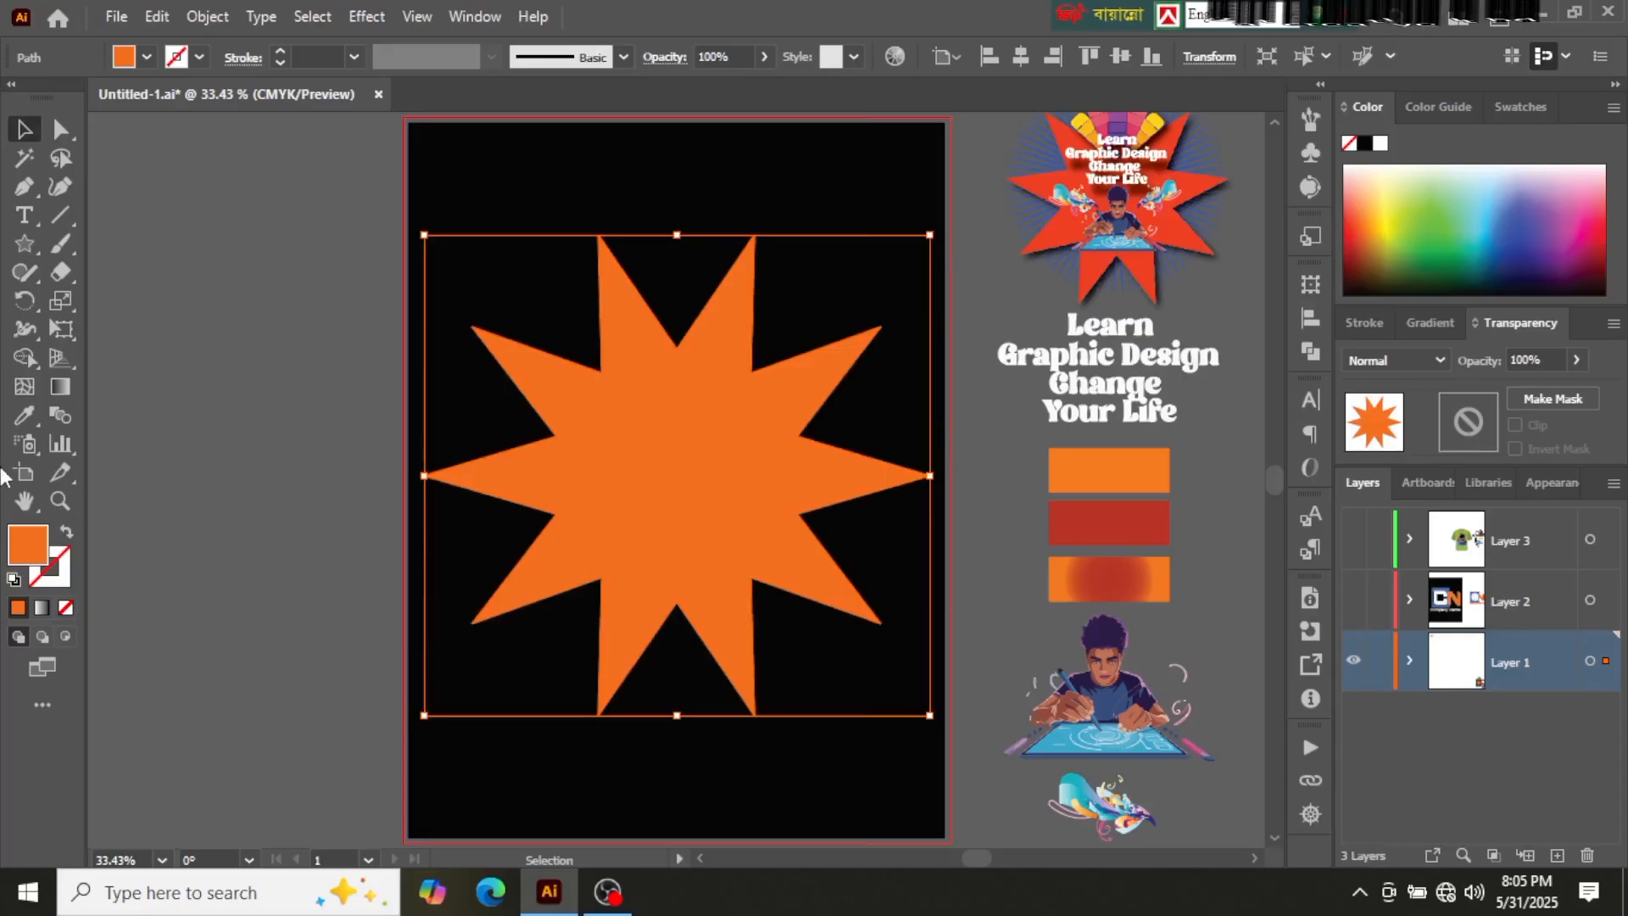
Step: Try recoloring the star with the dark red sampled from the reference swatch, followed by a custom orange F76F0B fill
{"action": "left_click", "coordinate": [24, 416]}
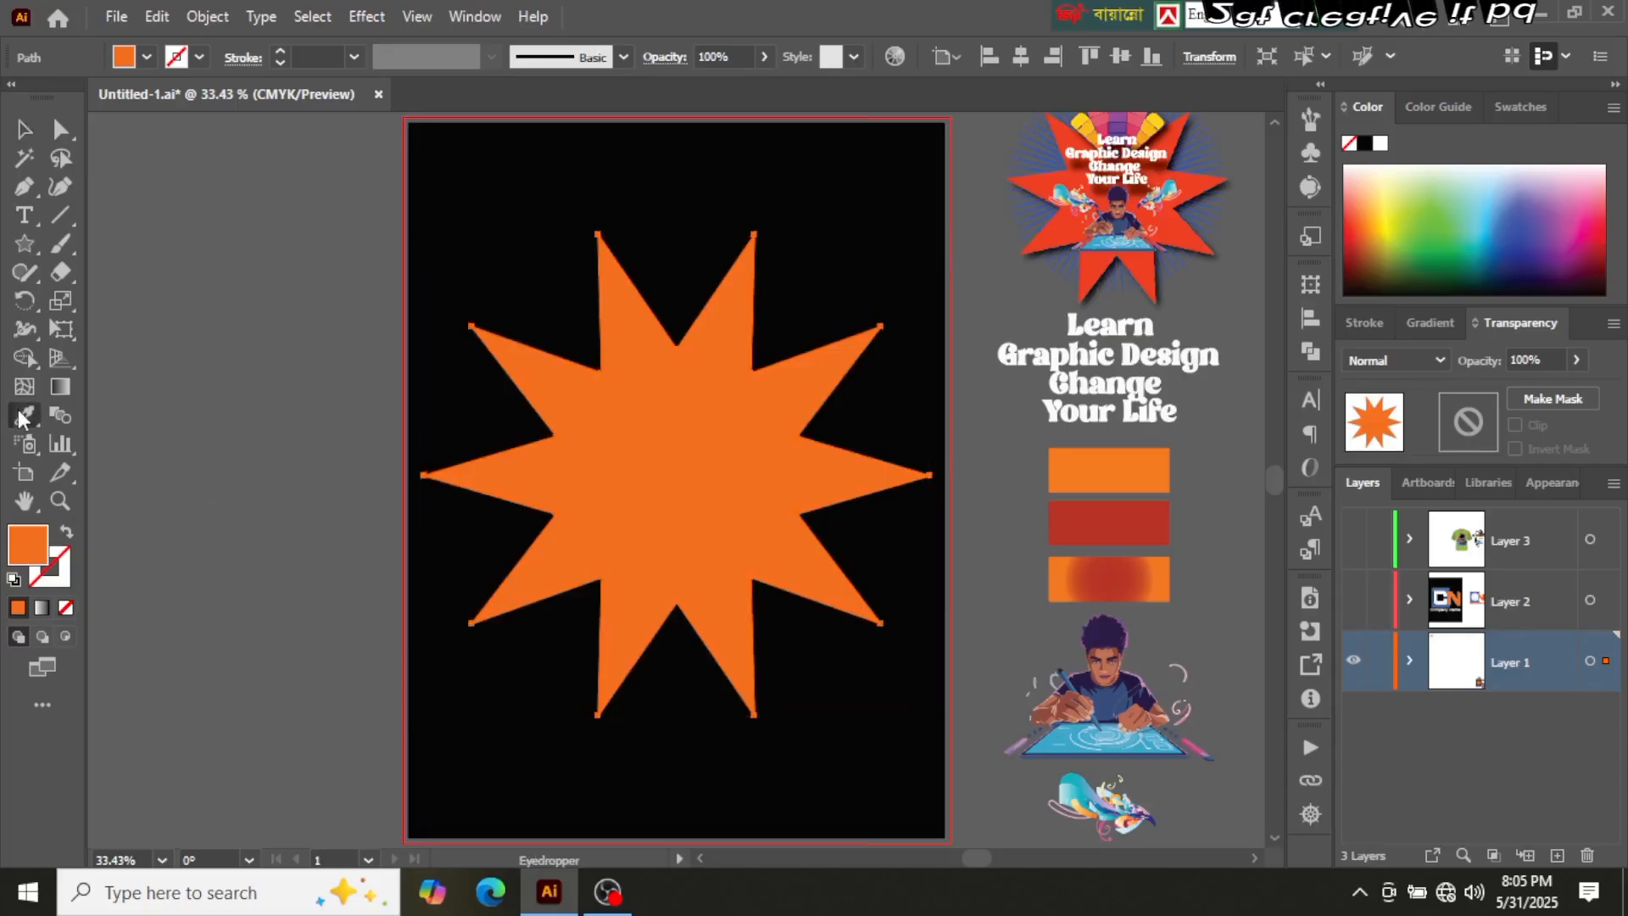
{"action": "left_click", "coordinate": [1108, 519]}
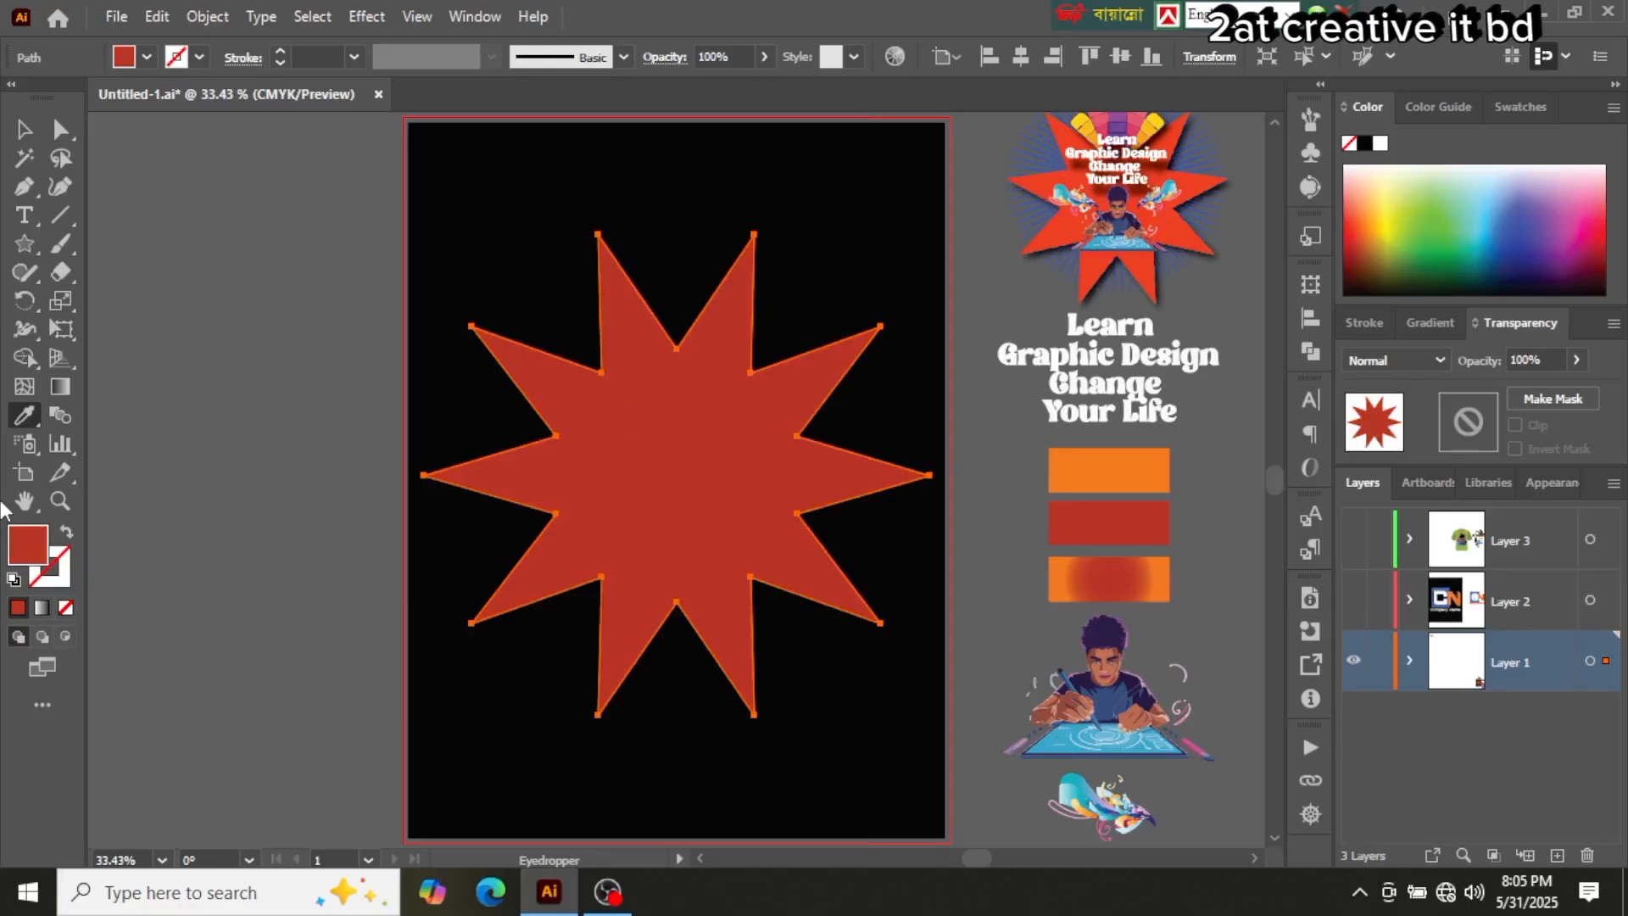
{"action": "double_click", "coordinate": [38, 533]}
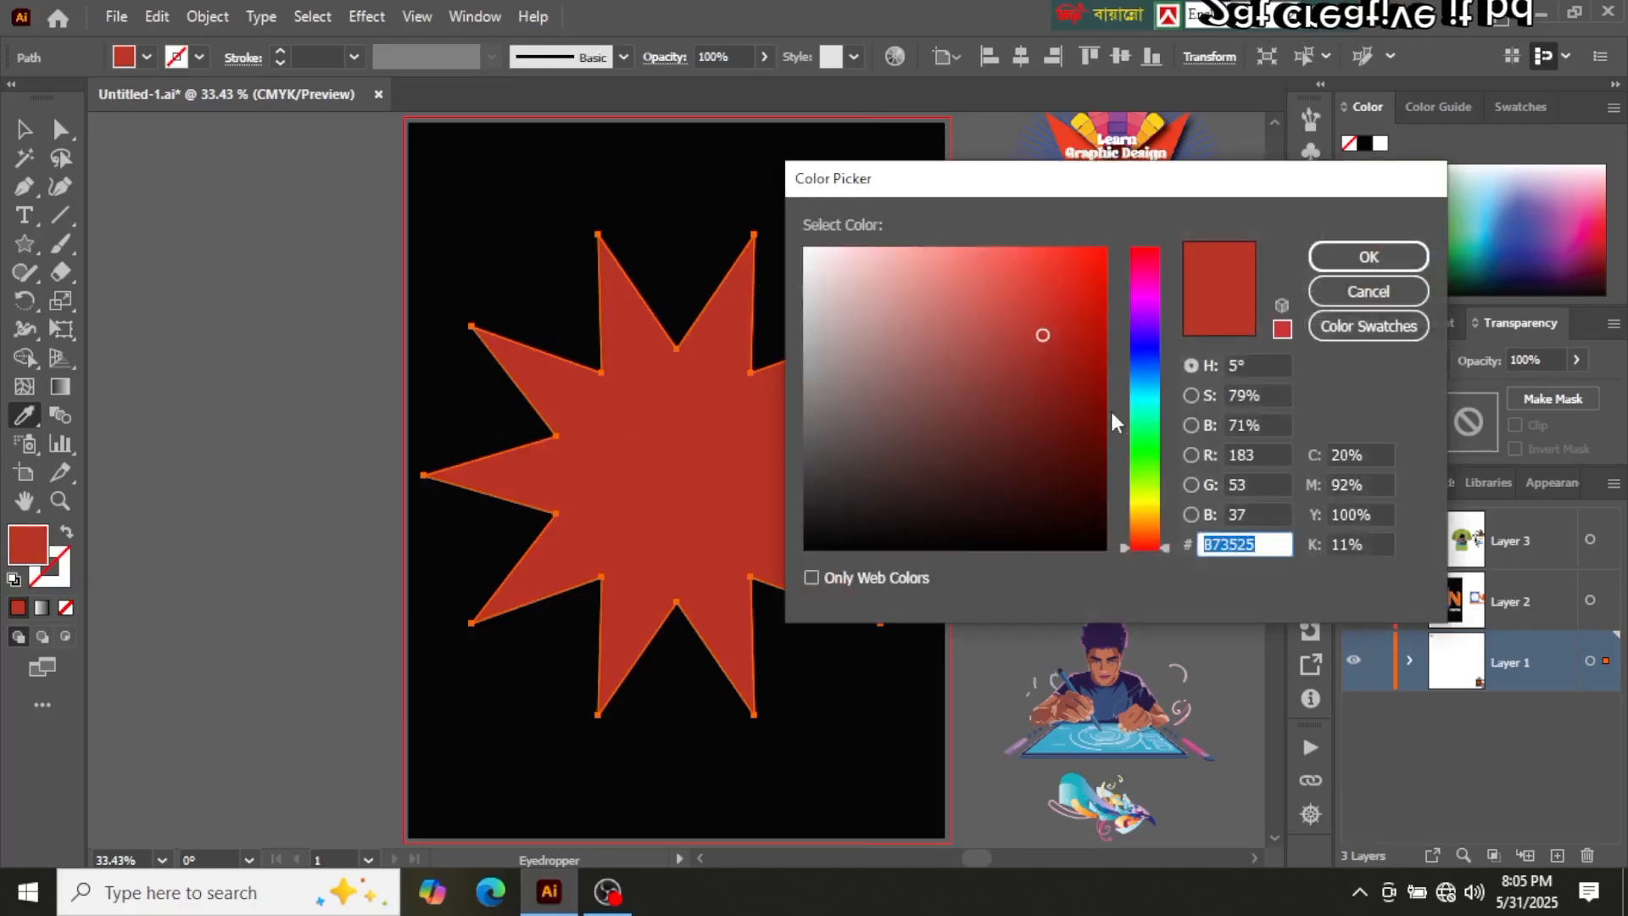
{"action": "left_click_drag", "start_coordinate": [1143, 537], "coordinate": [1147, 529]}
{"action": "mouse_move", "coordinate": [1043, 335]}
{"action": "left_mouse_down"}
{"action": "mouse_move", "coordinate": [1101, 316]}
{"action": "mouse_move", "coordinate": [1096, 255]}
{"action": "left_mouse_up"}
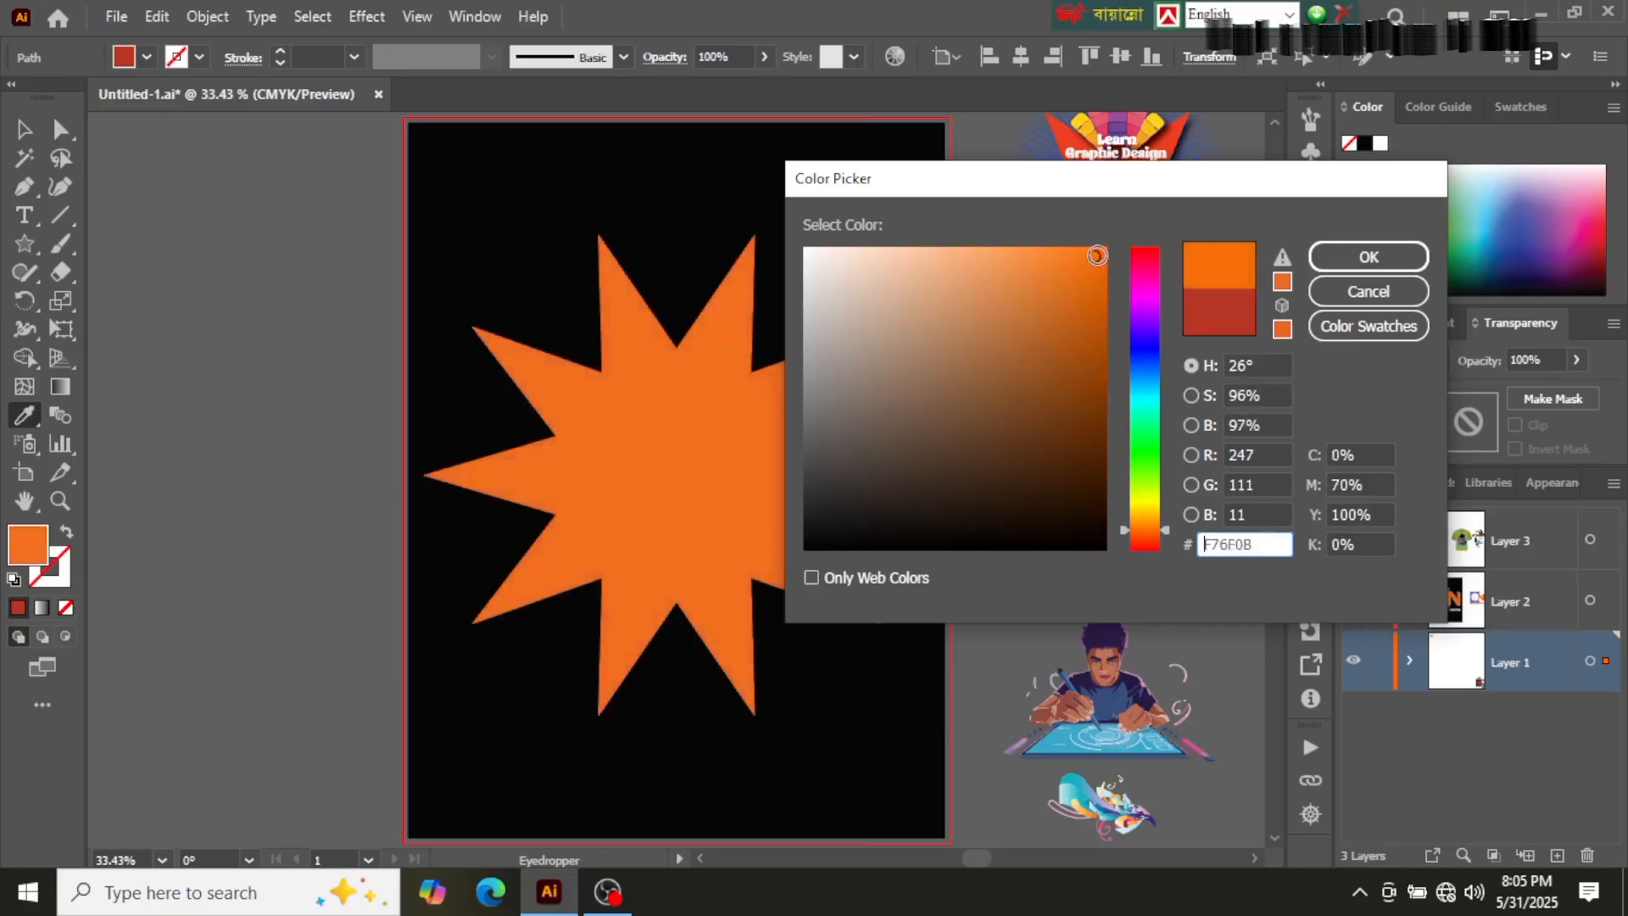
{"action": "left_click", "coordinate": [1369, 257]}
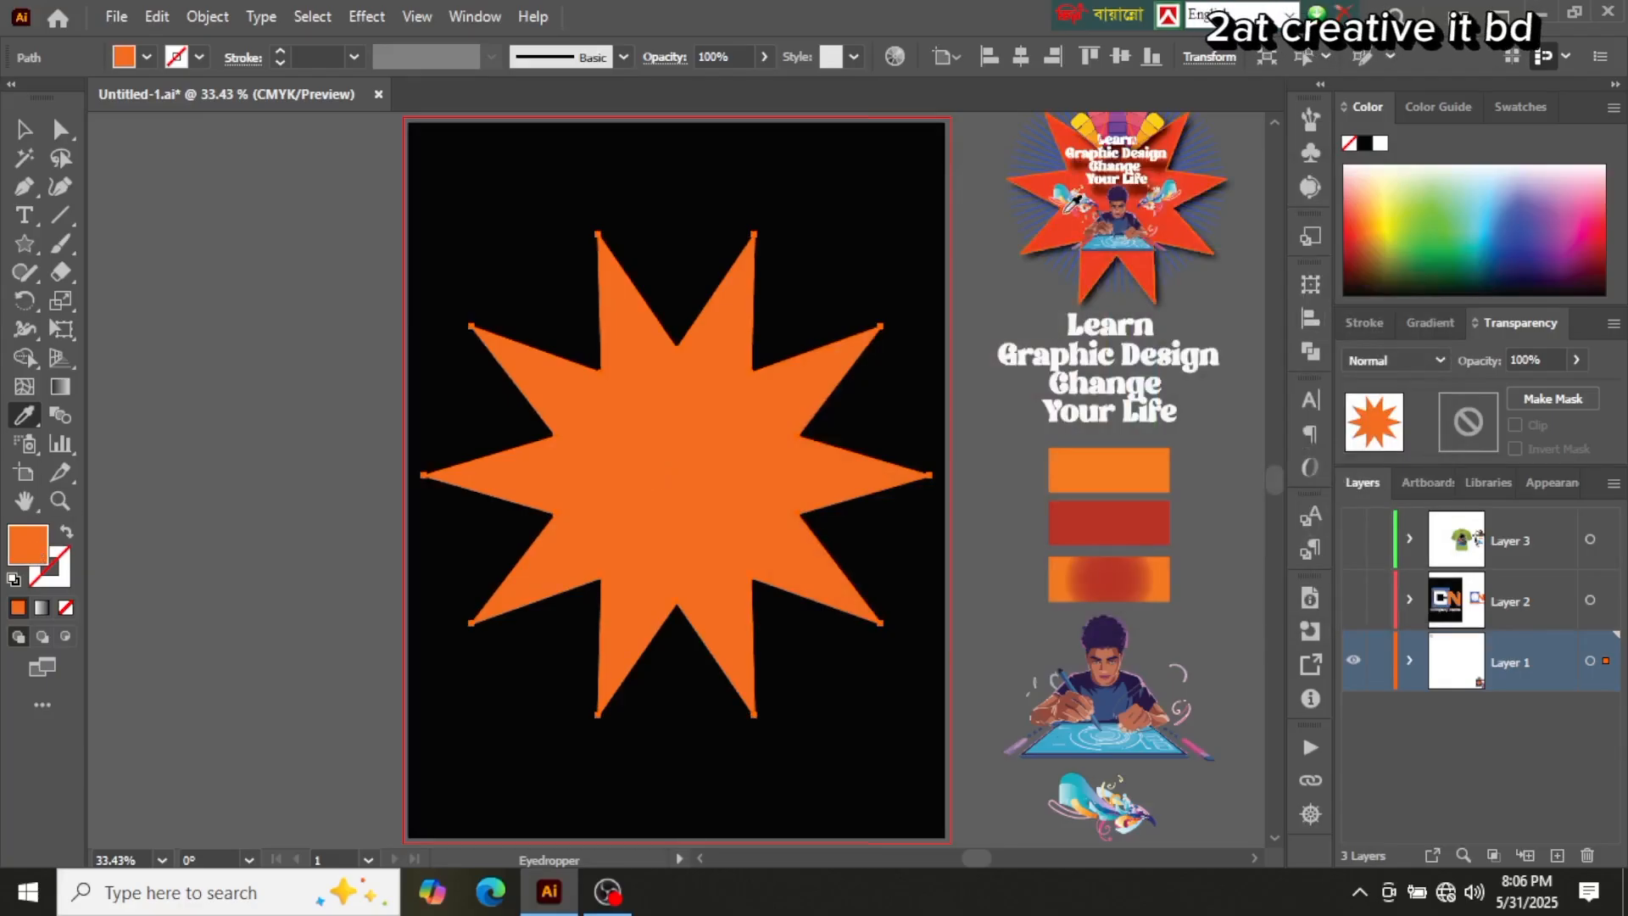
Step: Fill the ten-point star with the red-orange sampled from the reference starburst, and deselect it
{"action": "left_click", "coordinate": [1072, 218]}
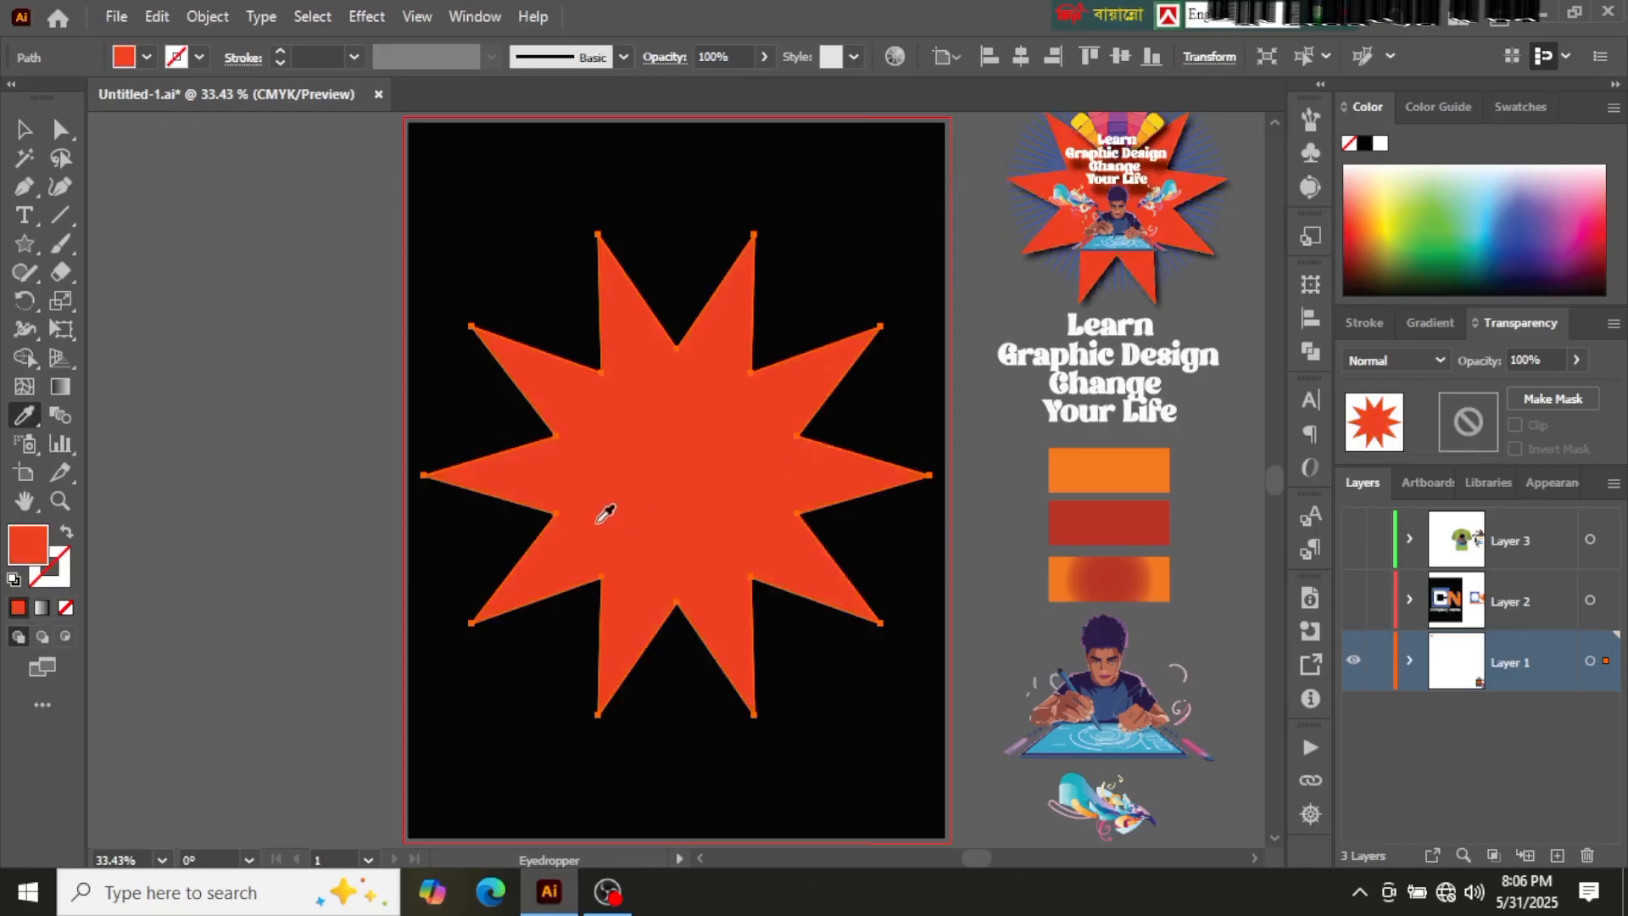
{"action": "key", "text": "v"}
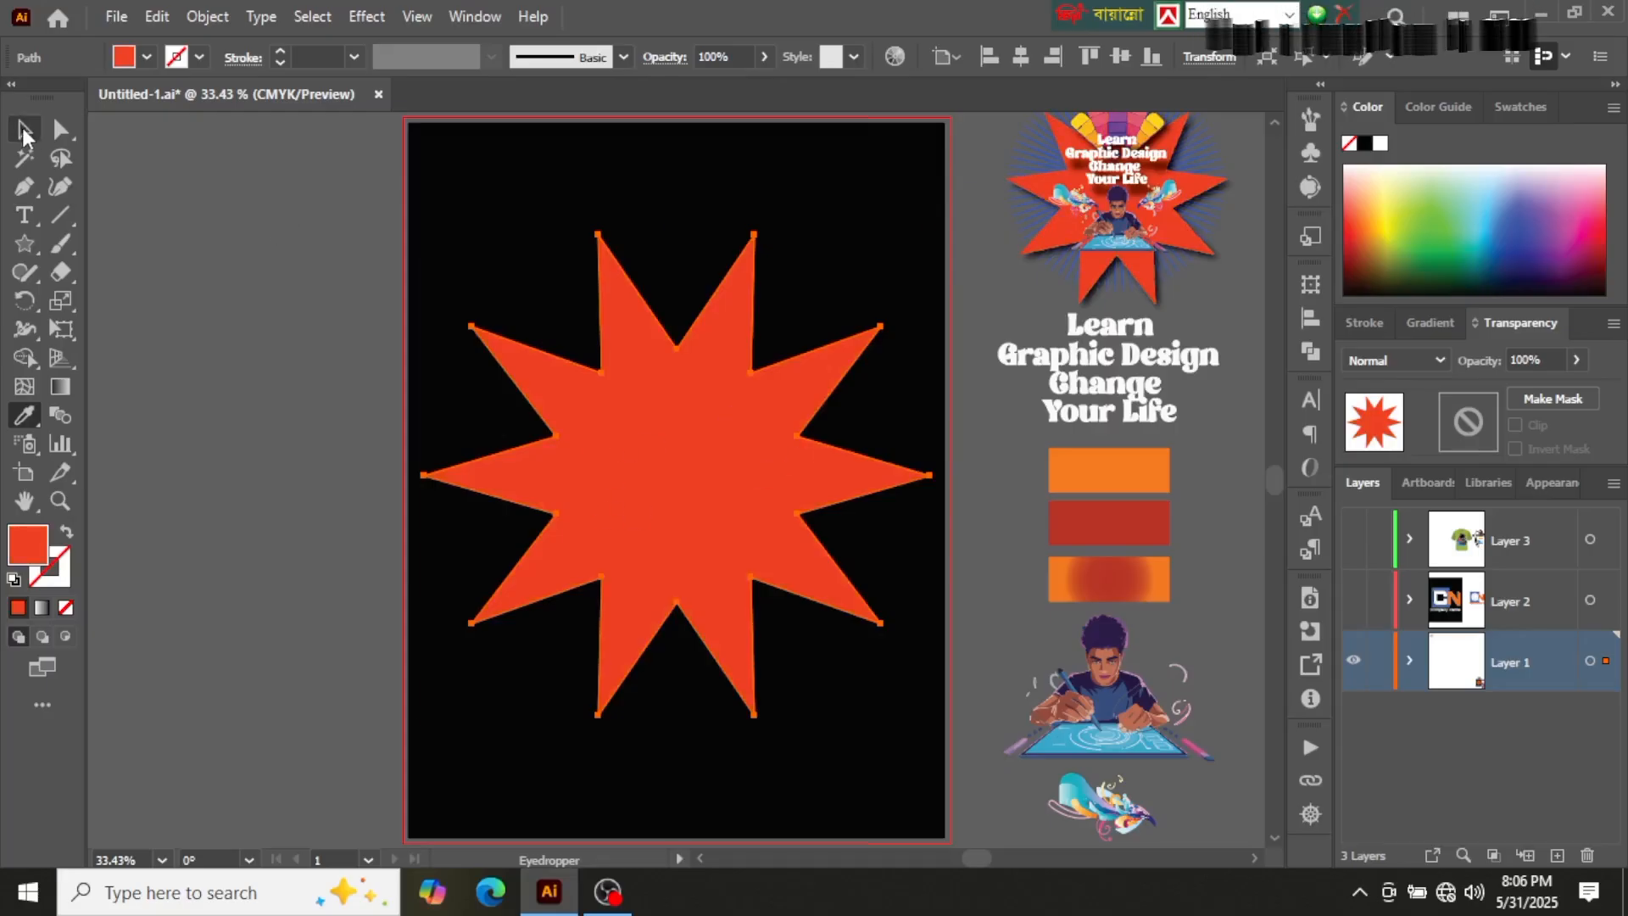
{"action": "left_click", "coordinate": [164, 338]}
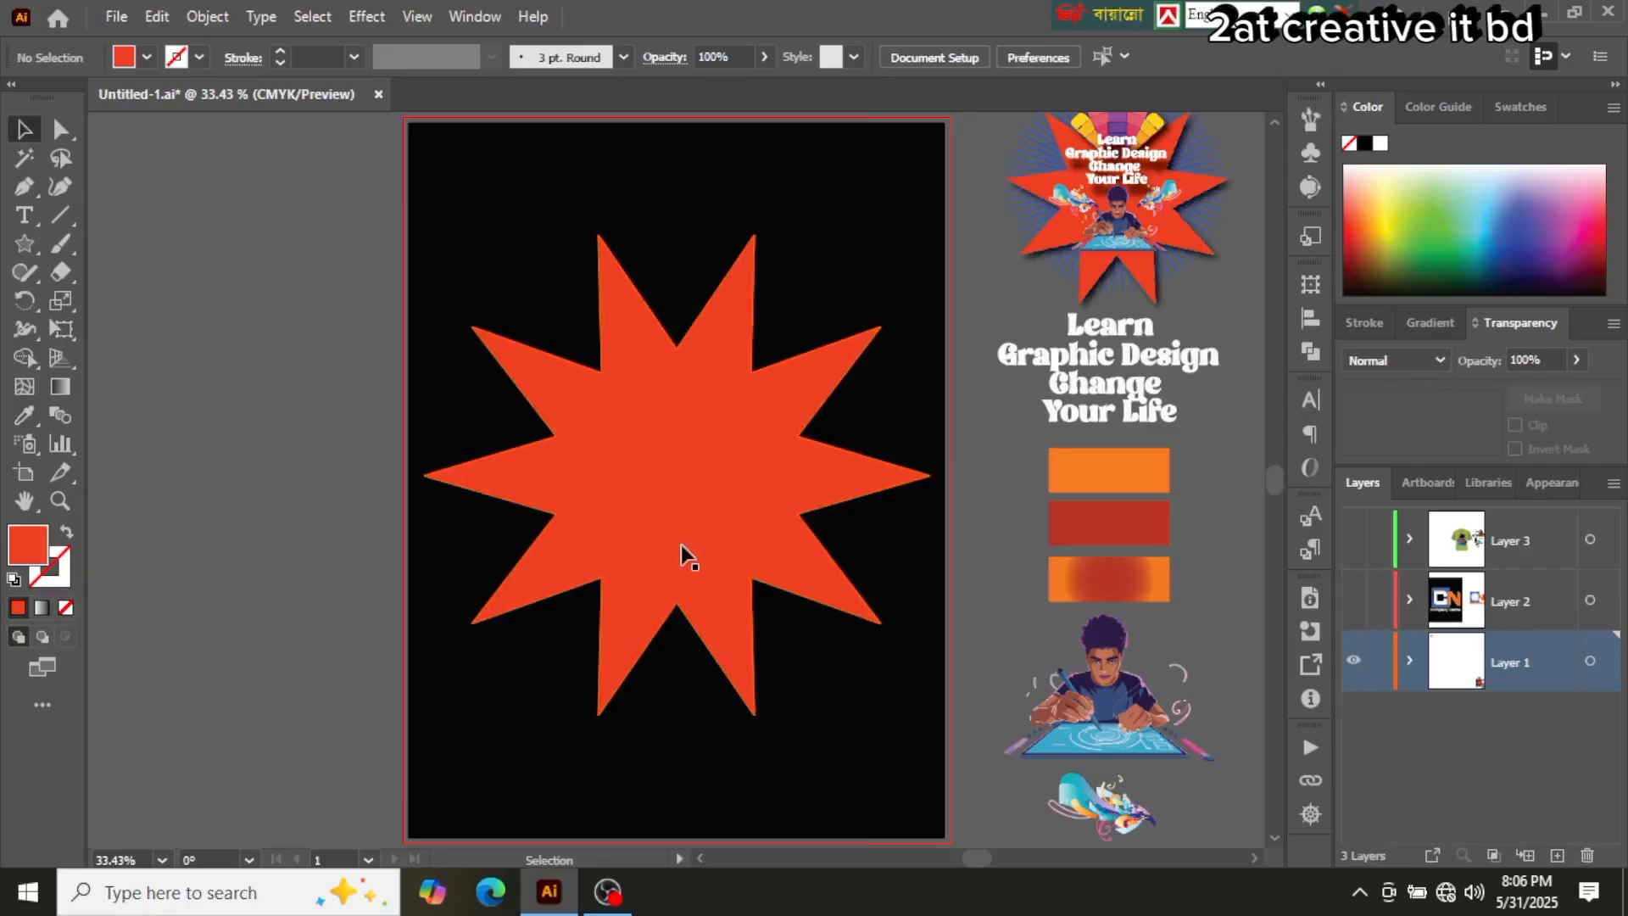
Step: Select the red-orange star and open the Drop Shadow effect's settings for it
{"action": "left_click", "coordinate": [716, 449]}
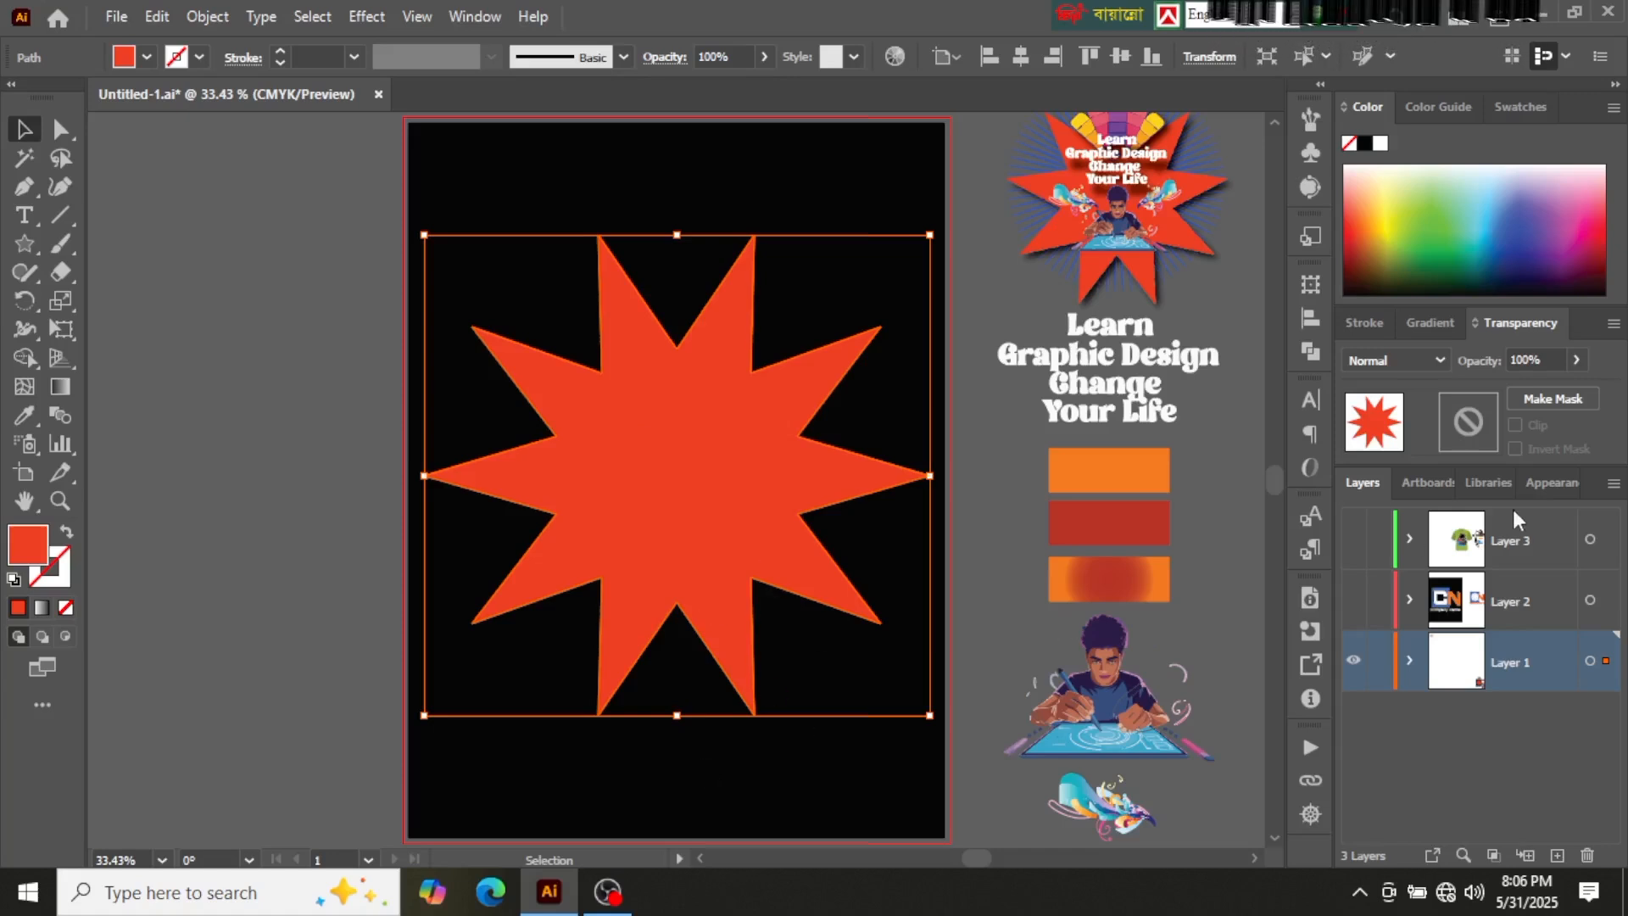
{"action": "left_click", "coordinate": [1557, 476]}
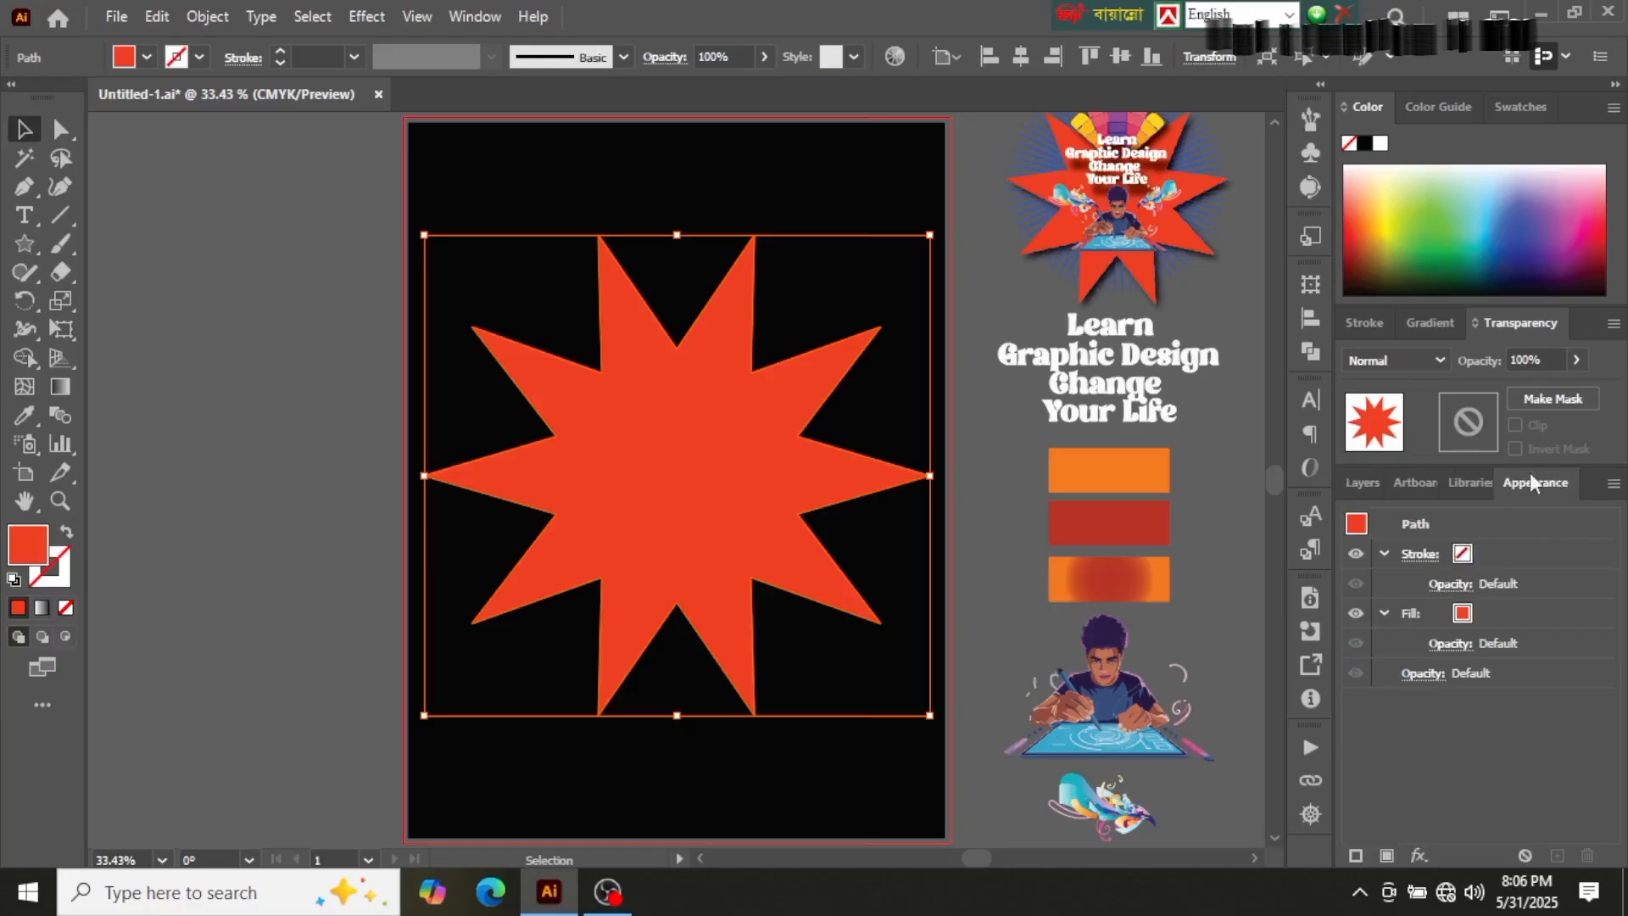
{"action": "left_click", "coordinate": [472, 12]}
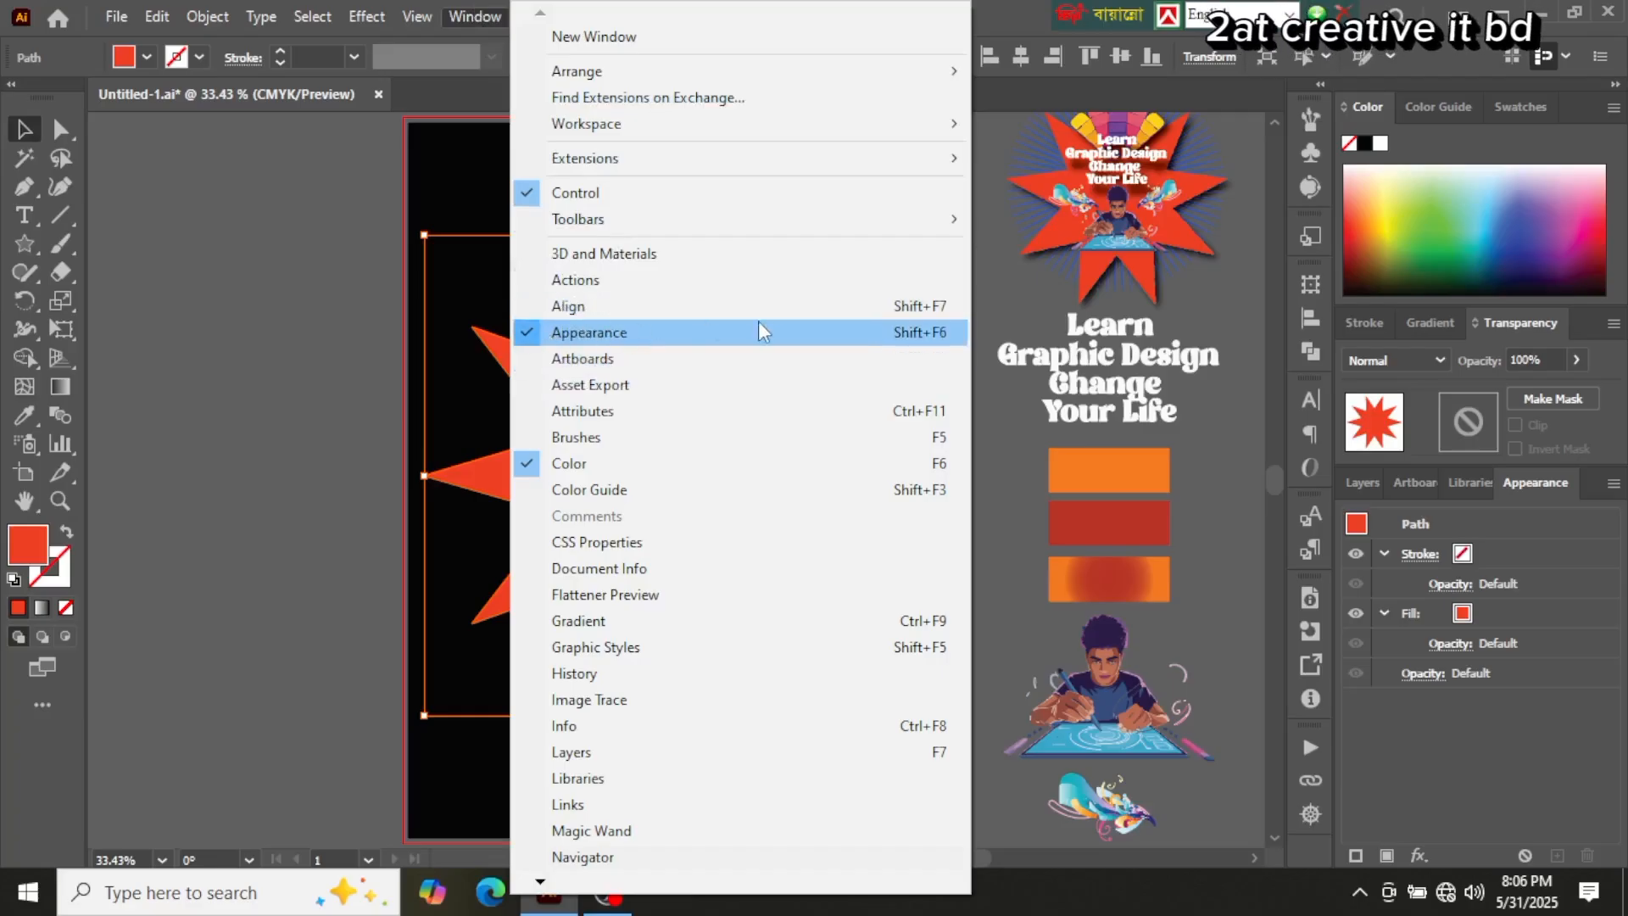
{"action": "left_click", "coordinate": [473, 510]}
{"action": "left_click", "coordinate": [751, 445]}
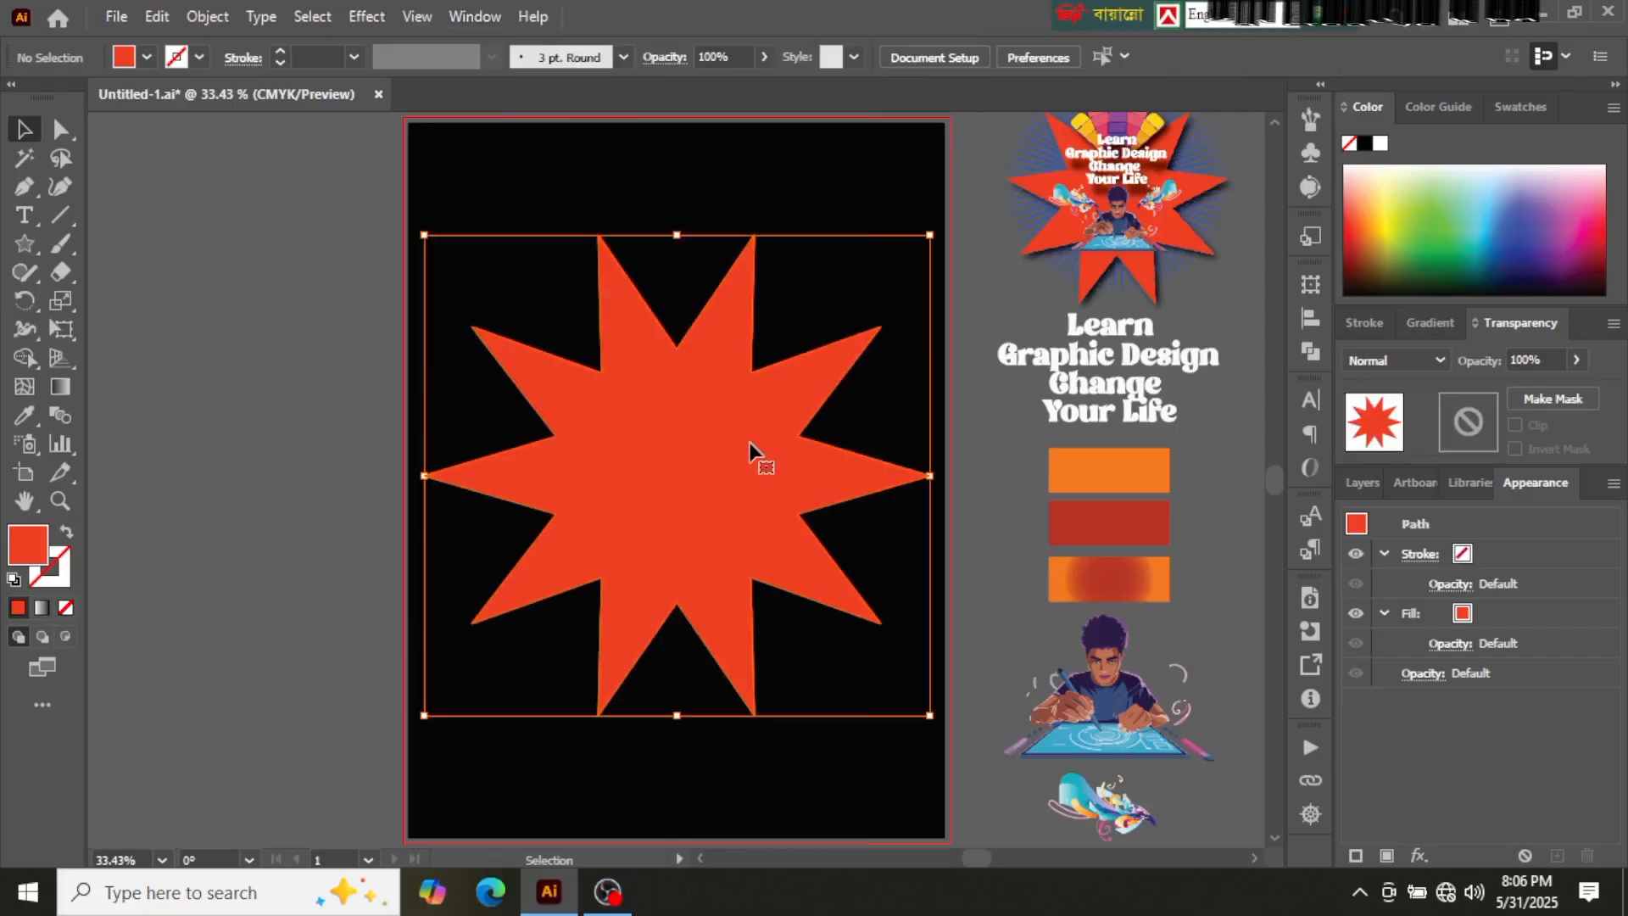
{"action": "left_click", "coordinate": [1418, 854]}
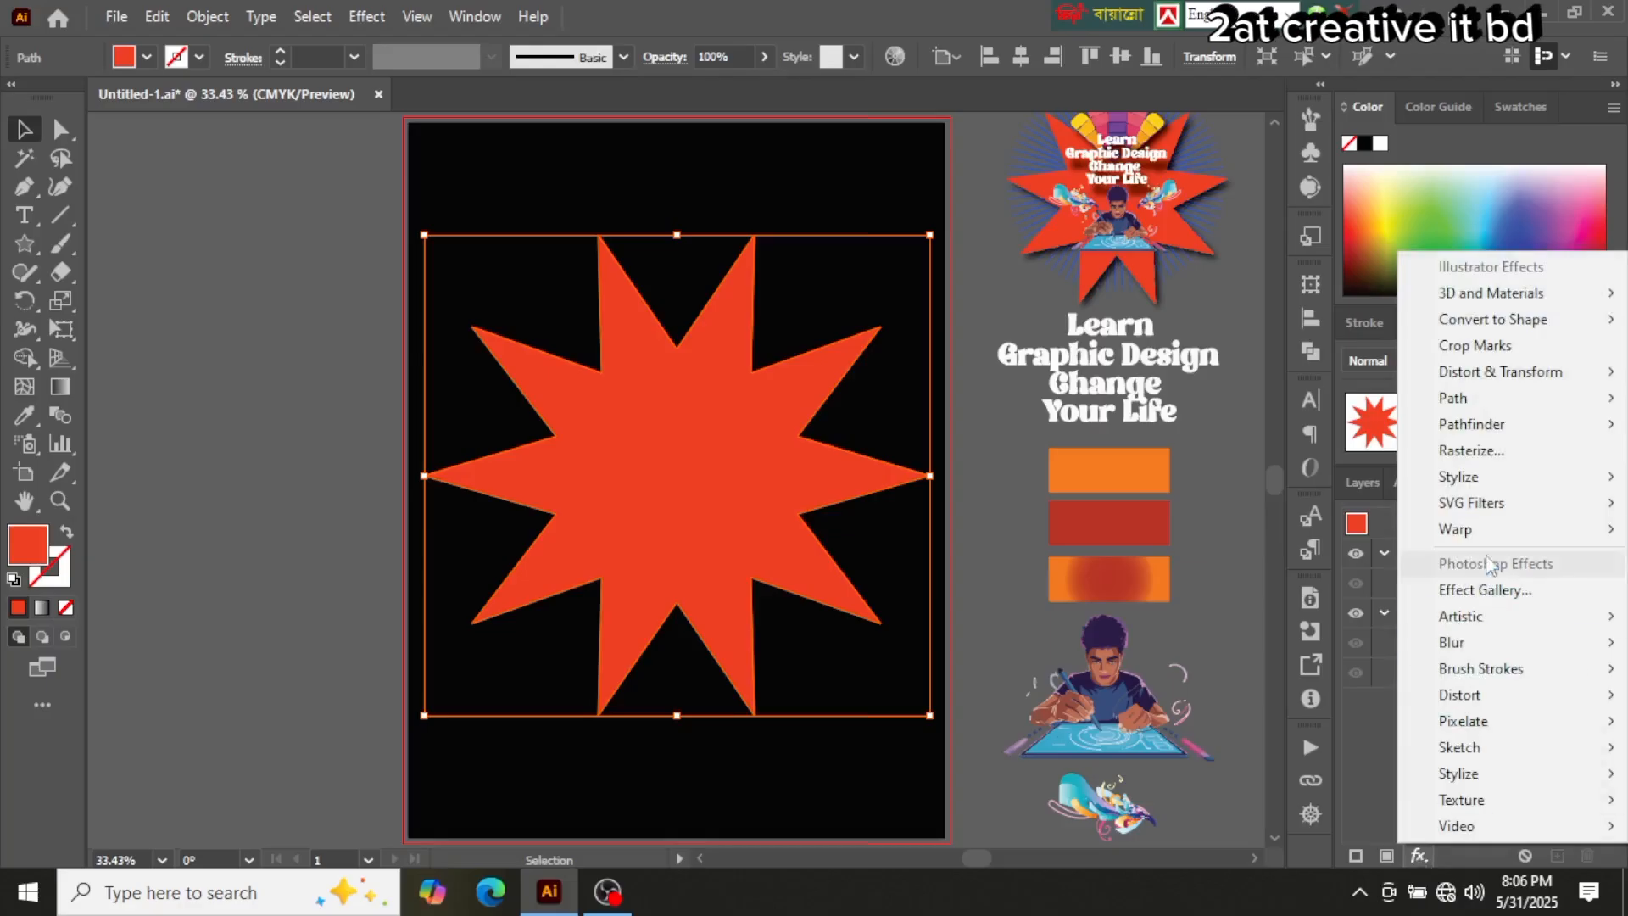
{"action": "mouse_move", "coordinate": [1488, 487]}
{"action": "left_click", "coordinate": [1310, 476]}
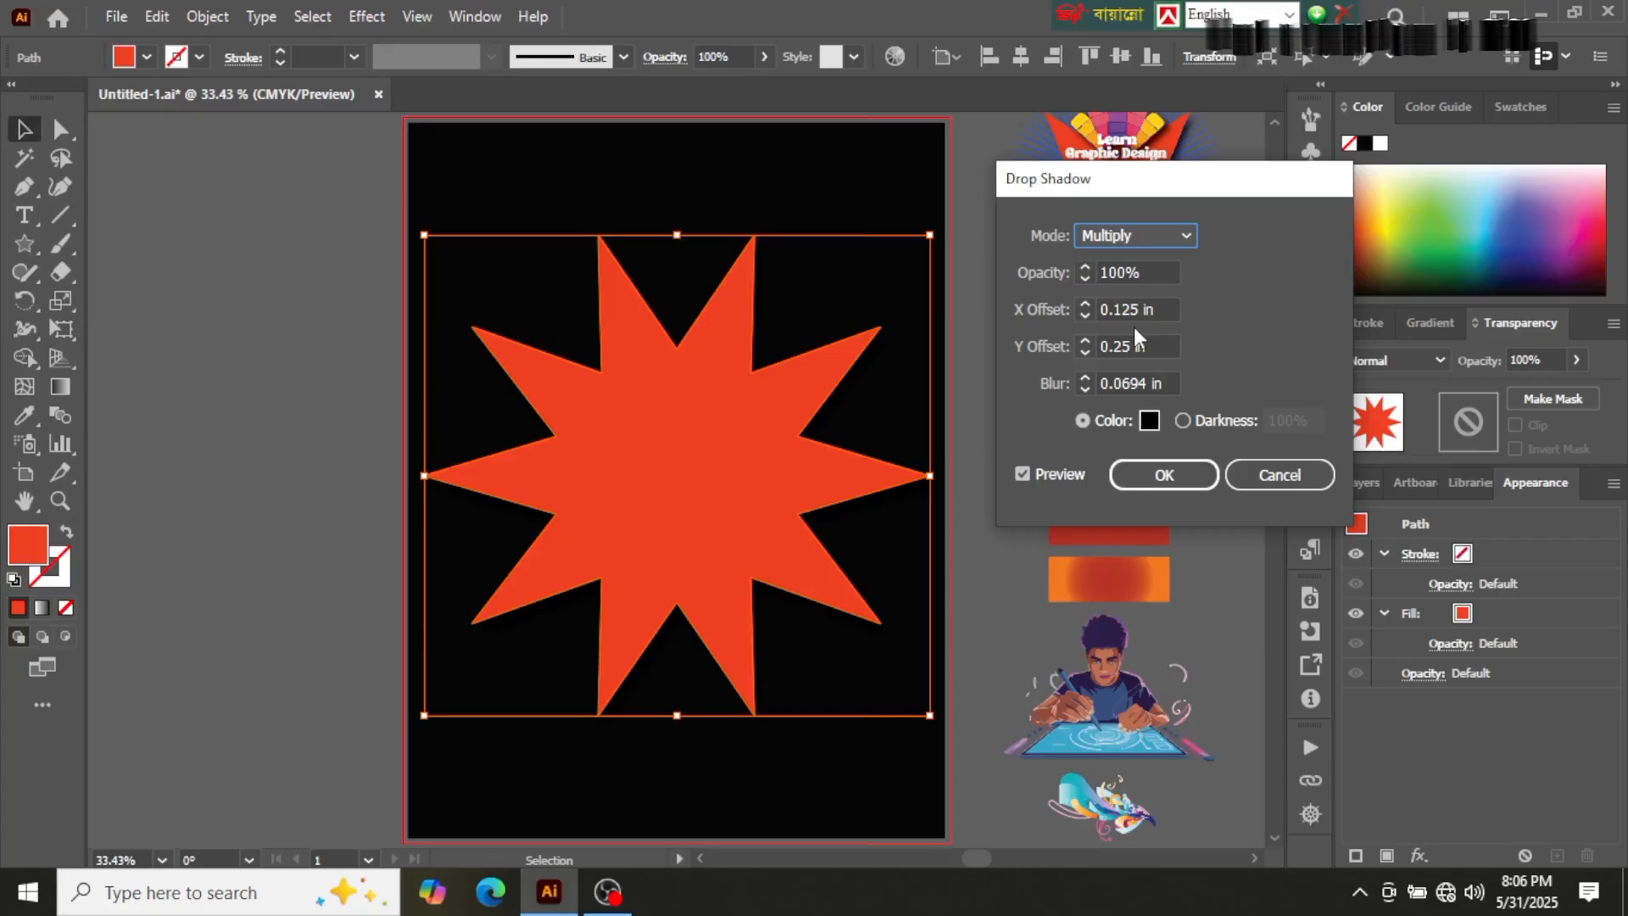
Step: Apply the drop shadow to the star in Multiply mode with 90% opacity
{"action": "left_click", "coordinate": [1123, 272]}
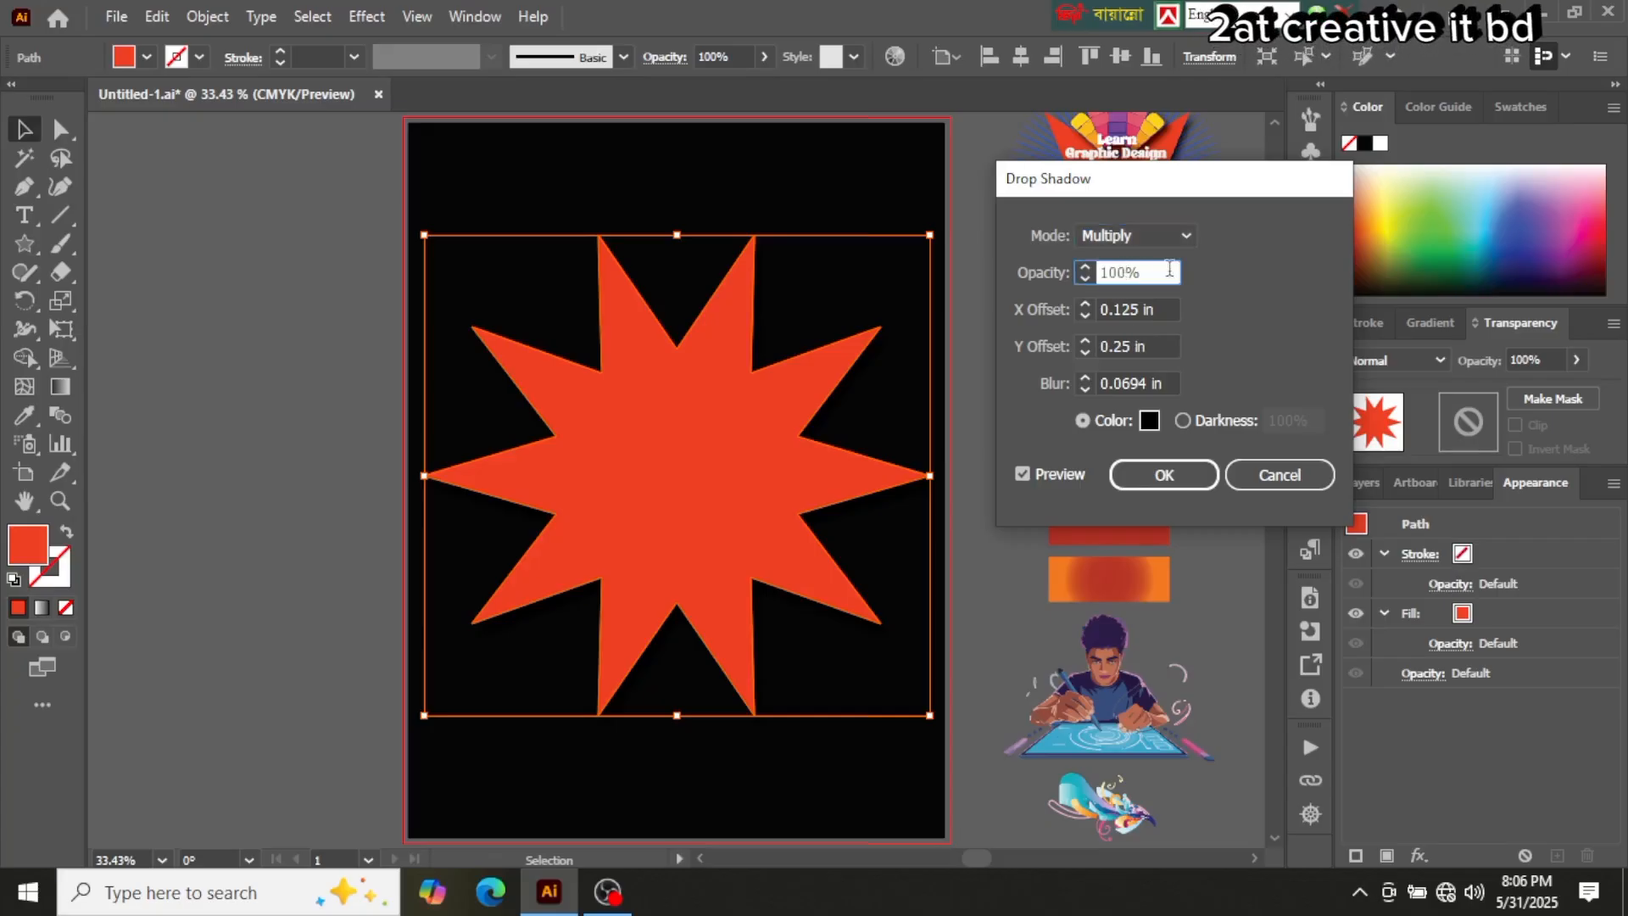
{"action": "double_click", "coordinate": [1170, 269]}
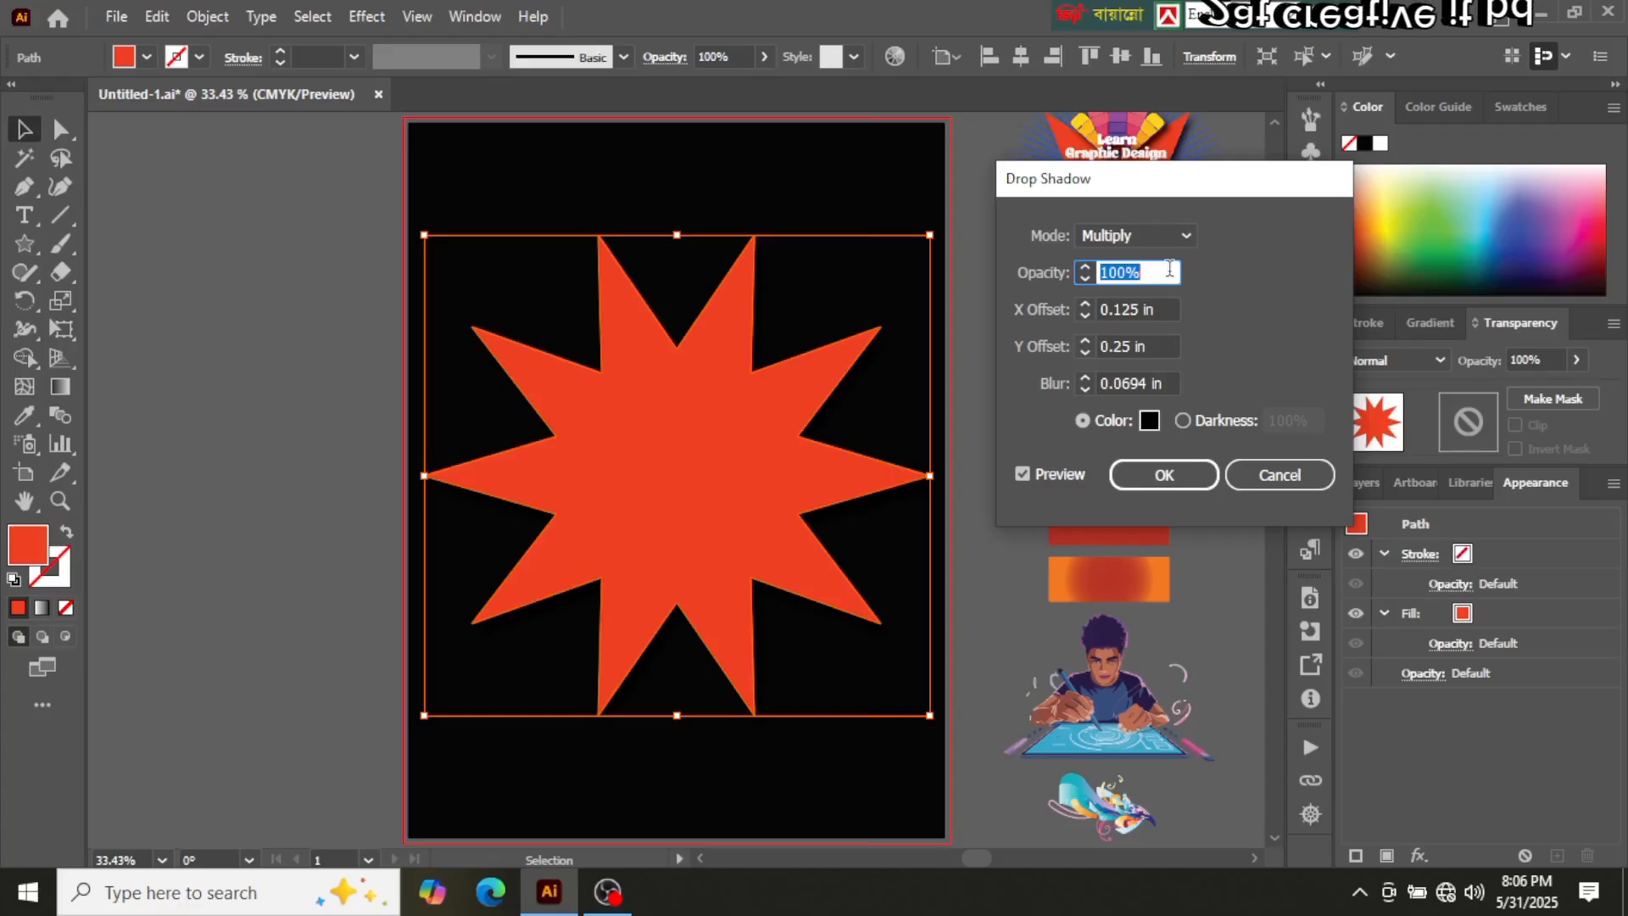
{"action": "key", "text": "Down"}
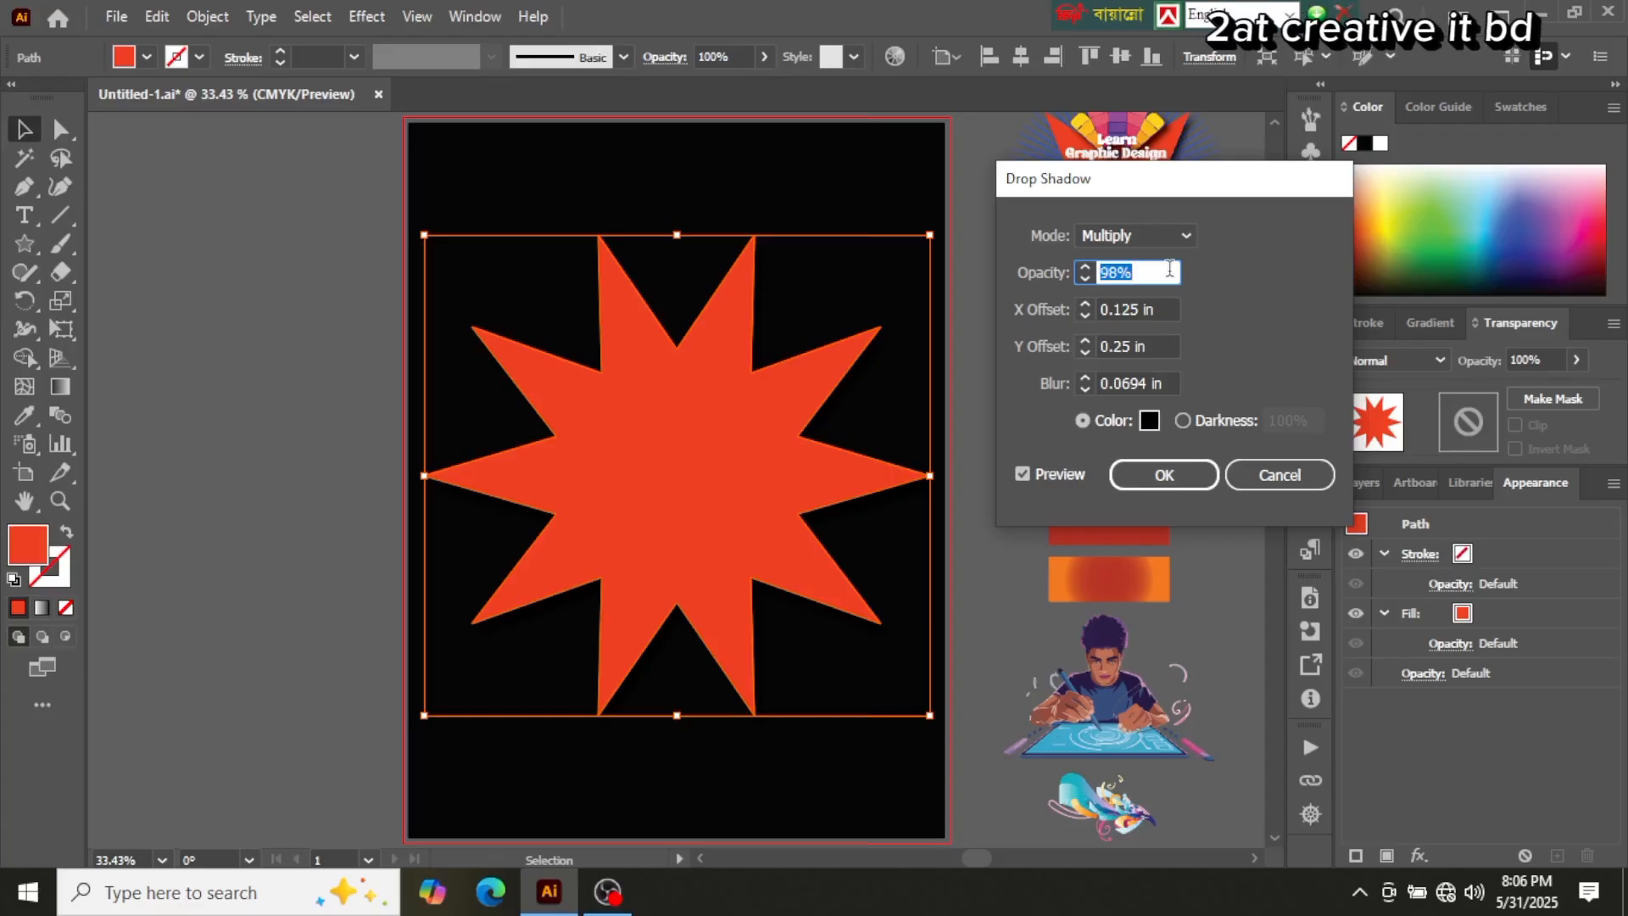
{"action": "left_click", "coordinate": [1118, 272]}
{"action": "key", "text": "BackSpace"}
{"action": "type", "text": "5"}
{"action": "key", "text": "BackSpace"}
{"action": "type", "text": "0"}
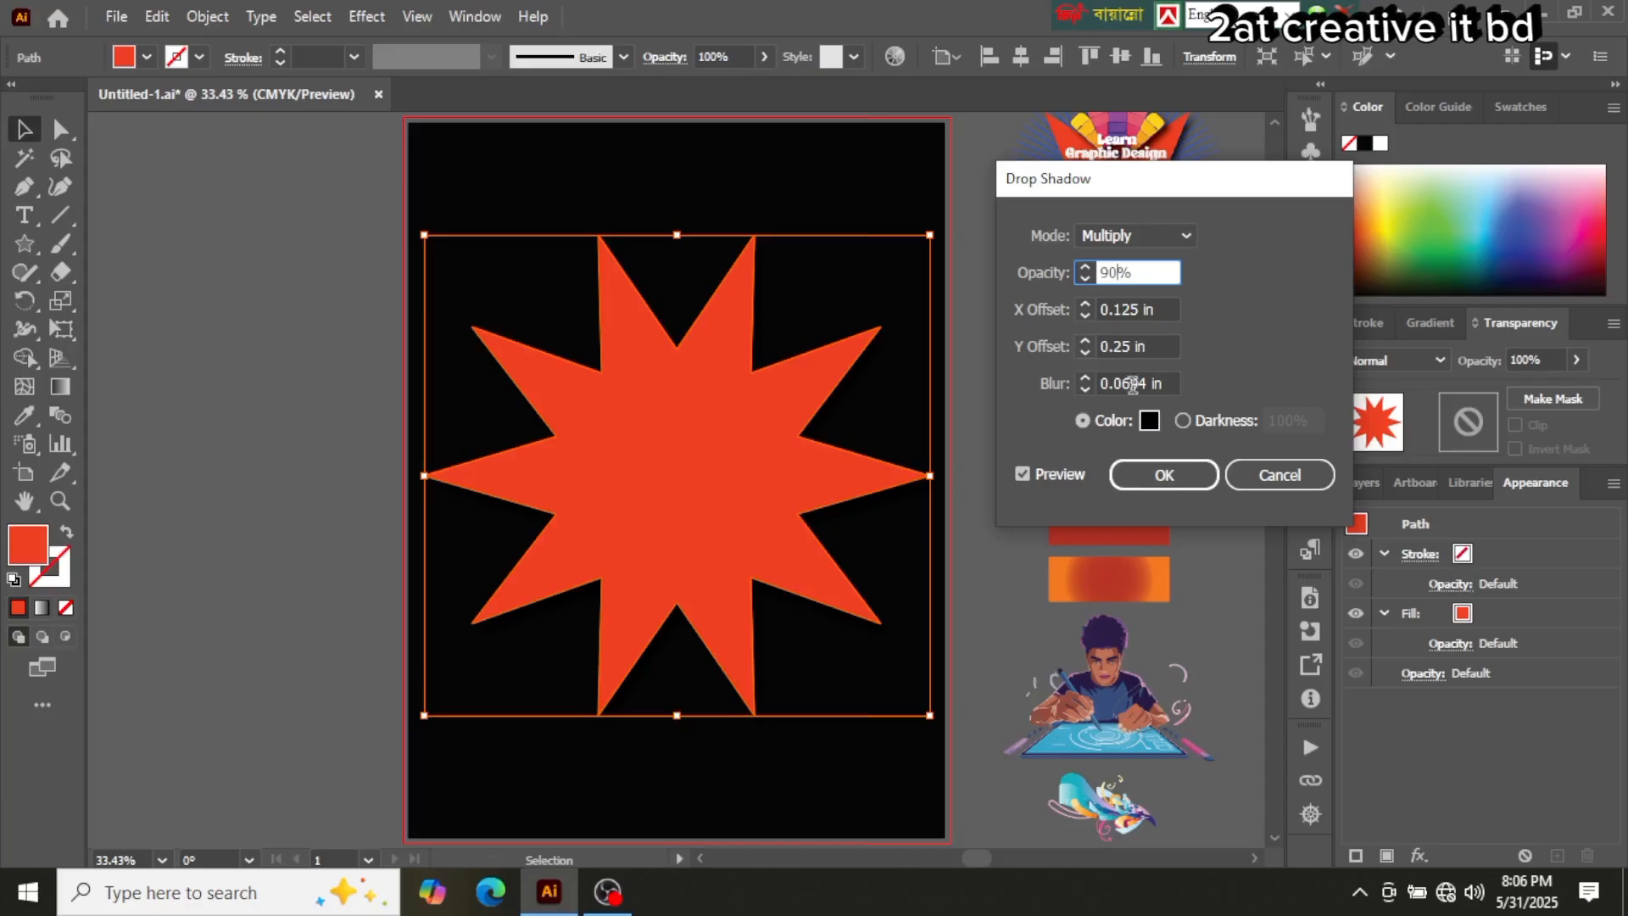
{"action": "left_click", "coordinate": [1026, 473]}
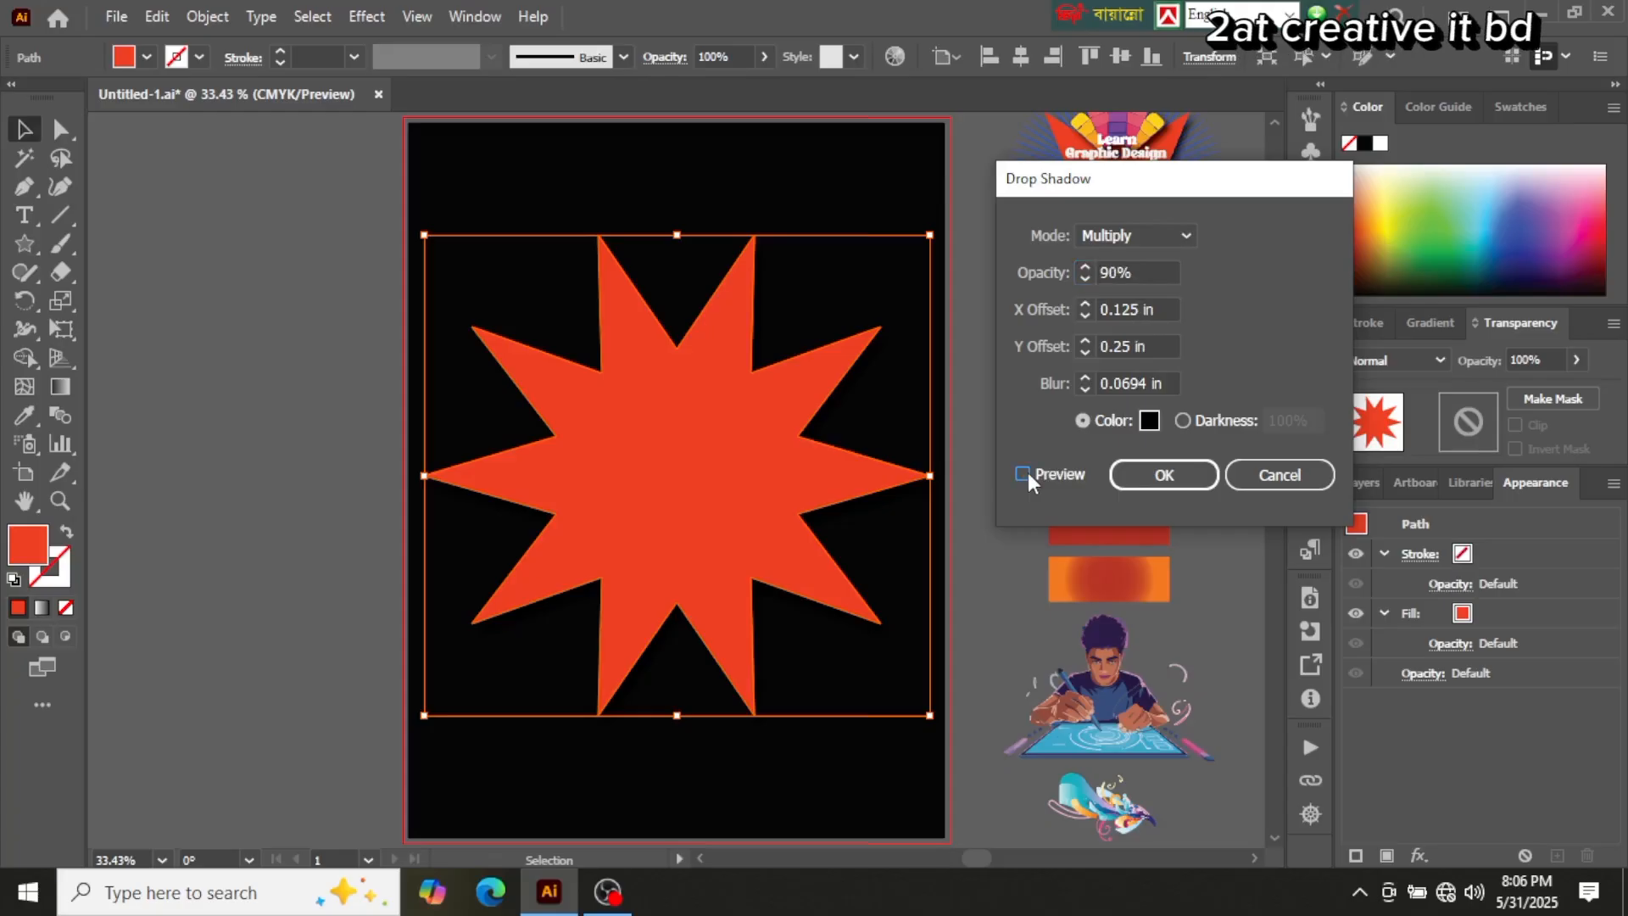
{"action": "left_click", "coordinate": [1184, 229]}
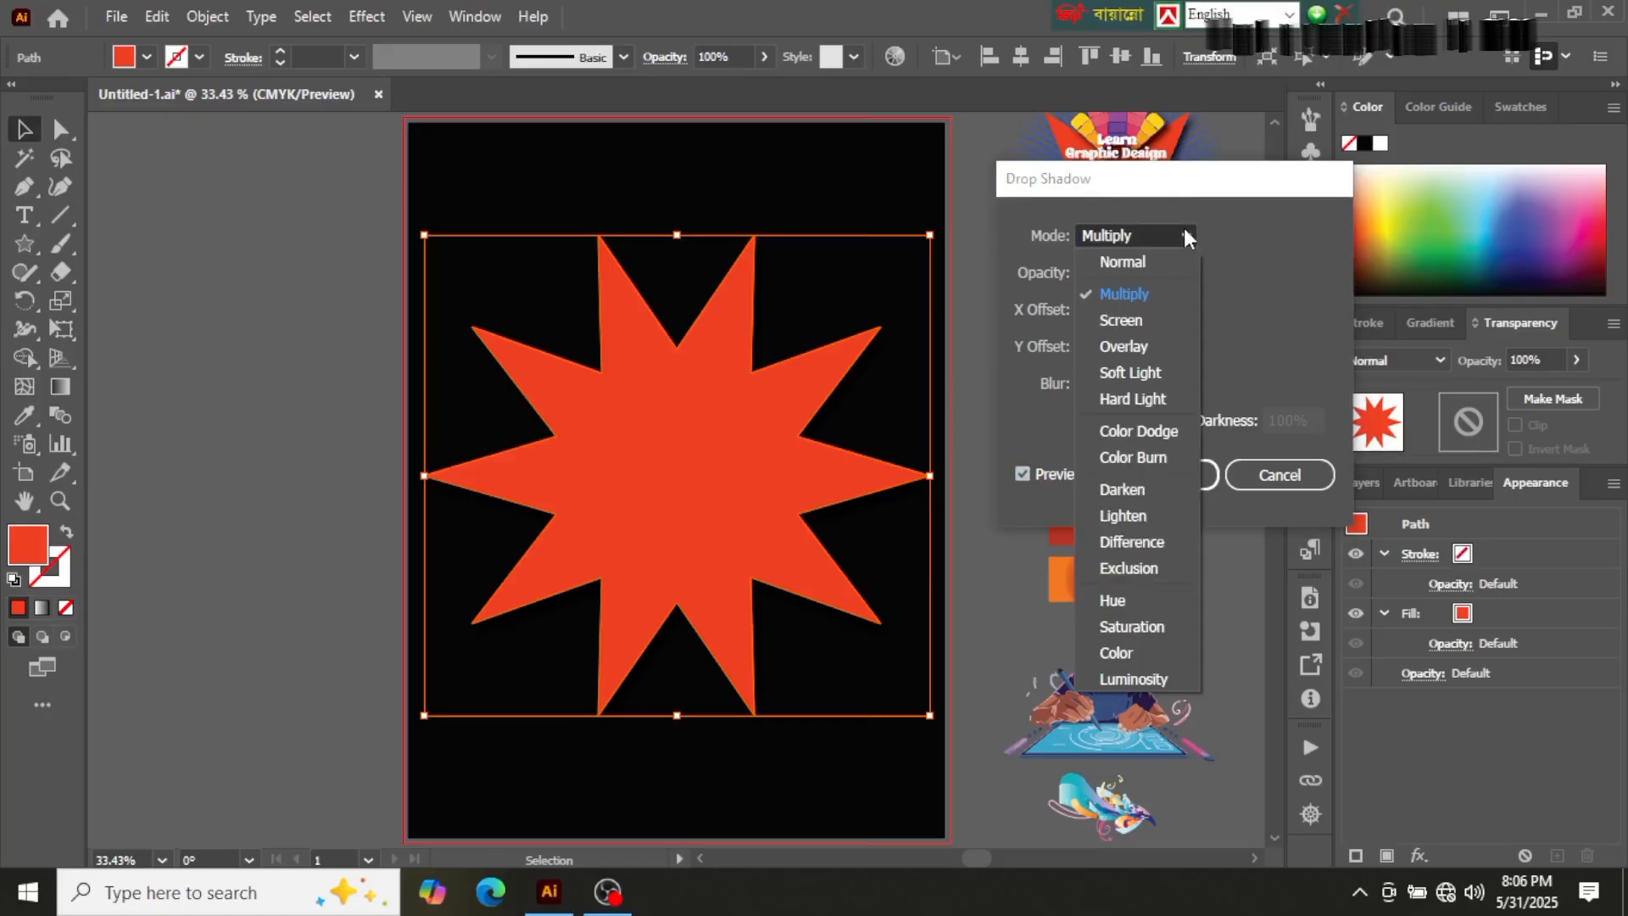
{"action": "left_click", "coordinate": [1184, 229]}
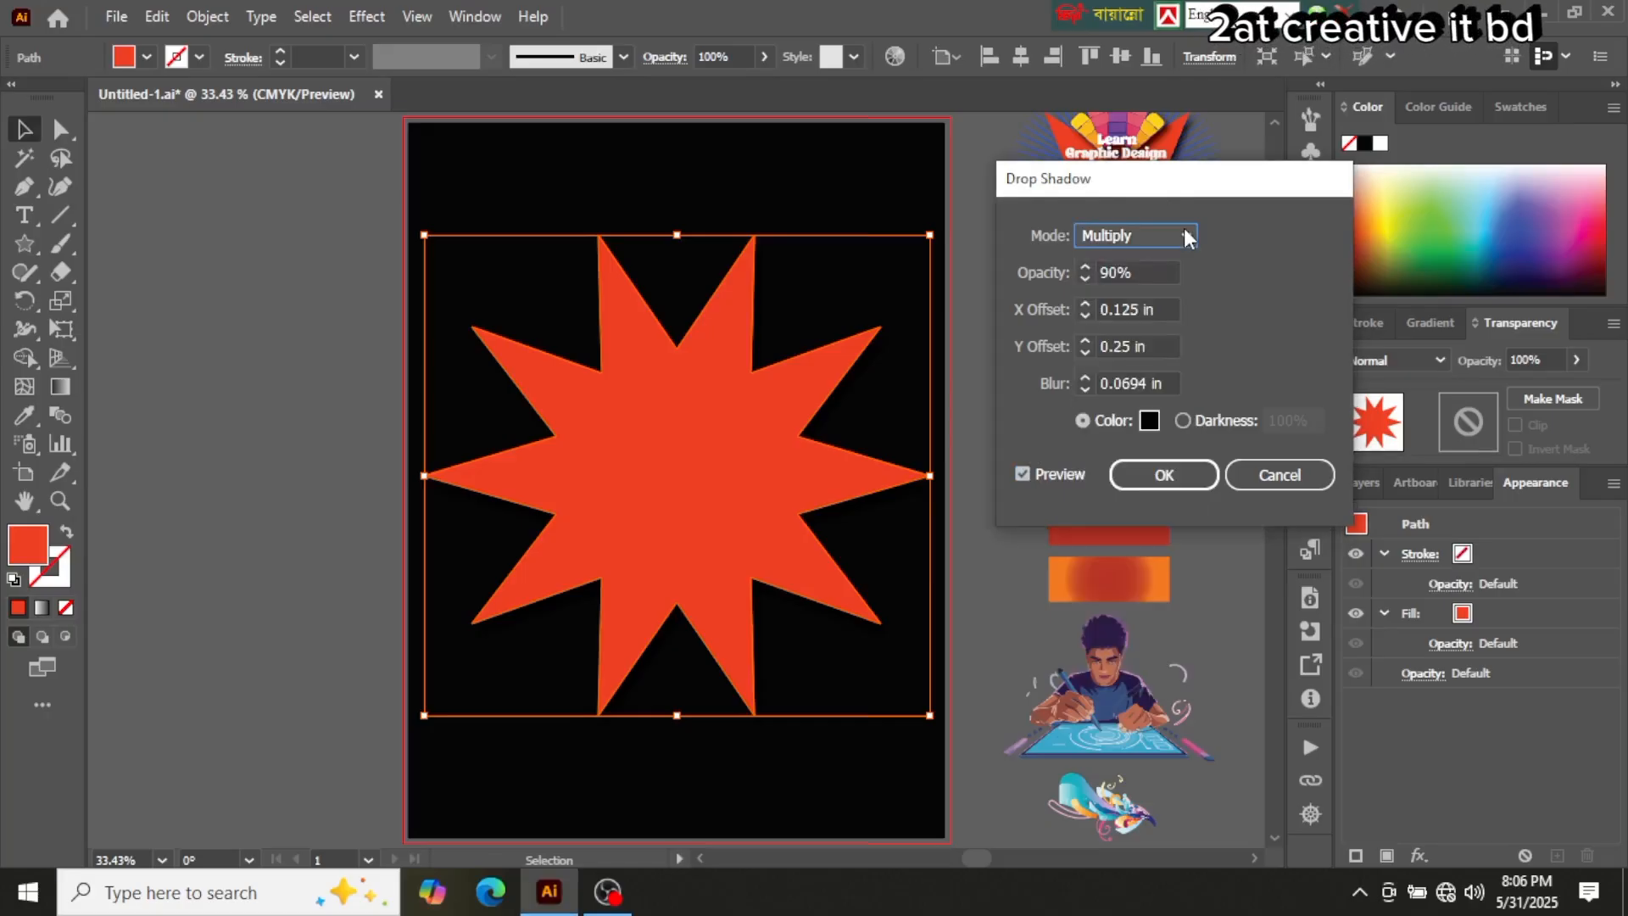
{"action": "left_click", "coordinate": [1156, 472]}
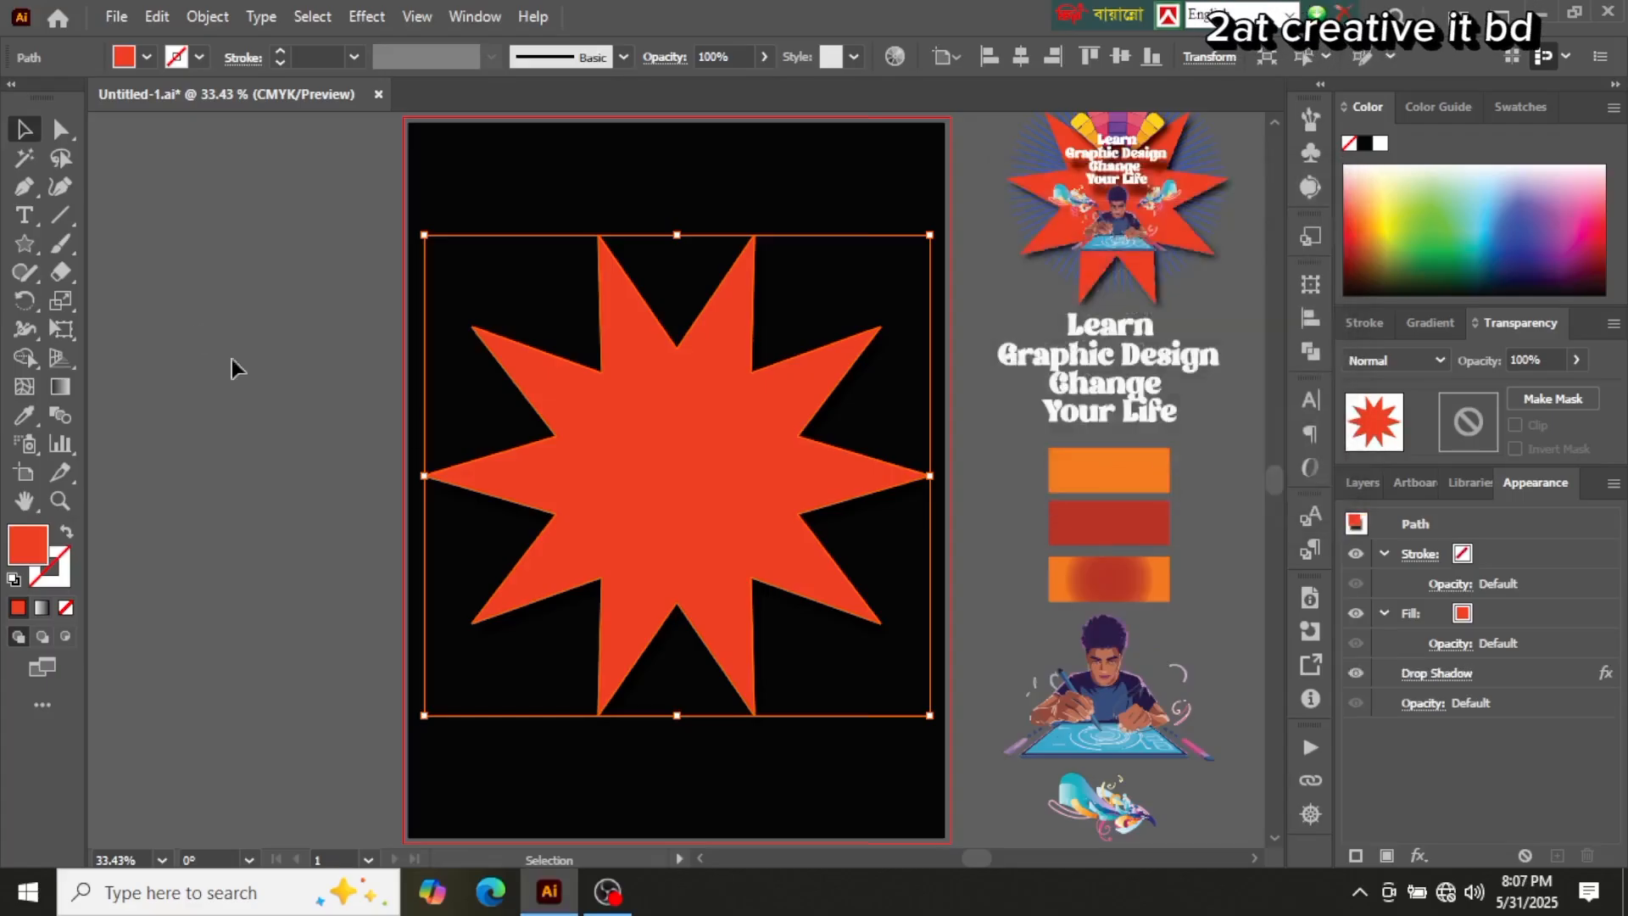
Step: Shift the star slightly to the right until its tip reaches the artboard's edge, and deselect it
{"action": "left_click", "coordinate": [20, 129]}
{"action": "left_click", "coordinate": [198, 324]}
{"action": "mouse_move", "coordinate": [651, 473]}
{"action": "left_mouse_down"}
{"action": "mouse_move", "coordinate": [720, 455]}
{"action": "mouse_move", "coordinate": [671, 480]}
{"action": "left_mouse_up"}
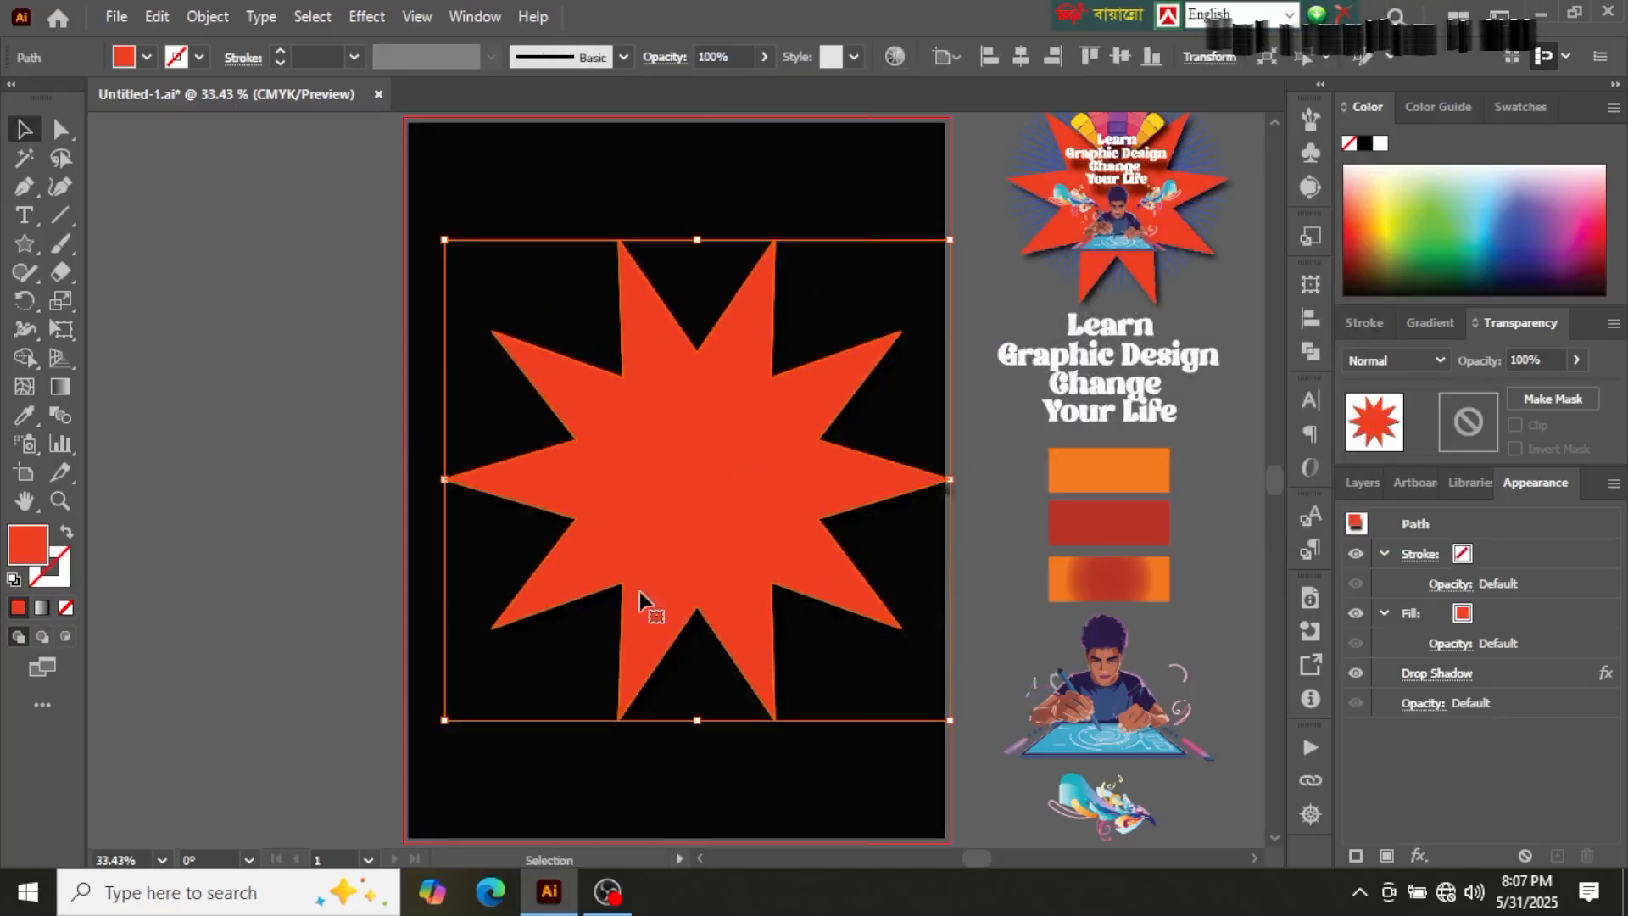
{"action": "left_click", "coordinate": [323, 567]}
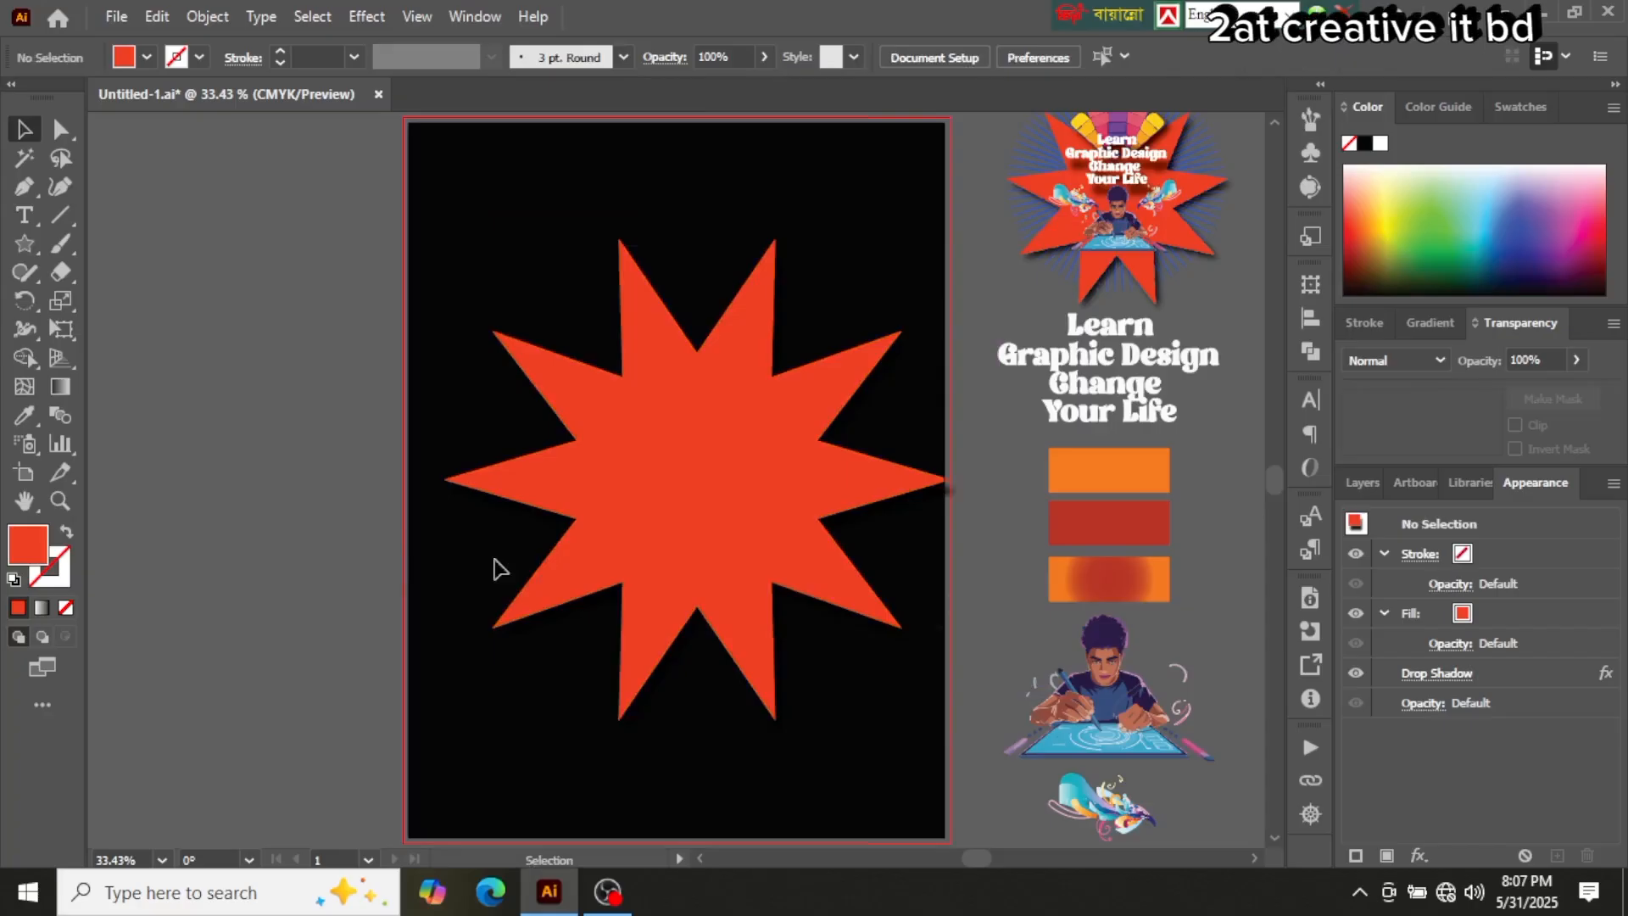
Step: Delete the black background rectangle and move the star to the horizontal center, slightly above the artboard's middle
{"action": "left_click", "coordinate": [499, 567]}
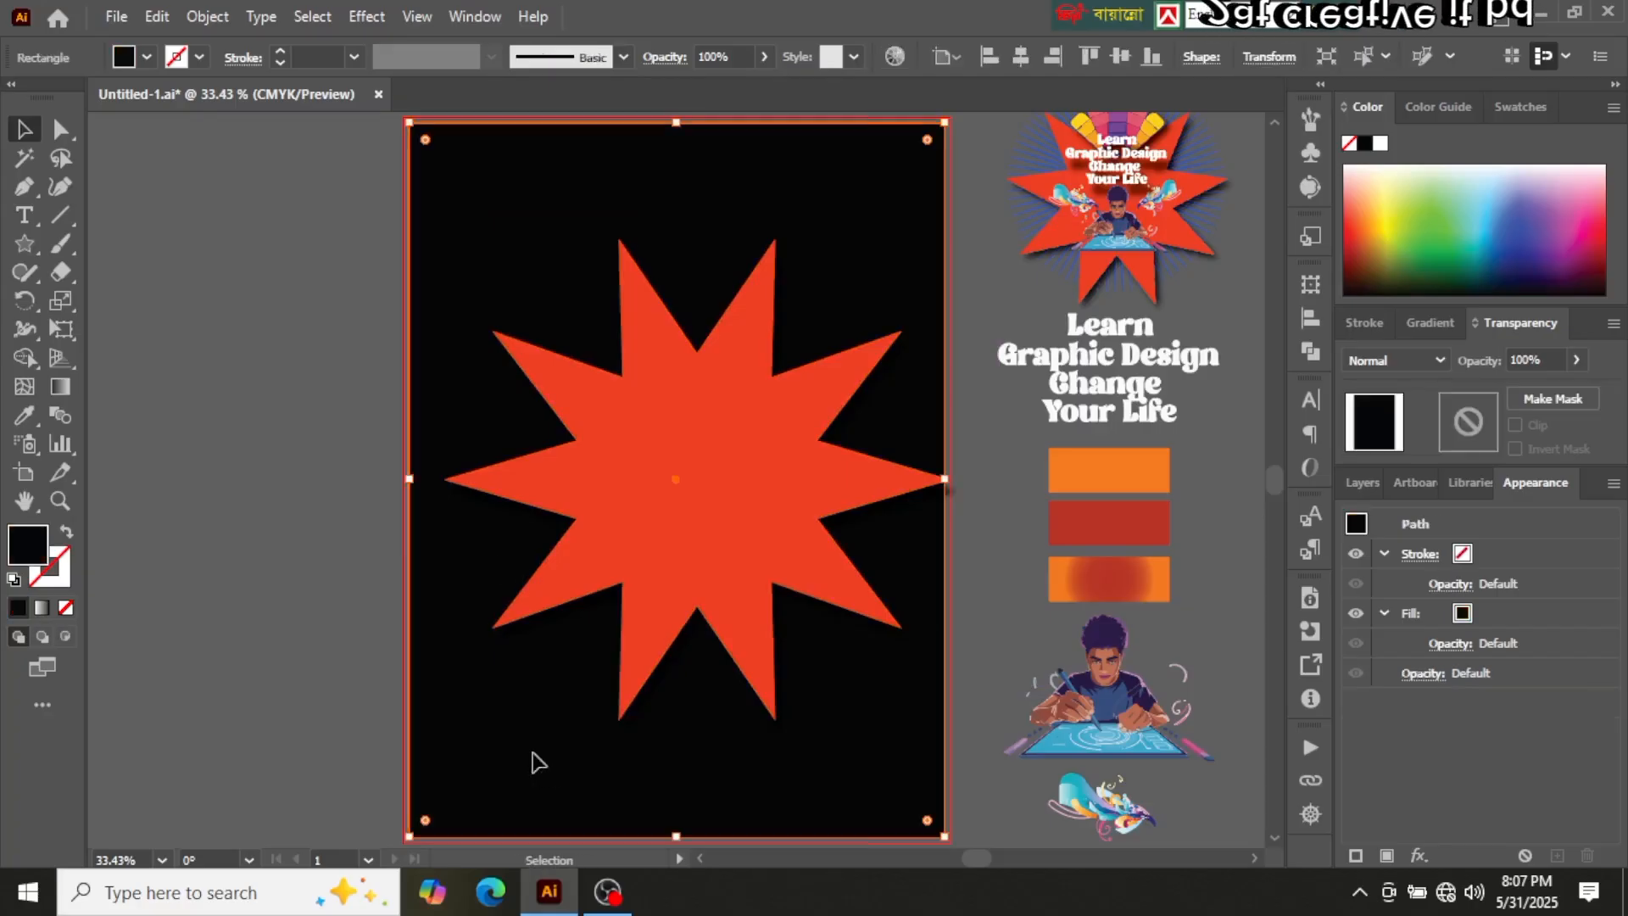
{"action": "key", "text": "Delete"}
{"action": "left_click_drag", "start_coordinate": [690, 575], "coordinate": [662, 487]}
{"action": "left_click", "coordinate": [816, 748]}
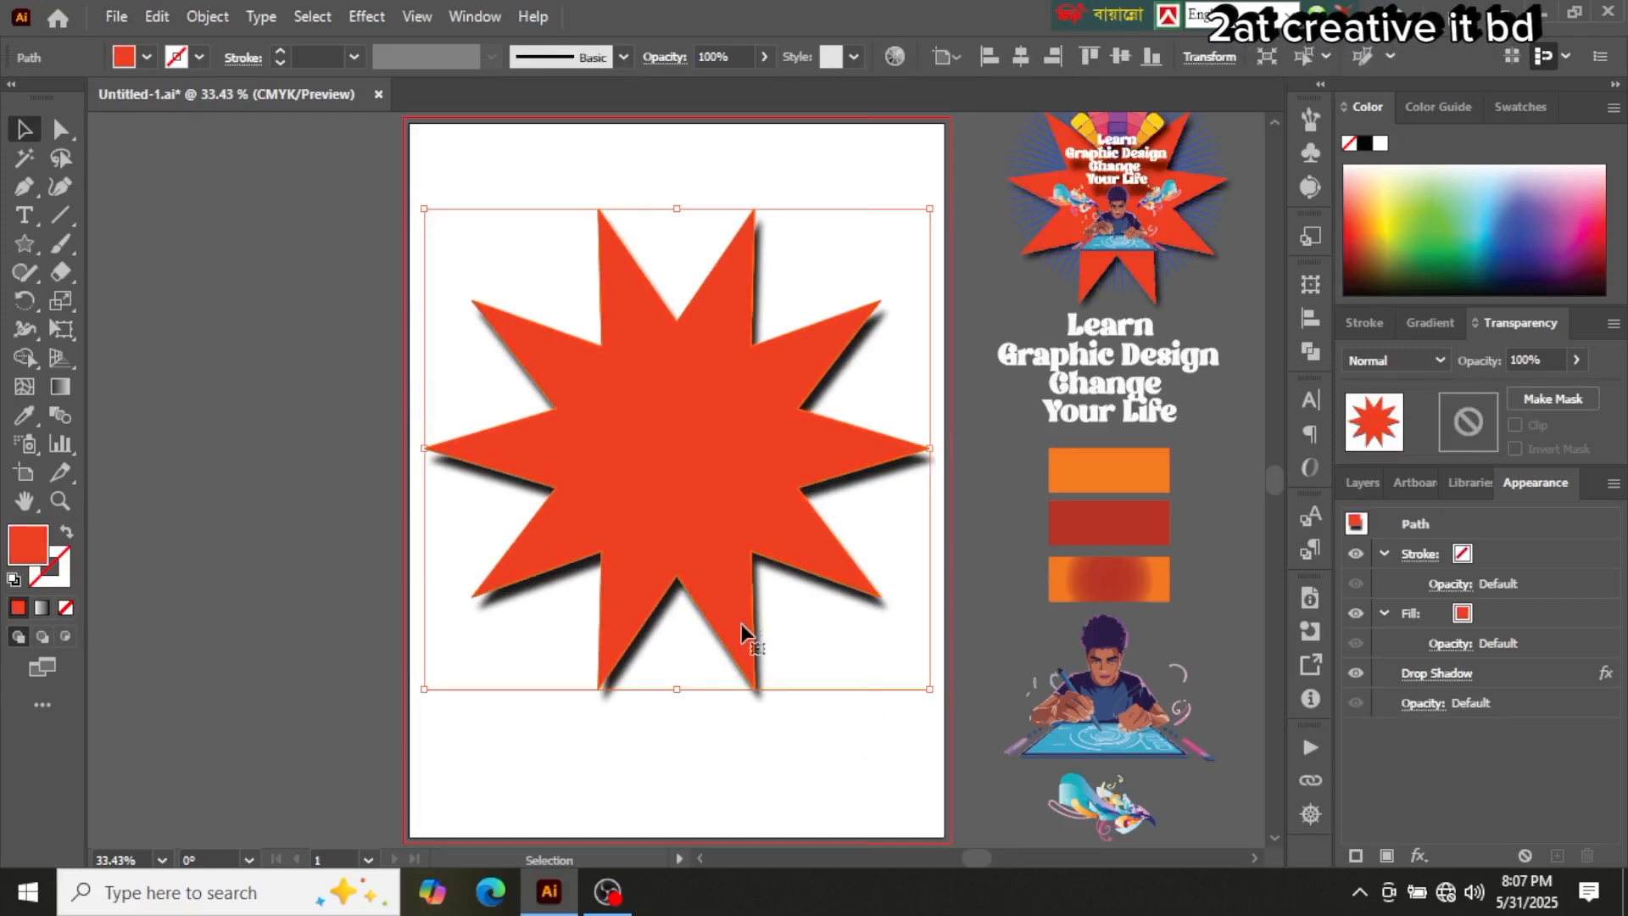
{"action": "left_click", "coordinate": [192, 650]}
Step: Enlarge the star proportionally about its center to almost the full artboard width and lower it slightly
{"action": "left_click", "coordinate": [677, 461]}
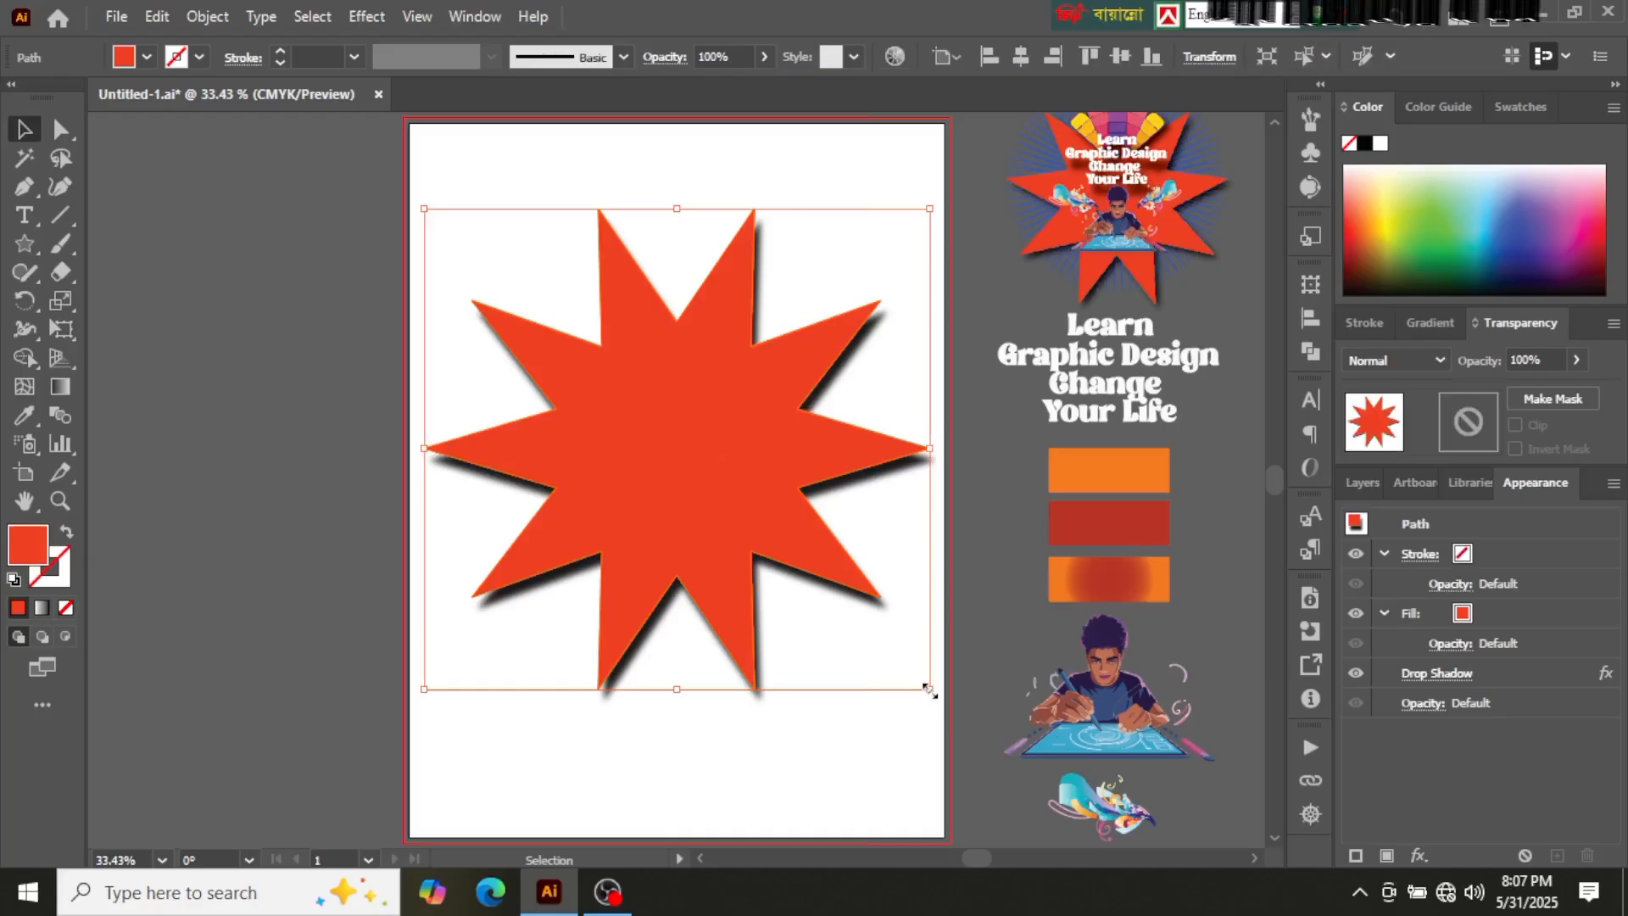
{"action": "left_click_drag", "start_coordinate": [929, 691], "coordinate": [939, 711]}
{"action": "left_click_drag", "start_coordinate": [808, 523], "coordinate": [807, 547]}
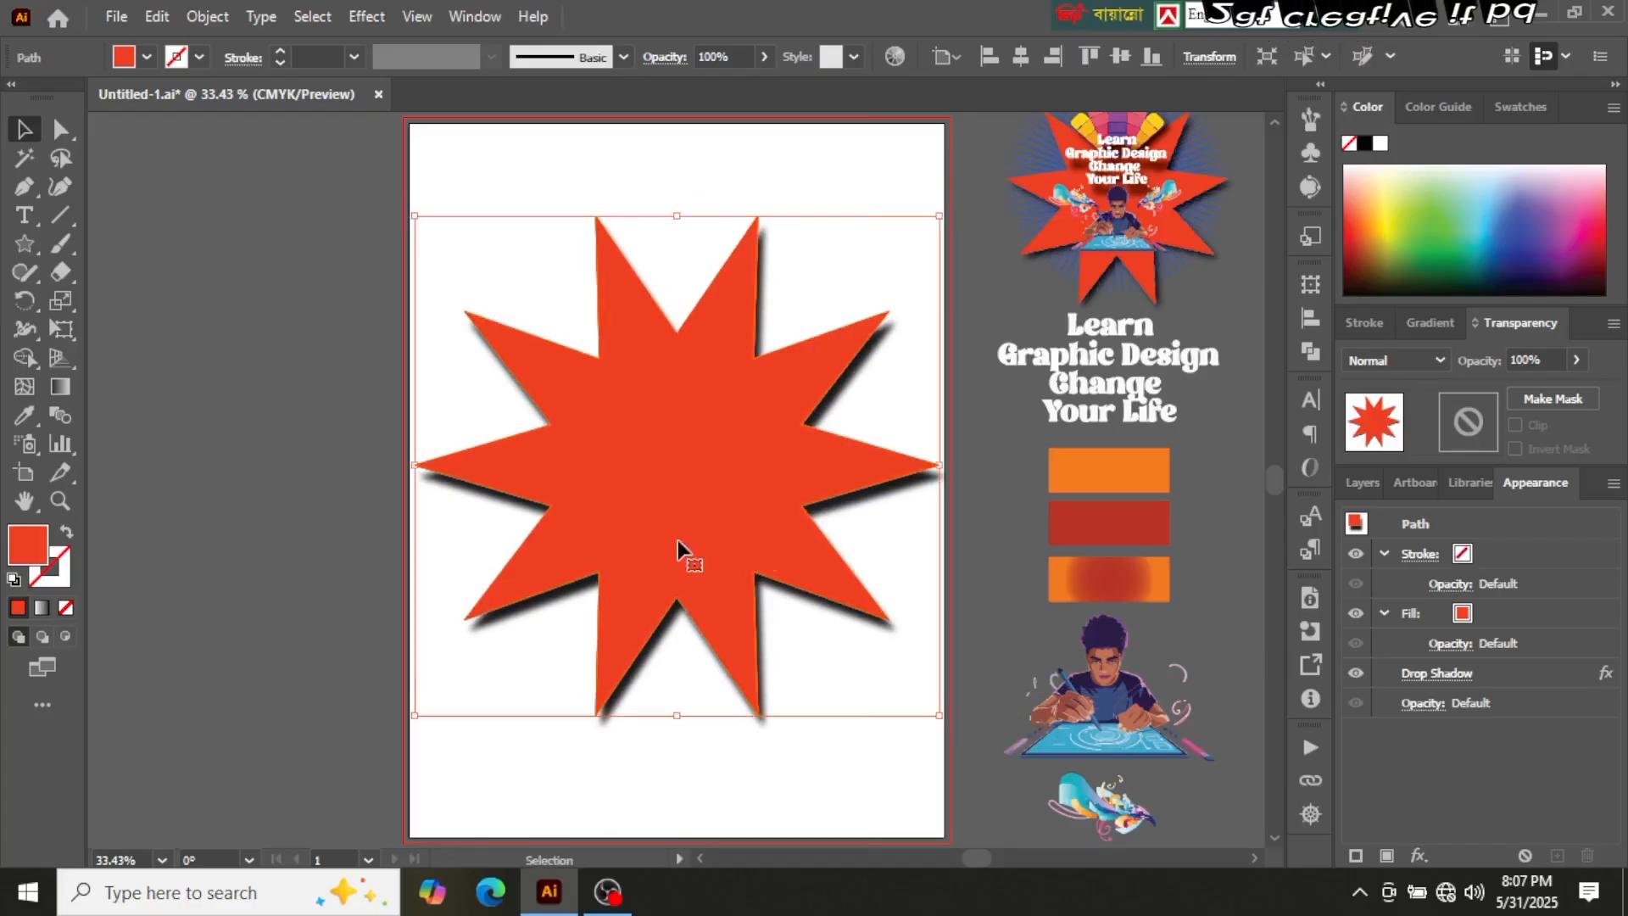
{"action": "left_click", "coordinate": [263, 520]}
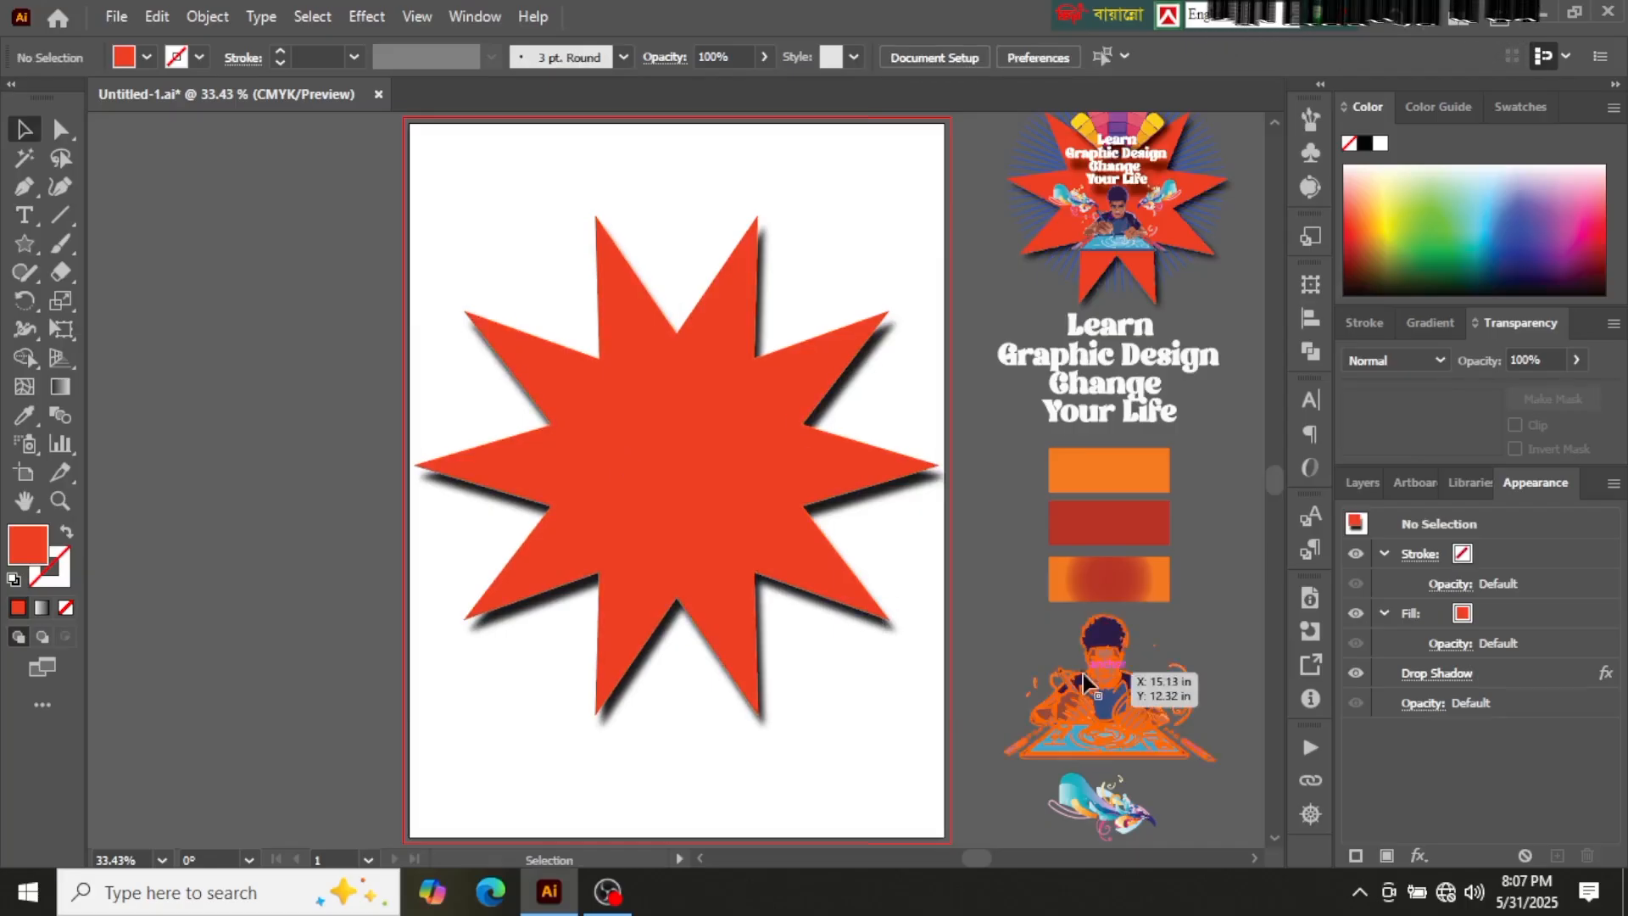
Step: Place a copy of the illustration of the man drawing on a tablet over the star's lower middle
{"action": "left_click", "coordinate": [1111, 697]}
{"action": "left_click_drag", "start_coordinate": [1117, 700], "coordinate": [683, 575]}
{"action": "key", "text": "ctrl+z"}
{"action": "key", "text": "ctrl+z"}
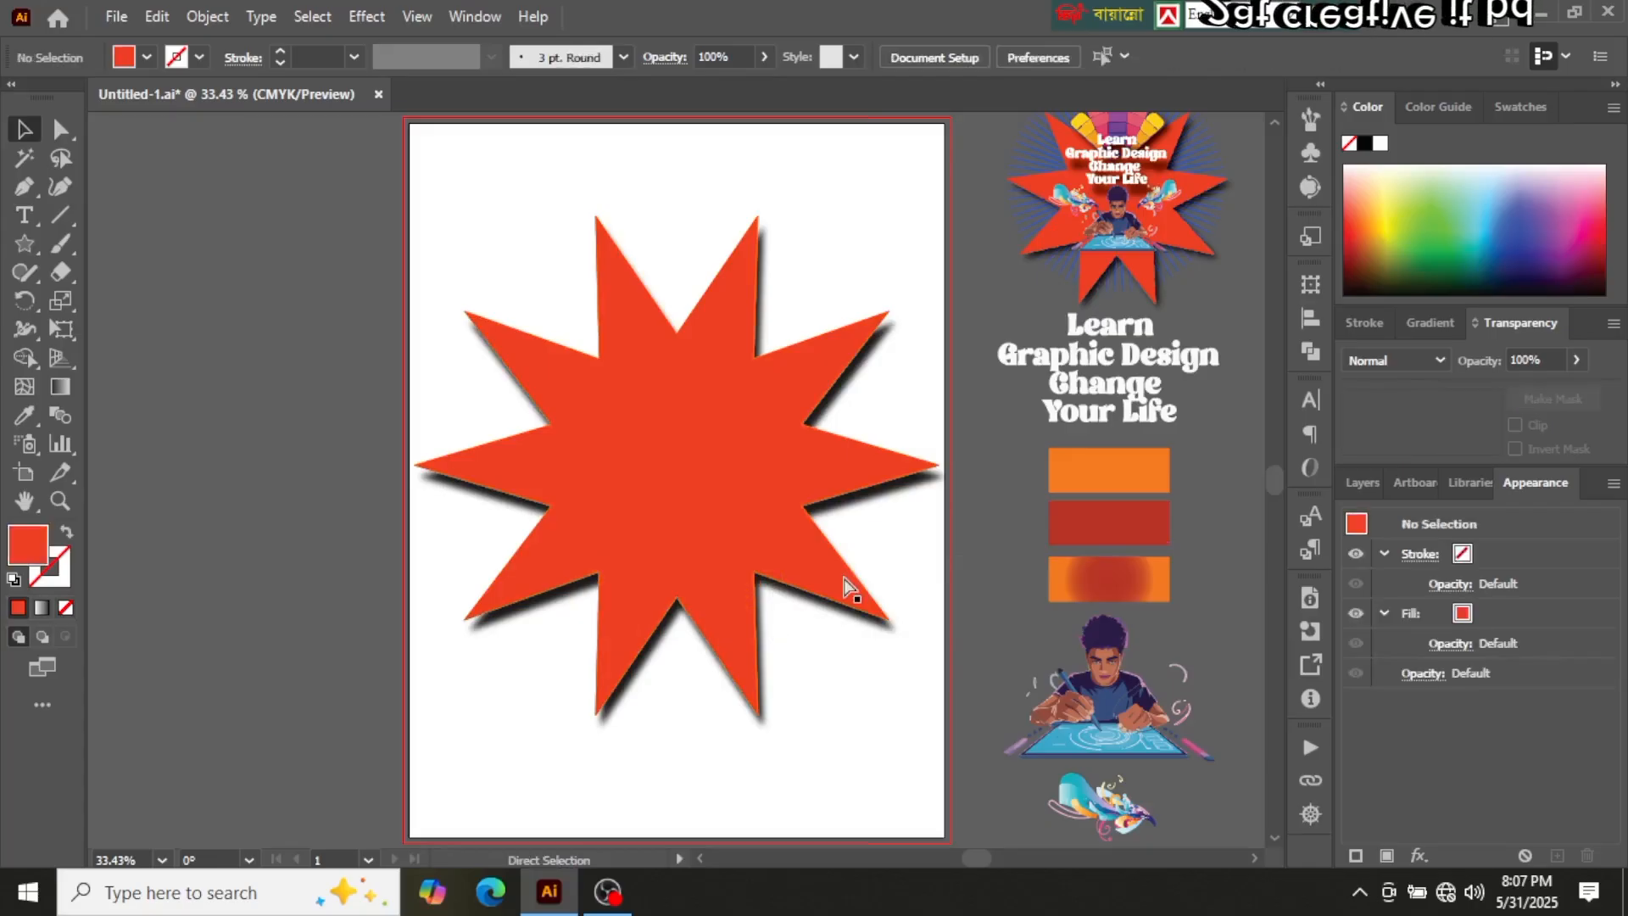
{"action": "key", "text": "ctrl+shift+z"}
{"action": "left_click", "coordinate": [866, 663]}
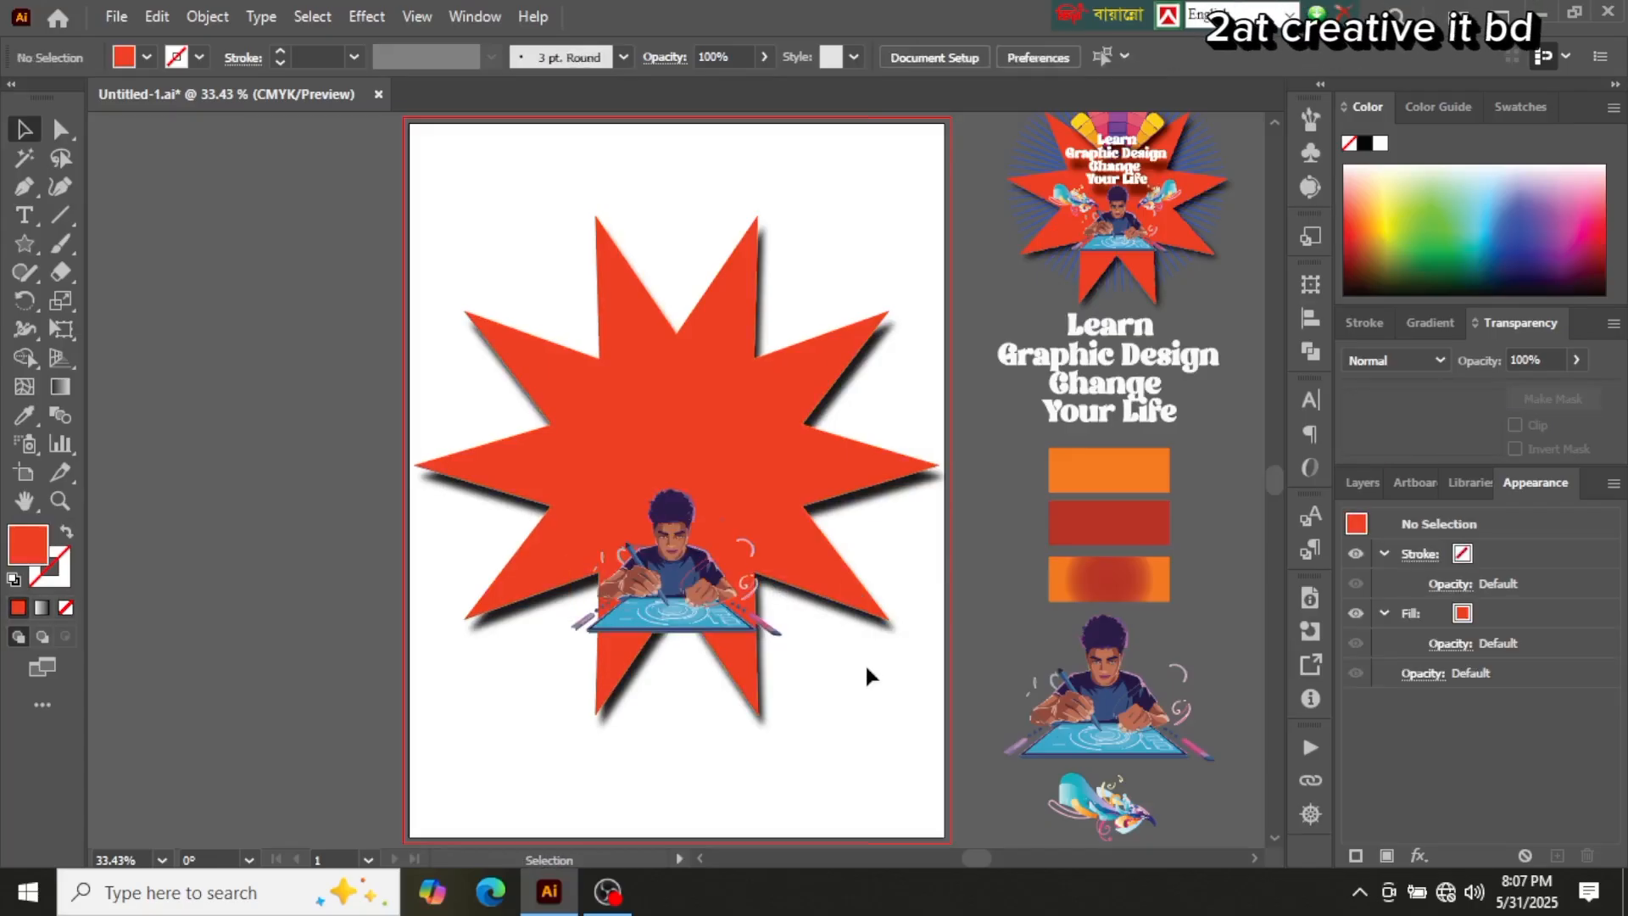
Step: Move the copied illustration upward so the tablet's base sits just above the notch between the star's two lowest points
{"action": "left_click", "coordinate": [680, 580]}
{"action": "key", "text": "ctrl+1"}
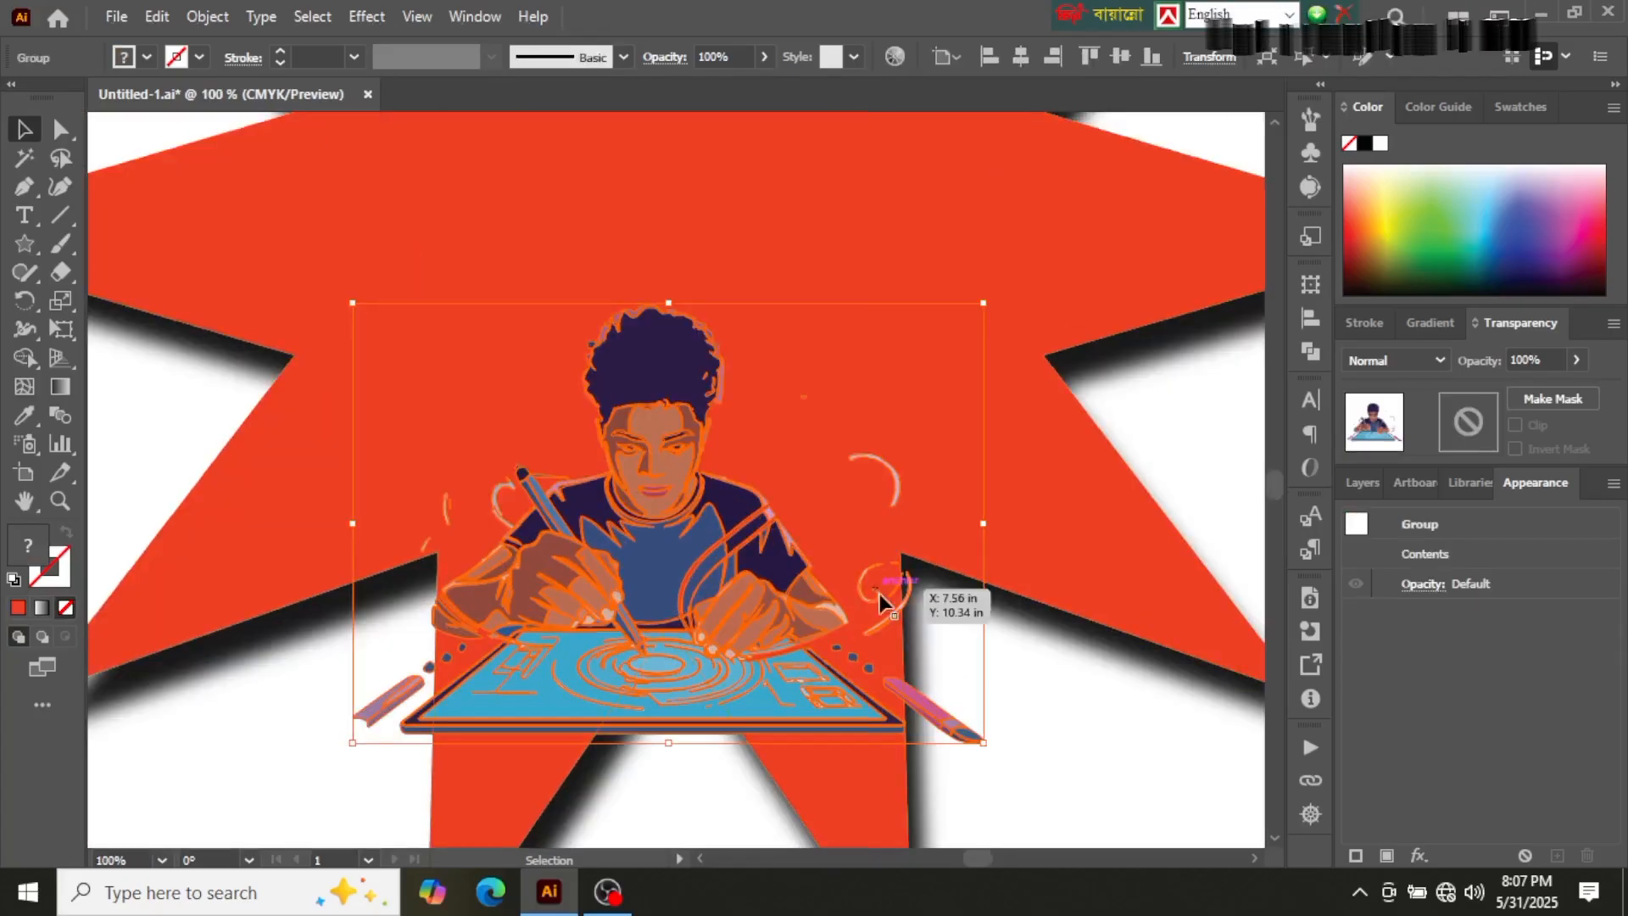
{"action": "key", "text": "space"}
{"action": "left_click_drag", "start_coordinate": [1193, 400], "coordinate": [776, 478]}
{"action": "left_click_drag", "start_coordinate": [1050, 261], "coordinate": [1244, 356]}
{"action": "left_click_drag", "start_coordinate": [886, 520], "coordinate": [1142, 348]}
{"action": "left_click_drag", "start_coordinate": [843, 596], "coordinate": [1099, 397]}
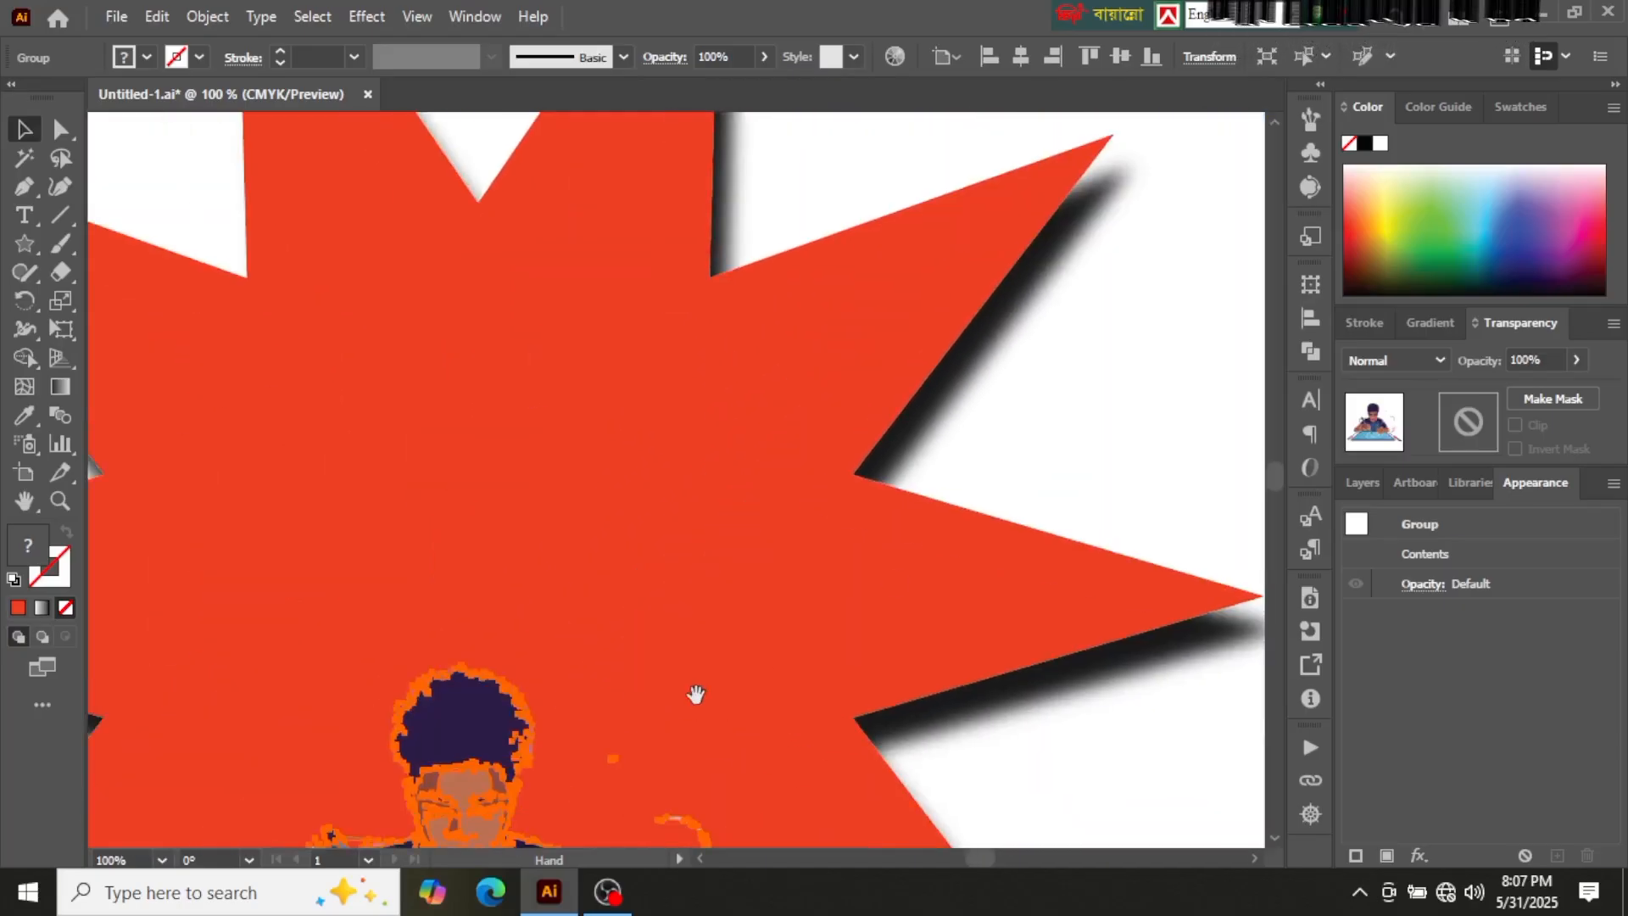
{"action": "left_click_drag", "start_coordinate": [696, 694], "coordinate": [873, 495]}
{"action": "left_click_drag", "start_coordinate": [752, 553], "coordinate": [828, 382]}
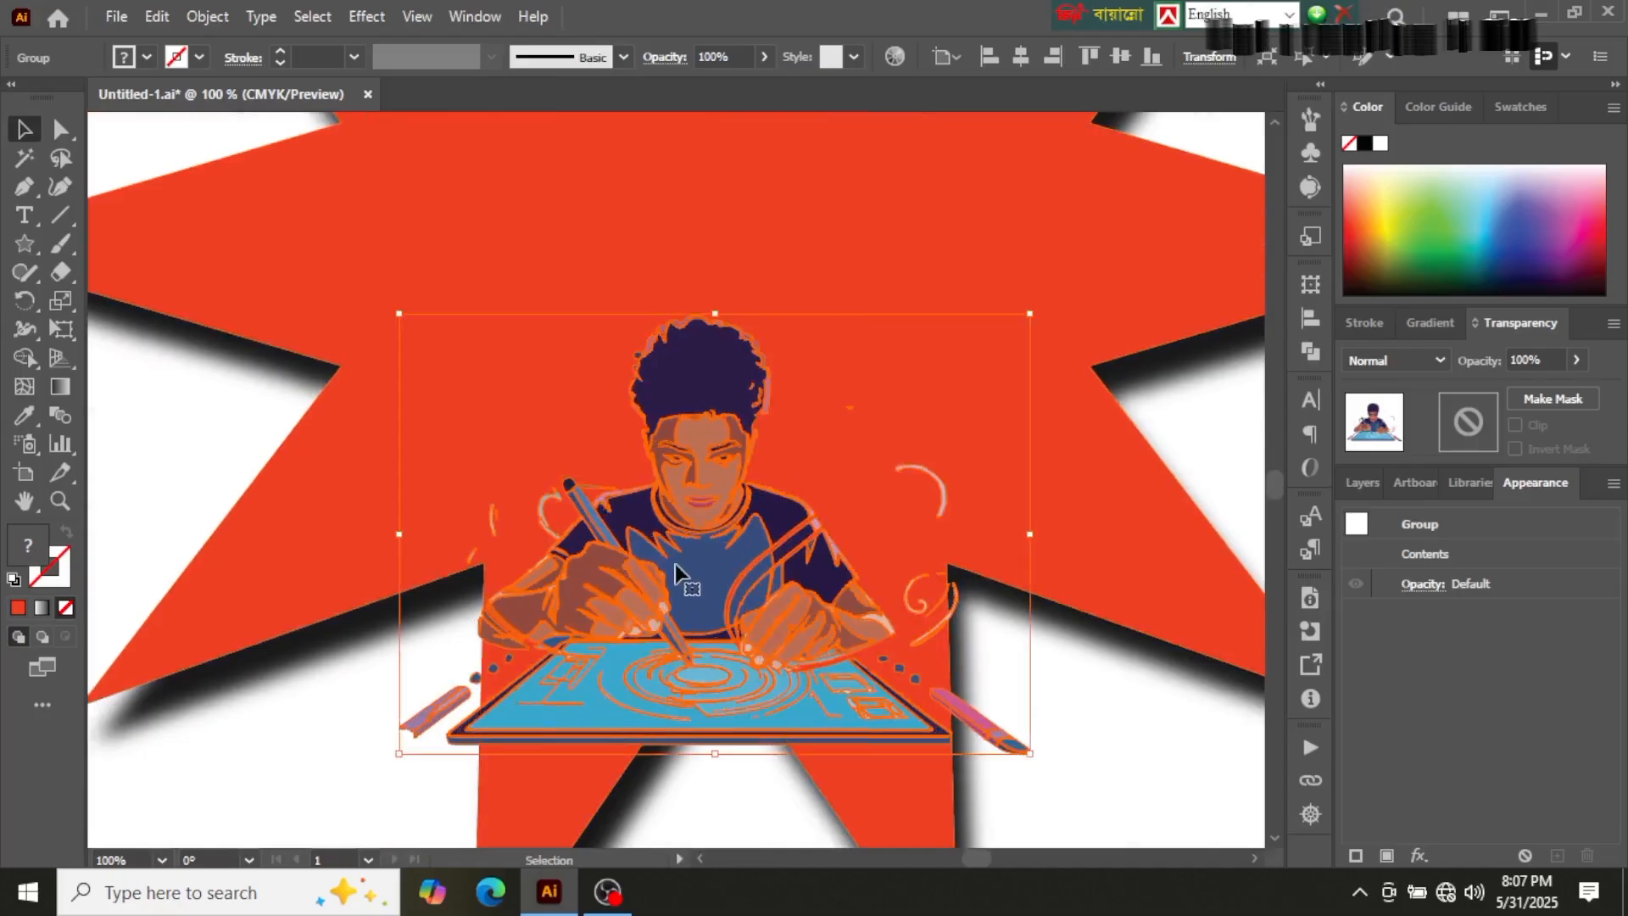
{"action": "left_click_drag", "start_coordinate": [675, 563], "coordinate": [687, 458]}
{"action": "left_click", "coordinate": [356, 767]}
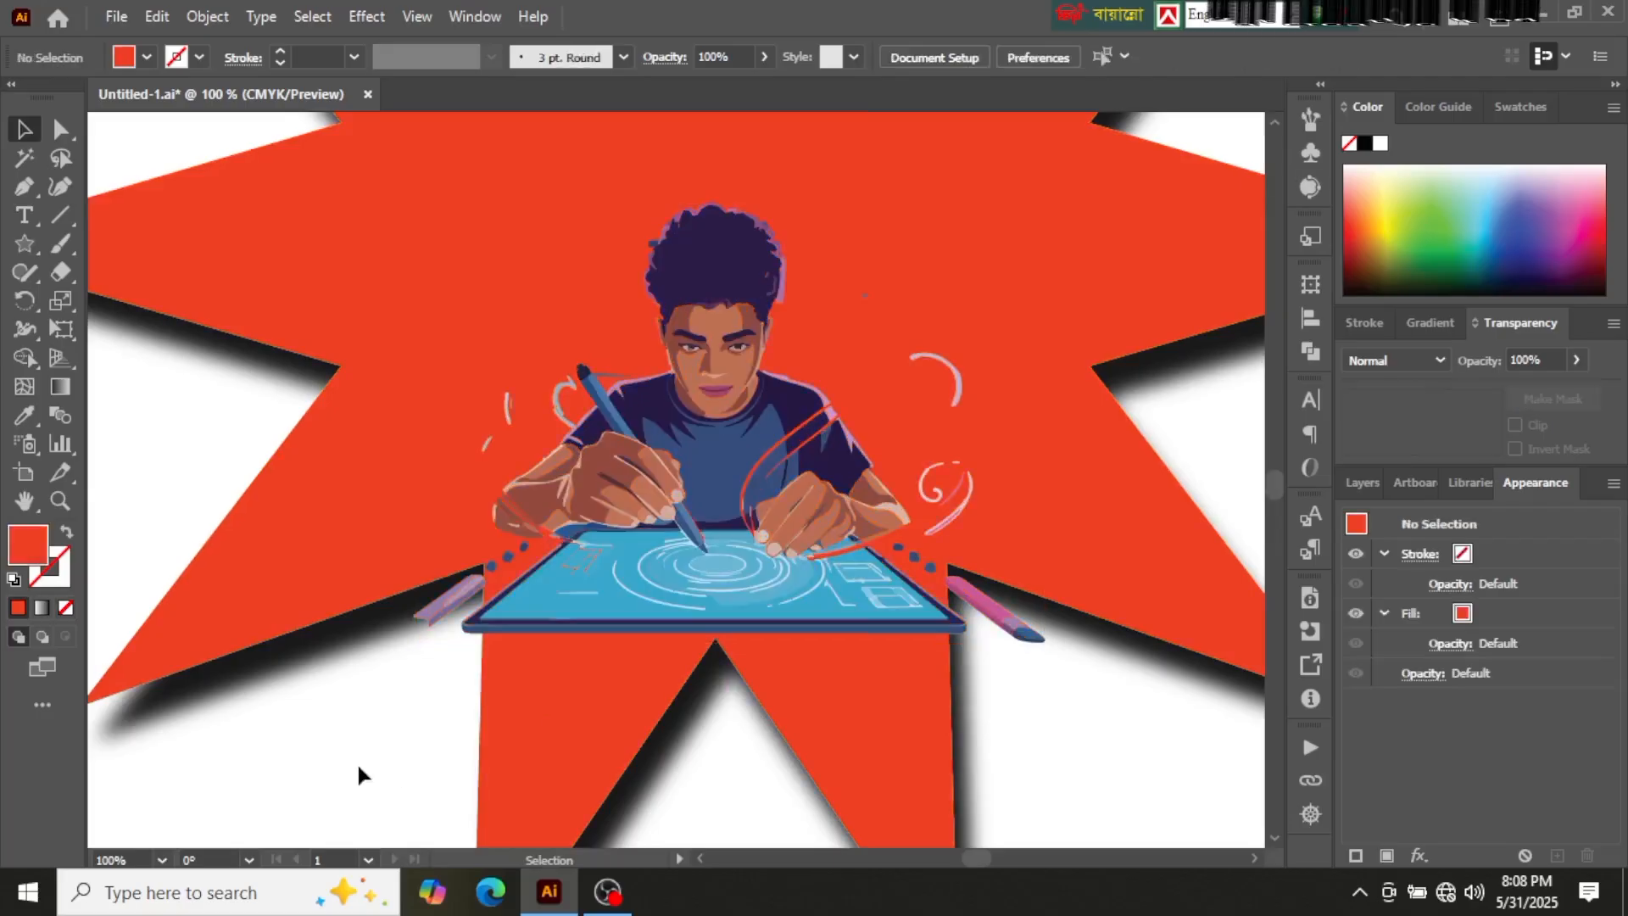
Step: Place a copy of the colorful splash ornament on the star, just left of the man's head
{"action": "key", "text": "ctrl+0"}
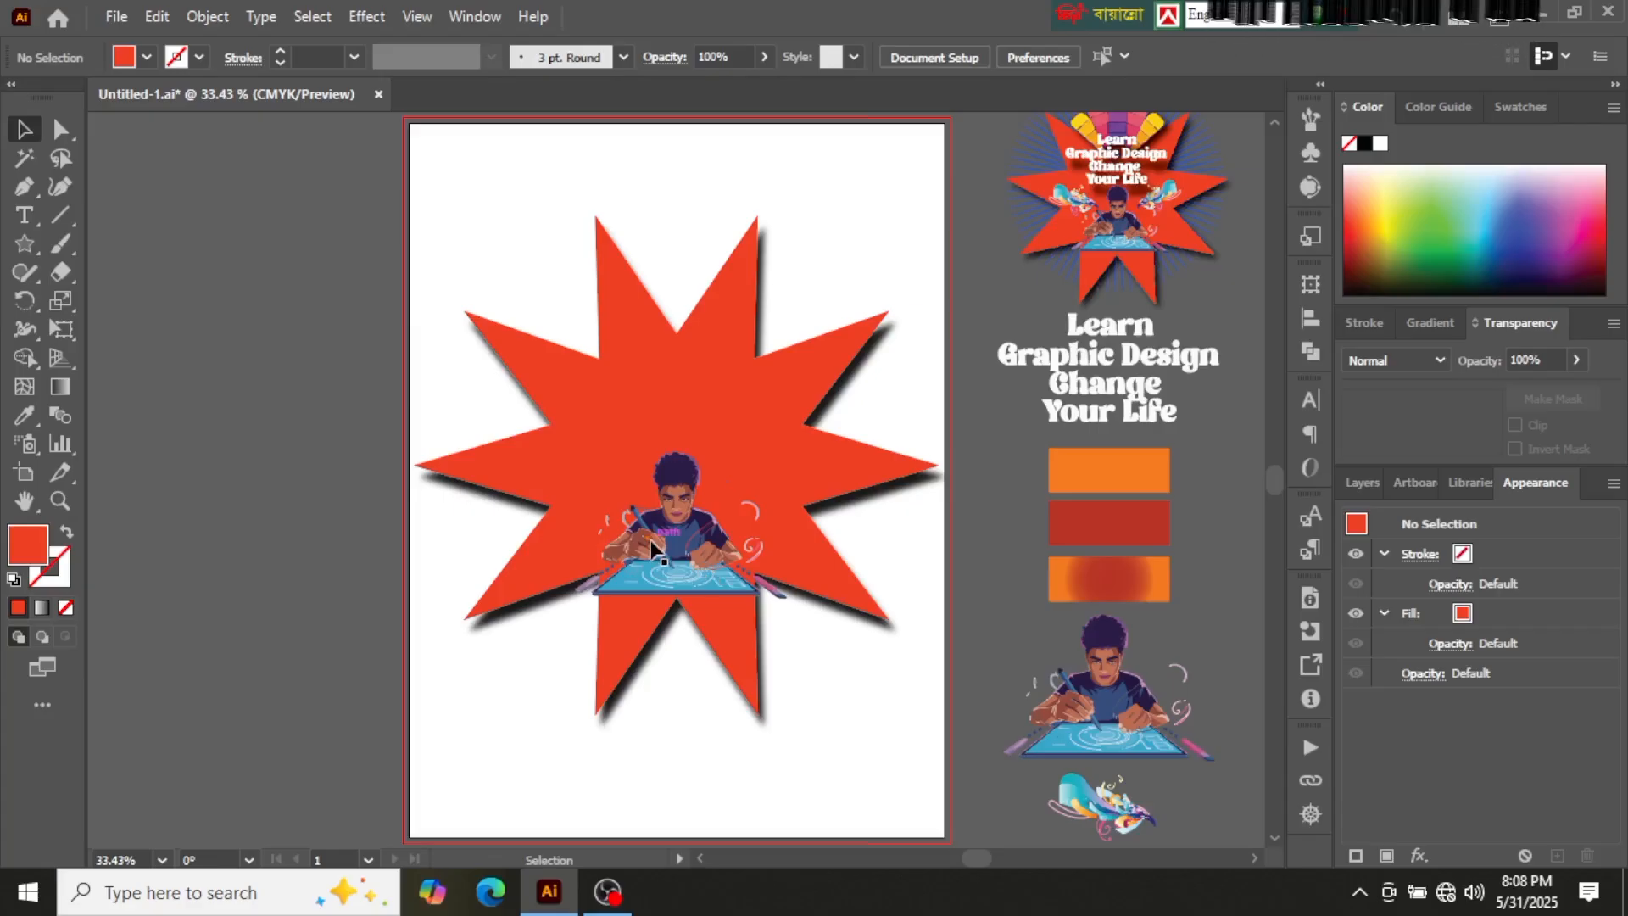
{"action": "left_click", "coordinate": [1101, 807]}
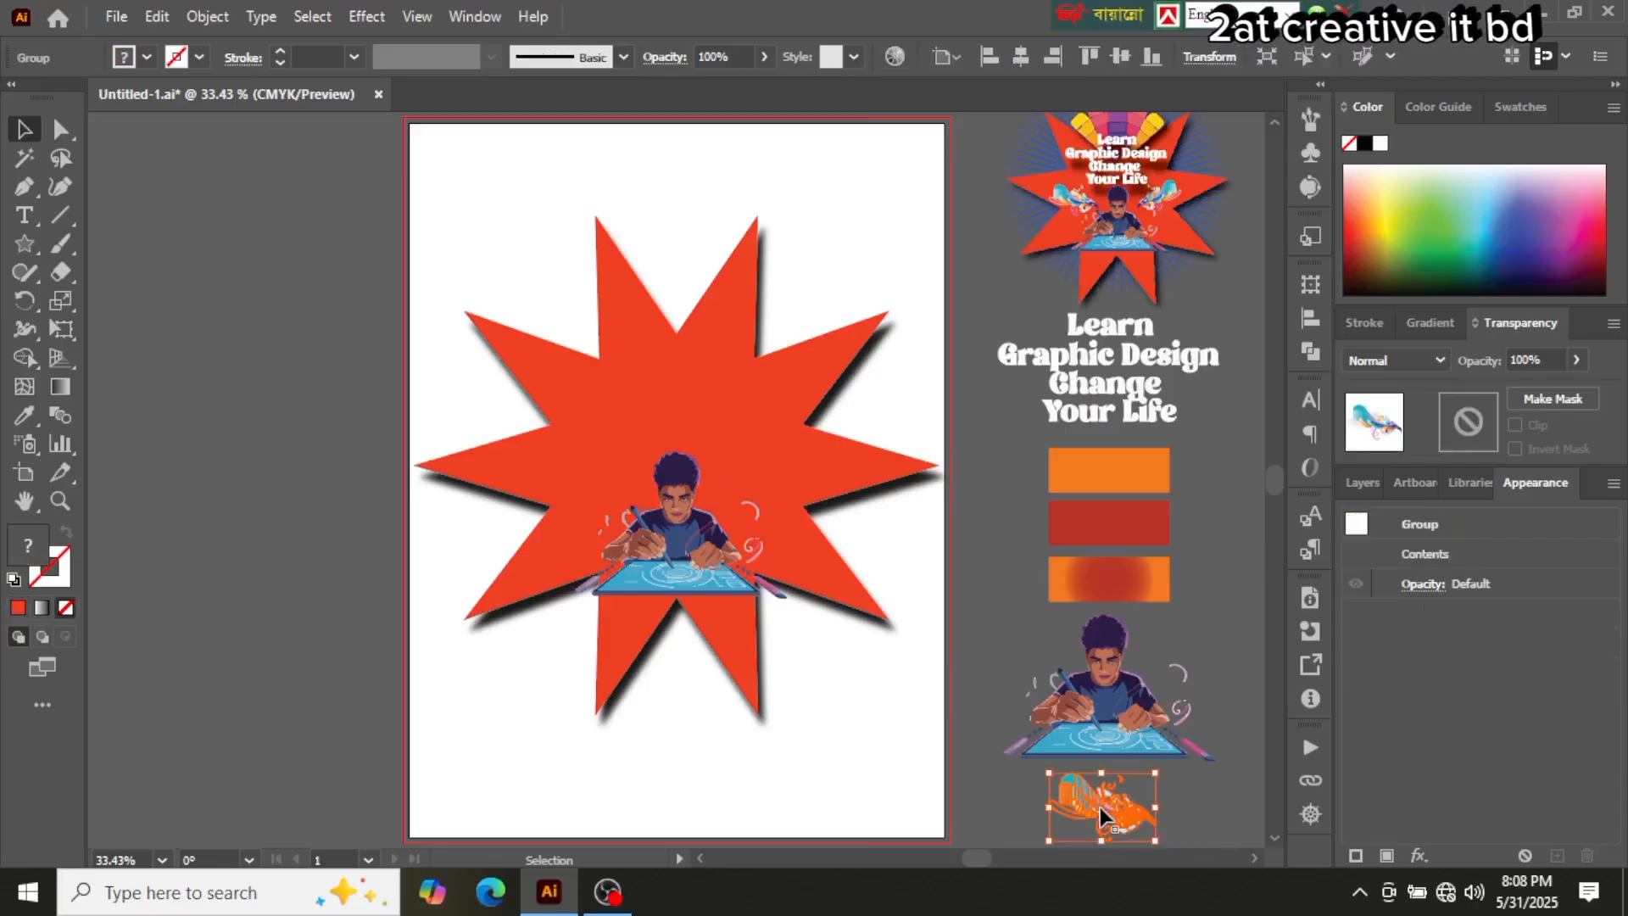
{"action": "key", "text": "ctrl+c"}
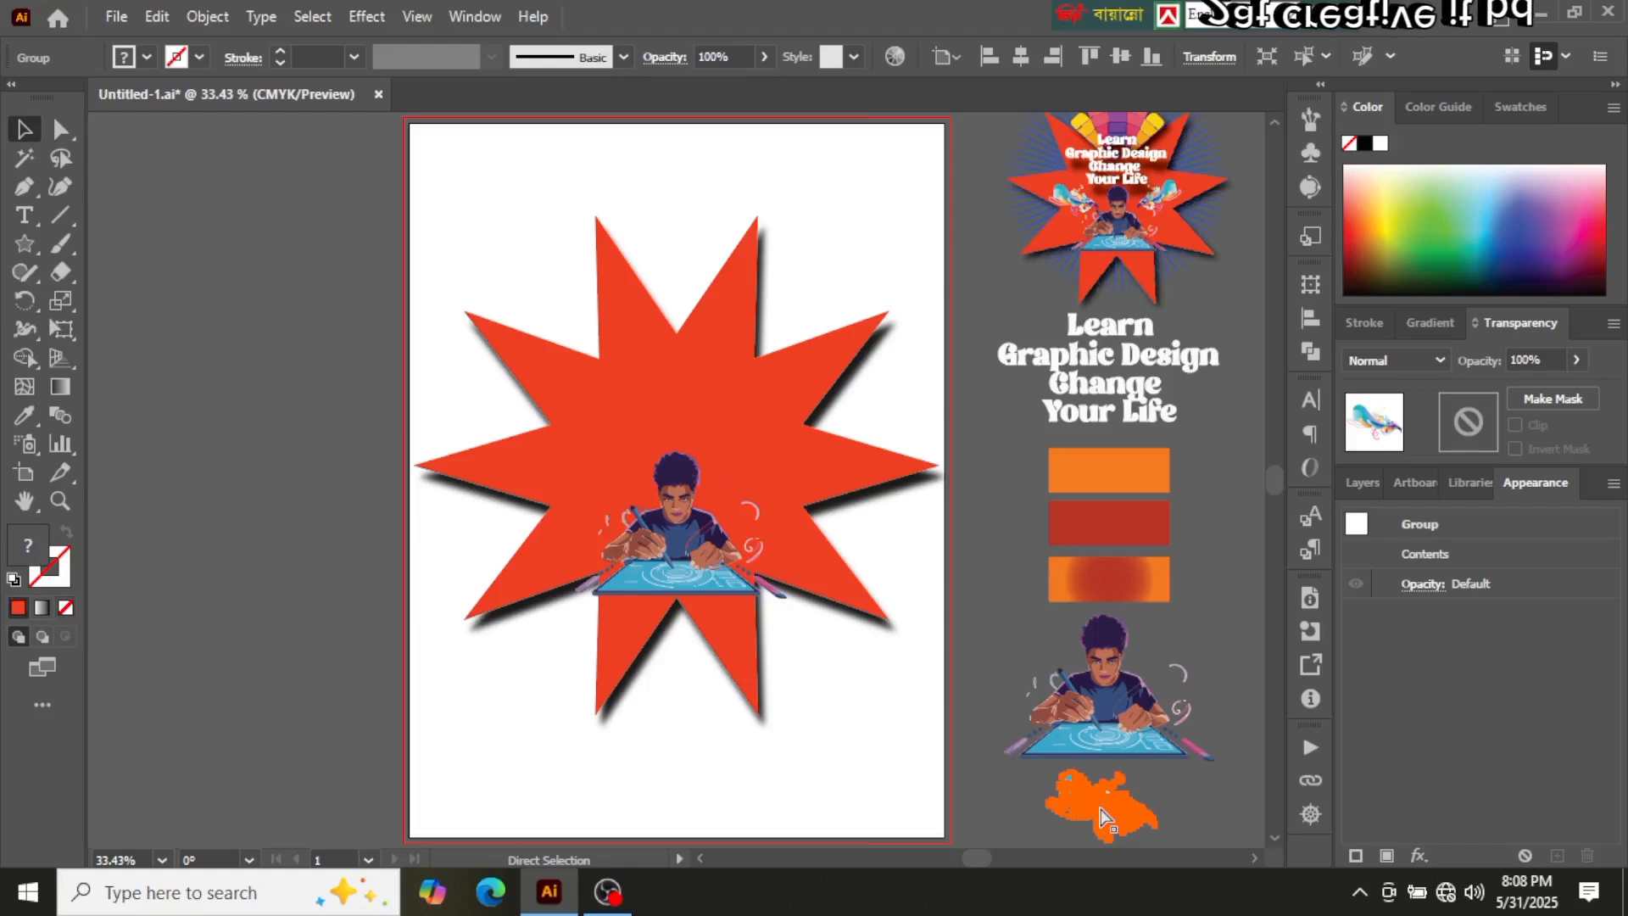
{"action": "left_click_drag", "start_coordinate": [1101, 808], "coordinate": [553, 472]}
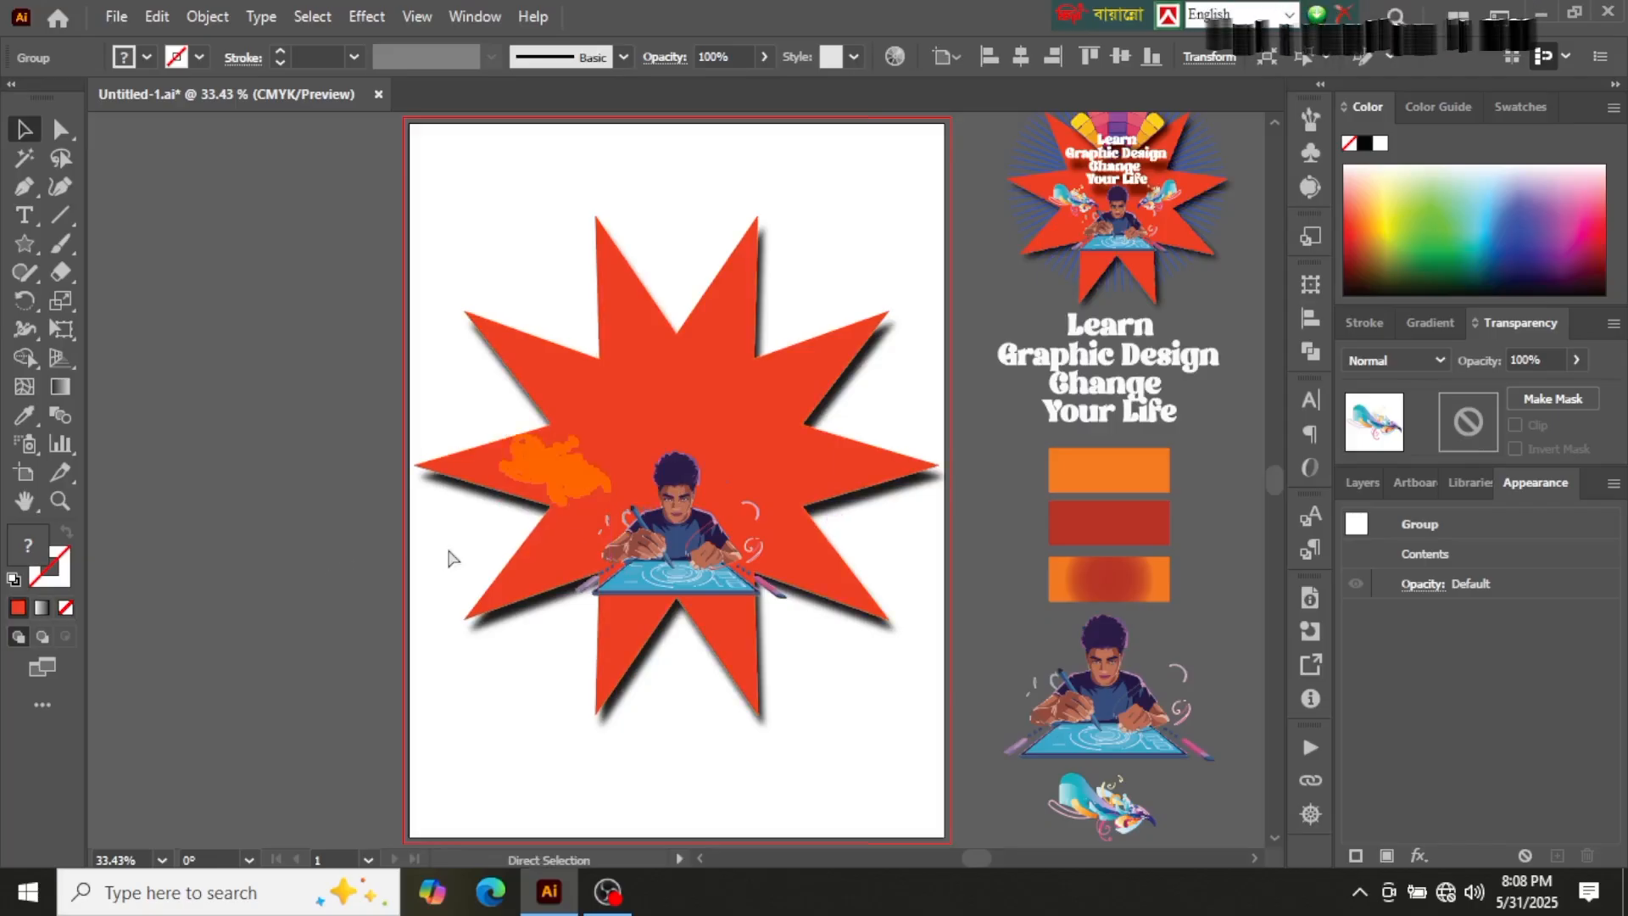
{"action": "left_click", "coordinate": [369, 539]}
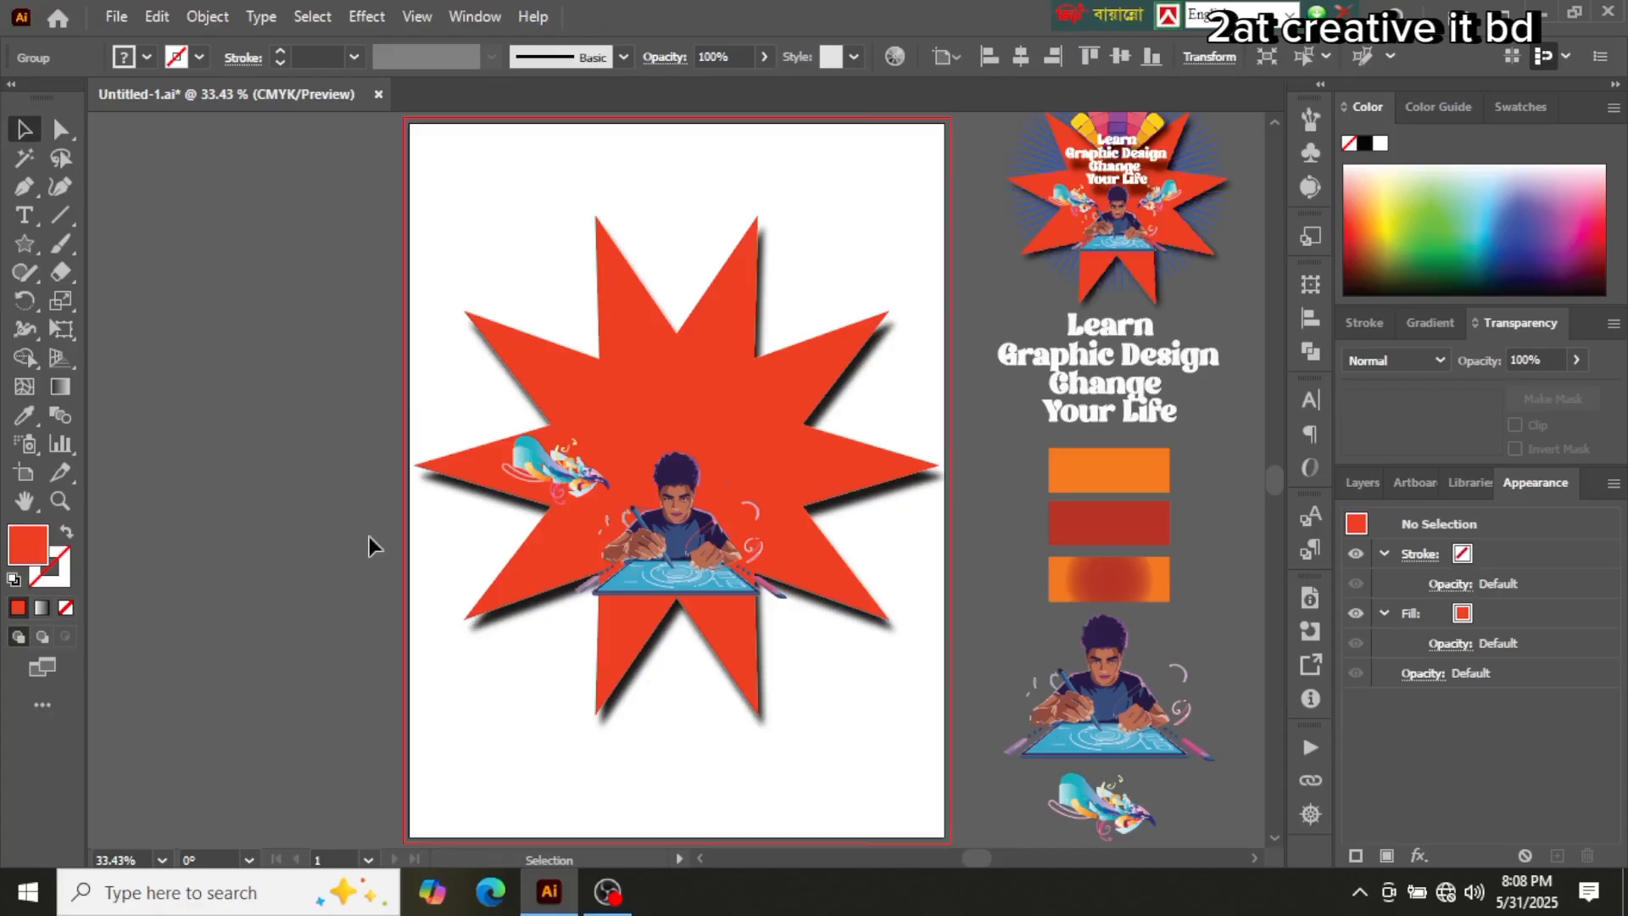
{"action": "left_click_drag", "start_coordinate": [566, 470], "coordinate": [590, 495]}
{"action": "left_click", "coordinate": [310, 561]}
{"action": "left_click", "coordinate": [555, 488]}
{"action": "right_click", "coordinate": [594, 490]}
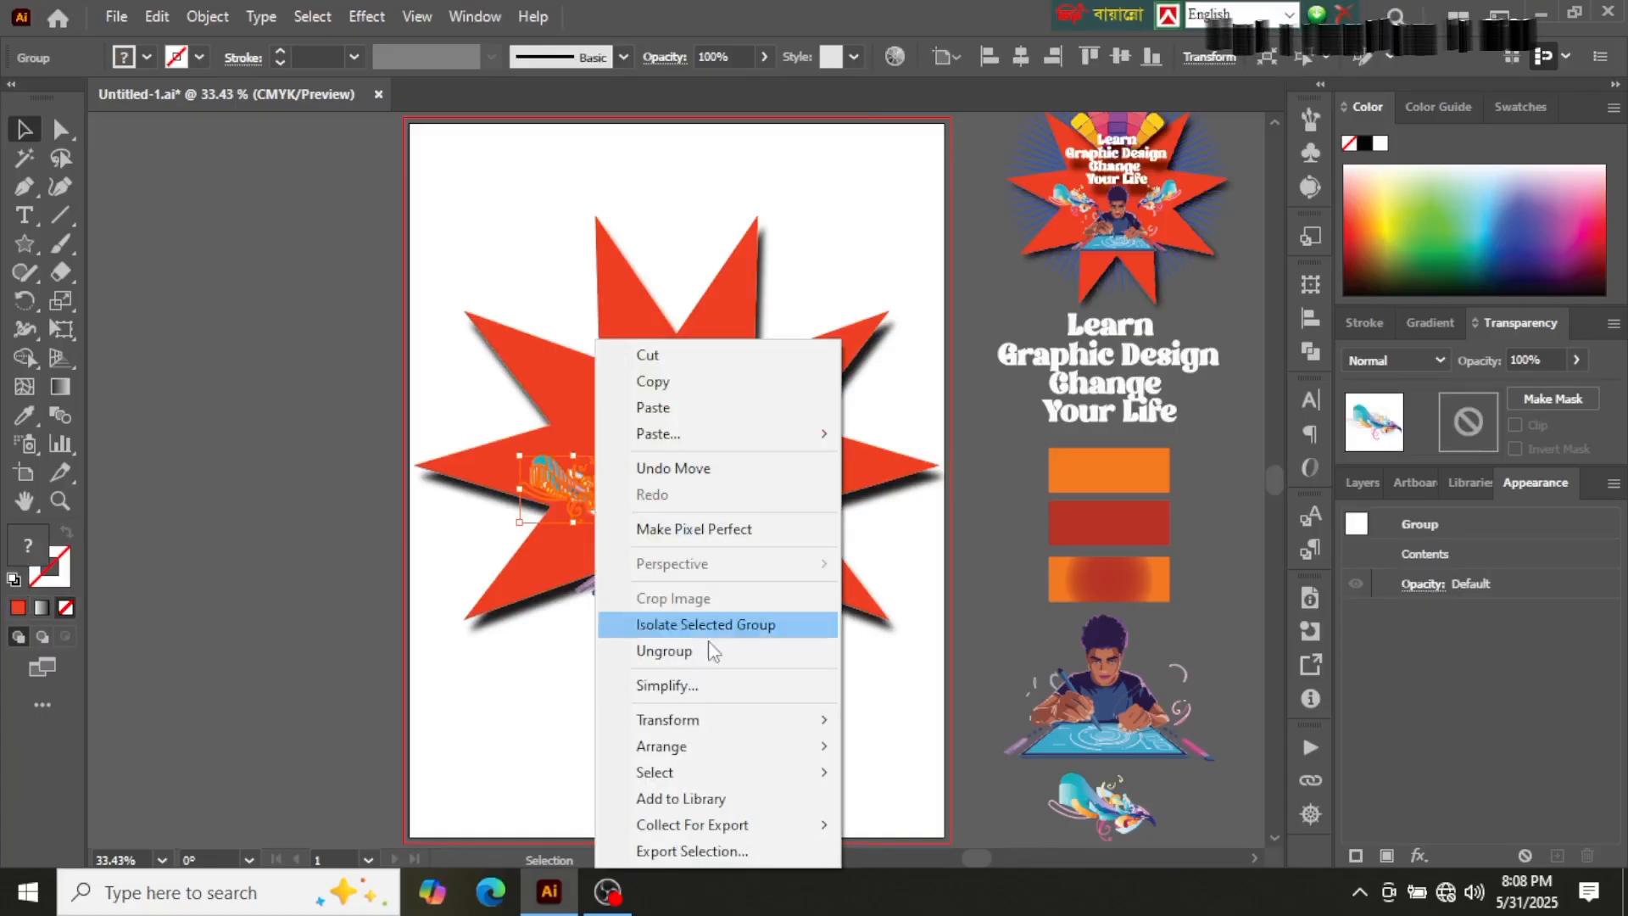
{"action": "mouse_move", "coordinate": [698, 719]}
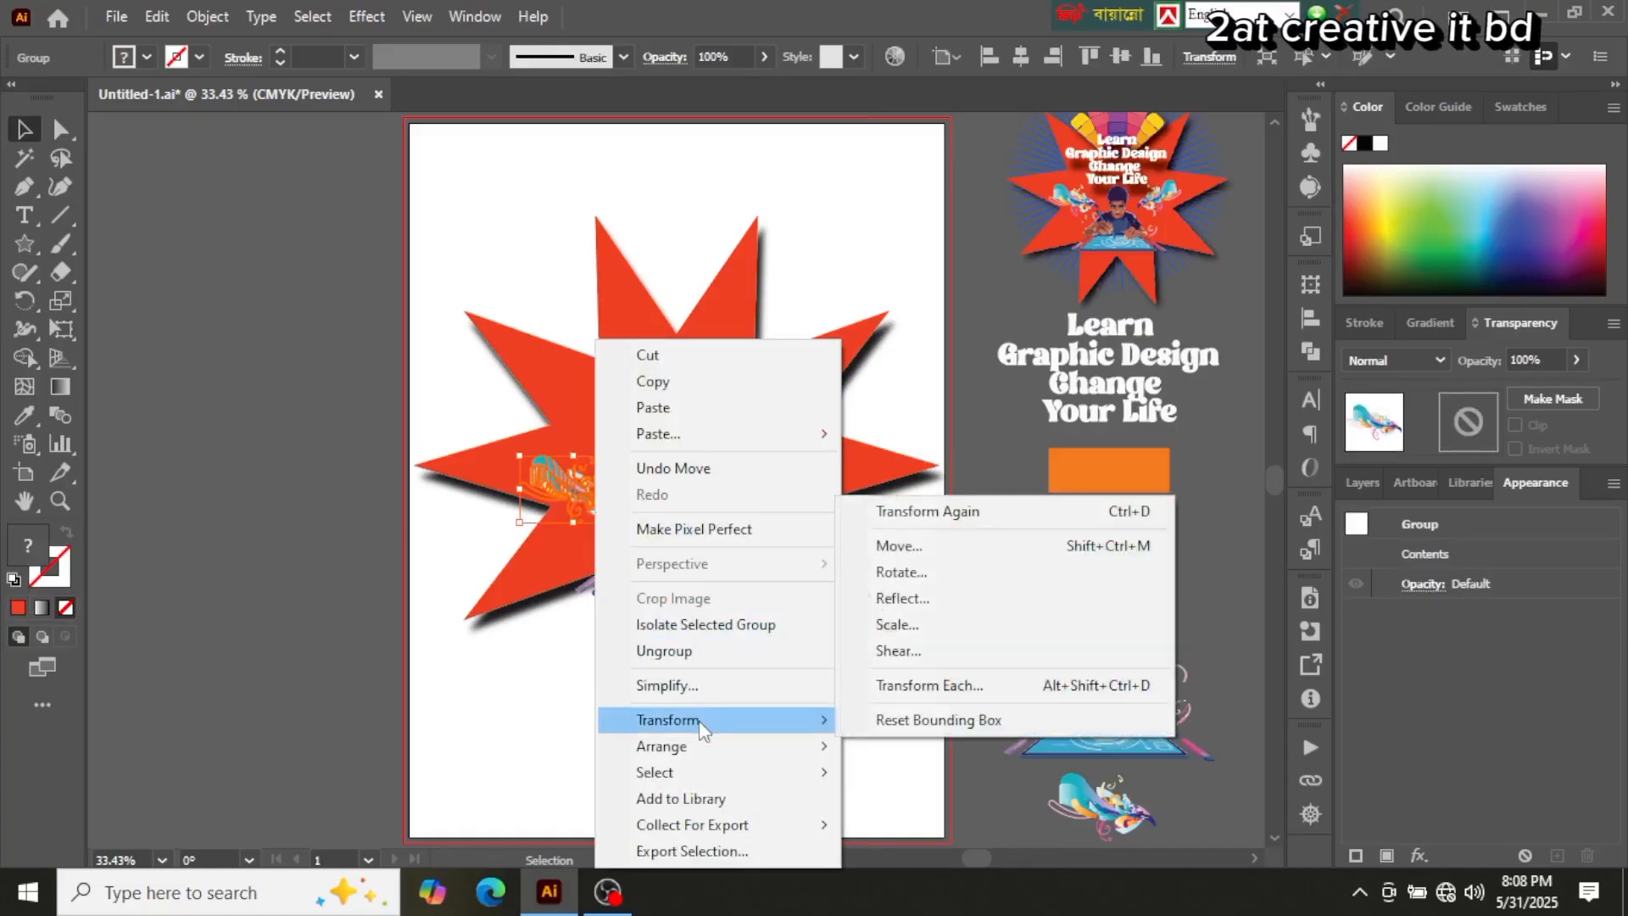
{"action": "left_click", "coordinate": [964, 597]}
{"action": "left_click", "coordinate": [817, 598]}
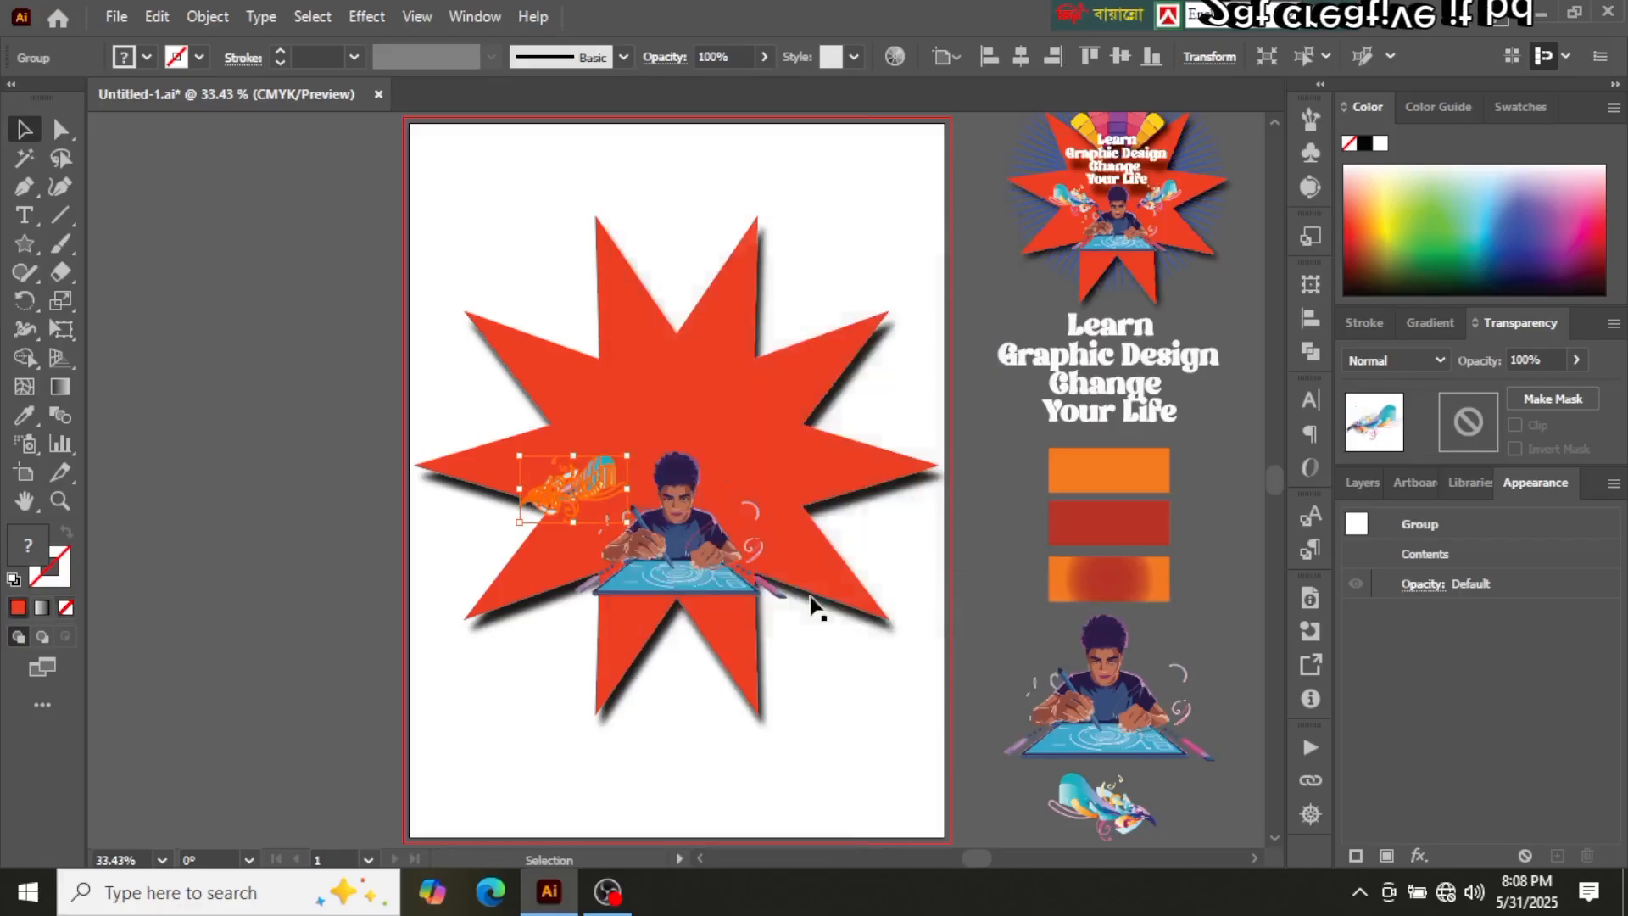
{"action": "key", "text": "ctrl+z"}
Step: Reflect a copy of the splash ornament across the vertical axis and place it on the other side of the man's head
{"action": "right_click", "coordinate": [577, 485]}
{"action": "mouse_move", "coordinate": [676, 719]}
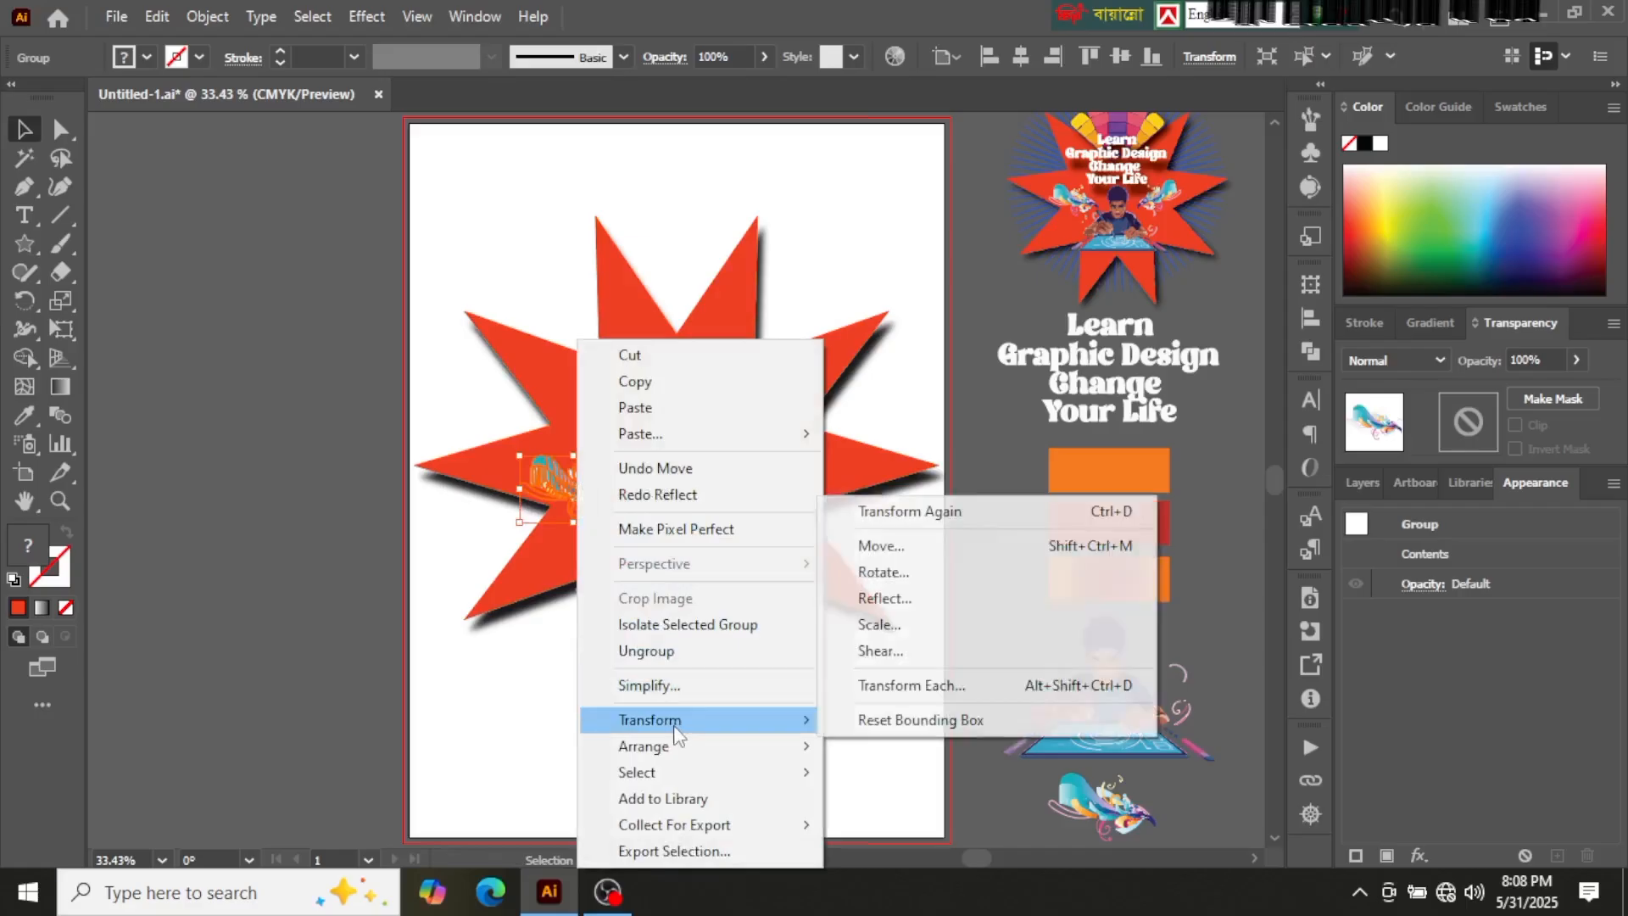
{"action": "left_click", "coordinate": [923, 597]}
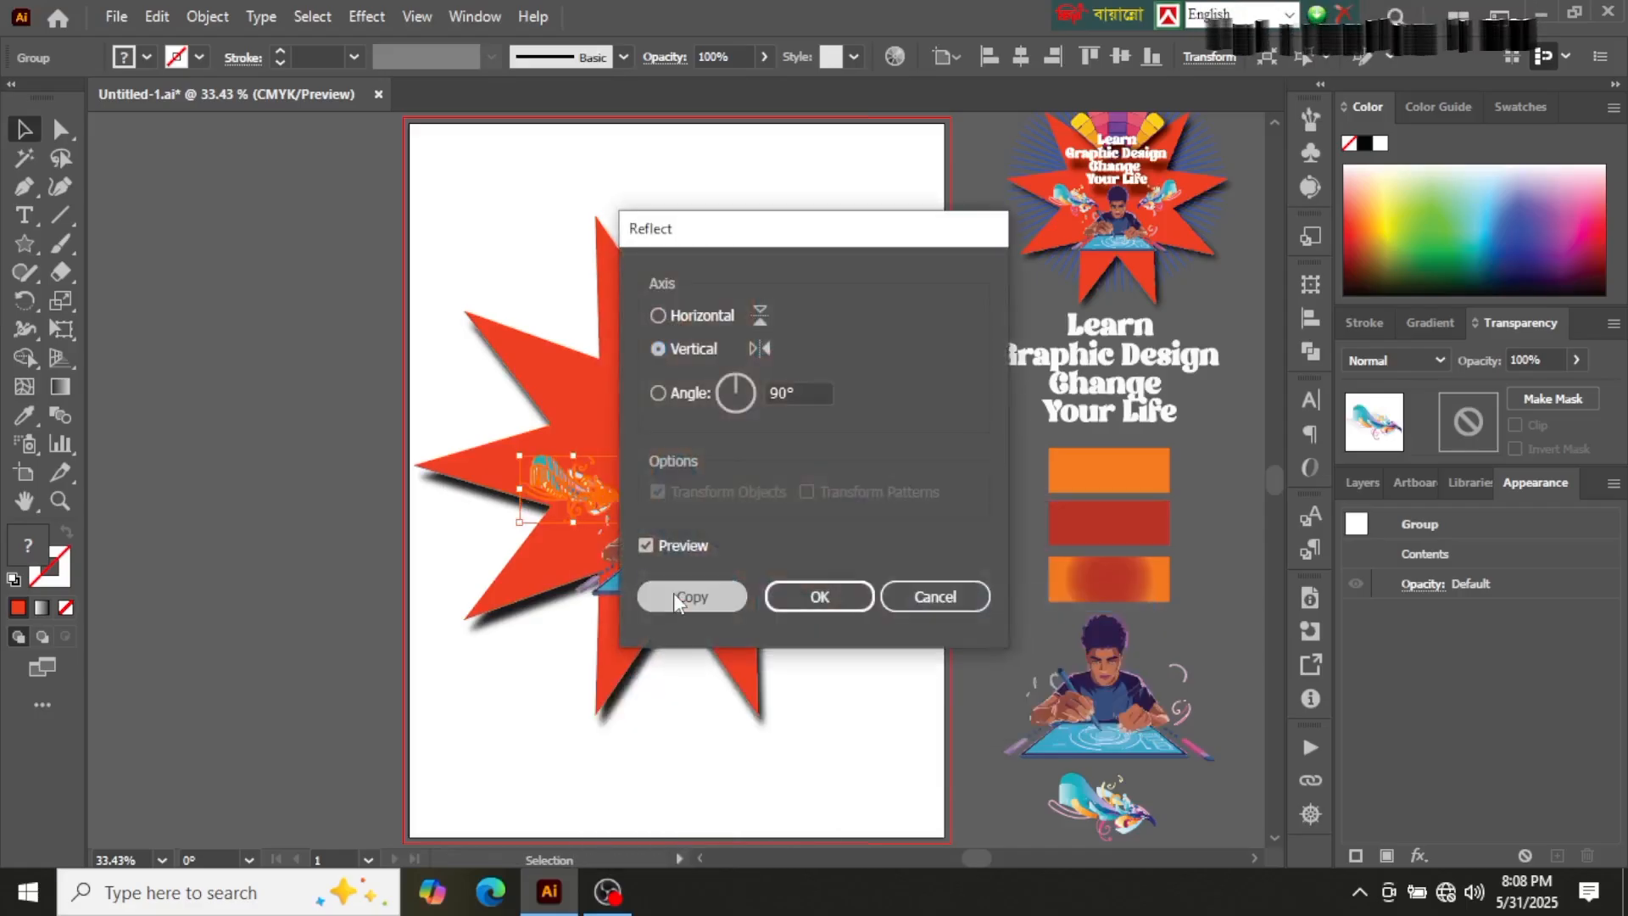
{"action": "left_click", "coordinate": [675, 592]}
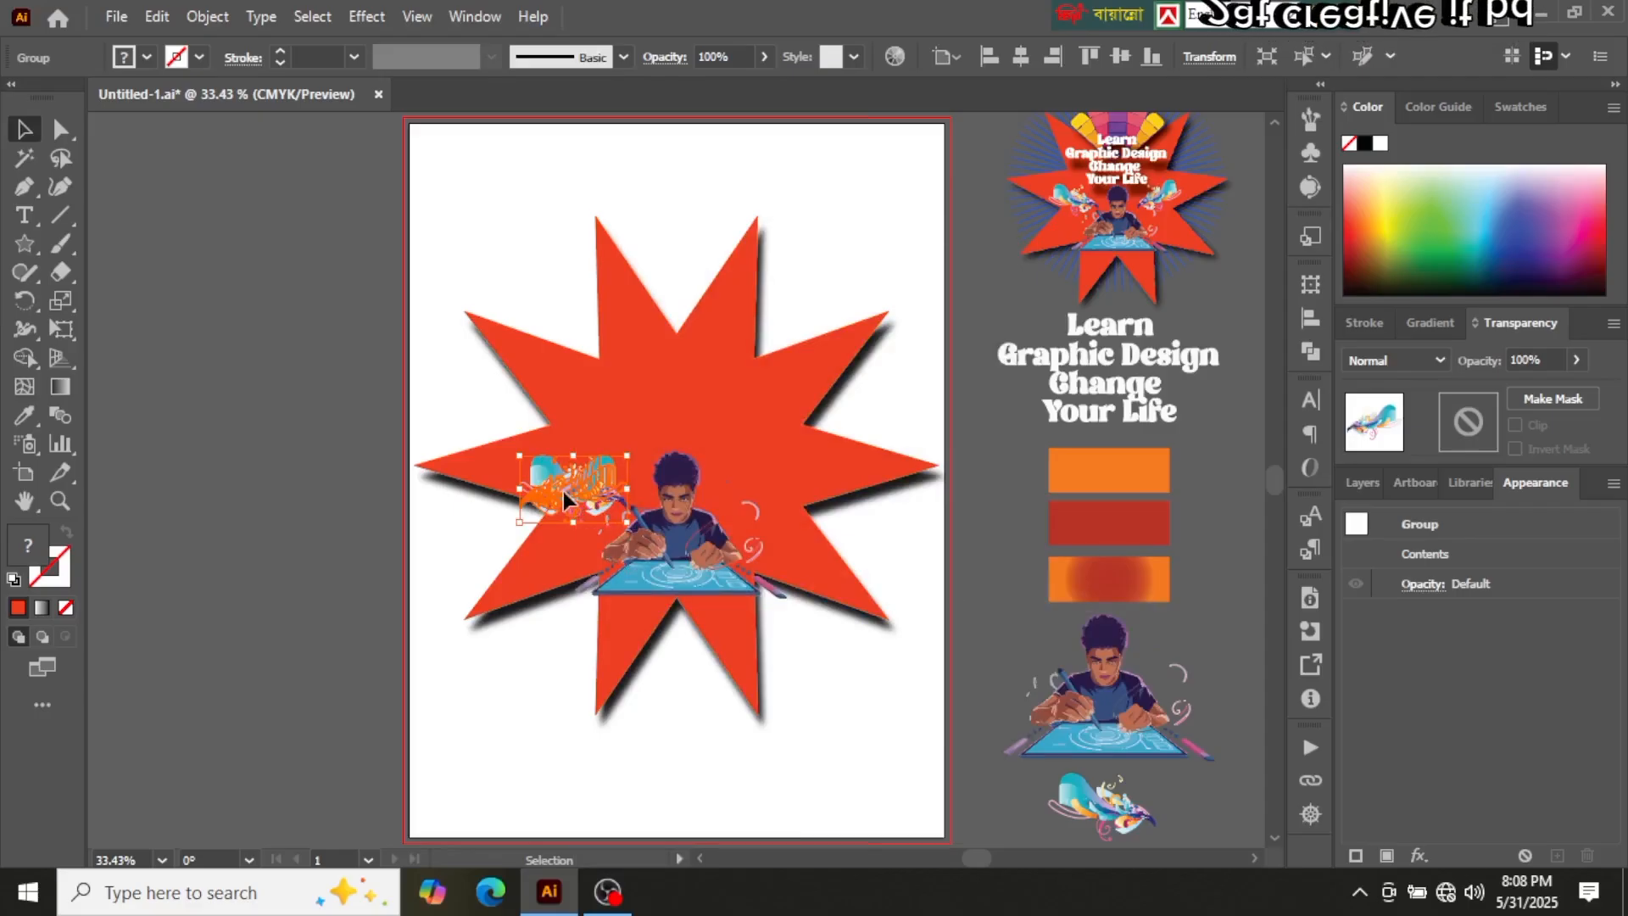
{"action": "left_click_drag", "start_coordinate": [564, 499], "coordinate": [771, 491]}
{"action": "left_click", "coordinate": [894, 502]}
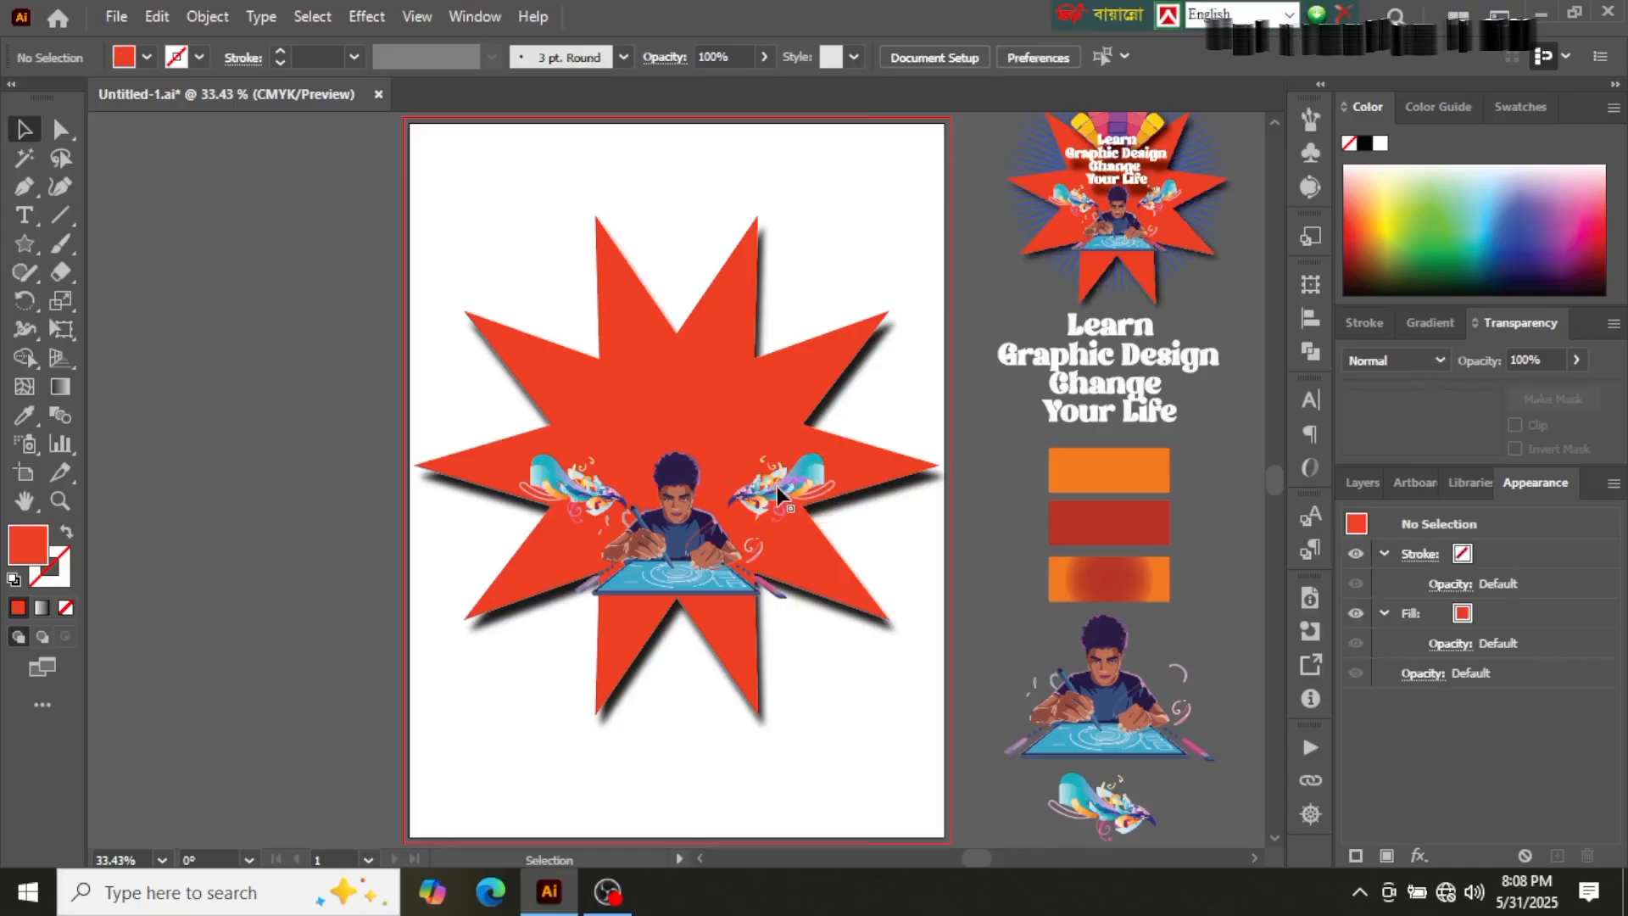
{"action": "left_click_drag", "start_coordinate": [777, 486], "coordinate": [781, 497]}
{"action": "left_click", "coordinate": [928, 531]}
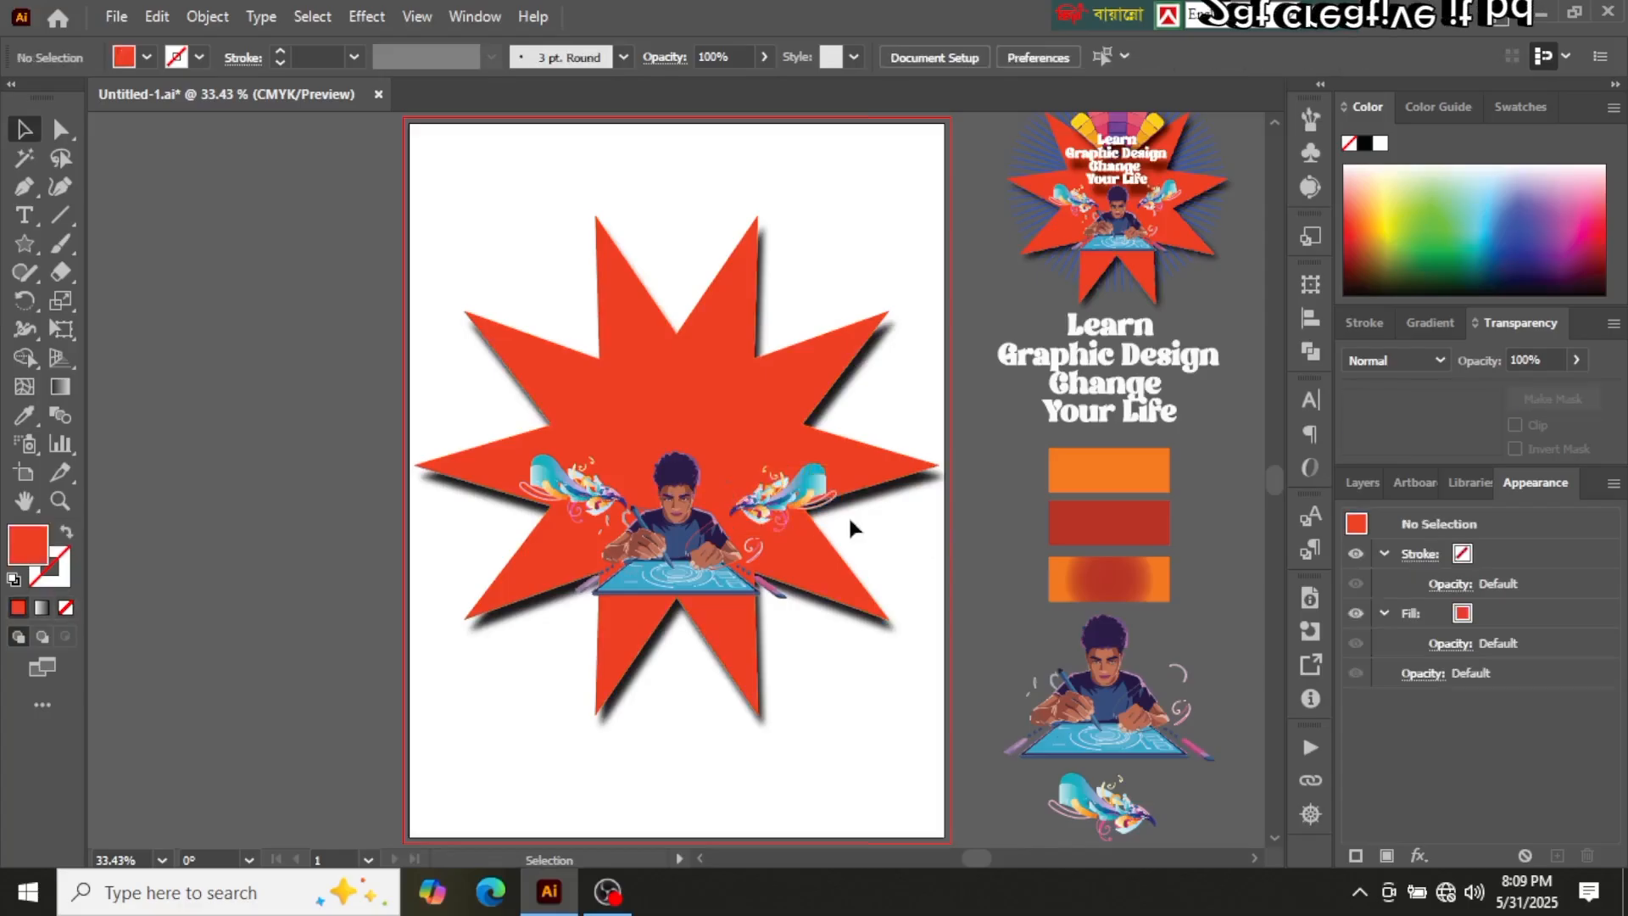
Step: Move the mirrored splash ornament slightly up and closer to the man's head
{"action": "left_click", "coordinate": [796, 496]}
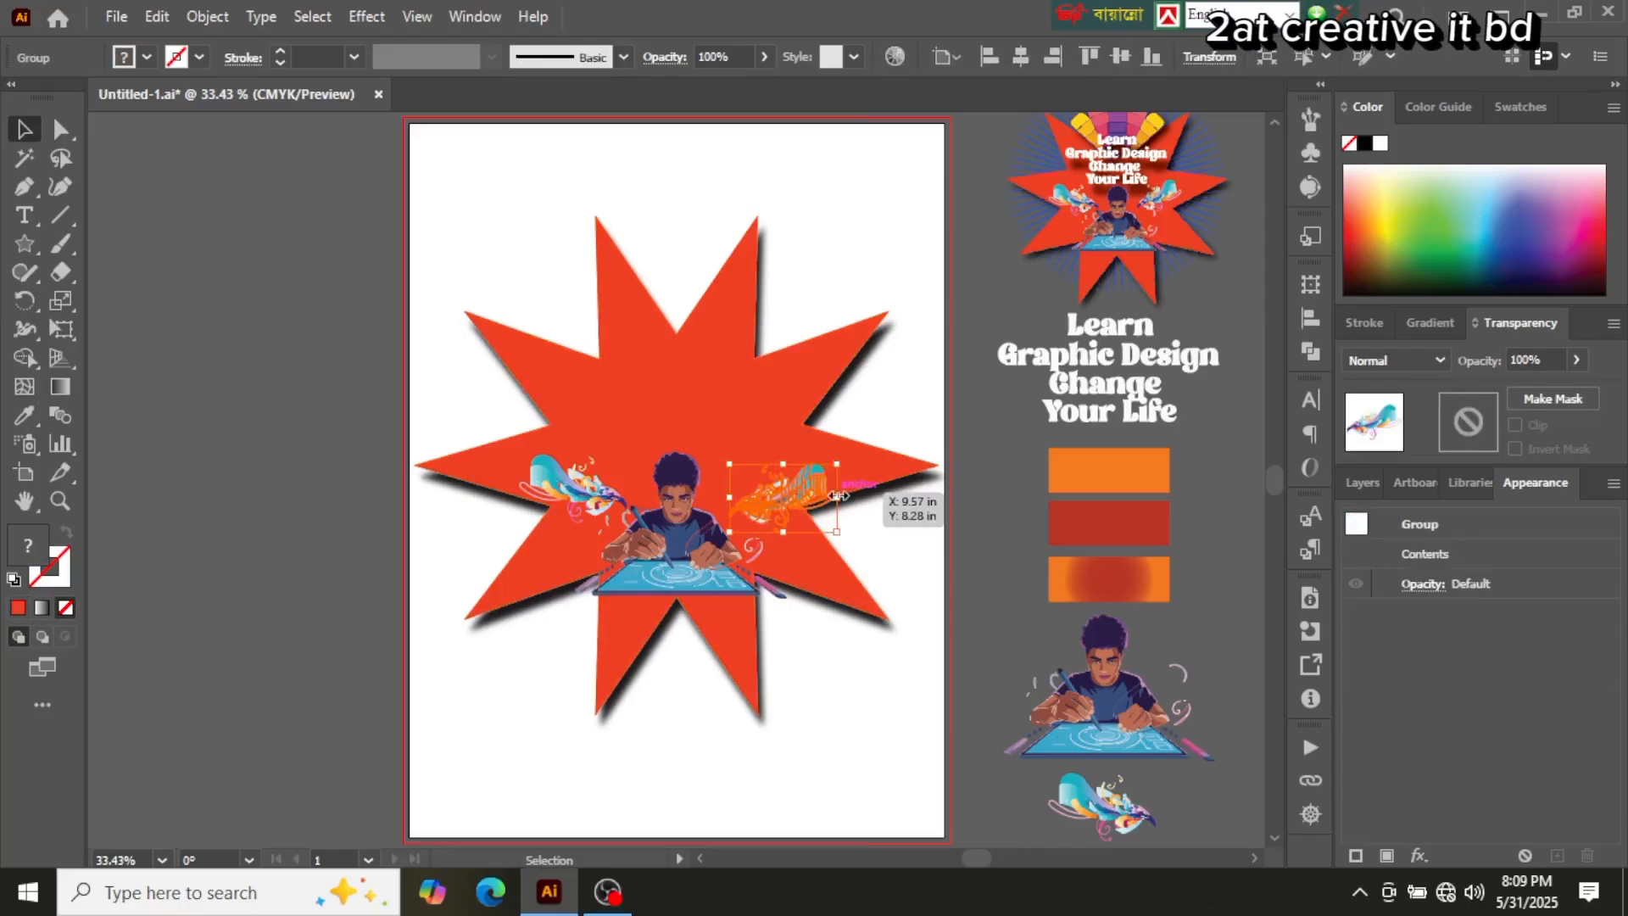
{"action": "key", "text": "ctrl+="}
{"action": "key", "text": "ctrl+="}
{"action": "key", "text": "ctrl+="}
{"action": "key", "text": "ctrl+="}
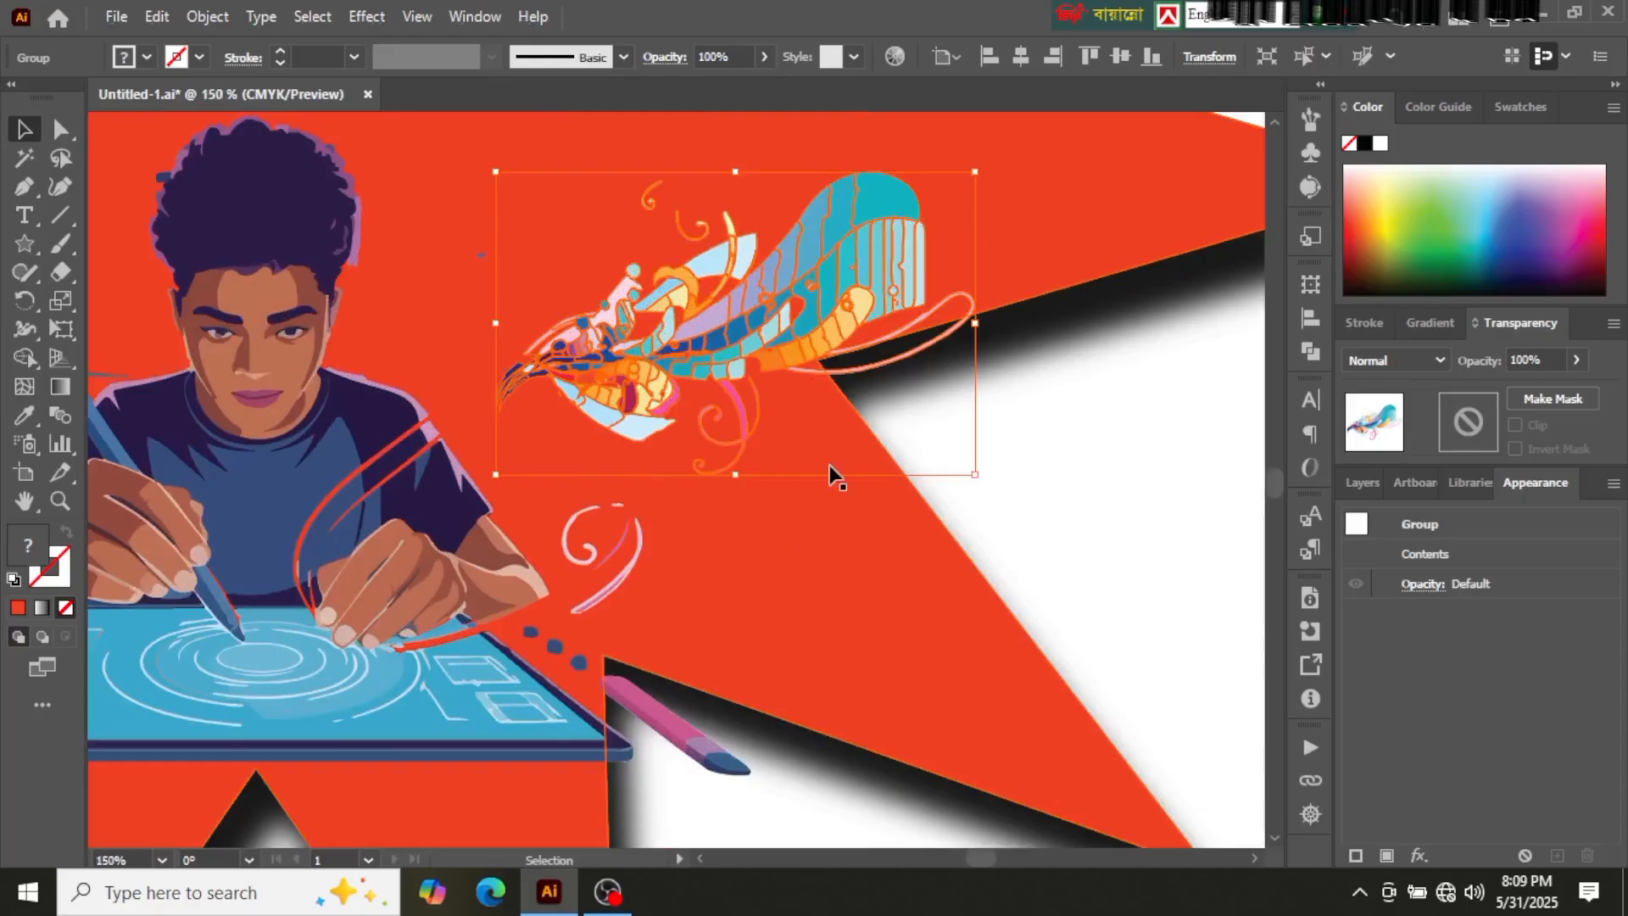
{"action": "left_click_drag", "start_coordinate": [1036, 520], "coordinate": [967, 683]}
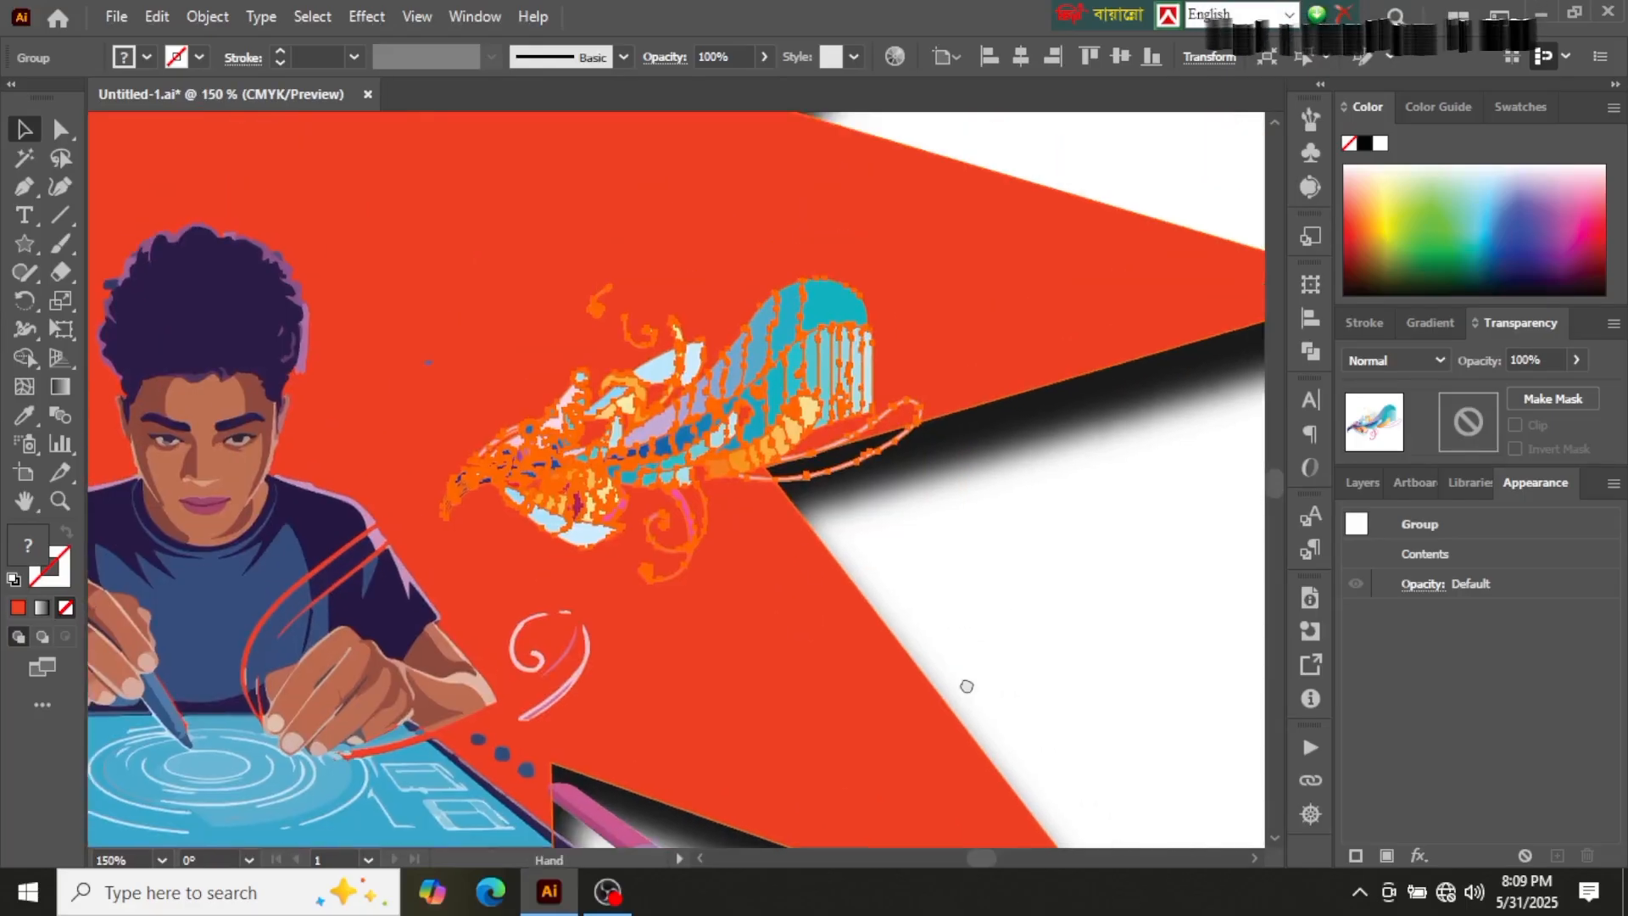
{"action": "left_click_drag", "start_coordinate": [687, 496], "coordinate": [635, 472]}
{"action": "left_click", "coordinate": [918, 574]}
{"action": "left_click", "coordinate": [409, 421]}
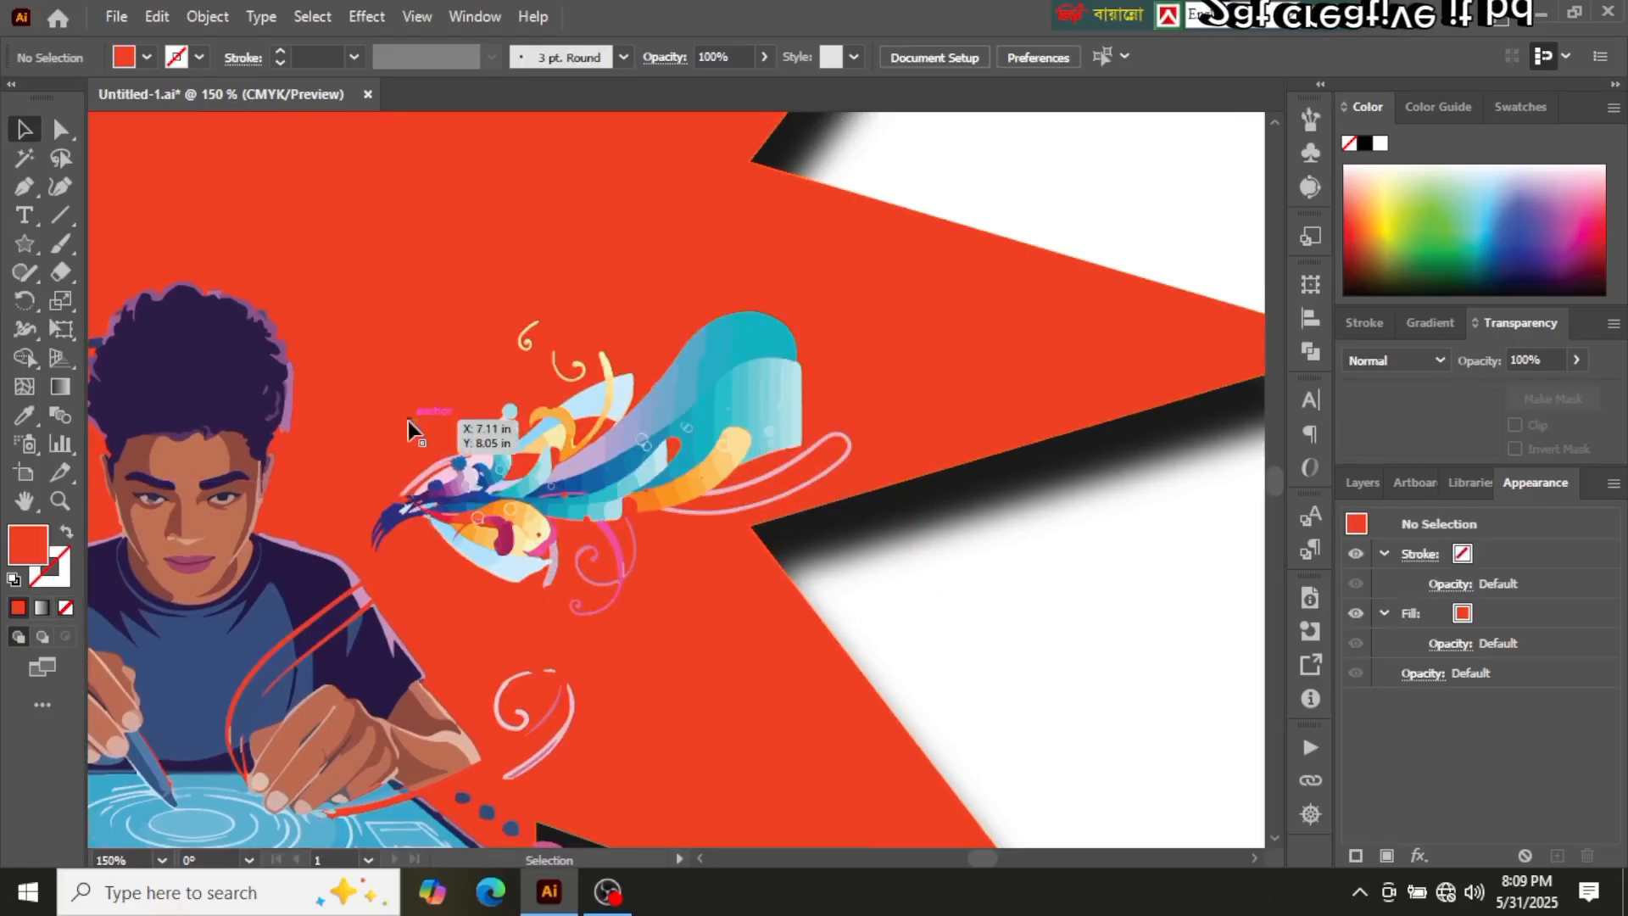
{"action": "right_click", "coordinate": [409, 428]}
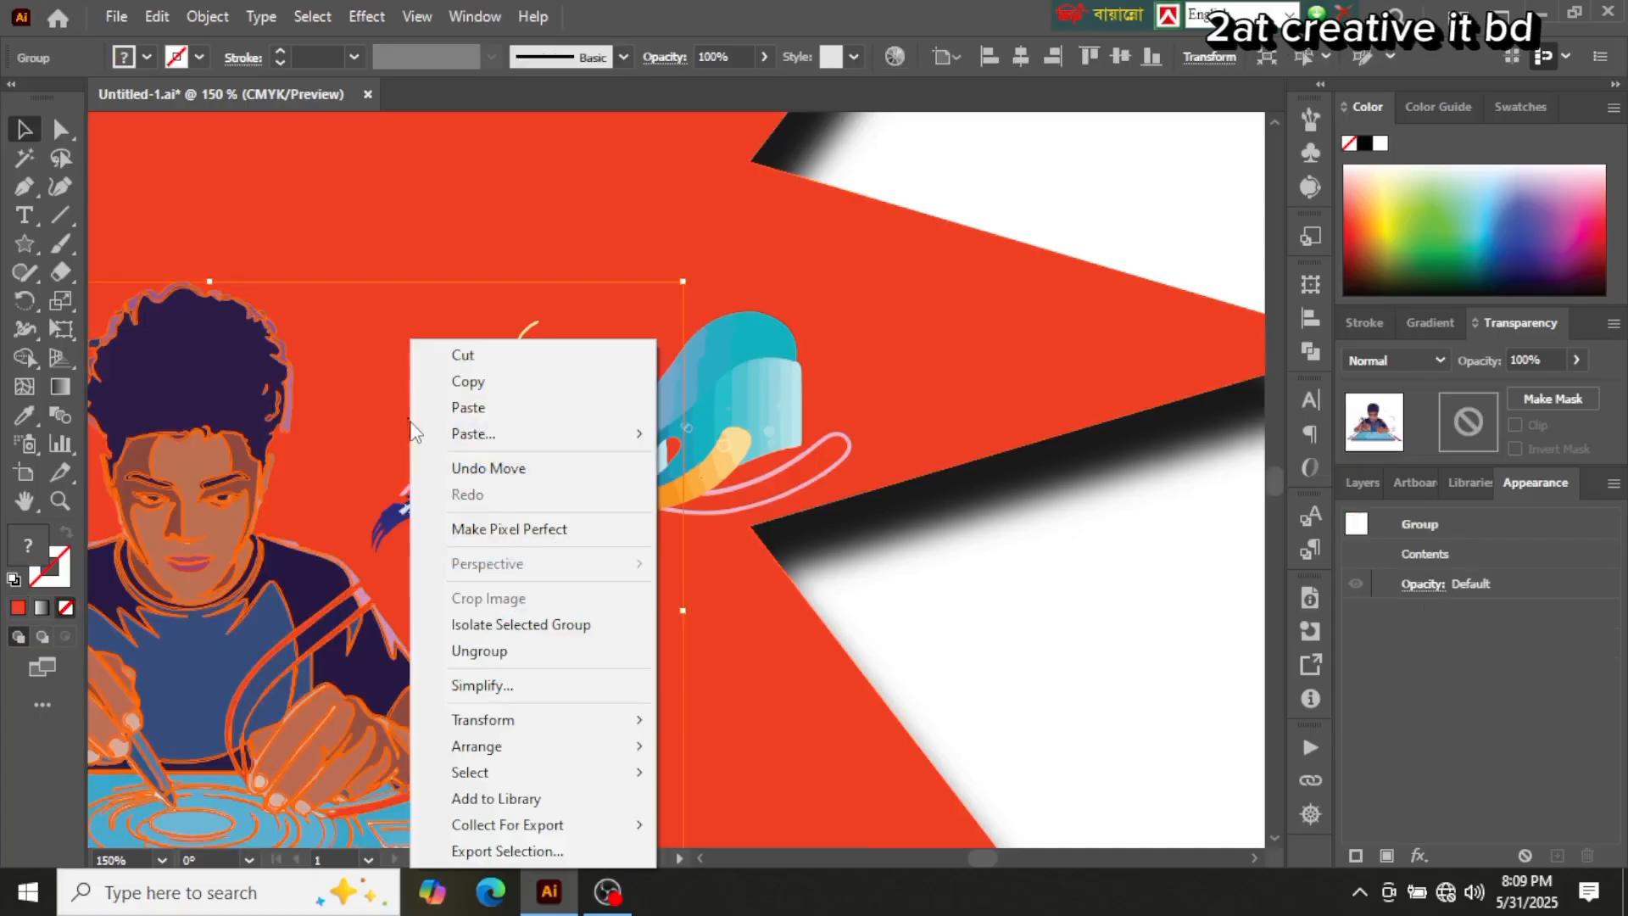
{"action": "left_click", "coordinate": [934, 561]}
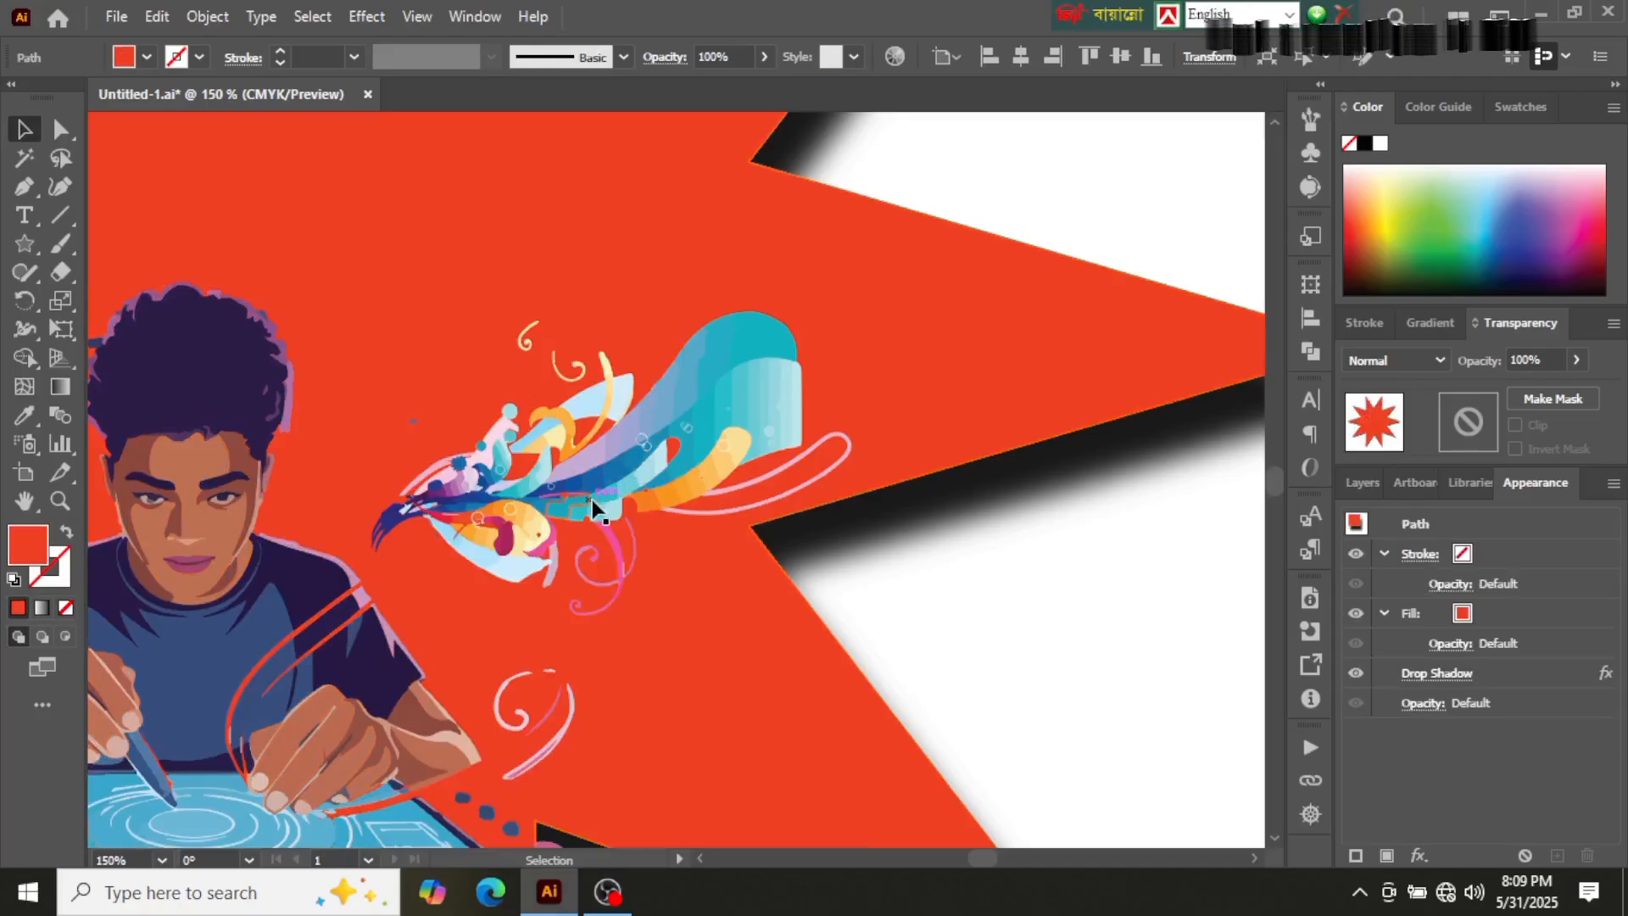
Step: Raise both splash ornaments slightly beside the man's head and fine-tune the mirrored one inward to balance the pair
{"action": "scroll", "coordinate": [592, 500], "scroll_direction": "down", "scroll_amount": 2}
{"action": "left_click_drag", "start_coordinate": [373, 539], "coordinate": [522, 539]}
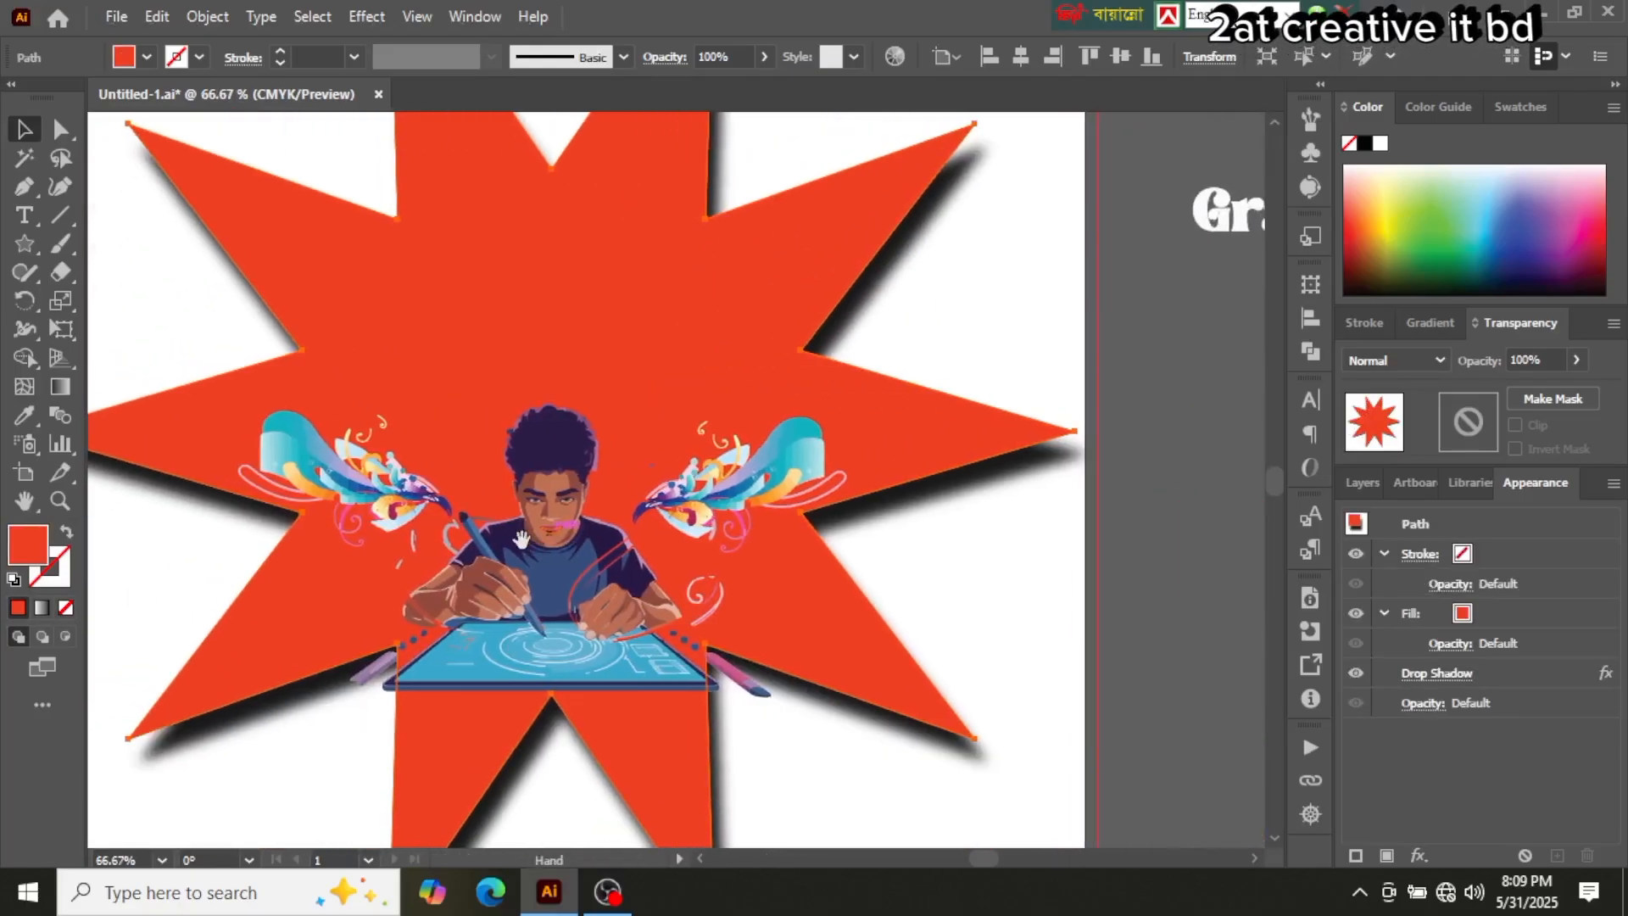
{"action": "left_click_drag", "start_coordinate": [335, 462], "coordinate": [707, 462]}
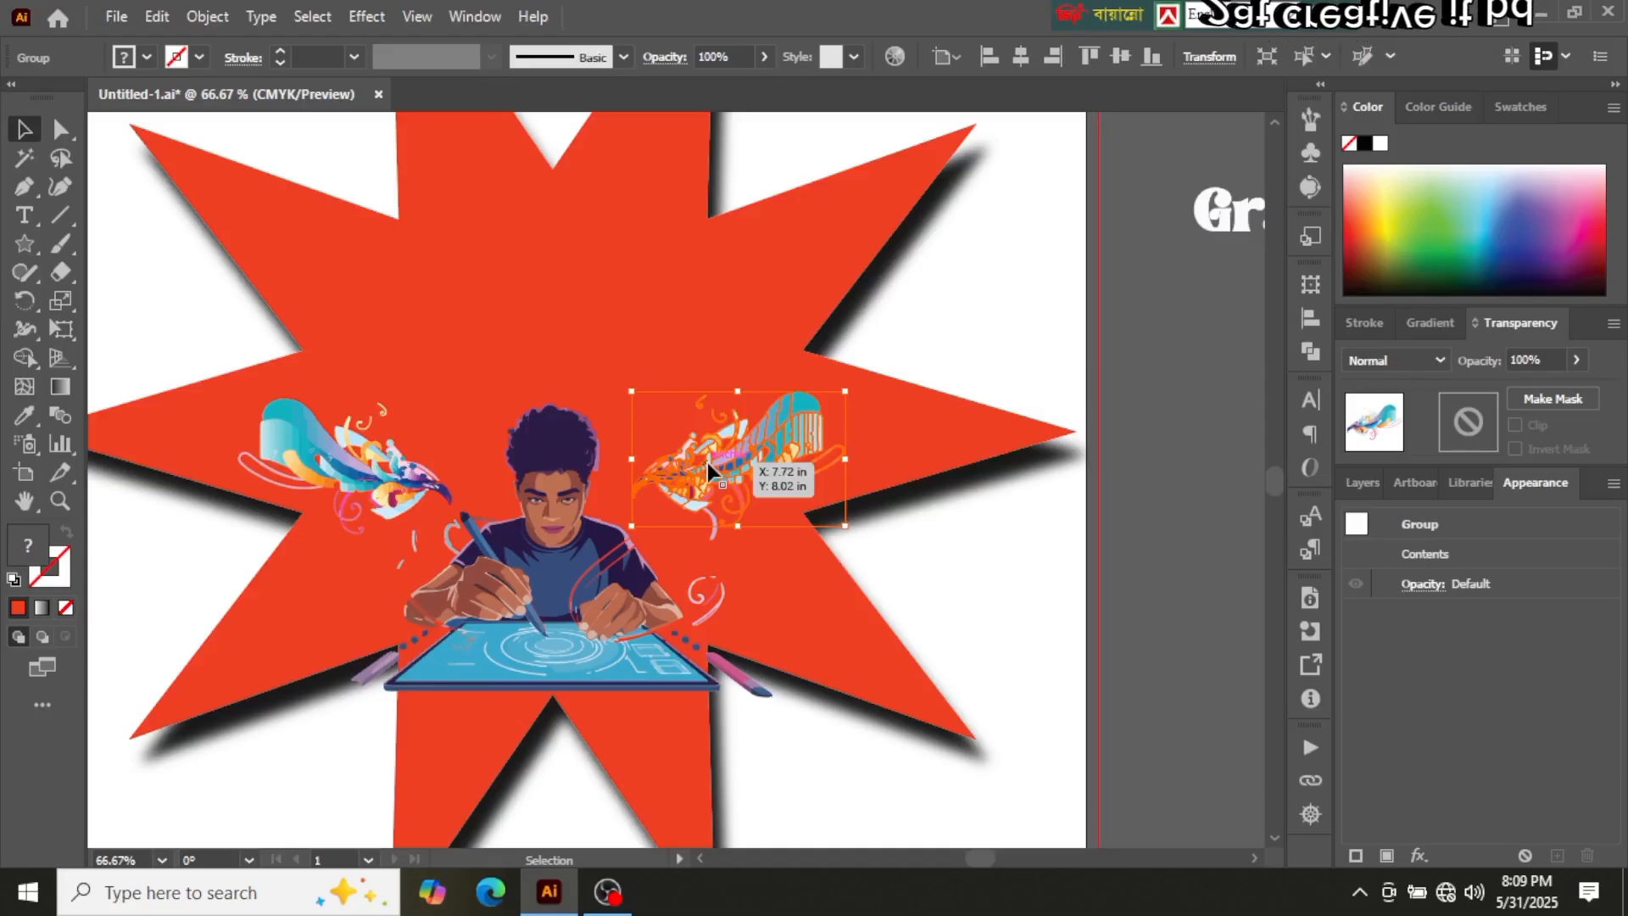
{"action": "left_click", "coordinate": [989, 574]}
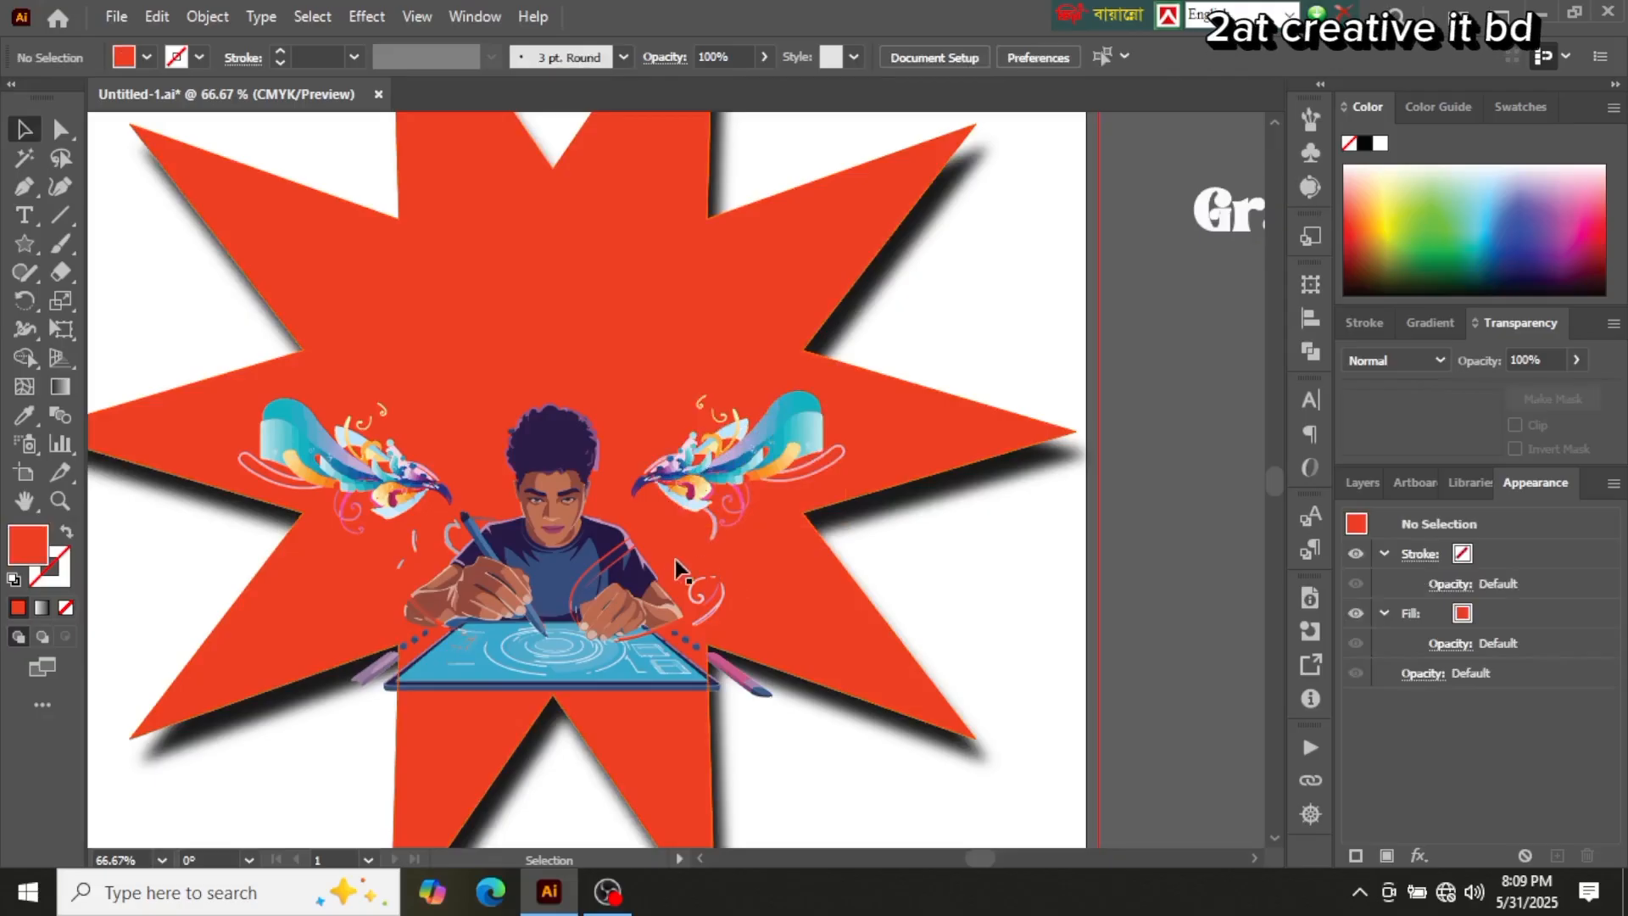
{"action": "left_click", "coordinate": [546, 600]}
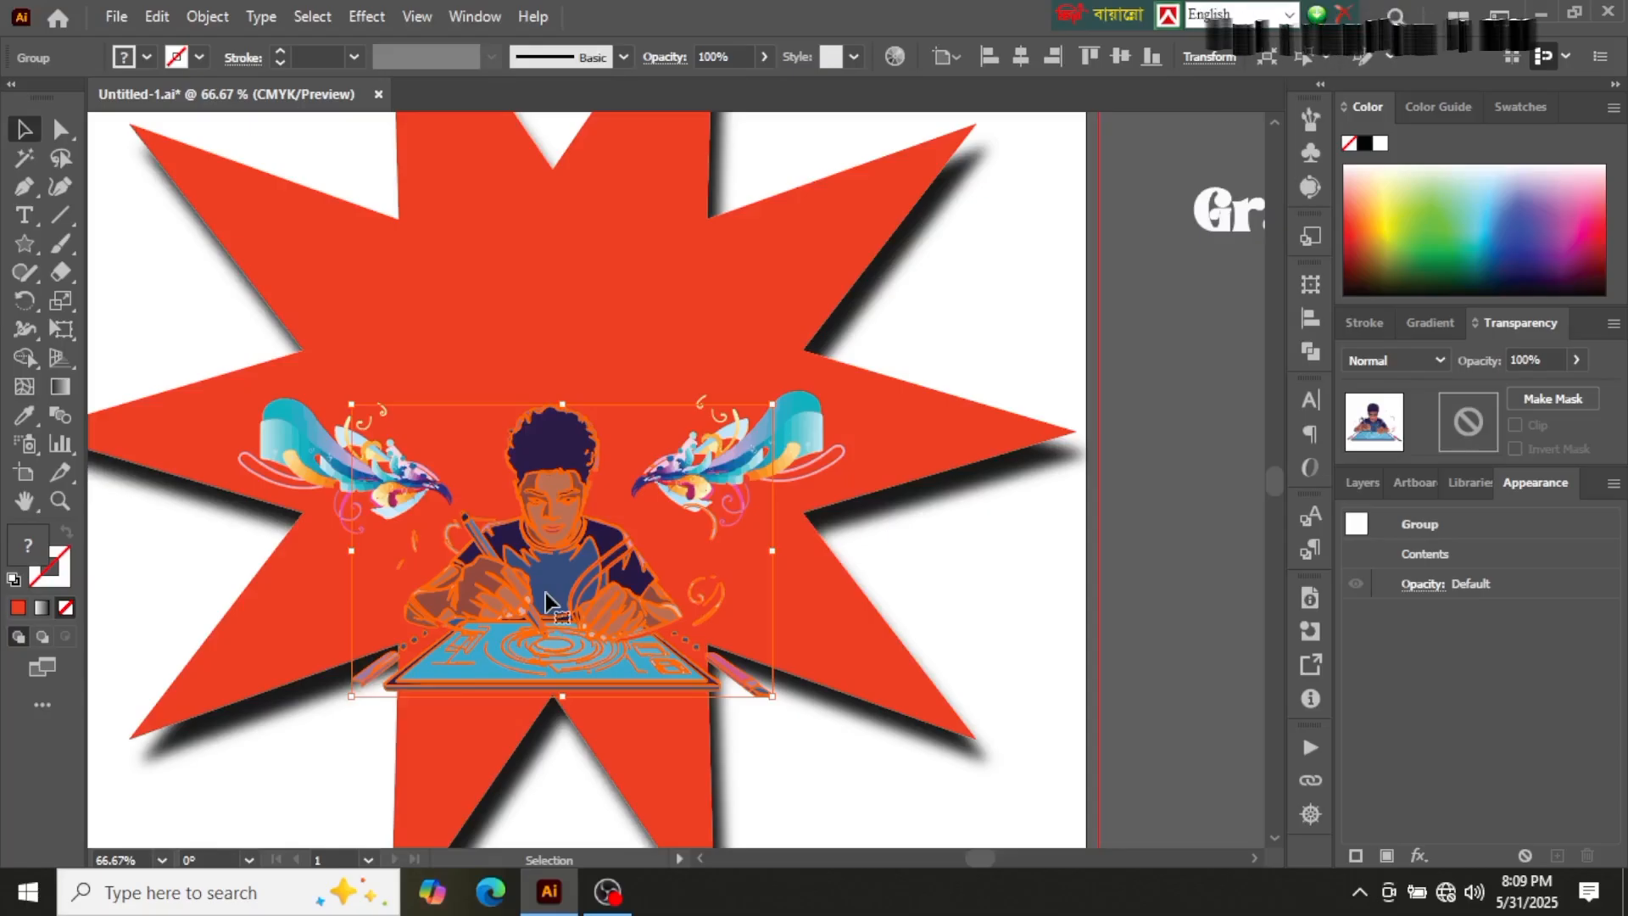
{"action": "left_click", "coordinate": [1006, 573]}
{"action": "left_click_drag", "start_coordinate": [734, 465], "coordinate": [716, 475]}
{"action": "left_click", "coordinate": [871, 526]}
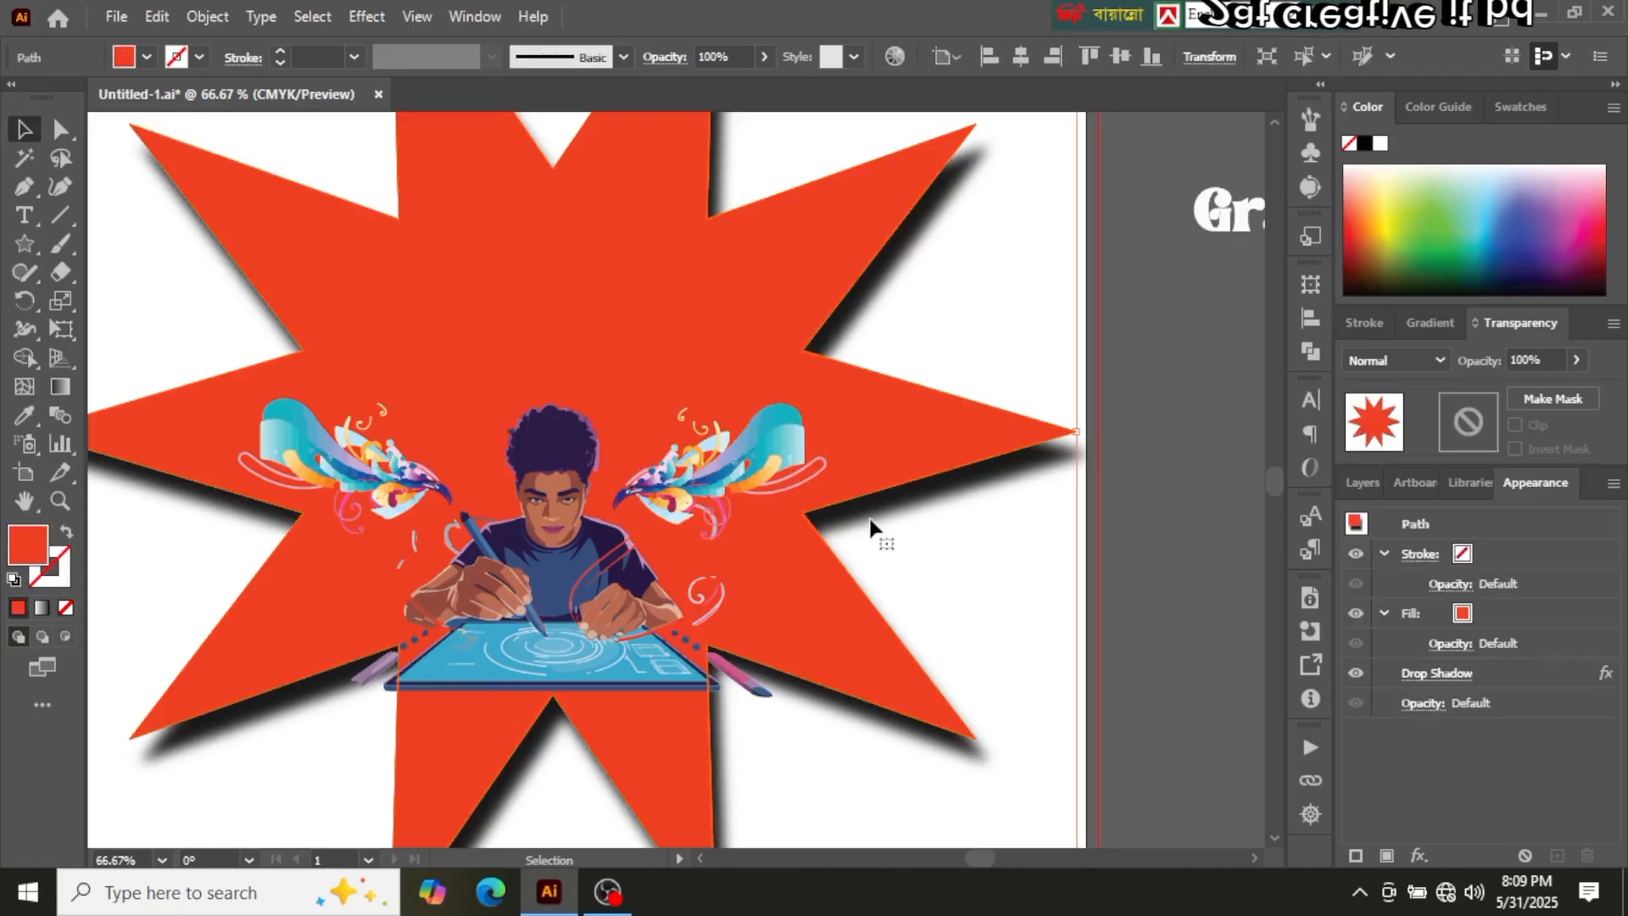
Step: Place a copy of the color swatch fan at the top of the star, between its two highest points
{"action": "scroll", "coordinate": [871, 526], "scroll_direction": "down", "scroll_amount": 2}
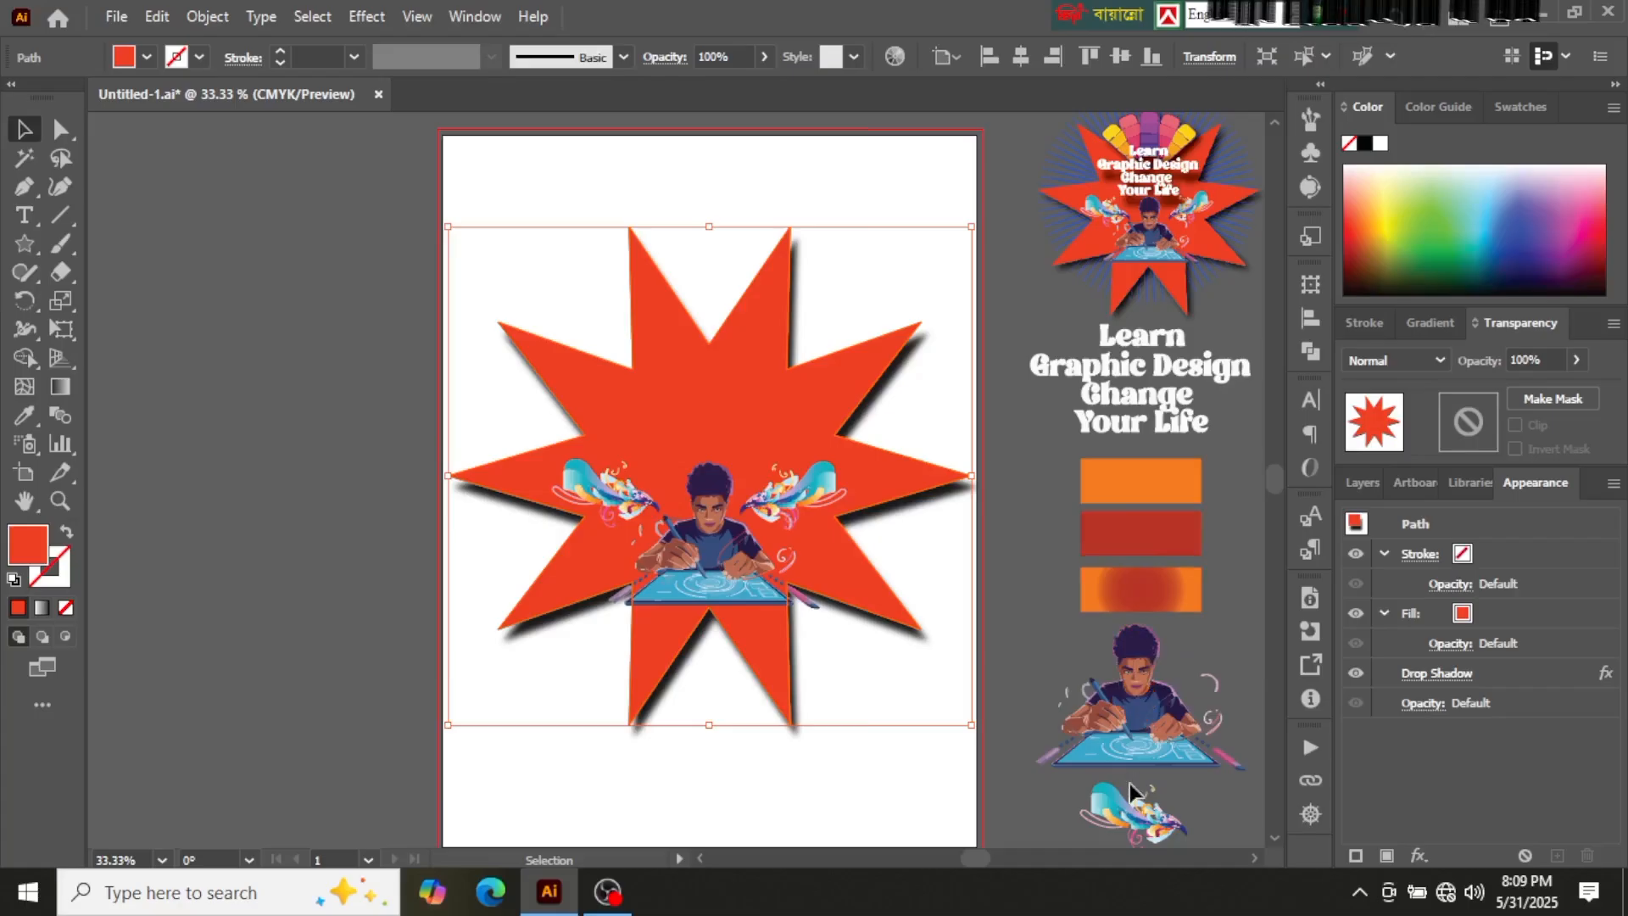
{"action": "left_click_drag", "start_coordinate": [1141, 802], "coordinate": [1138, 733]}
{"action": "mouse_move", "coordinate": [1080, 841]}
{"action": "left_mouse_down"}
{"action": "mouse_move", "coordinate": [761, 313]}
{"action": "mouse_move", "coordinate": [1090, 813]}
{"action": "left_mouse_up"}
{"action": "left_click_drag", "start_coordinate": [914, 601], "coordinate": [672, 138]}
{"action": "key", "text": "space"}
{"action": "left_click_drag", "start_coordinate": [976, 360], "coordinate": [975, 467]}
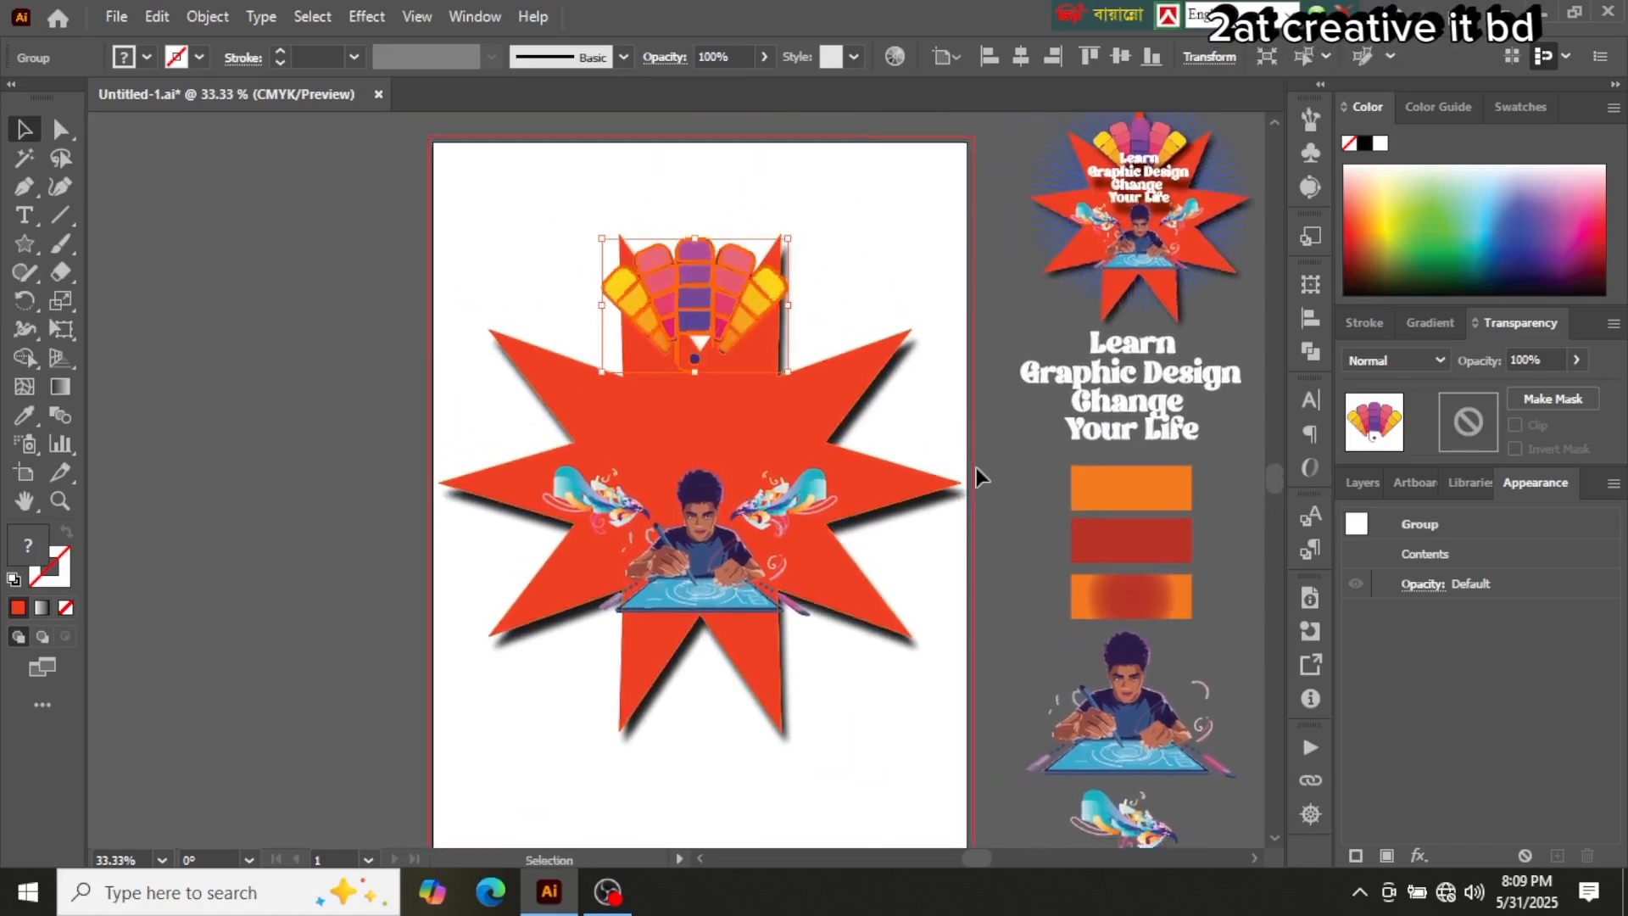
{"action": "left_click", "coordinate": [900, 252]}
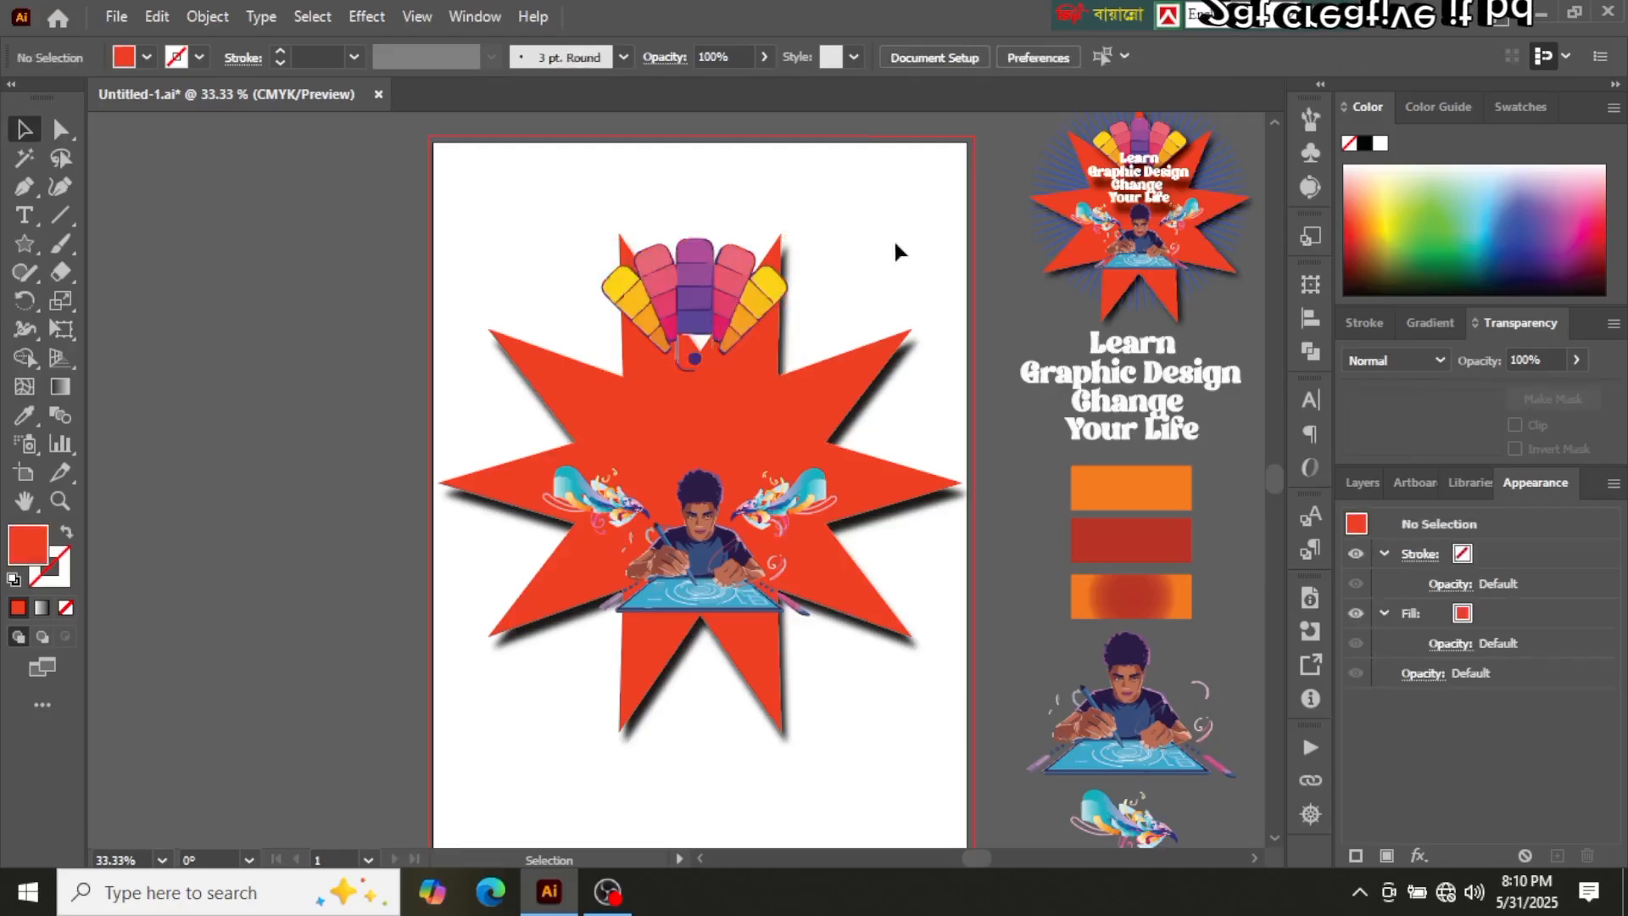
Step: Shrink the swatch fan slightly and center it over the notch between the star's two highest points
{"action": "left_click_drag", "start_coordinate": [695, 291], "coordinate": [702, 349]}
{"action": "left_click_drag", "start_coordinate": [772, 289], "coordinate": [778, 288]}
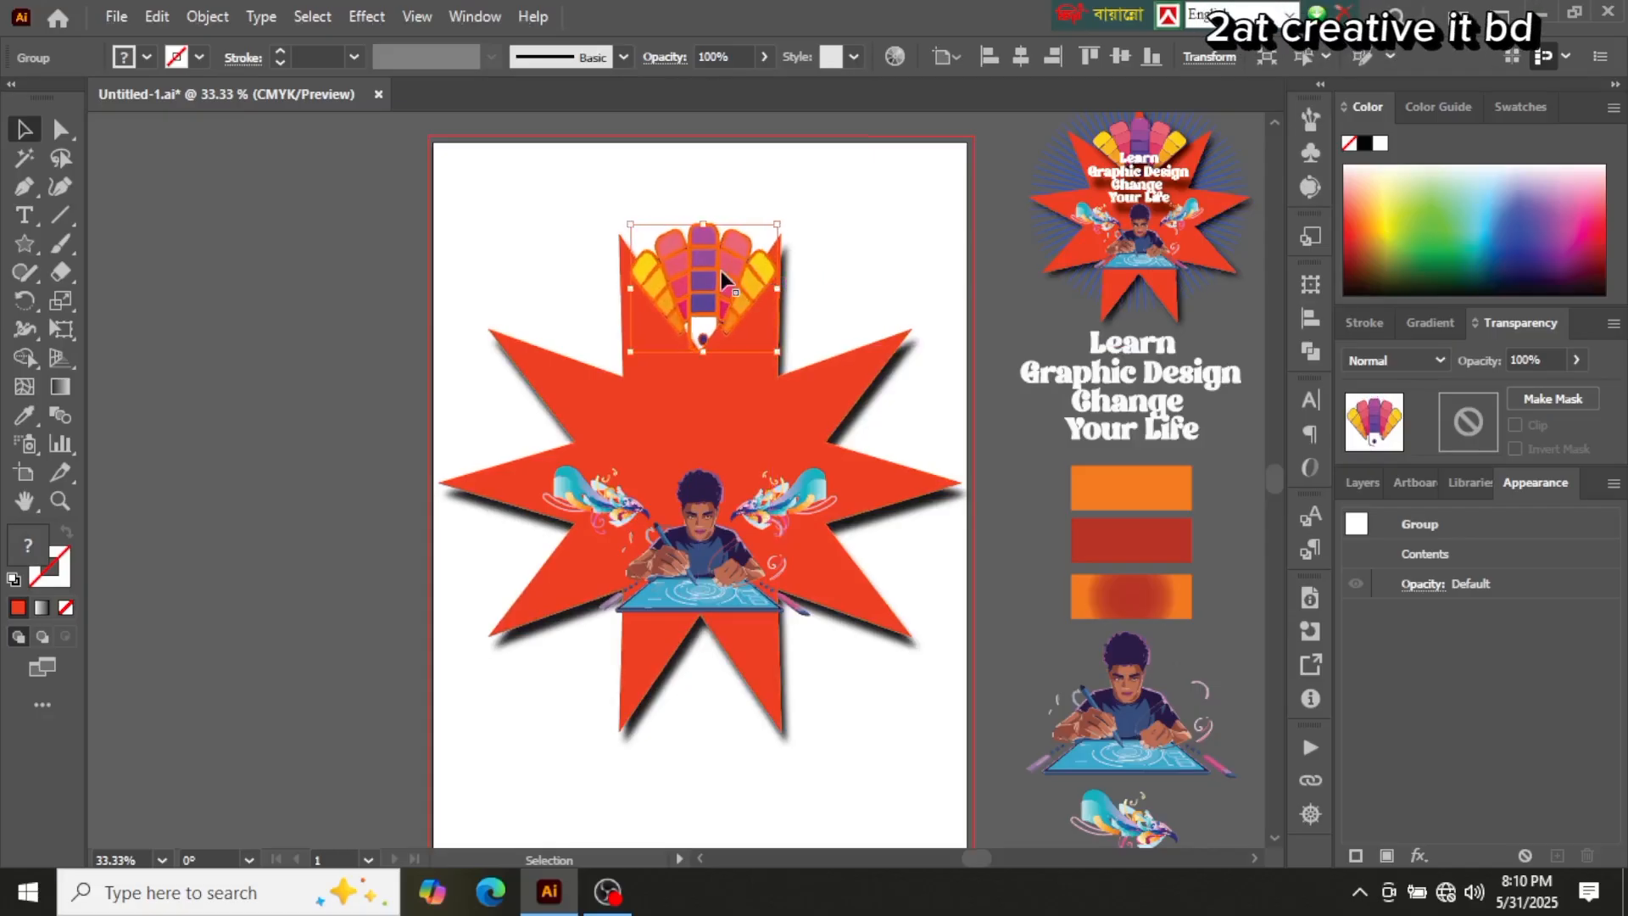
{"action": "left_click", "coordinate": [707, 177]}
{"action": "left_click_drag", "start_coordinate": [694, 271], "coordinate": [694, 297]}
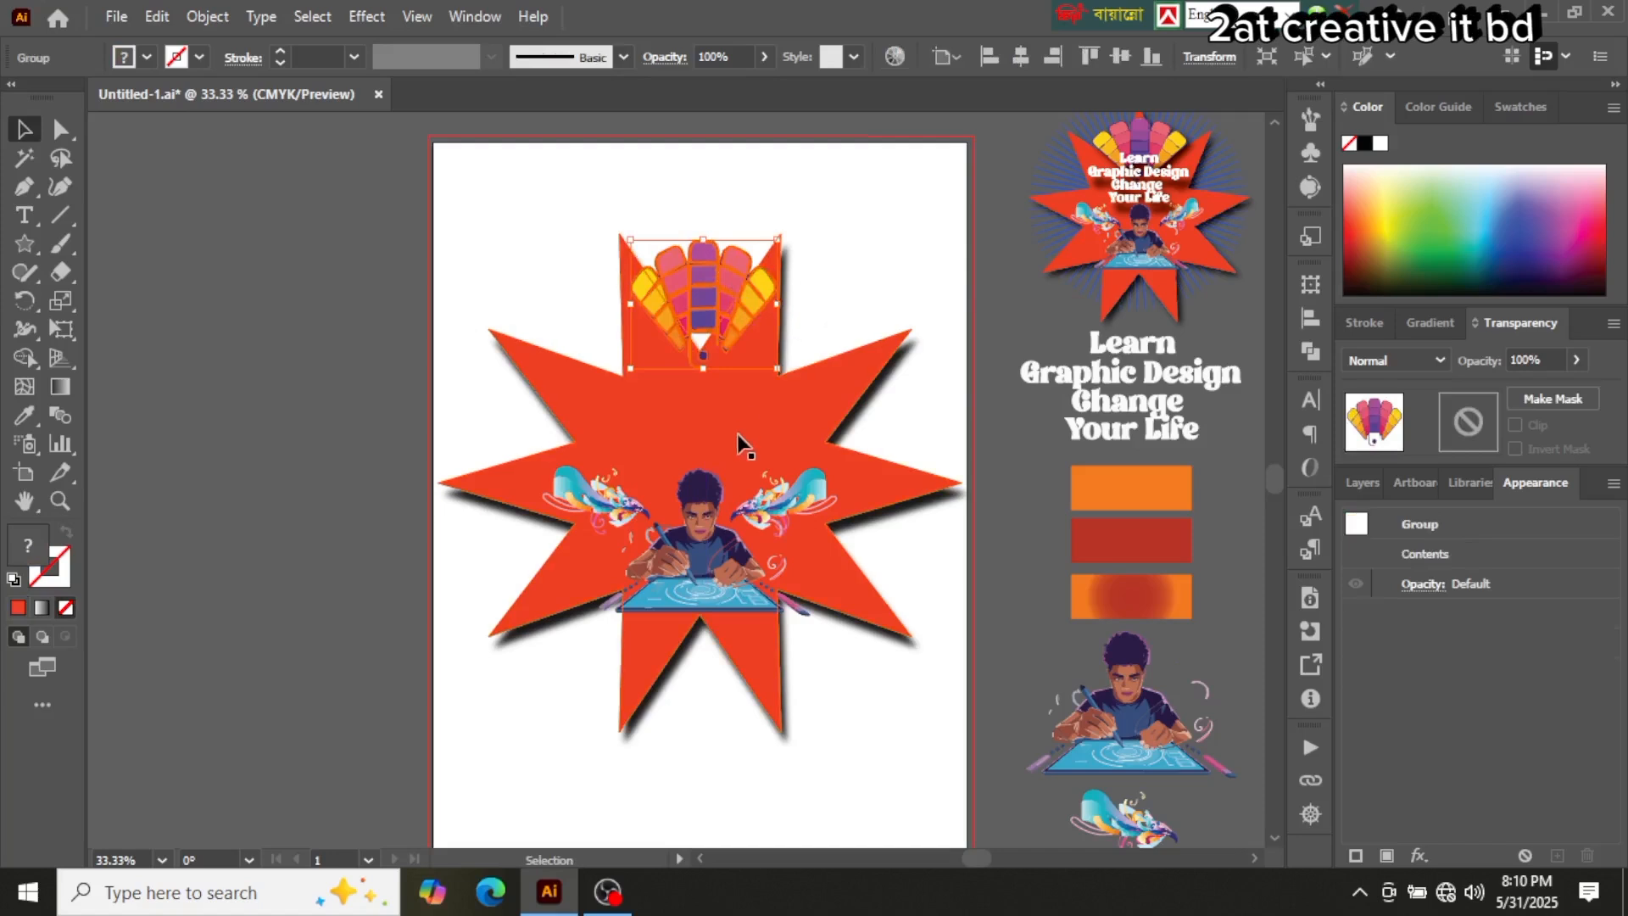
Step: Move the finished reference design so it overlaps the artboard's upper-right corner for comparison with the star
{"action": "scroll", "coordinate": [736, 434], "scroll_direction": "up", "scroll_amount": 2}
{"action": "left_click_drag", "start_coordinate": [803, 448], "coordinate": [789, 625]}
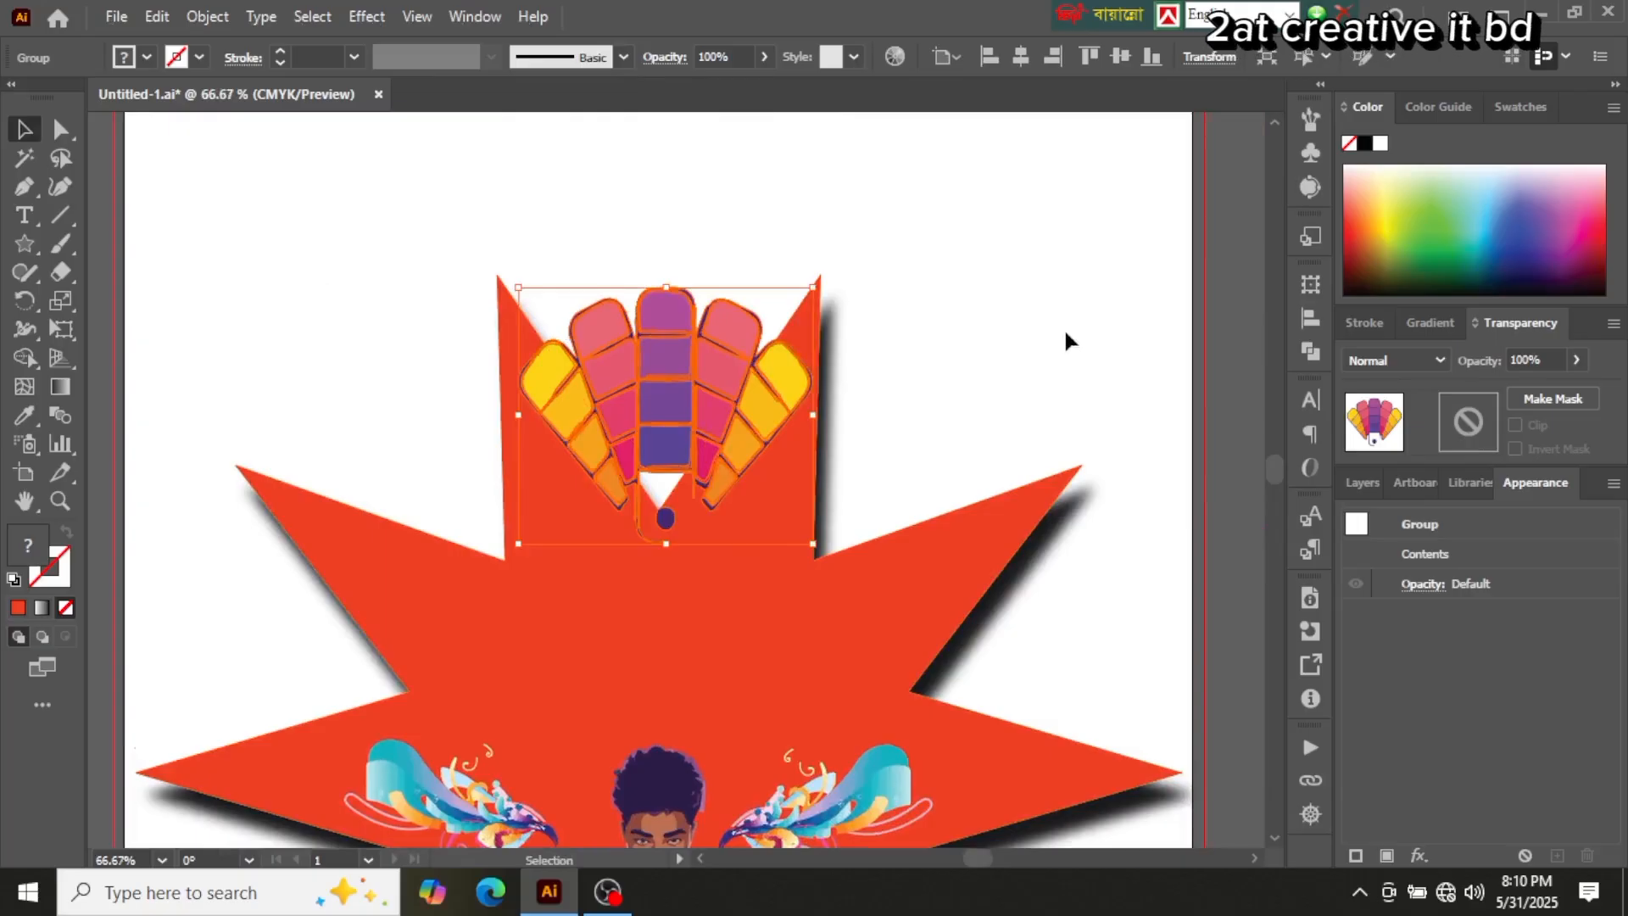
{"action": "left_click_drag", "start_coordinate": [1075, 327], "coordinate": [879, 386]}
{"action": "left_click", "coordinate": [1202, 378]}
{"action": "left_click_drag", "start_coordinate": [1201, 370], "coordinate": [848, 365]}
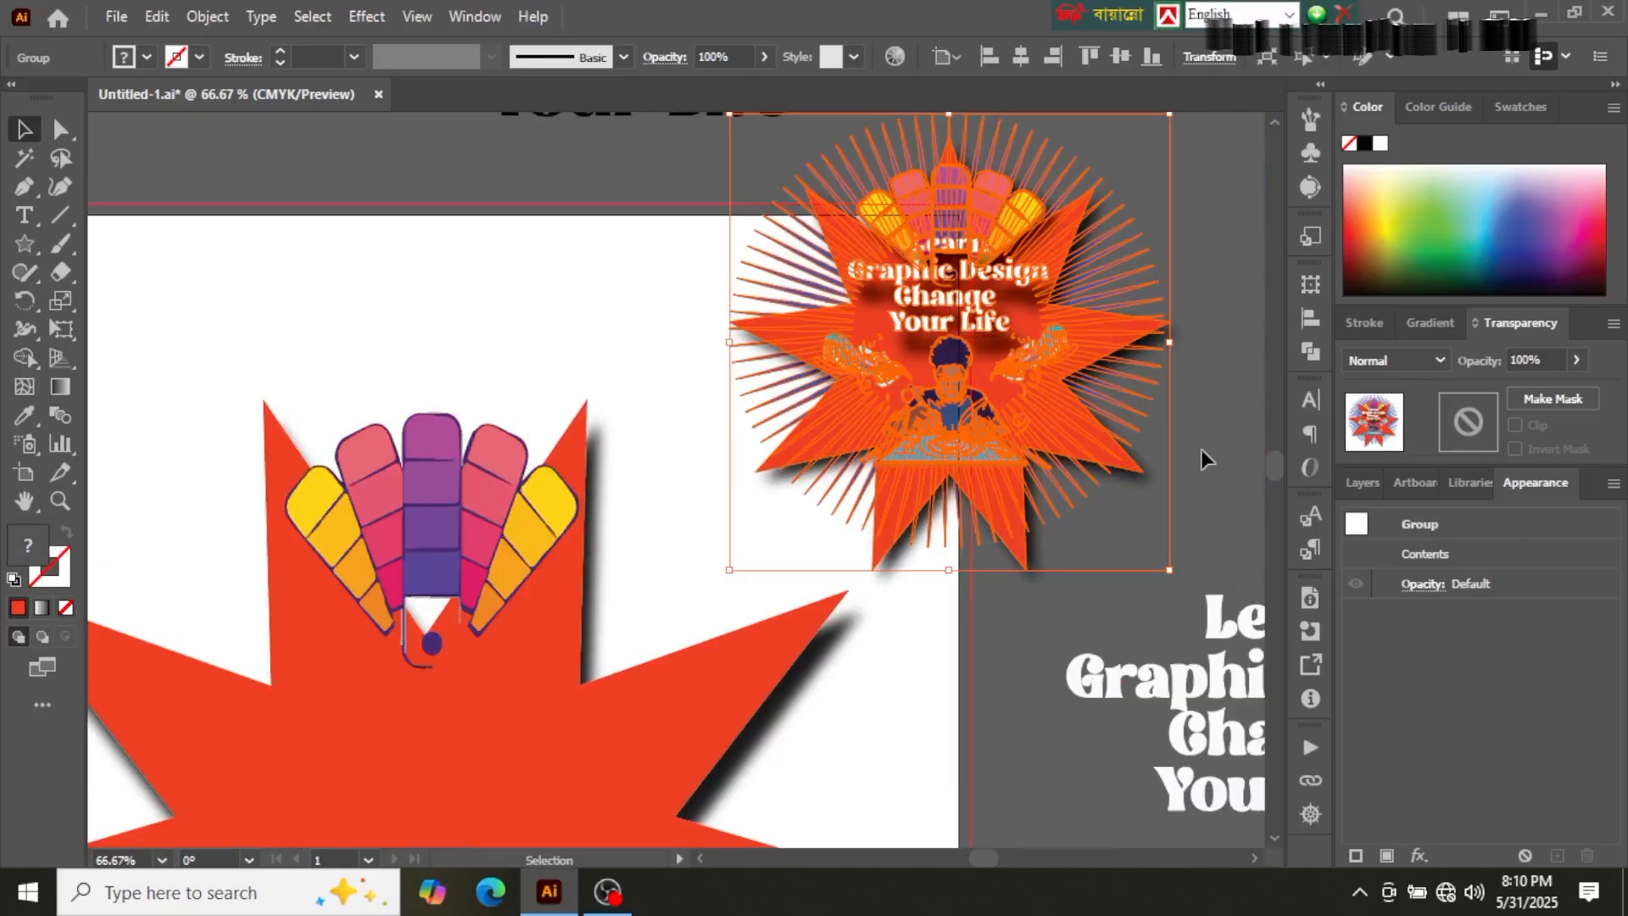
{"action": "left_click", "coordinate": [1201, 449]}
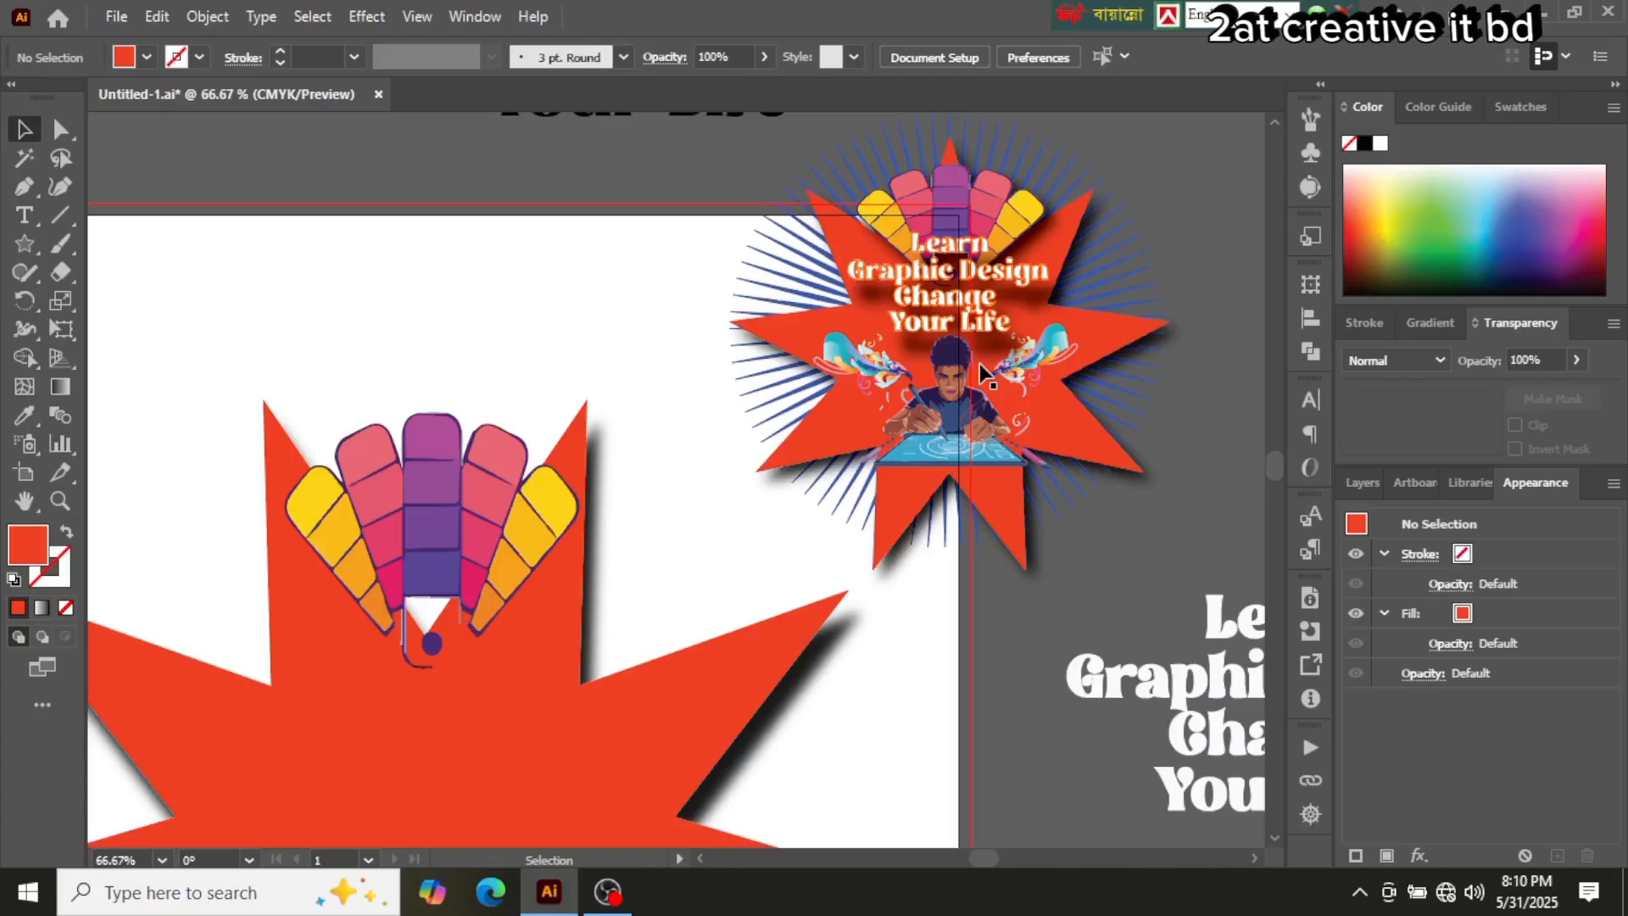
Step: Move the swatch fan down so its top edge sits at the notch between the star's two highest points
{"action": "left_click_drag", "start_coordinate": [444, 507], "coordinate": [439, 686]}
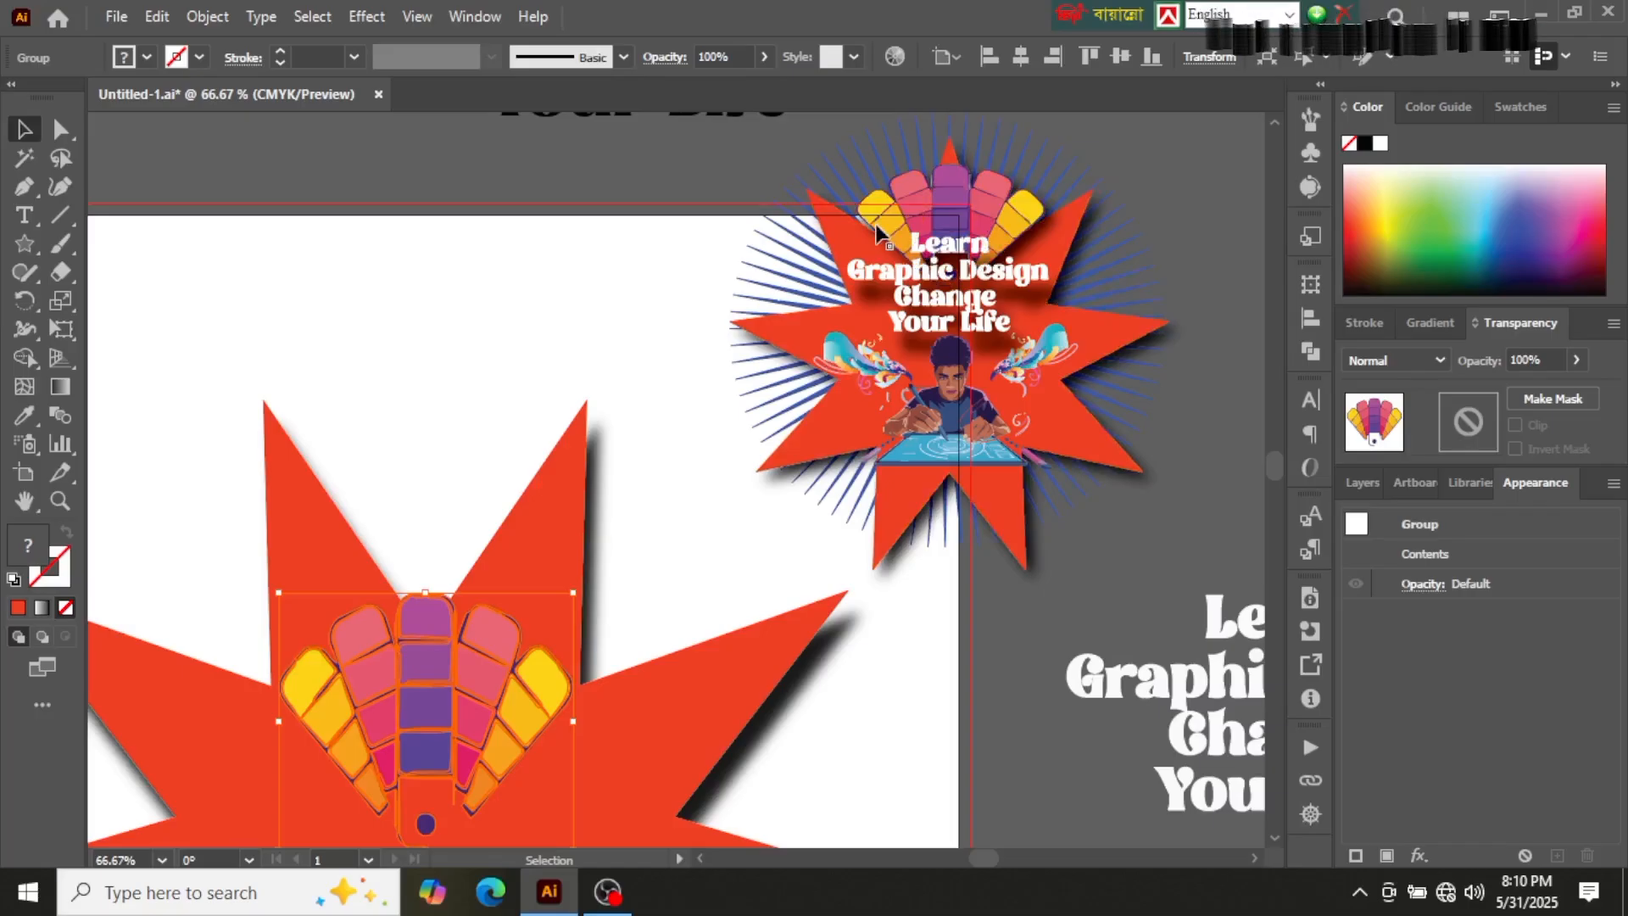
{"action": "scroll", "coordinate": [393, 591], "scroll_direction": "down", "scroll_amount": 3}
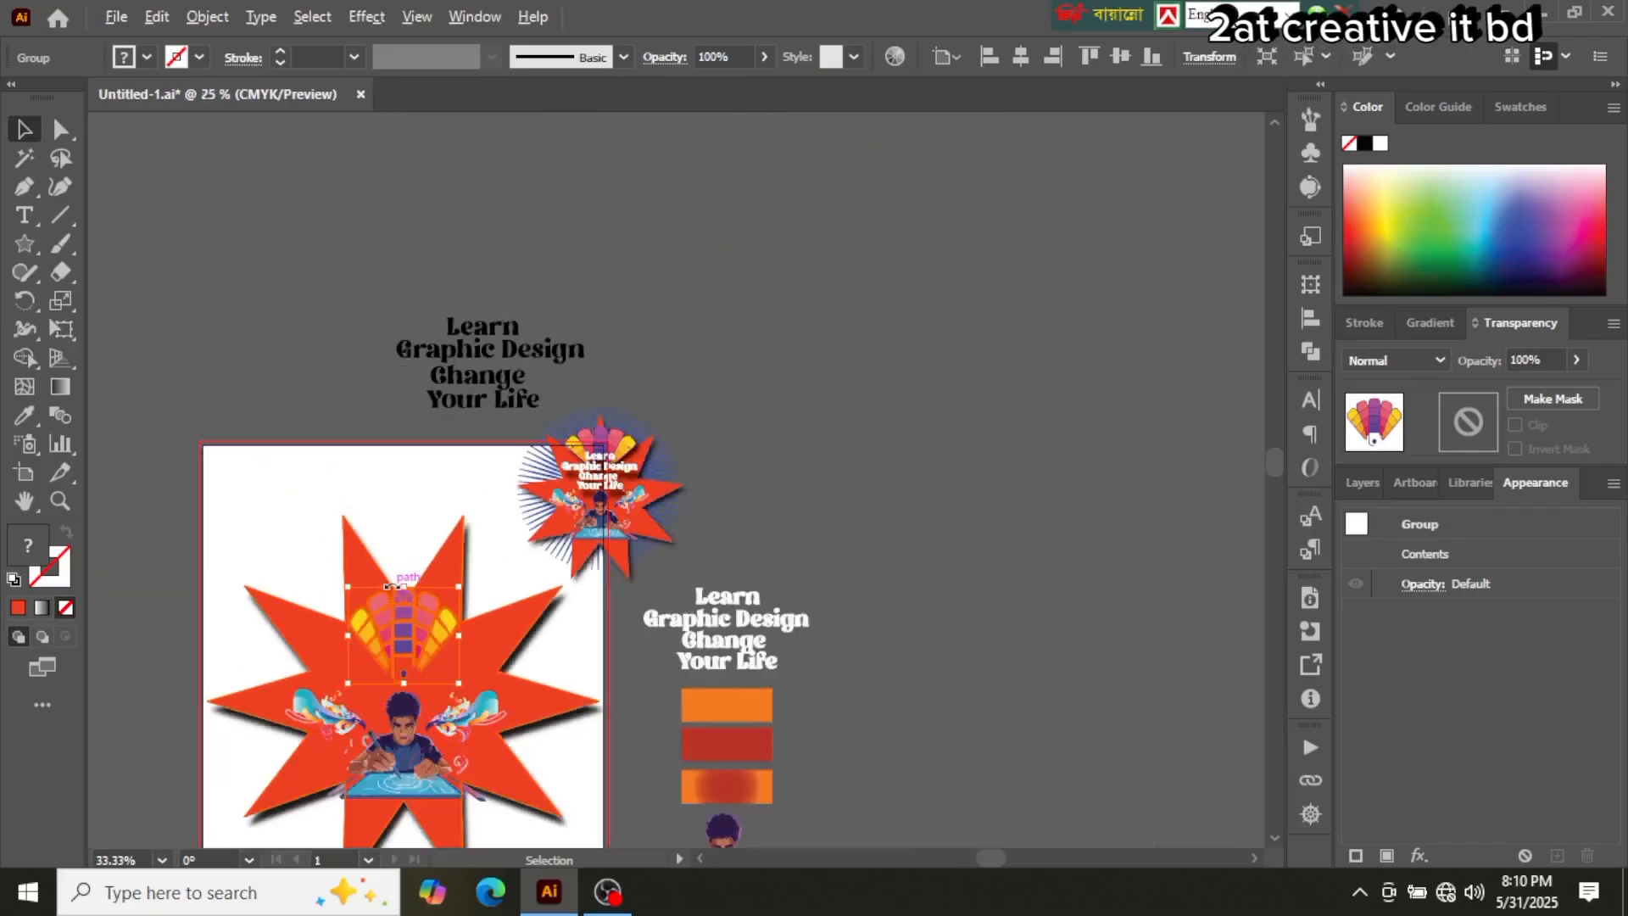
{"action": "left_click_drag", "start_coordinate": [545, 673], "coordinate": [583, 645]}
{"action": "left_click_drag", "start_coordinate": [486, 527], "coordinate": [657, 401]}
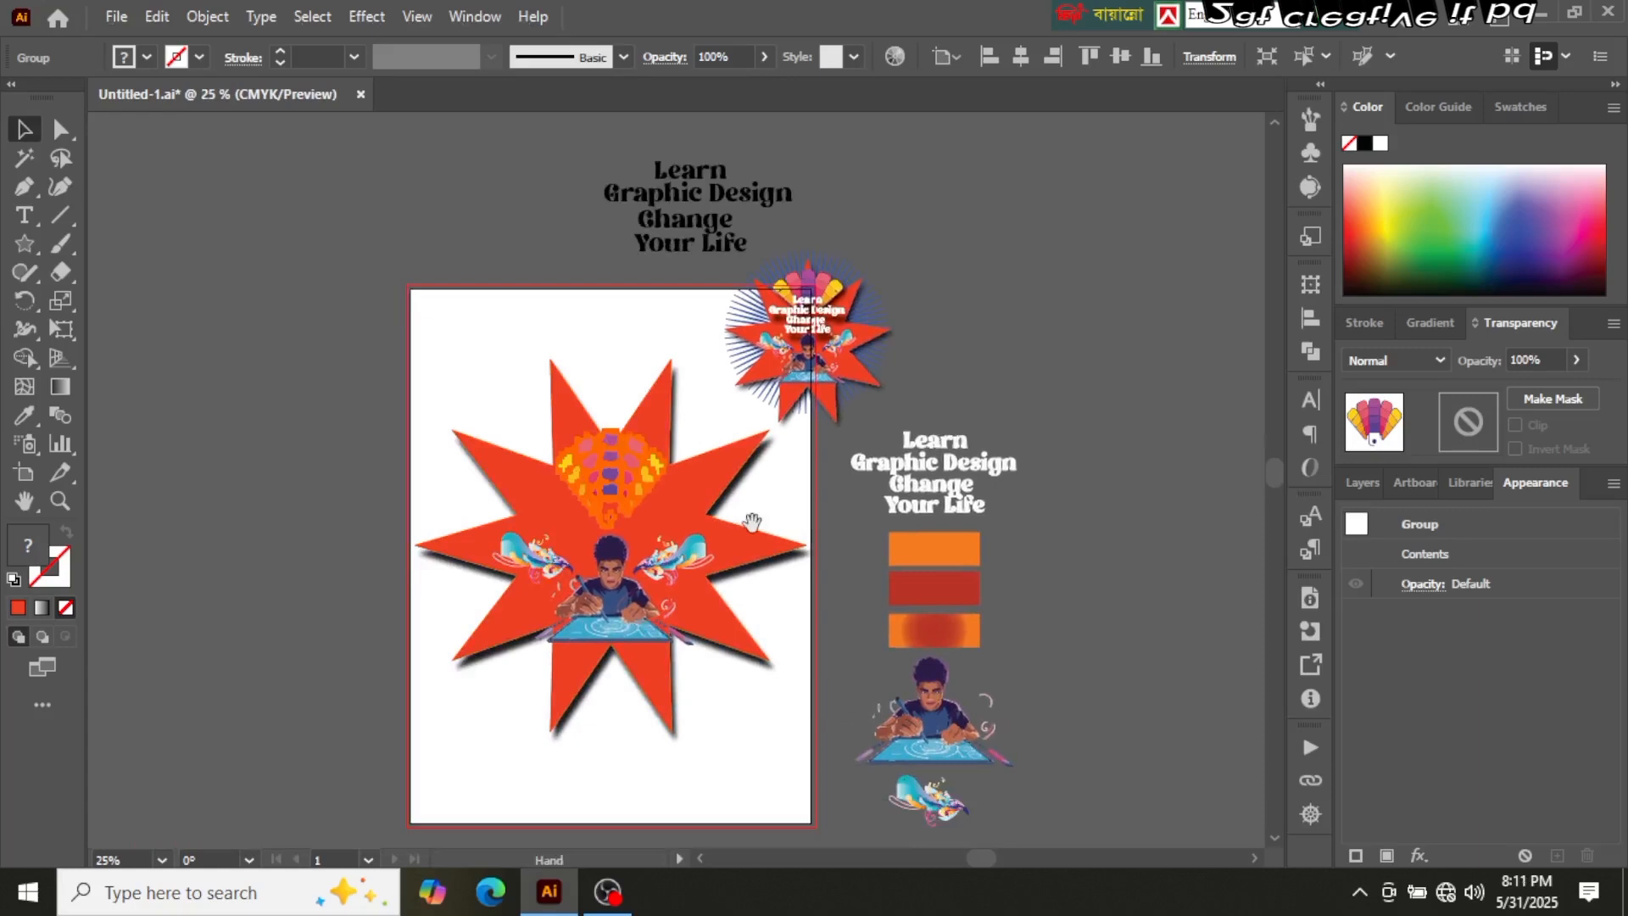
Step: Delete the shadowed ten-pointed star behind the artist, splash ornaments and swatch fan
{"action": "left_click", "coordinate": [657, 400]}
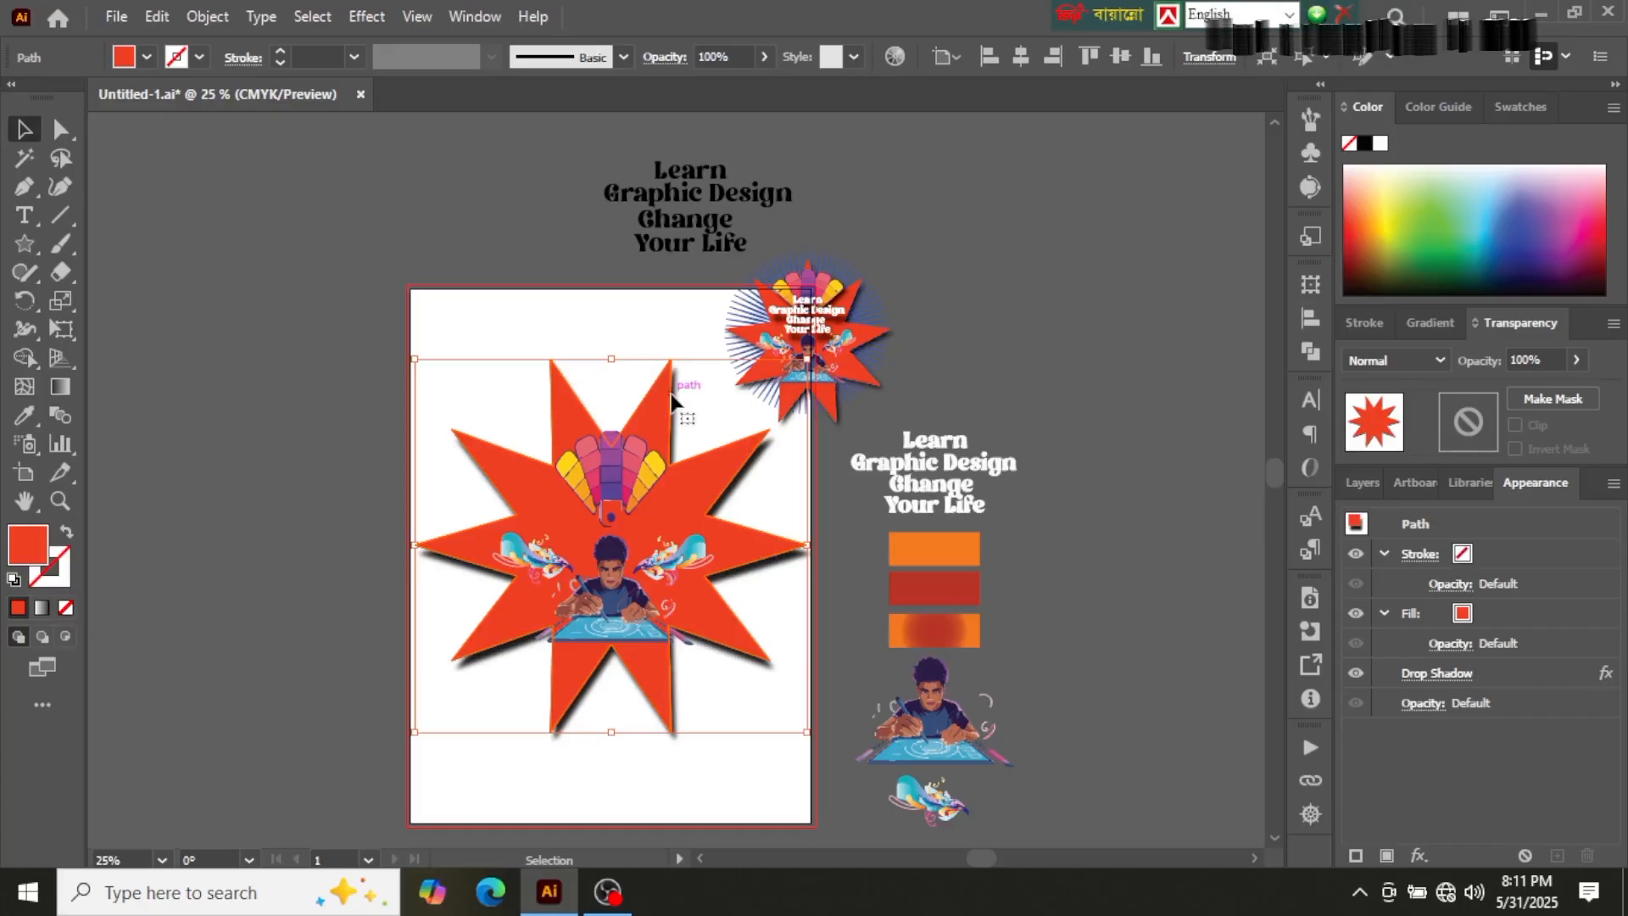
{"action": "key", "text": "Delete"}
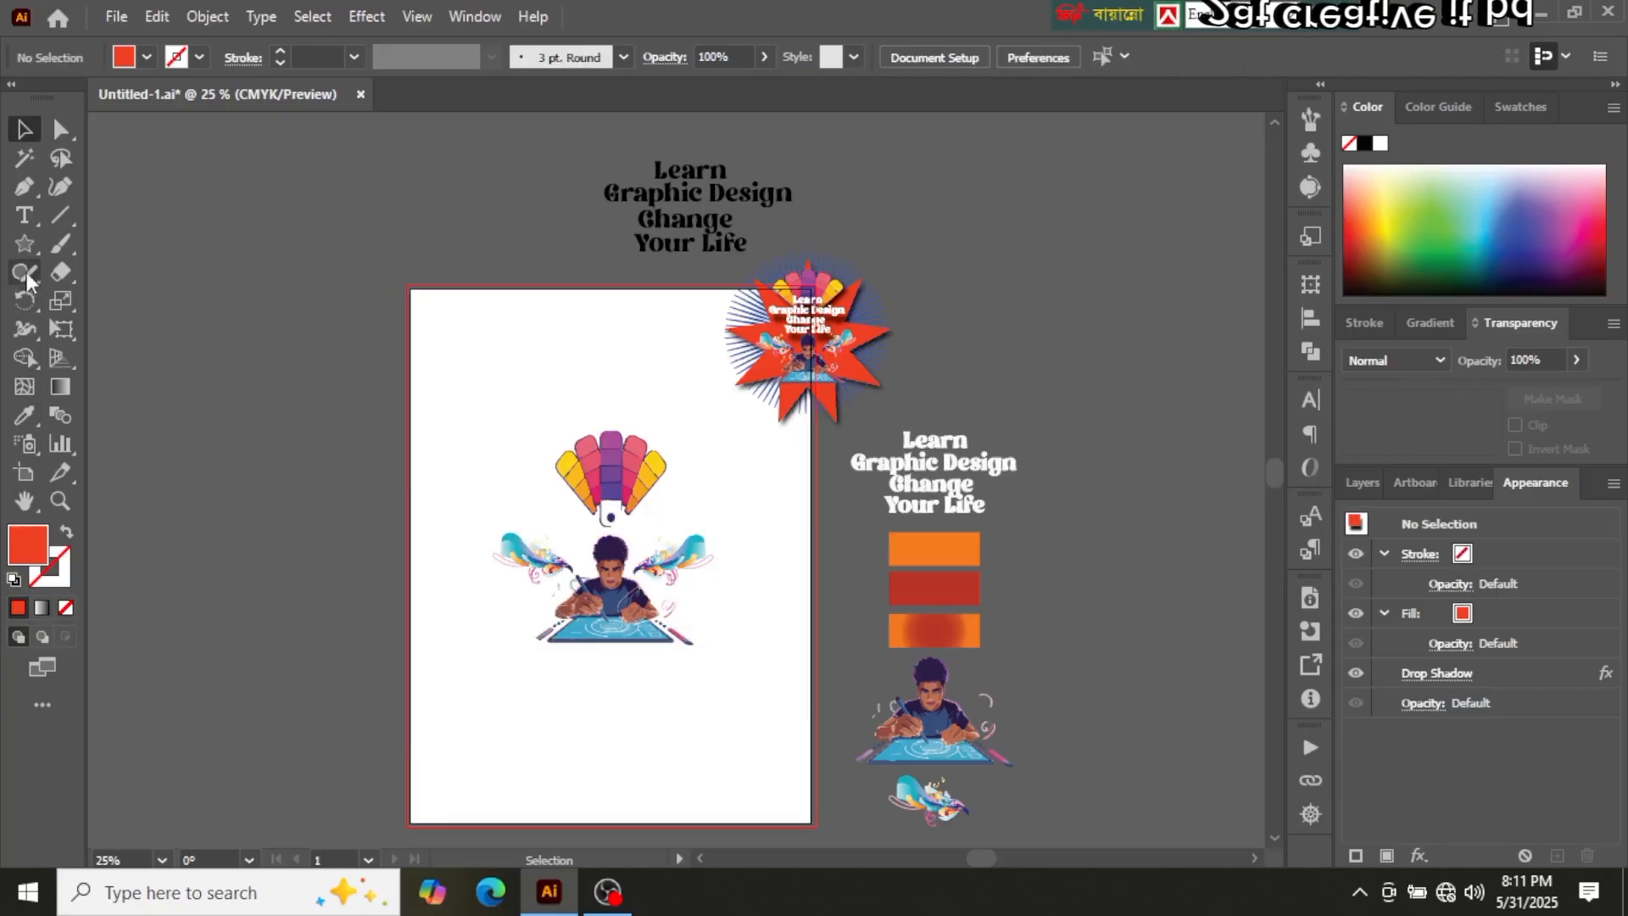
{"action": "left_click", "coordinate": [24, 244]}
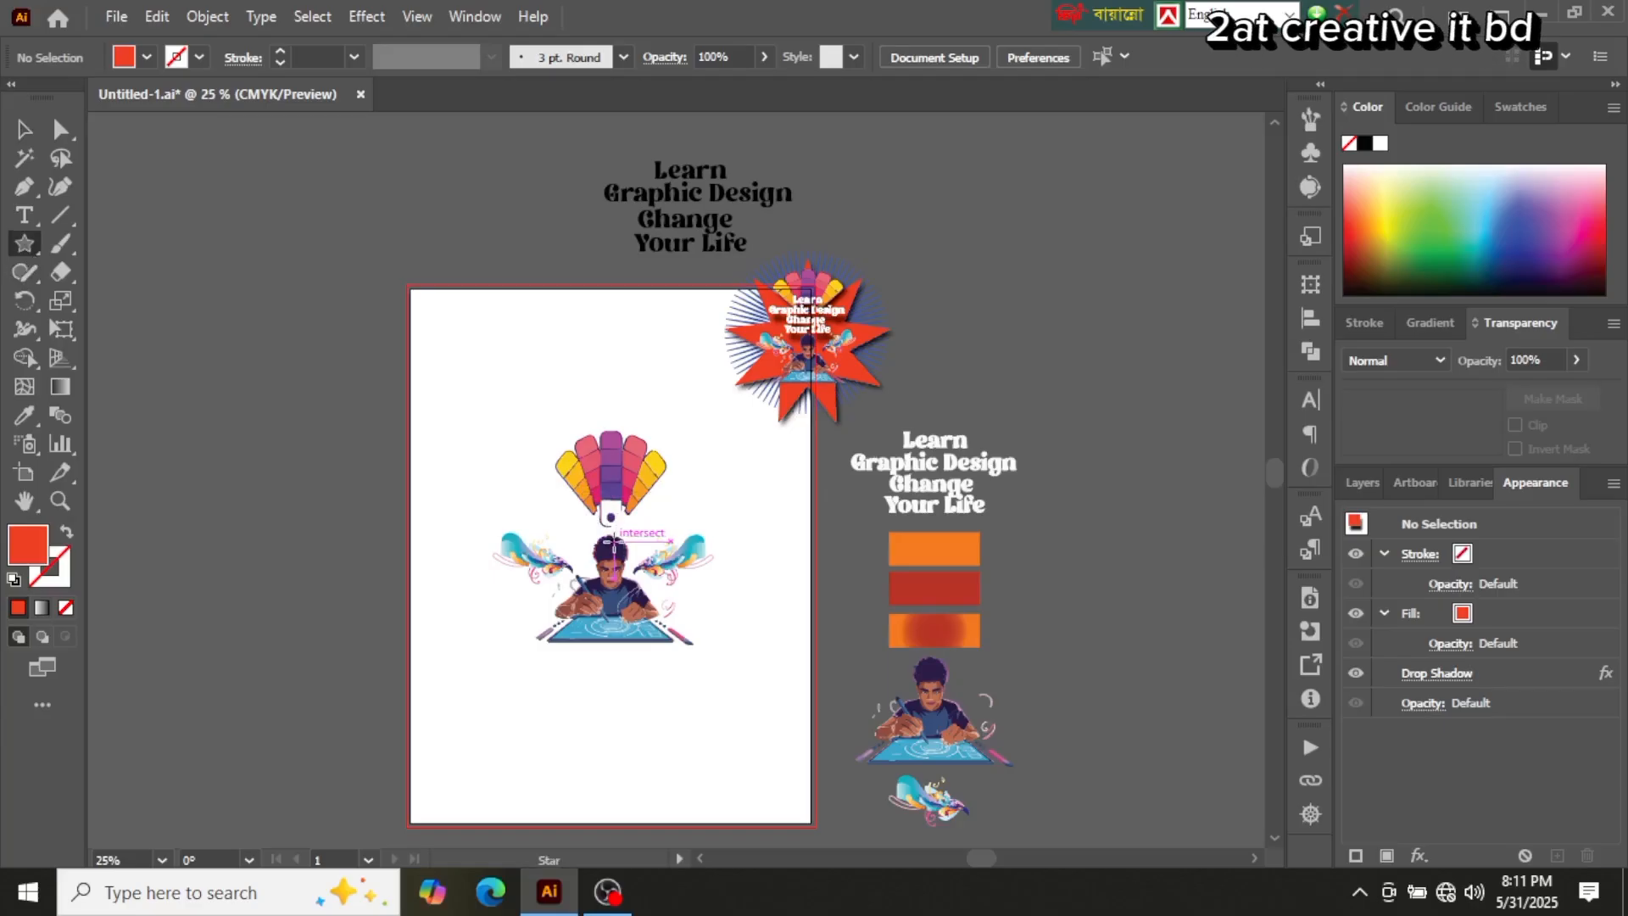
{"action": "left_click_drag", "start_coordinate": [609, 539], "coordinate": [722, 693]}
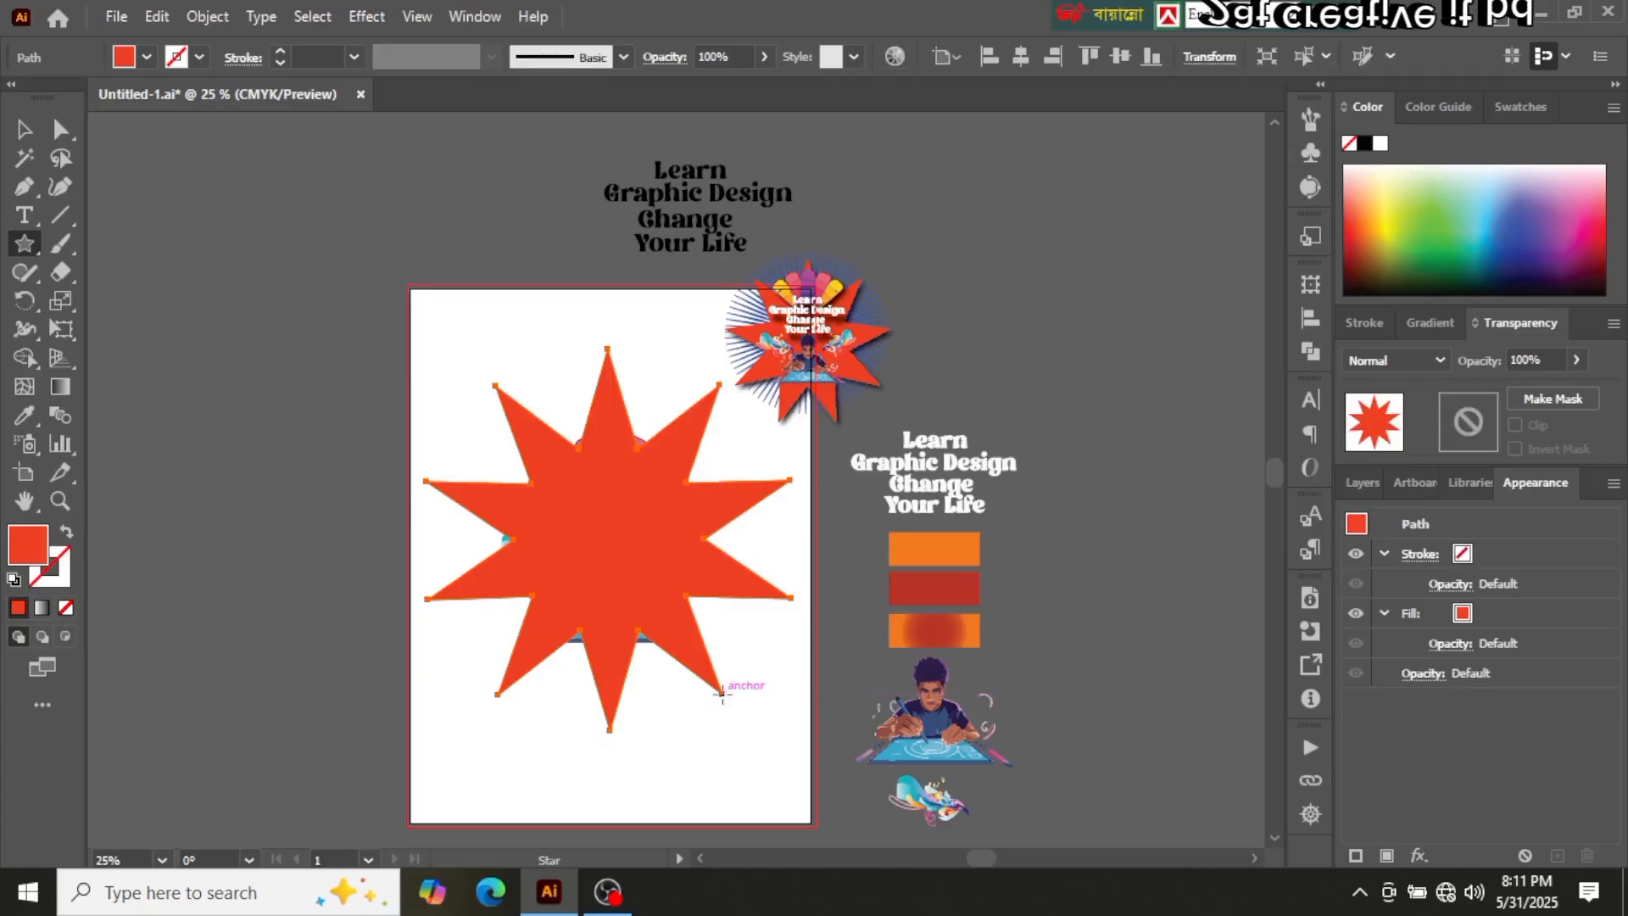
{"action": "key", "text": "Delete"}
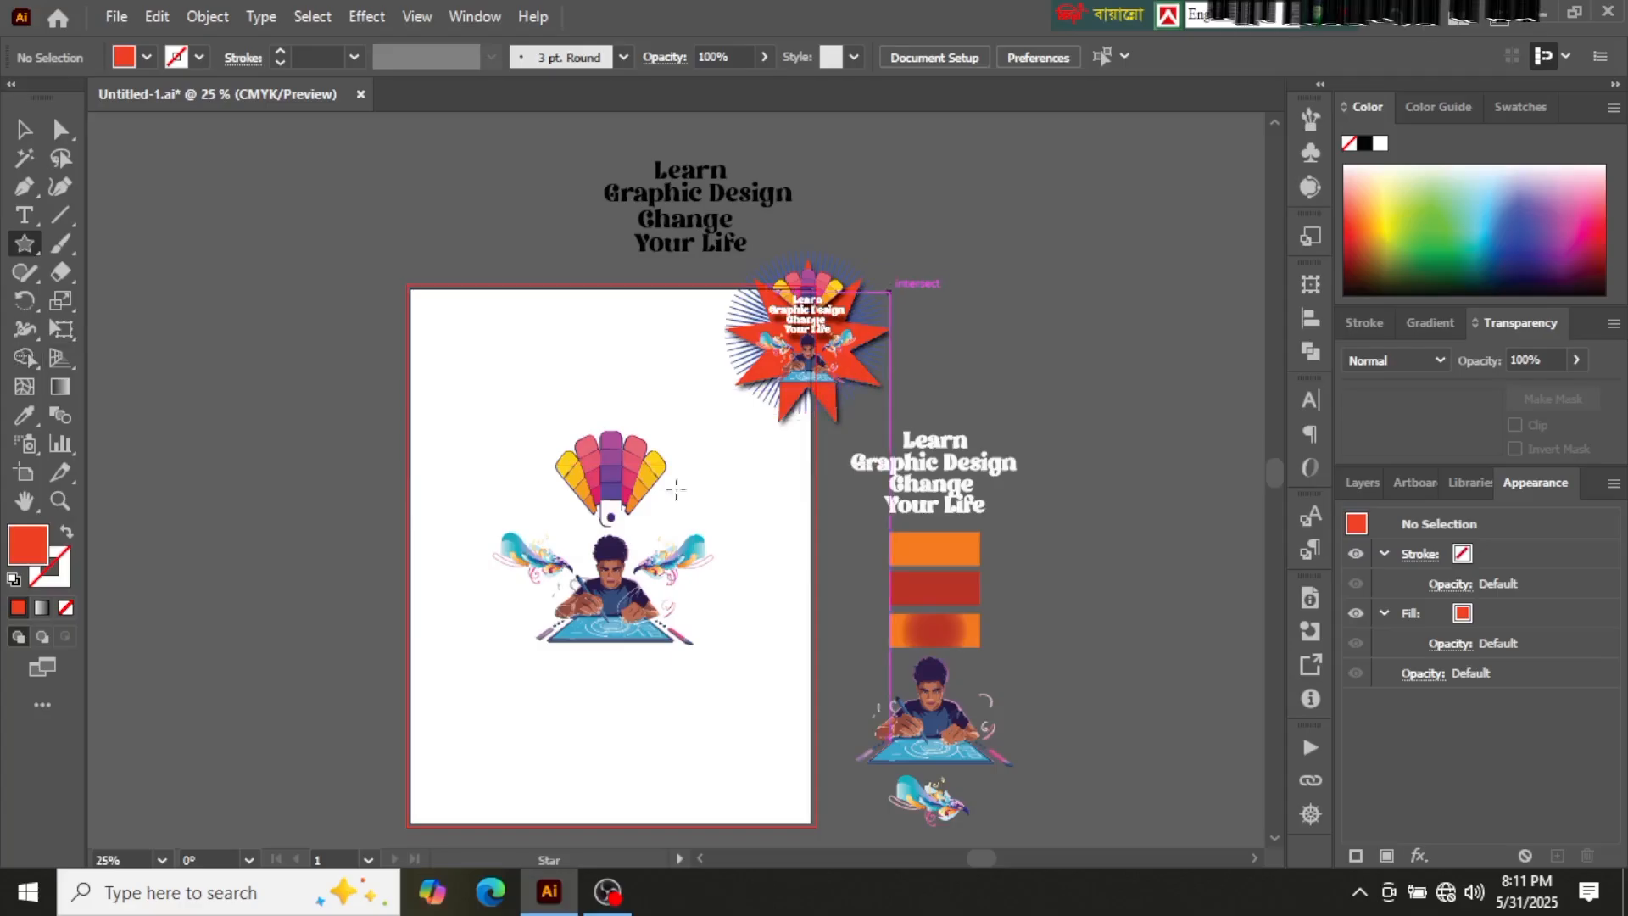
Step: Create a nine-pointed red star over the artwork with Radius 1 of 5.7219 in and Radius 2 of 2.8609 in
{"action": "left_click", "coordinate": [617, 551]}
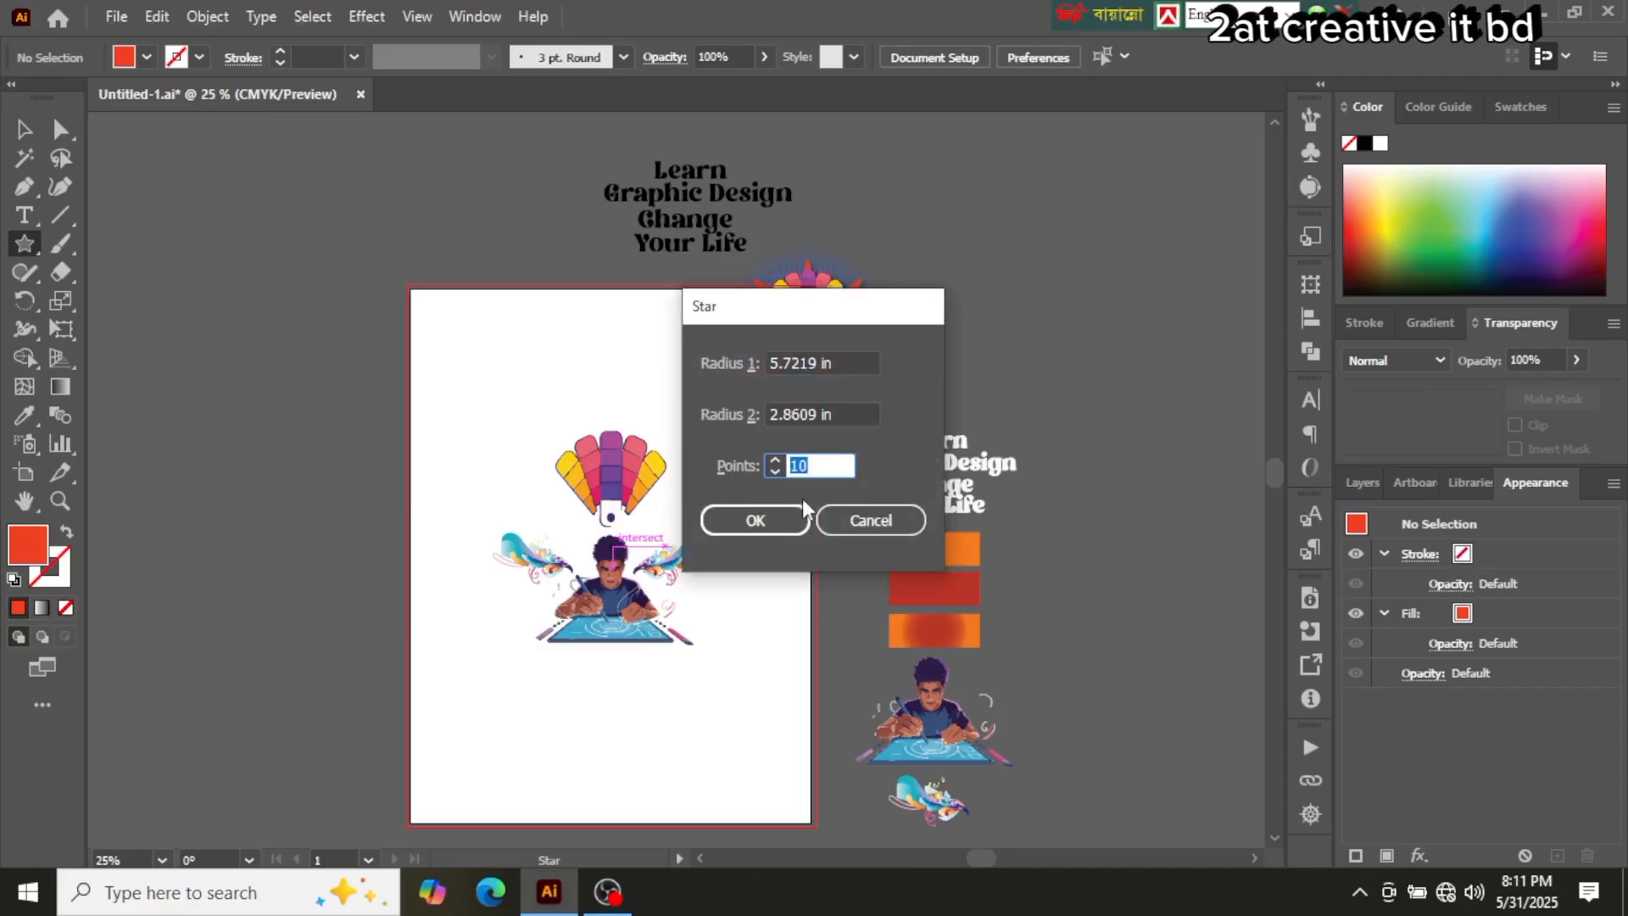
{"action": "type", "text": "9"}
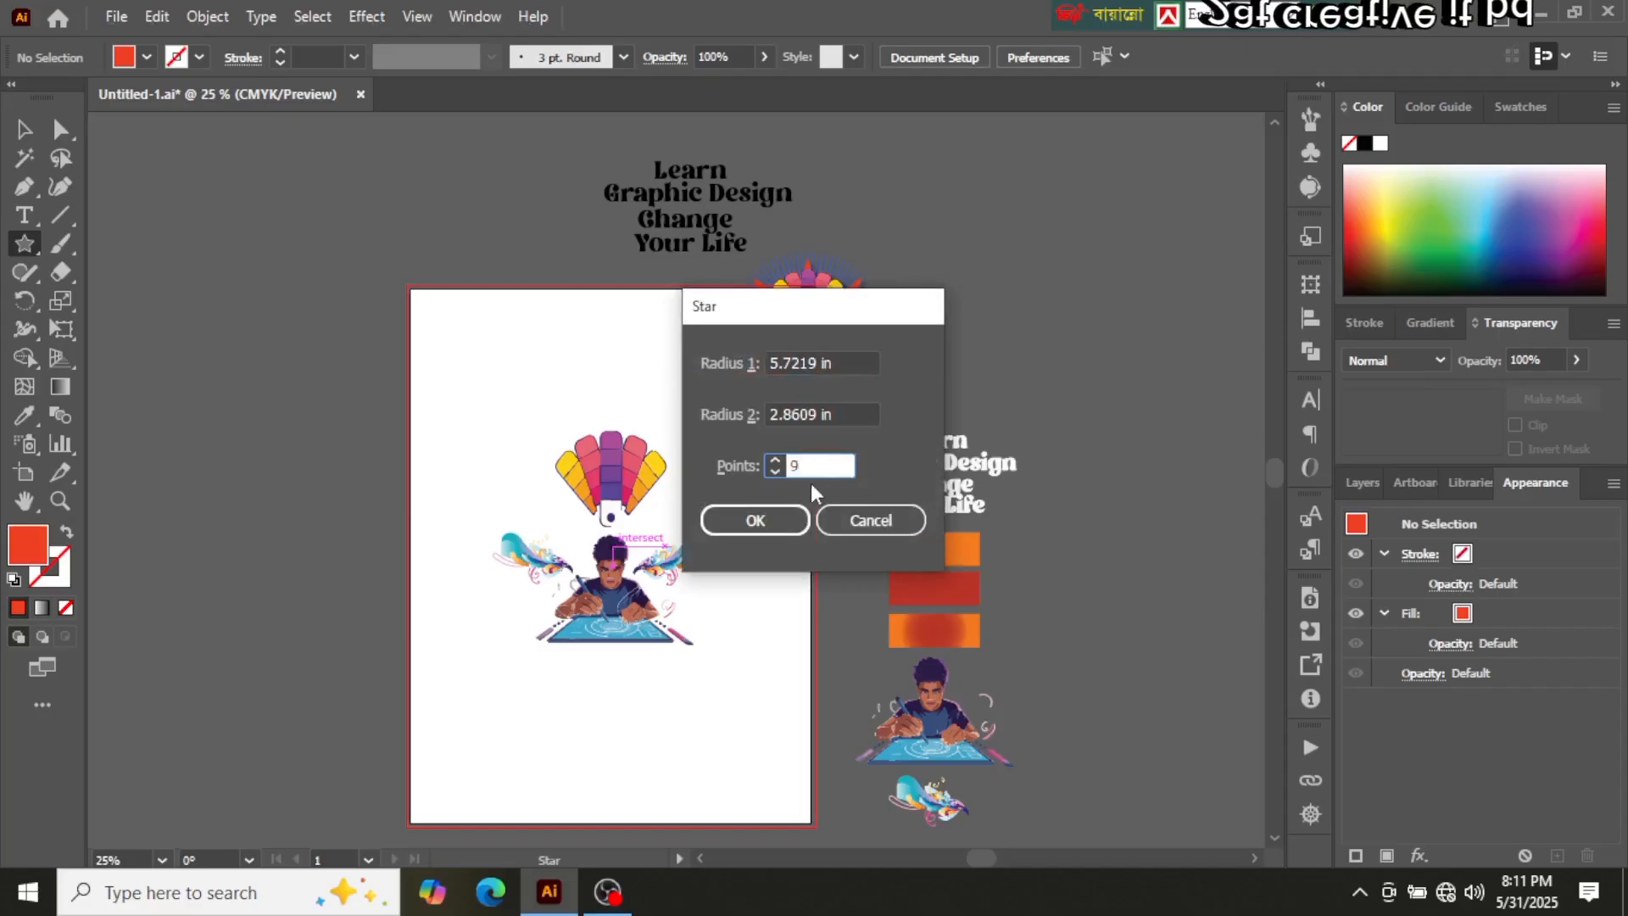
{"action": "left_click", "coordinate": [758, 519]}
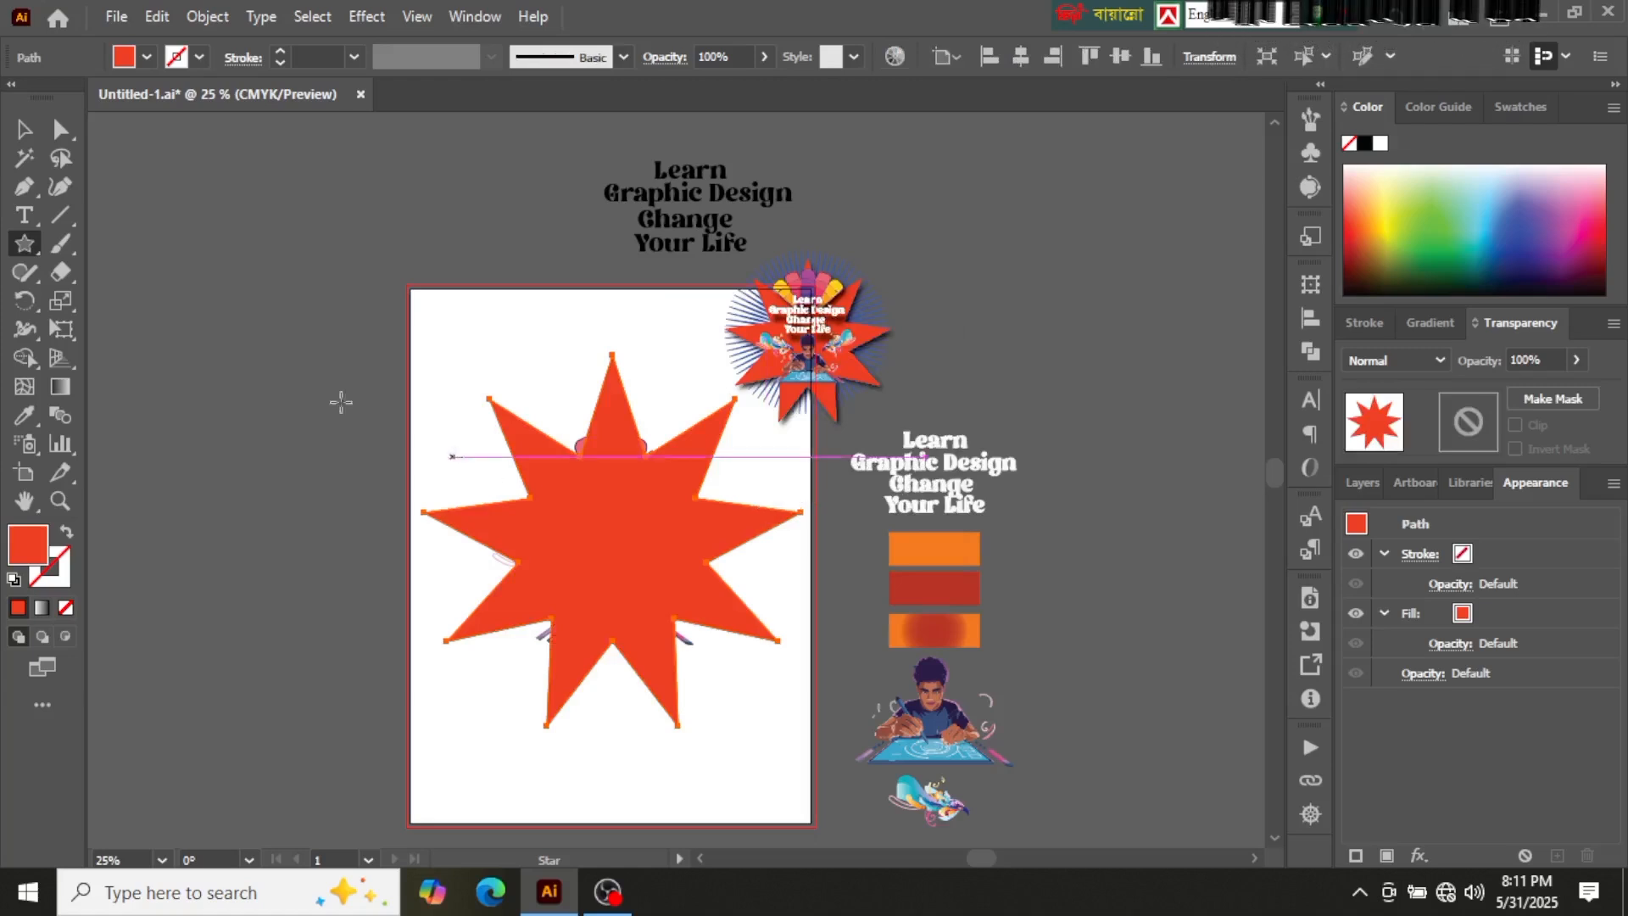
Step: Send the nine-pointed star behind the artist, splash ornaments and swatch fan
{"action": "left_click", "coordinate": [24, 130]}
{"action": "left_click", "coordinate": [149, 405]}
{"action": "left_click", "coordinate": [592, 561]}
{"action": "key", "text": "a"}
{"action": "left_click", "coordinate": [592, 562]}
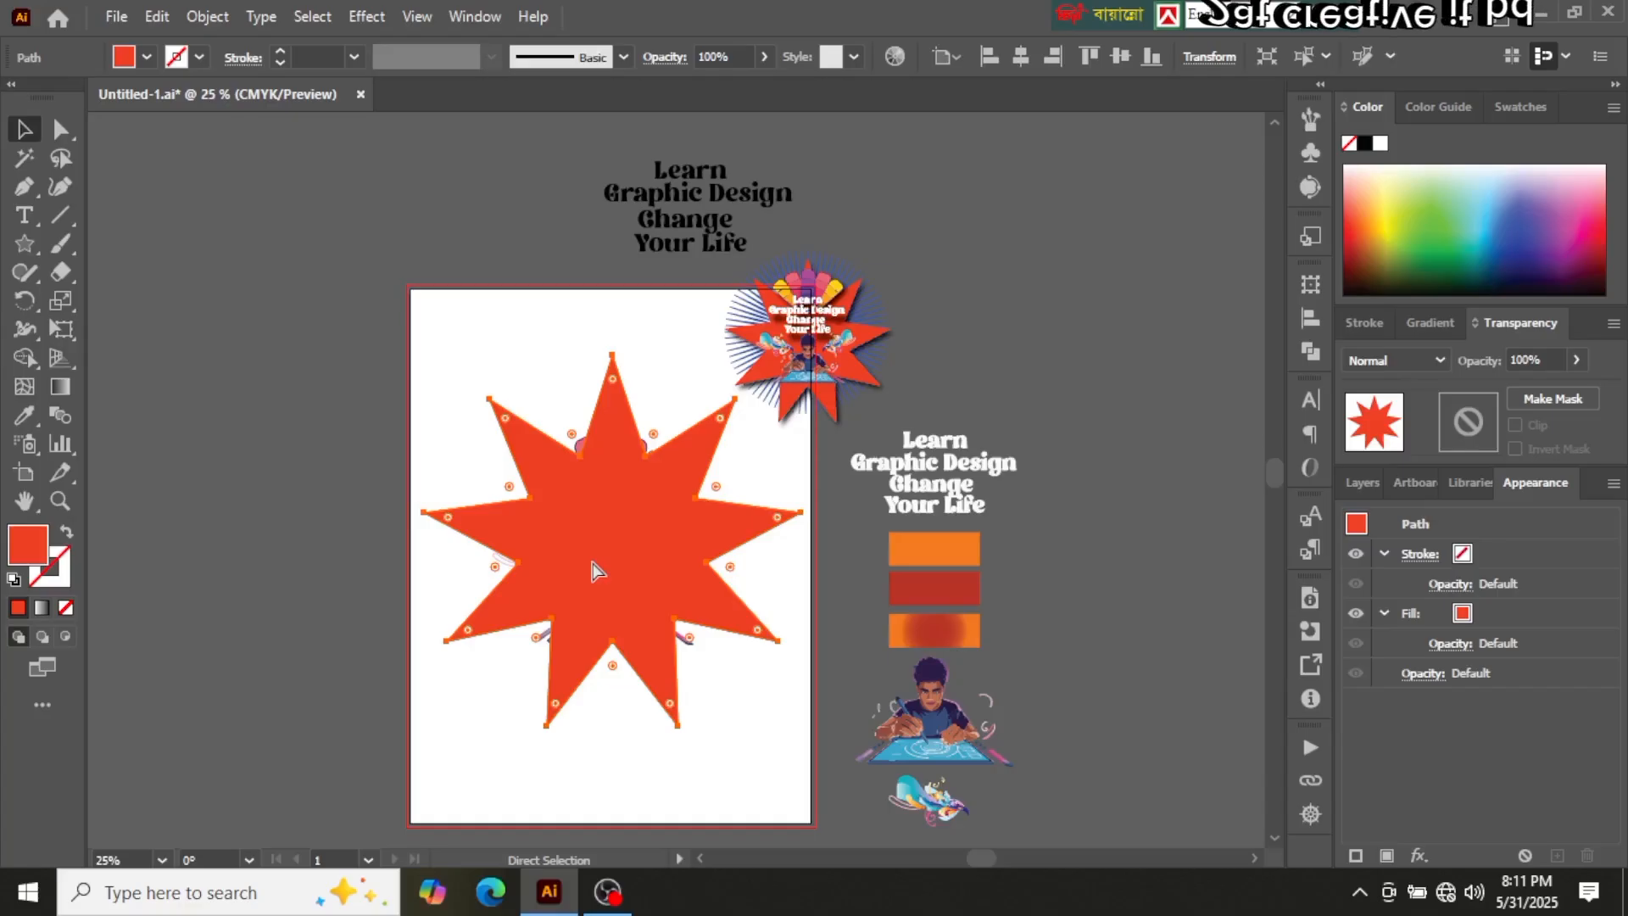
{"action": "key", "text": "Delete"}
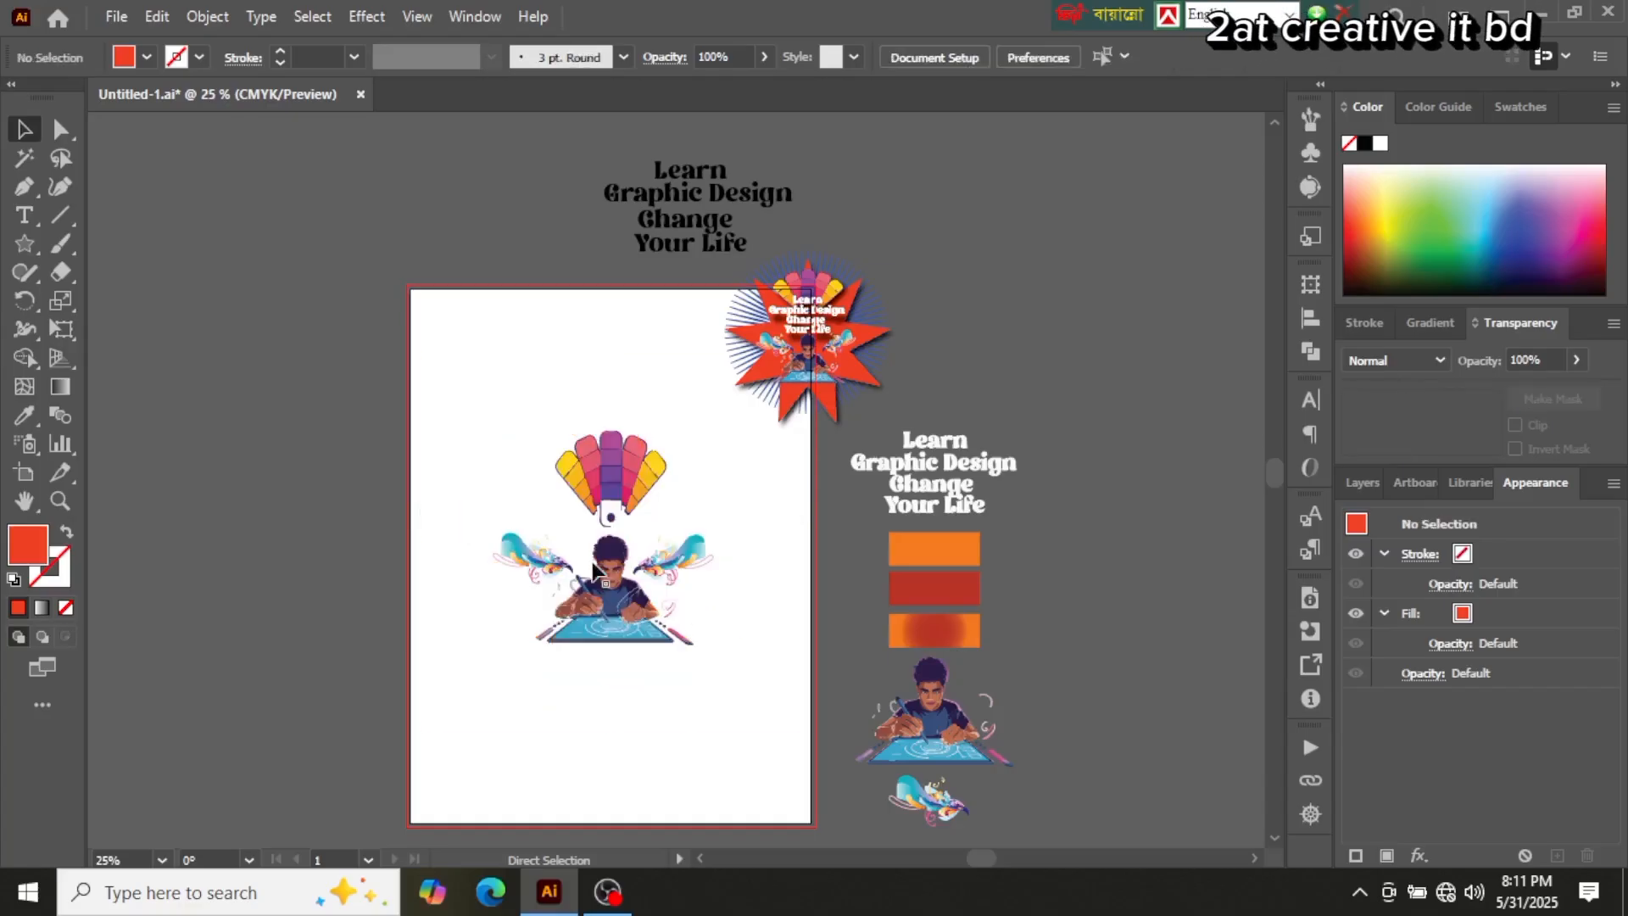
{"action": "key", "text": "ctrl+z"}
{"action": "left_click", "coordinate": [636, 734]}
{"action": "key", "text": "v"}
{"action": "left_click", "coordinate": [687, 513]}
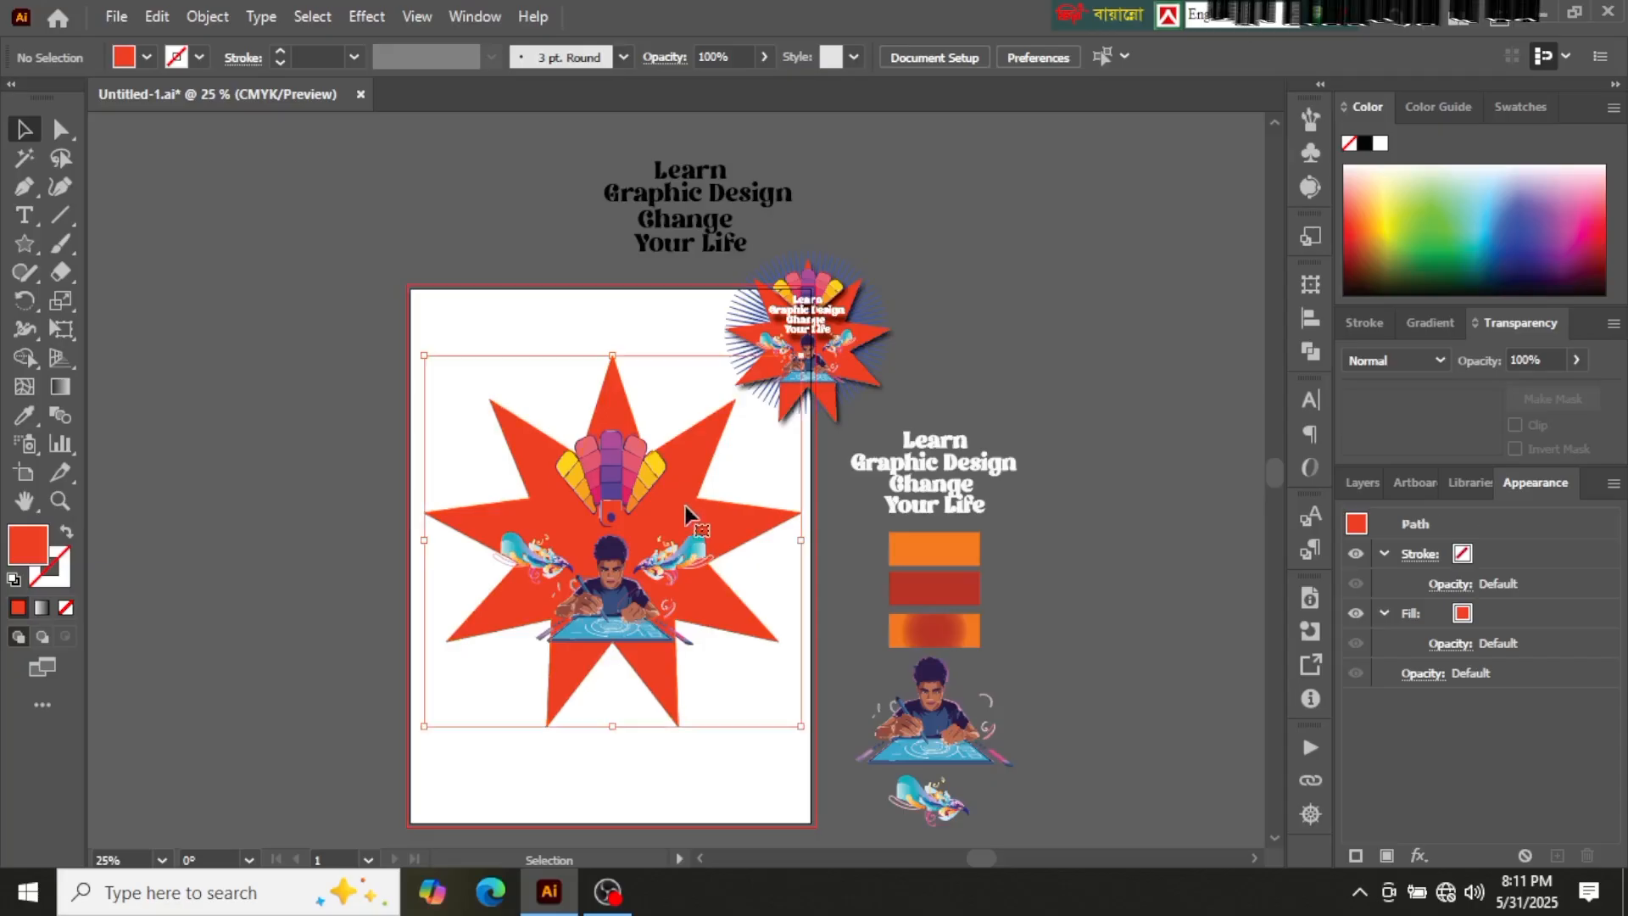
Step: Add a Multiply drop shadow to the star with 90% opacity, 0.125 in X offset, 0.25 in Y offset and 0.0694 in blur
{"action": "left_click", "coordinate": [1419, 855]}
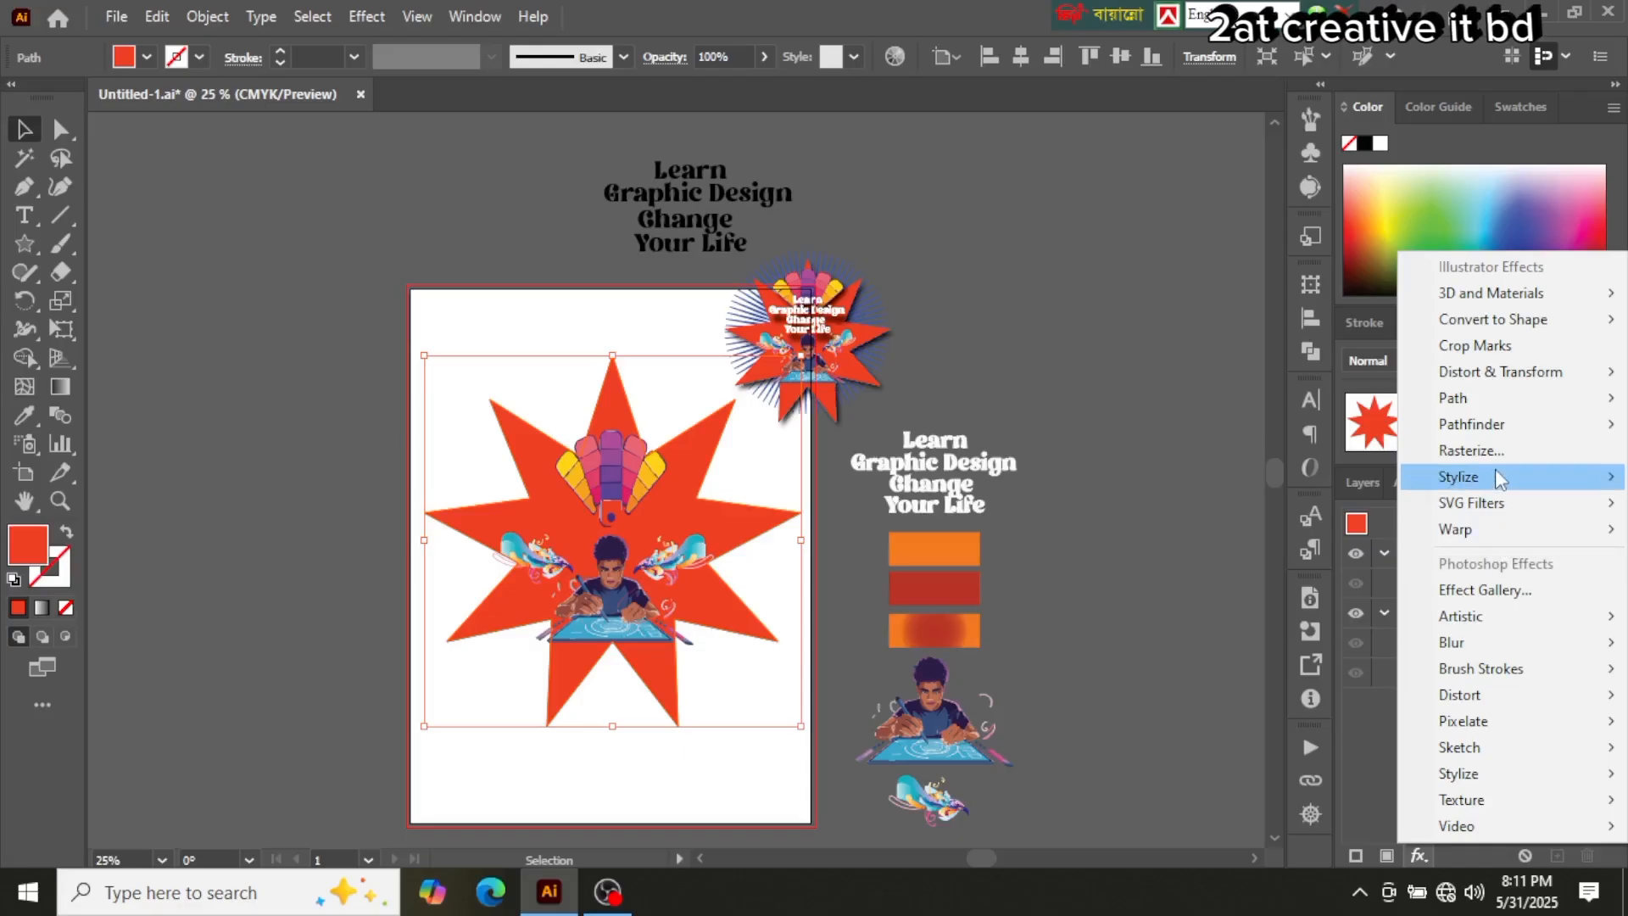
{"action": "mouse_move", "coordinate": [1480, 479]}
{"action": "left_click", "coordinate": [1282, 473]}
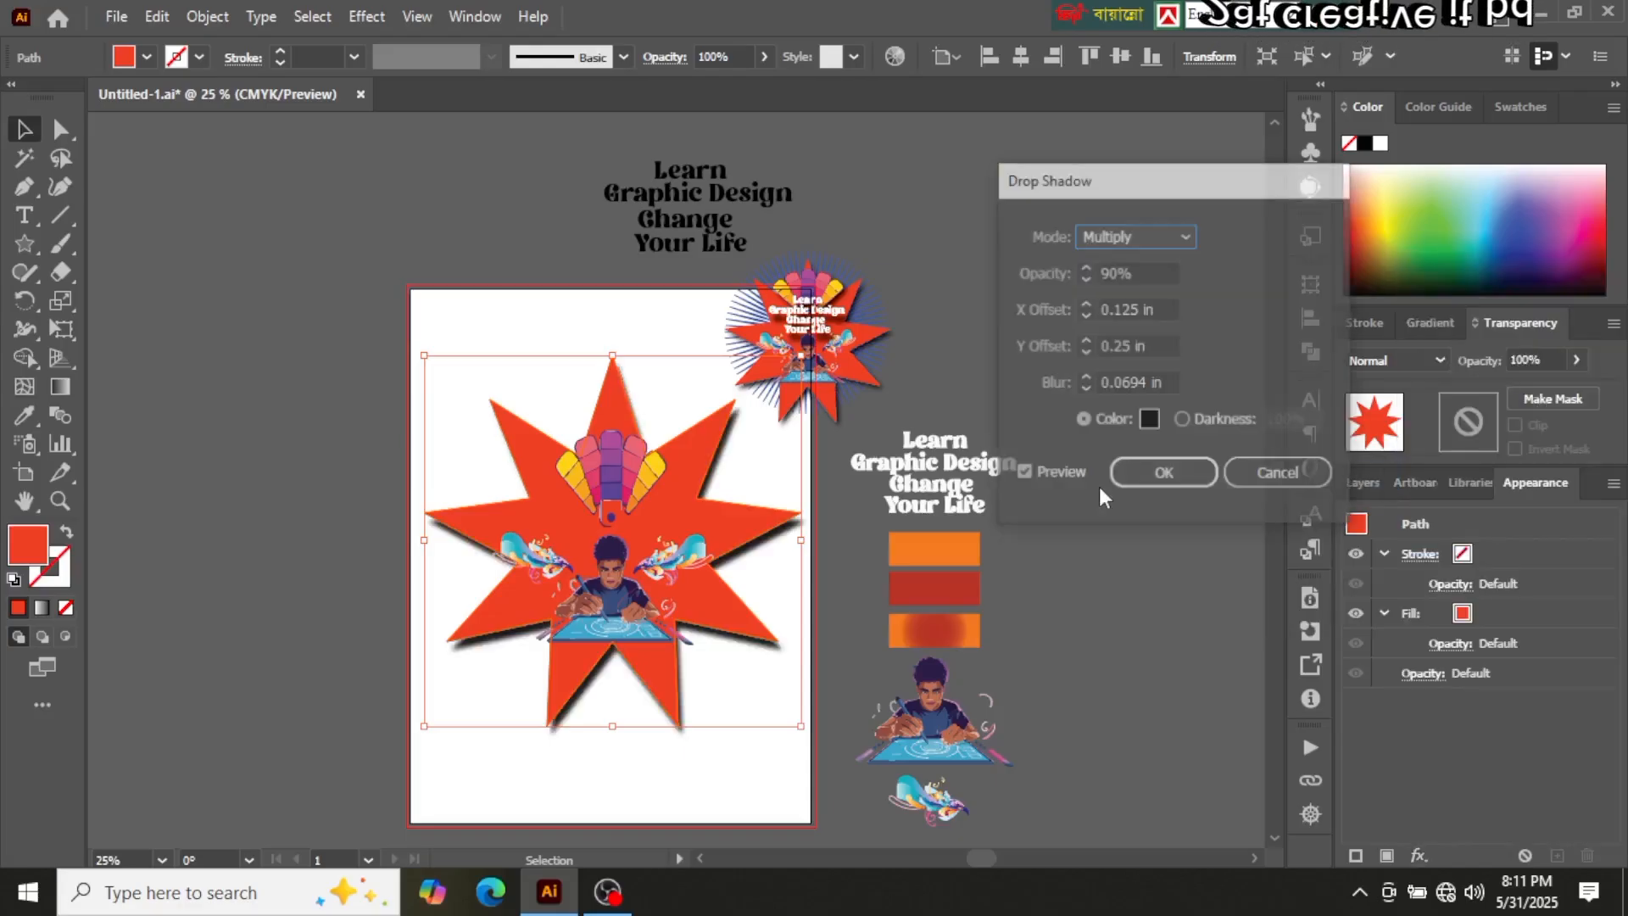
{"action": "left_click", "coordinate": [1181, 492]}
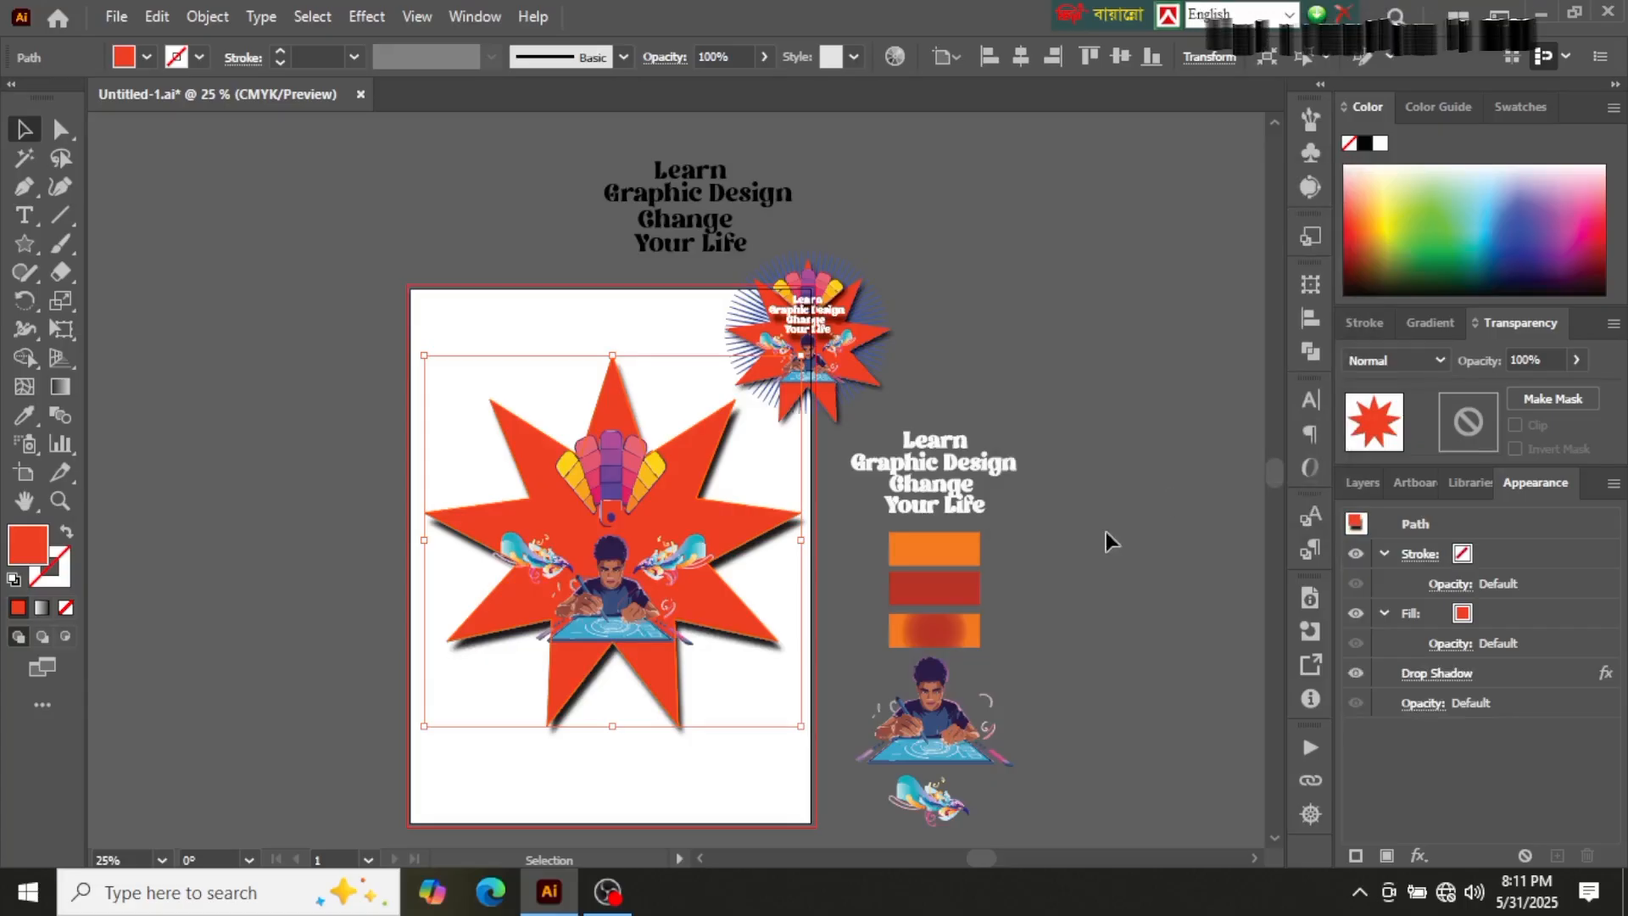
{"action": "left_click", "coordinate": [1060, 538]}
Step: Move the drawing artist slightly upward on the star, toward the swatch fan
{"action": "scroll", "coordinate": [618, 556], "scroll_direction": "up", "scroll_amount": 3}
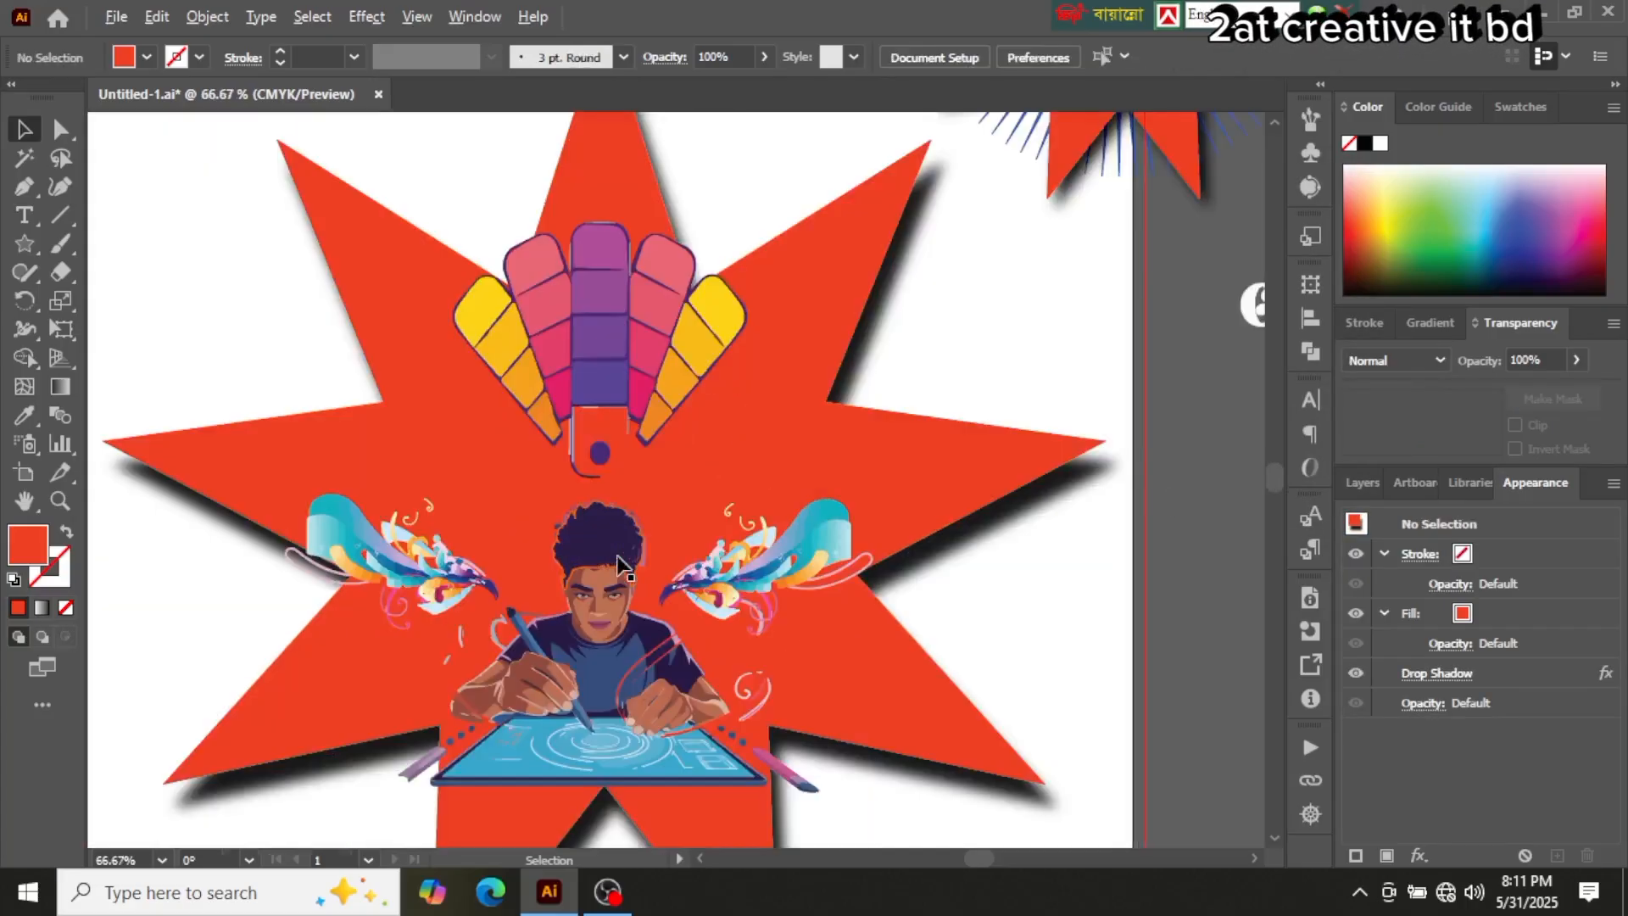
{"action": "left_click_drag", "start_coordinate": [641, 637], "coordinate": [605, 500]}
{"action": "left_click", "coordinate": [583, 531]}
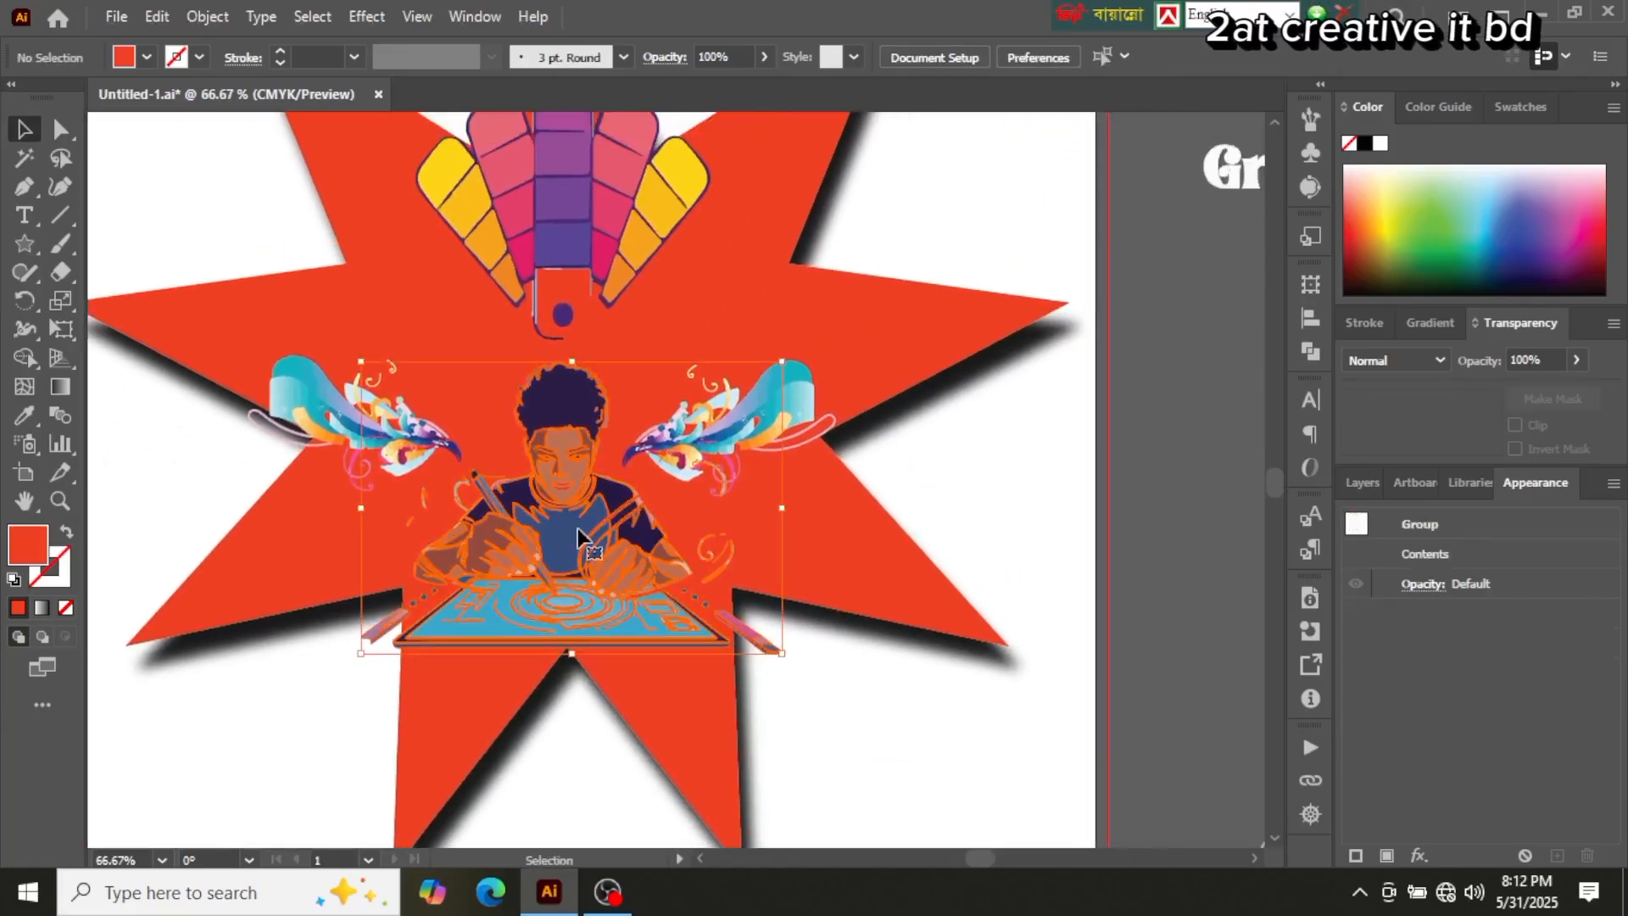
{"action": "left_click_drag", "start_coordinate": [557, 527], "coordinate": [558, 523]}
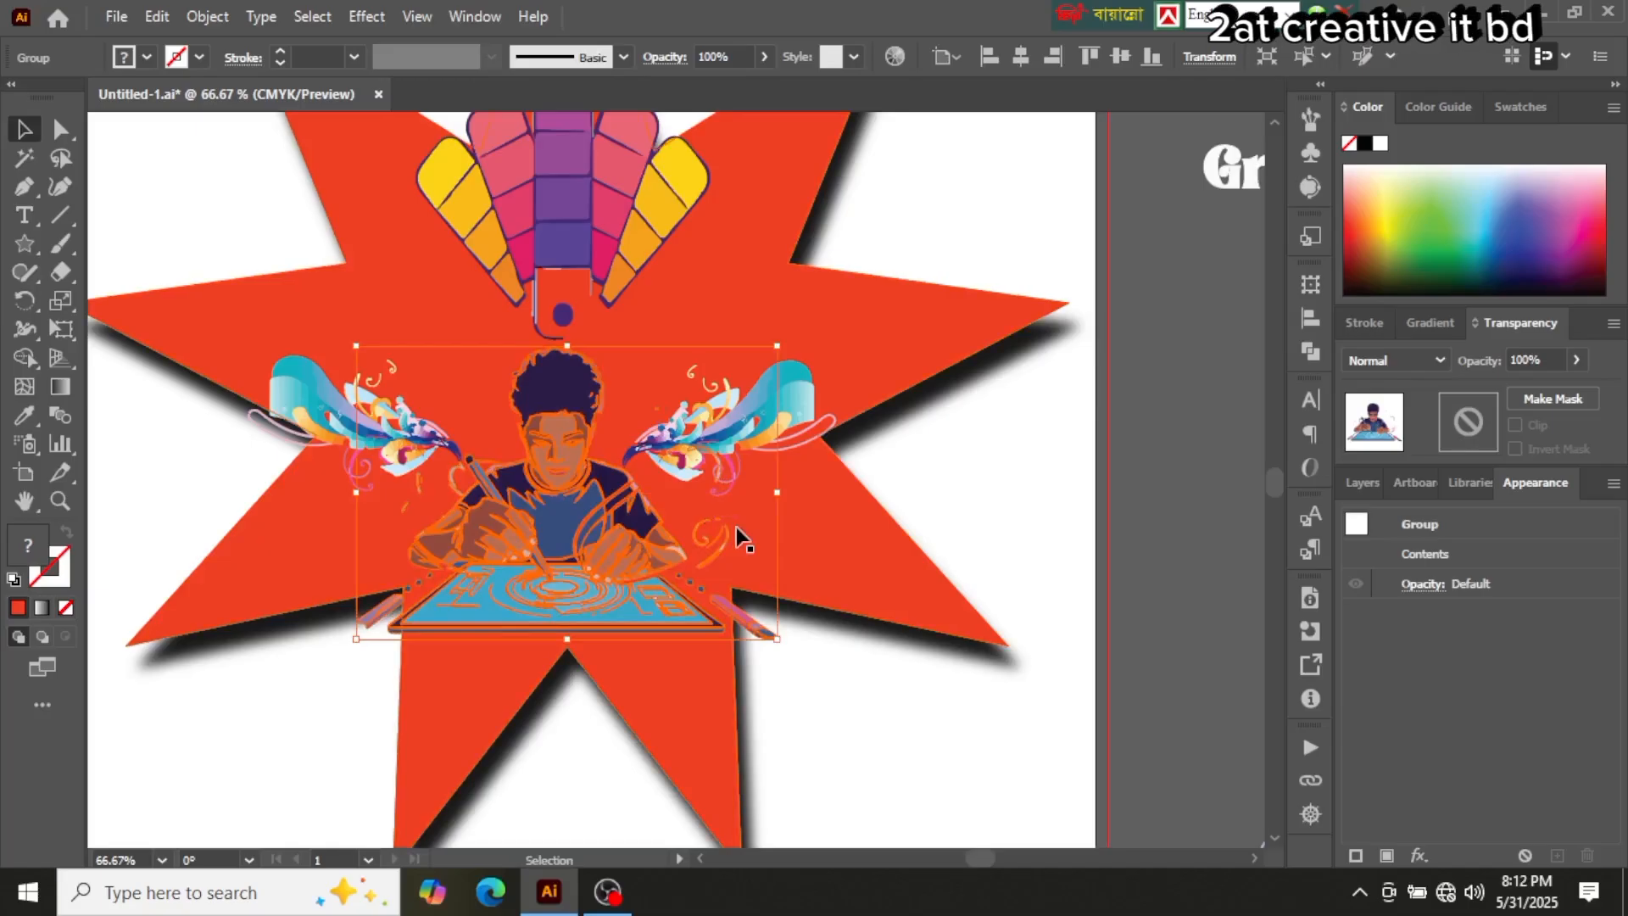
Step: Enlarge the star proportionally to almost the artboard's width and nudge it left so it sits centered on the artboard
{"action": "scroll", "coordinate": [736, 526], "scroll_direction": "down", "scroll_amount": 2}
{"action": "scroll", "coordinate": [736, 526], "scroll_direction": "up", "scroll_amount": 1}
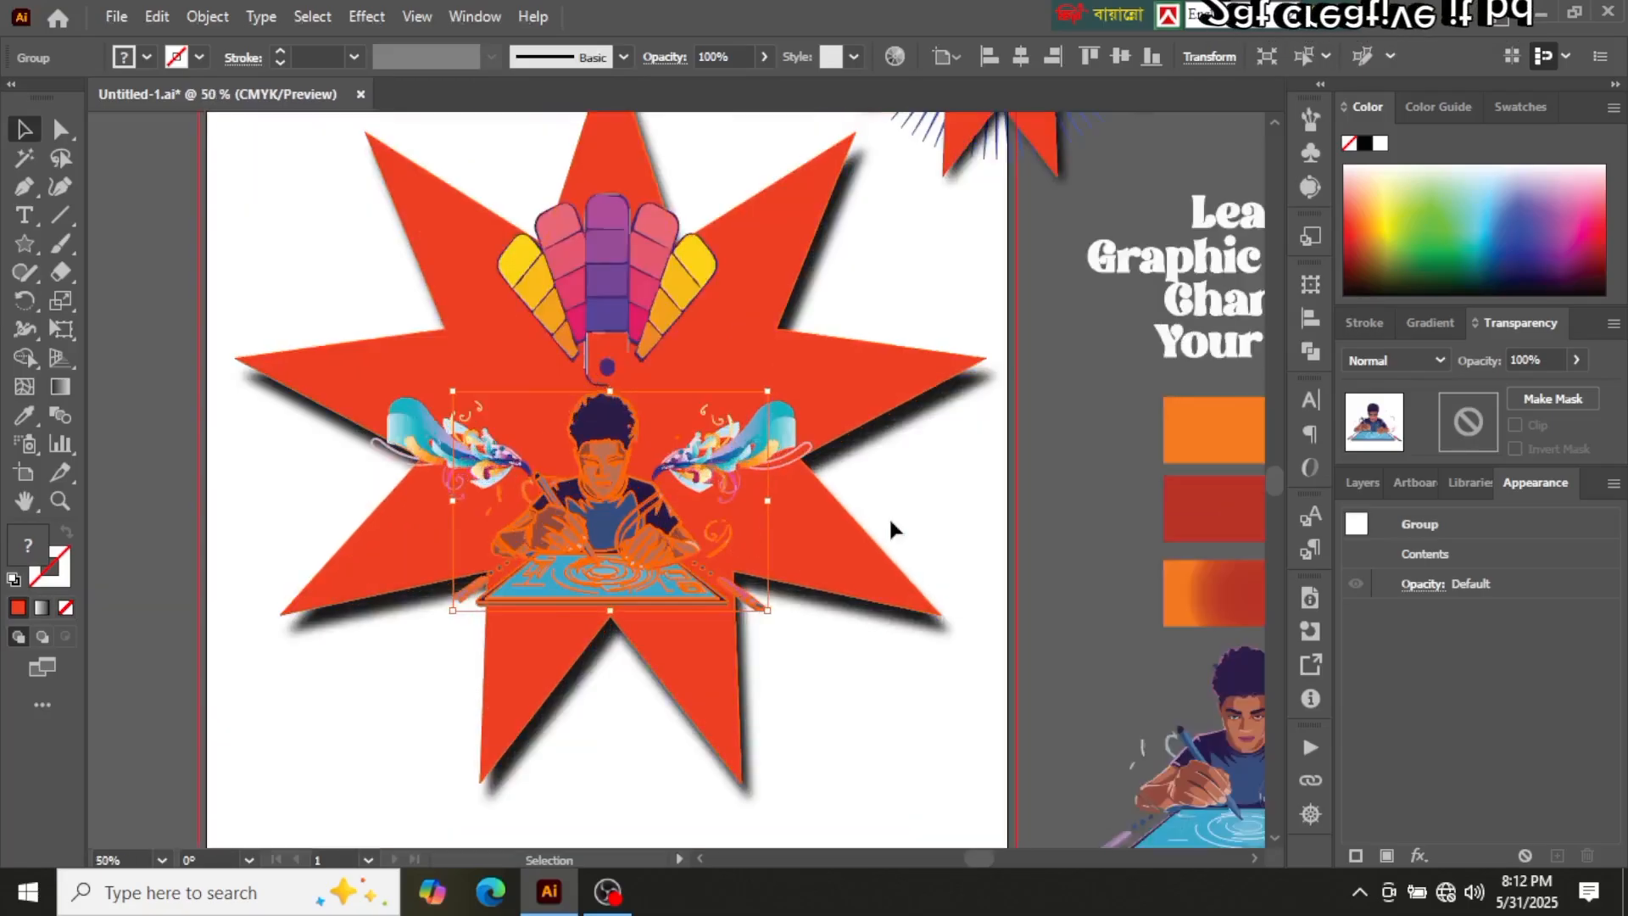
{"action": "left_click", "coordinate": [847, 563]}
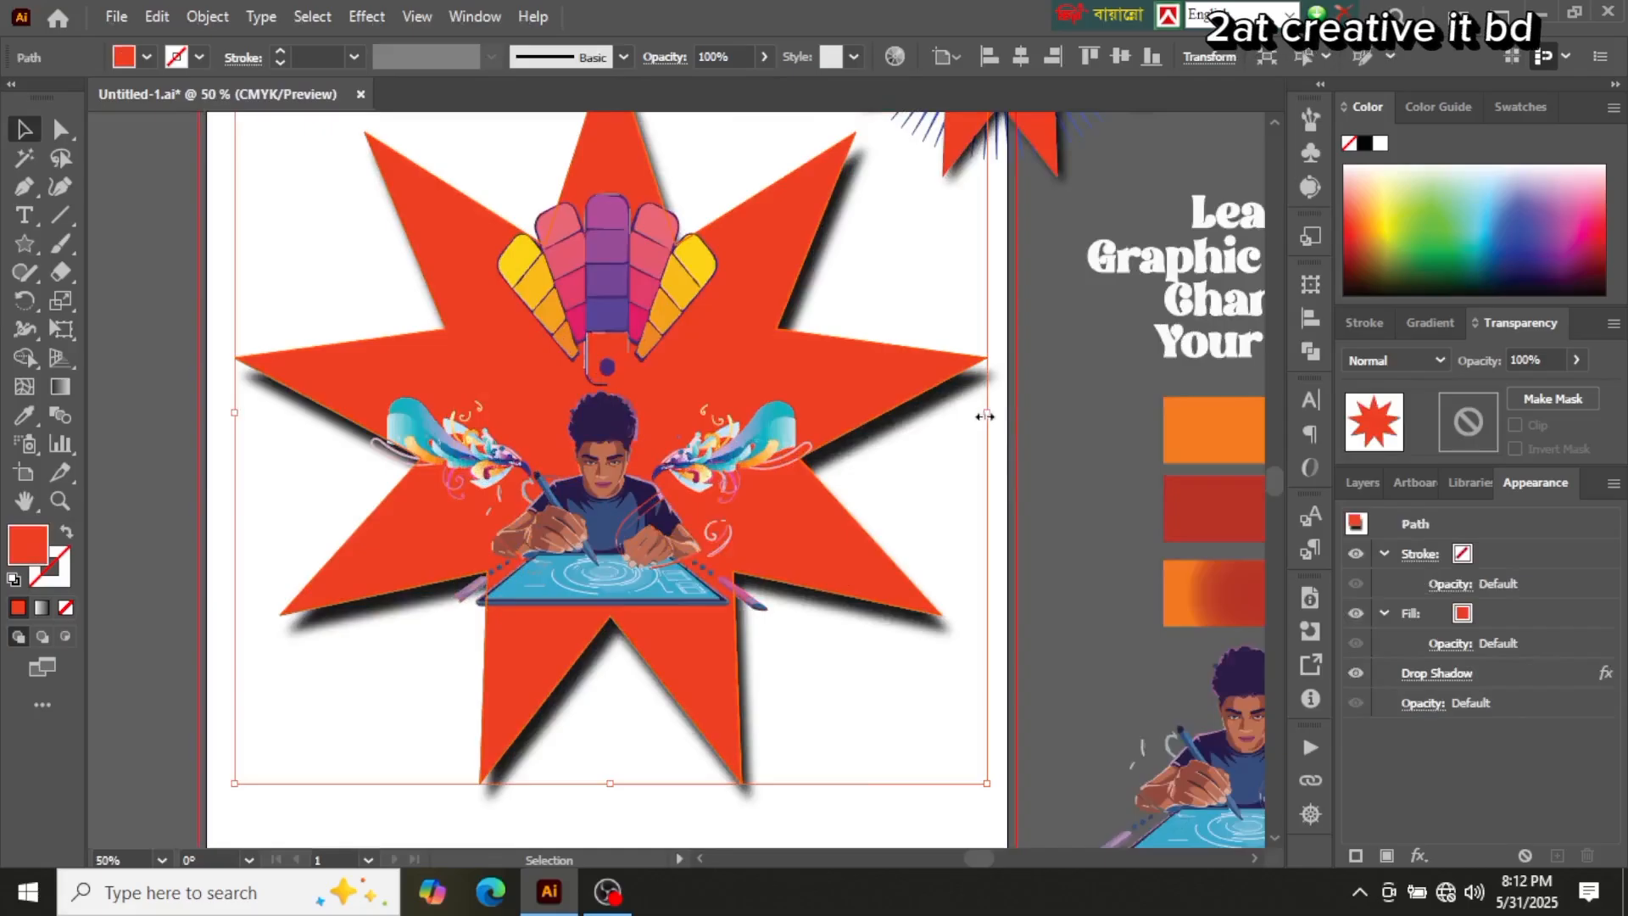
{"action": "left_click_drag", "start_coordinate": [985, 417], "coordinate": [1013, 420]}
{"action": "key", "text": "Left"}
{"action": "key", "text": "Left"}
{"action": "key", "text": "Left"}
{"action": "key", "text": "Left"}
{"action": "key", "text": "Left"}
{"action": "key", "text": "Left"}
{"action": "key", "text": "Left"}
{"action": "left_click", "coordinate": [1053, 422]}
Step: Enlarge the drawing artist slightly and reposition it centered above the notch between the star's two lowest points
{"action": "left_click", "coordinate": [642, 573]}
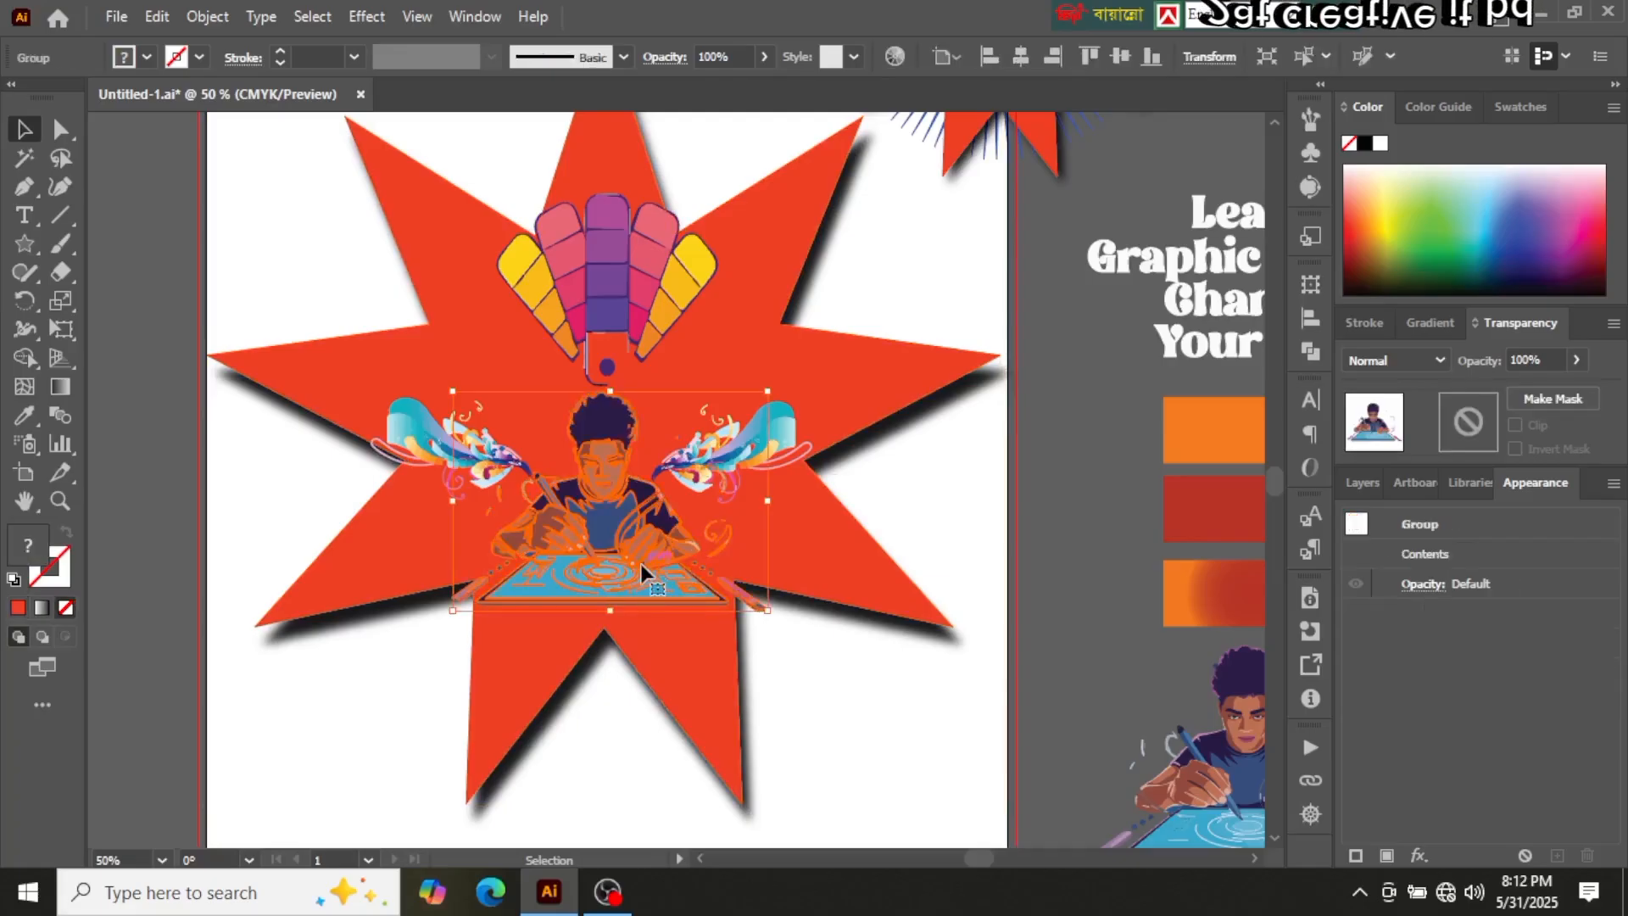
{"action": "left_click_drag", "start_coordinate": [769, 610], "coordinate": [782, 634]}
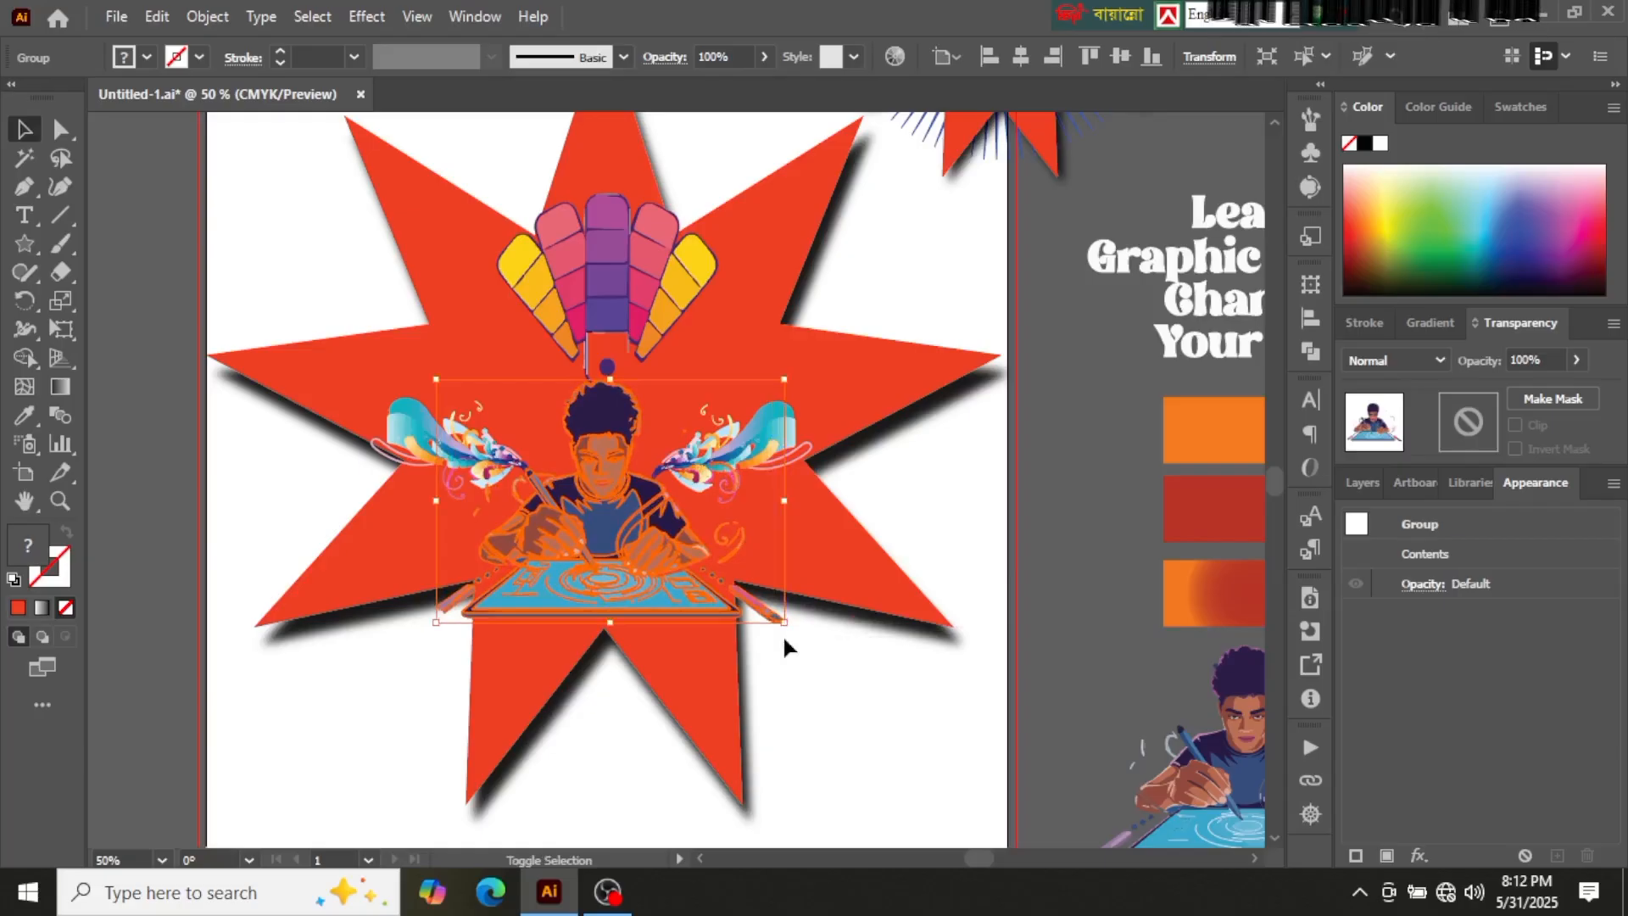
{"action": "mouse_move", "coordinate": [632, 535]}
{"action": "left_mouse_down"}
{"action": "mouse_move", "coordinate": [609, 542]}
{"action": "mouse_move", "coordinate": [633, 548]}
{"action": "left_mouse_up"}
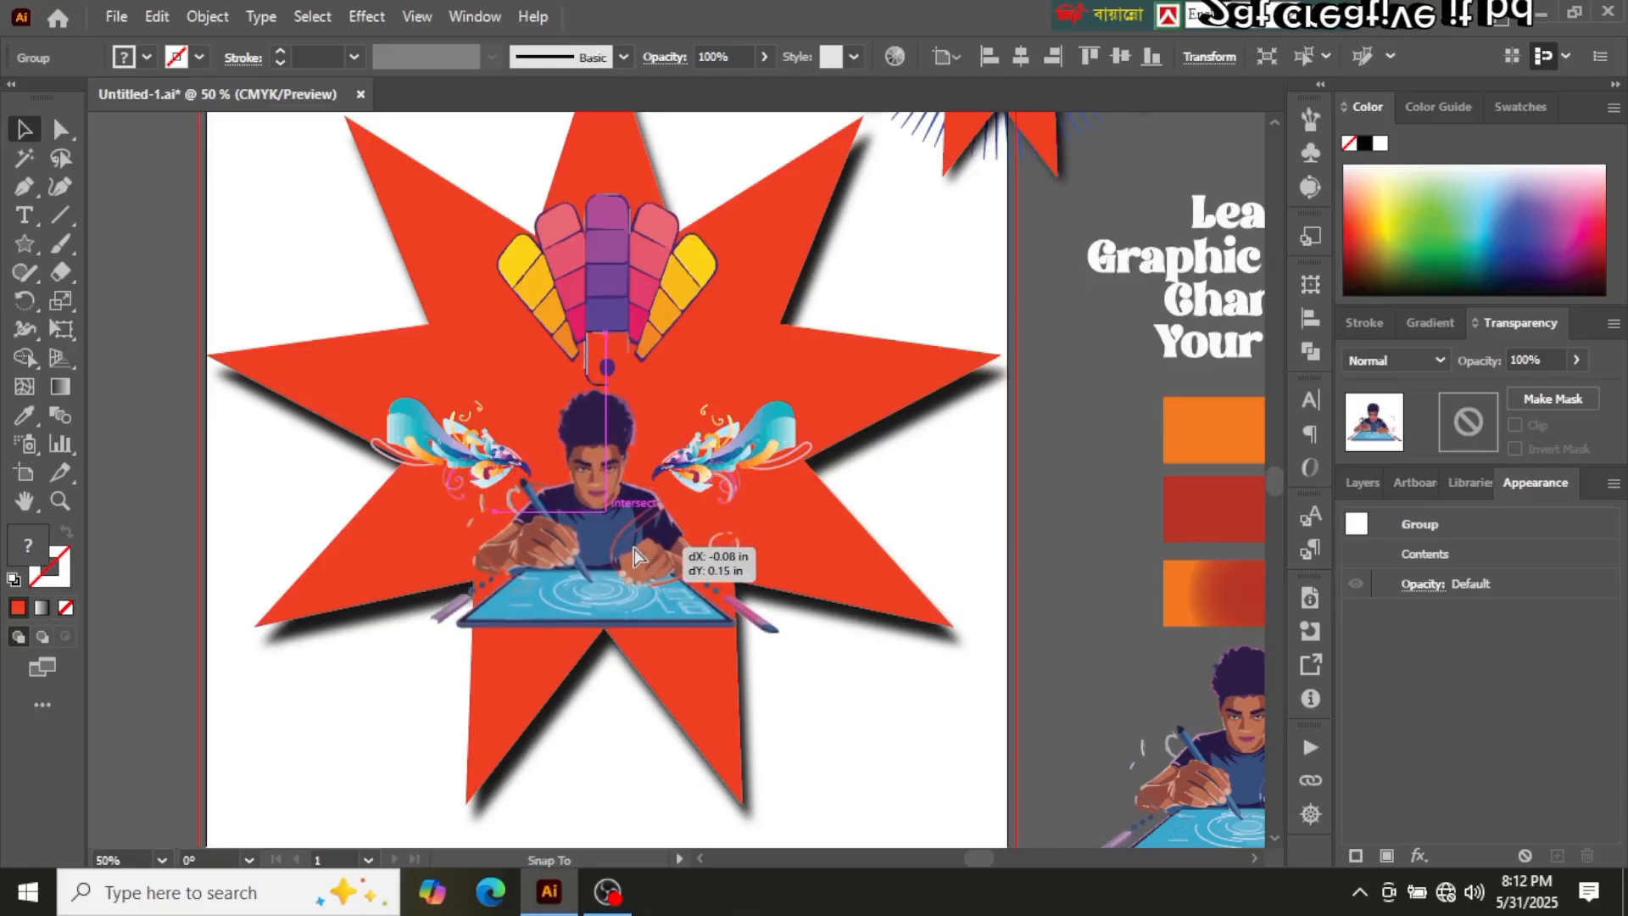
{"action": "left_click_drag", "start_coordinate": [634, 548], "coordinate": [633, 547]}
{"action": "left_click_drag", "start_coordinate": [926, 721], "coordinate": [1025, 493]}
{"action": "left_click", "coordinate": [816, 792]}
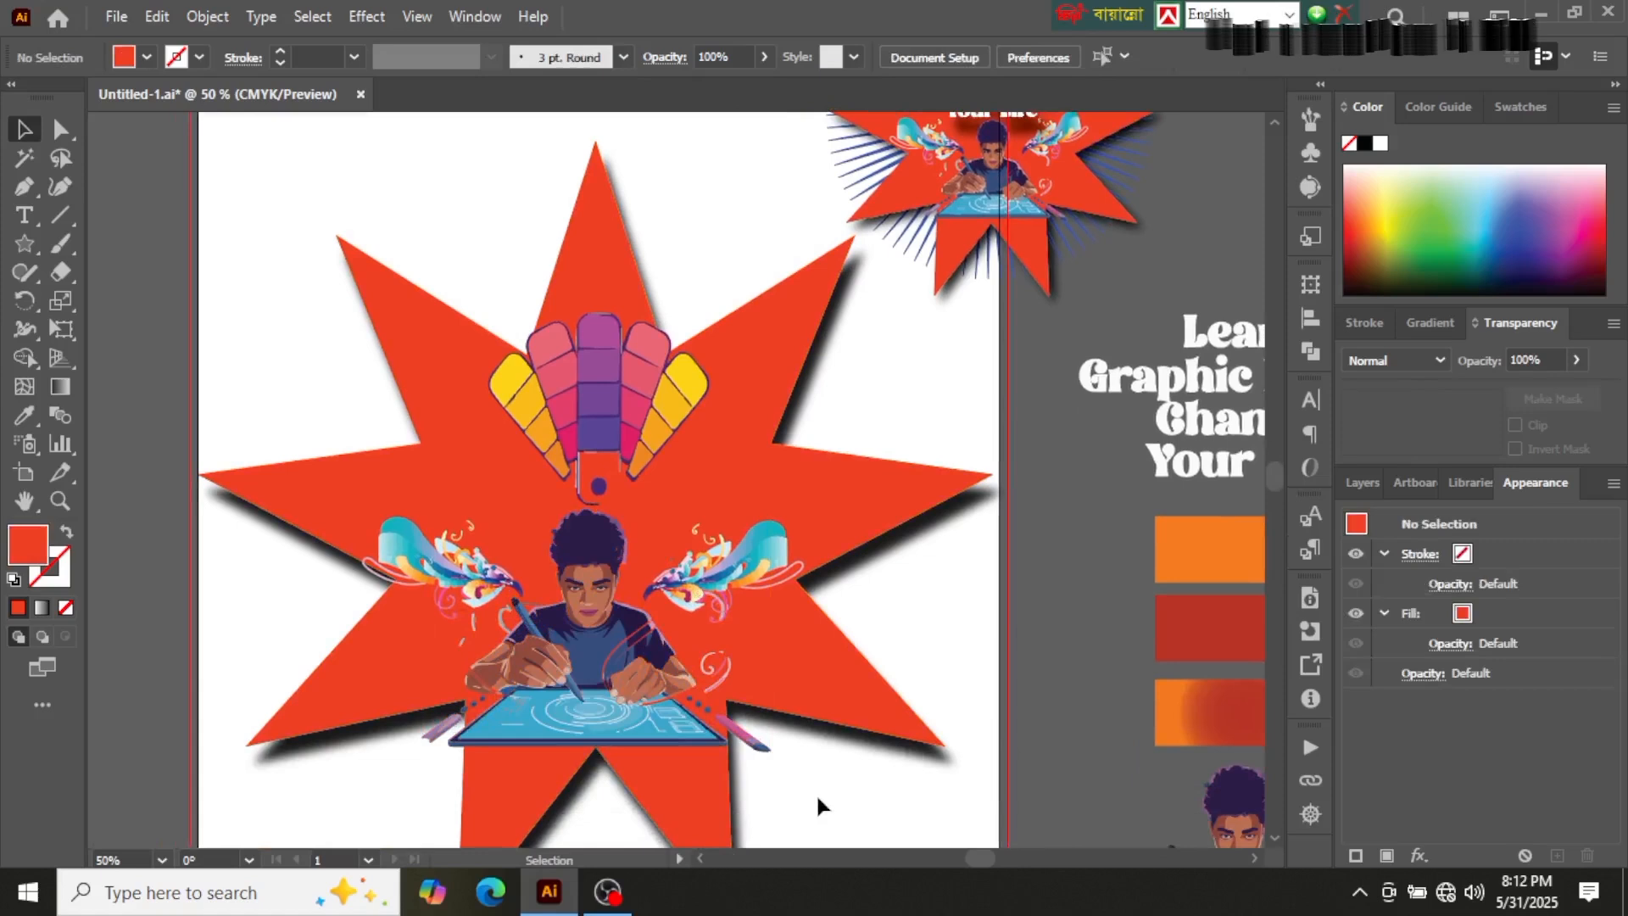
Step: Move the left splash ornament closer to the artist and raise the right one slightly so both frame the head evenly
{"action": "left_click_drag", "start_coordinate": [448, 561], "coordinate": [459, 562]}
{"action": "left_click_drag", "start_coordinate": [458, 564], "coordinate": [465, 564]}
{"action": "left_click", "coordinate": [715, 579]}
{"action": "left_click_drag", "start_coordinate": [716, 578], "coordinate": [718, 568]}
{"action": "left_click", "coordinate": [875, 581]}
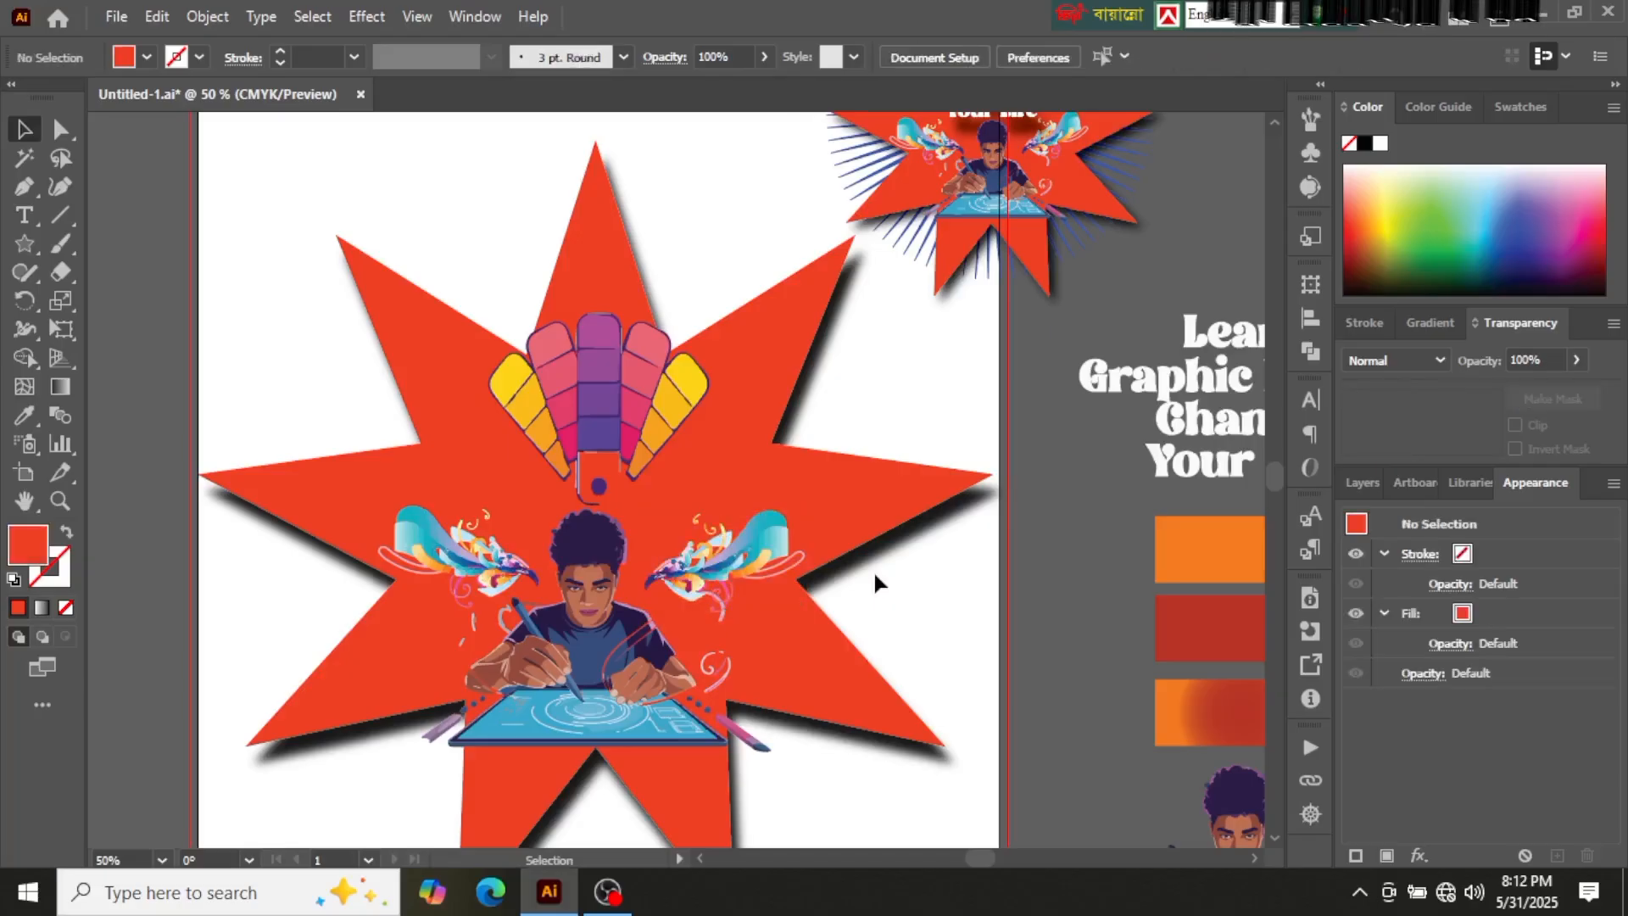
Step: Move the swatch fan up over the star's top point and enlarge it to overlap the adjacent notches
{"action": "left_click", "coordinate": [636, 404]}
{"action": "left_click_drag", "start_coordinate": [610, 359], "coordinate": [600, 304]}
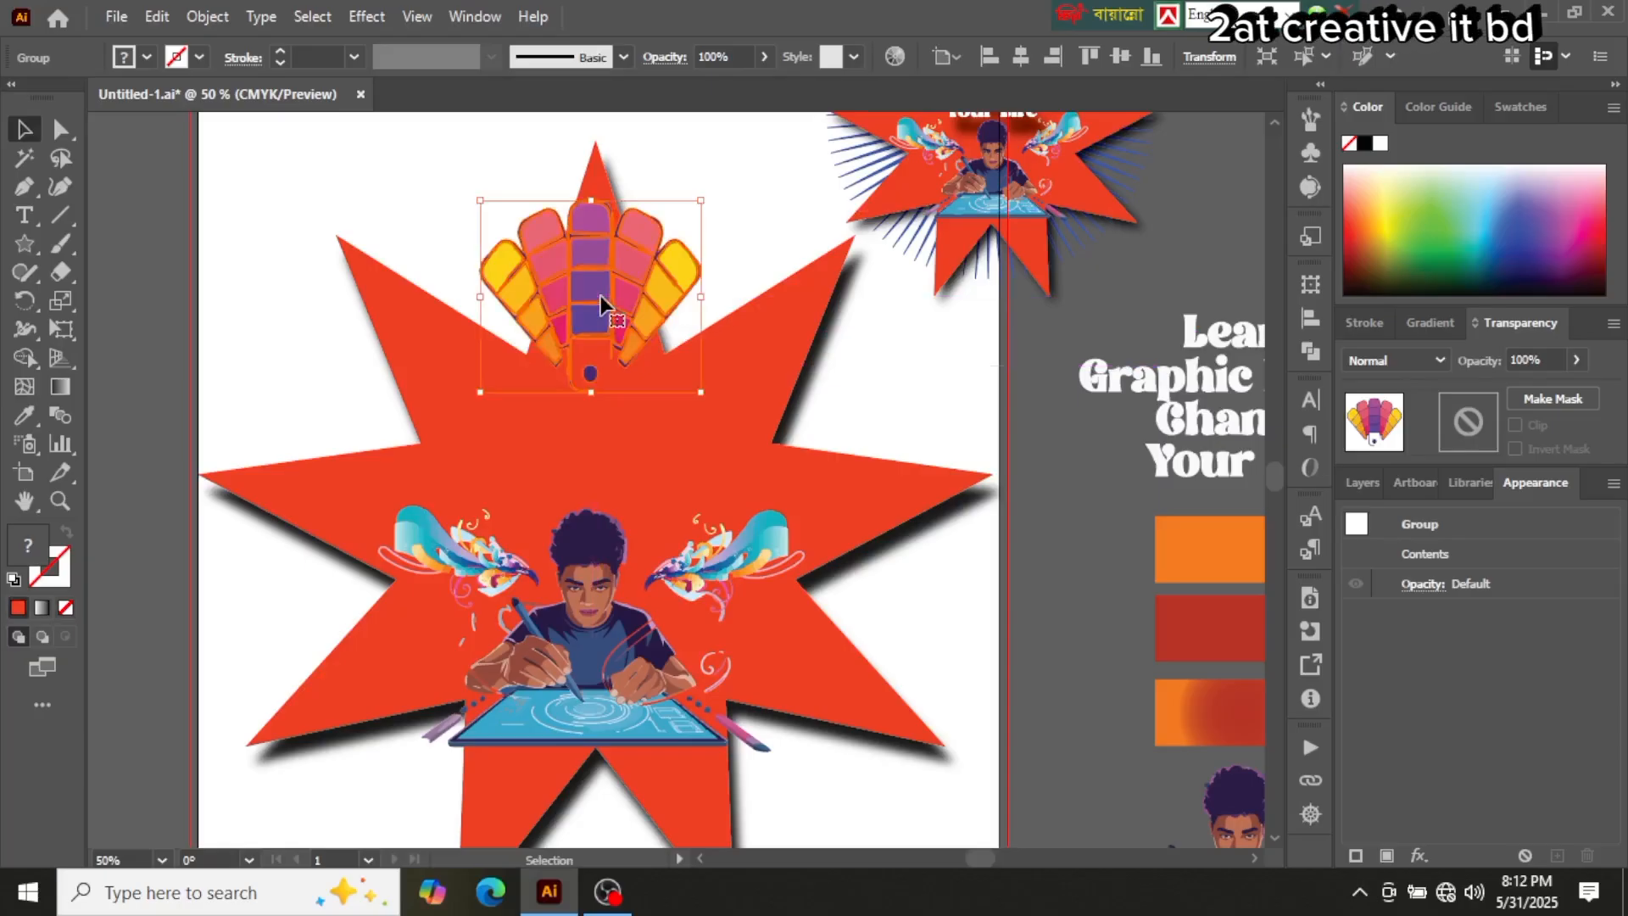
{"action": "scroll", "coordinate": [609, 316], "scroll_direction": "up", "scroll_amount": 3}
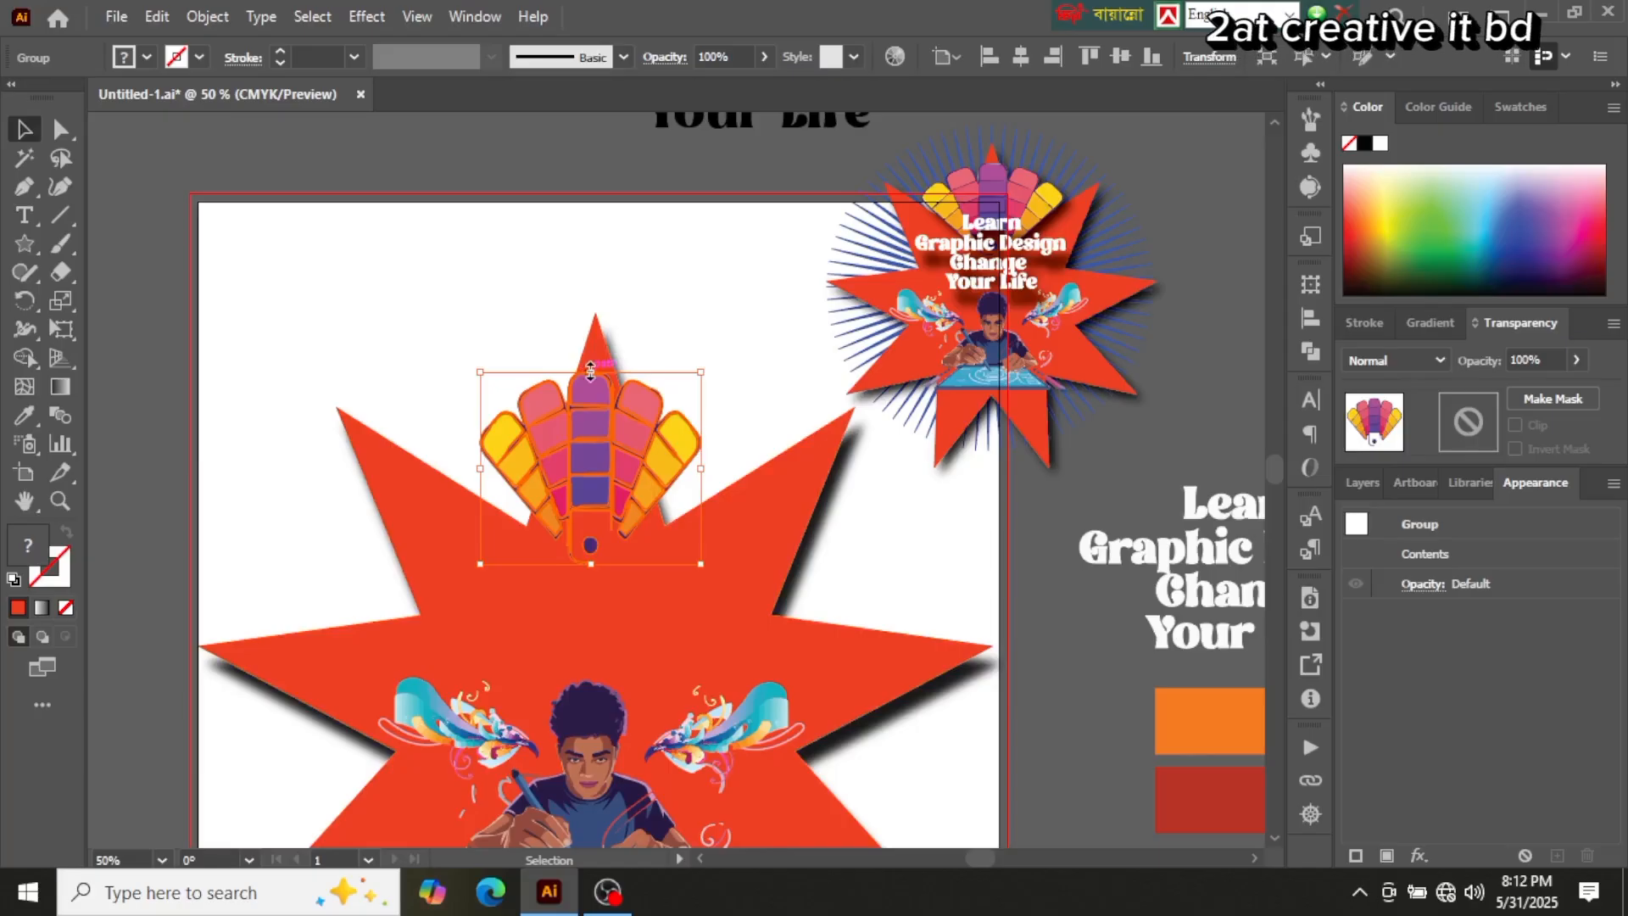
{"action": "left_click_drag", "start_coordinate": [592, 371], "coordinate": [591, 349]}
{"action": "left_click_drag", "start_coordinate": [702, 468], "coordinate": [748, 468]}
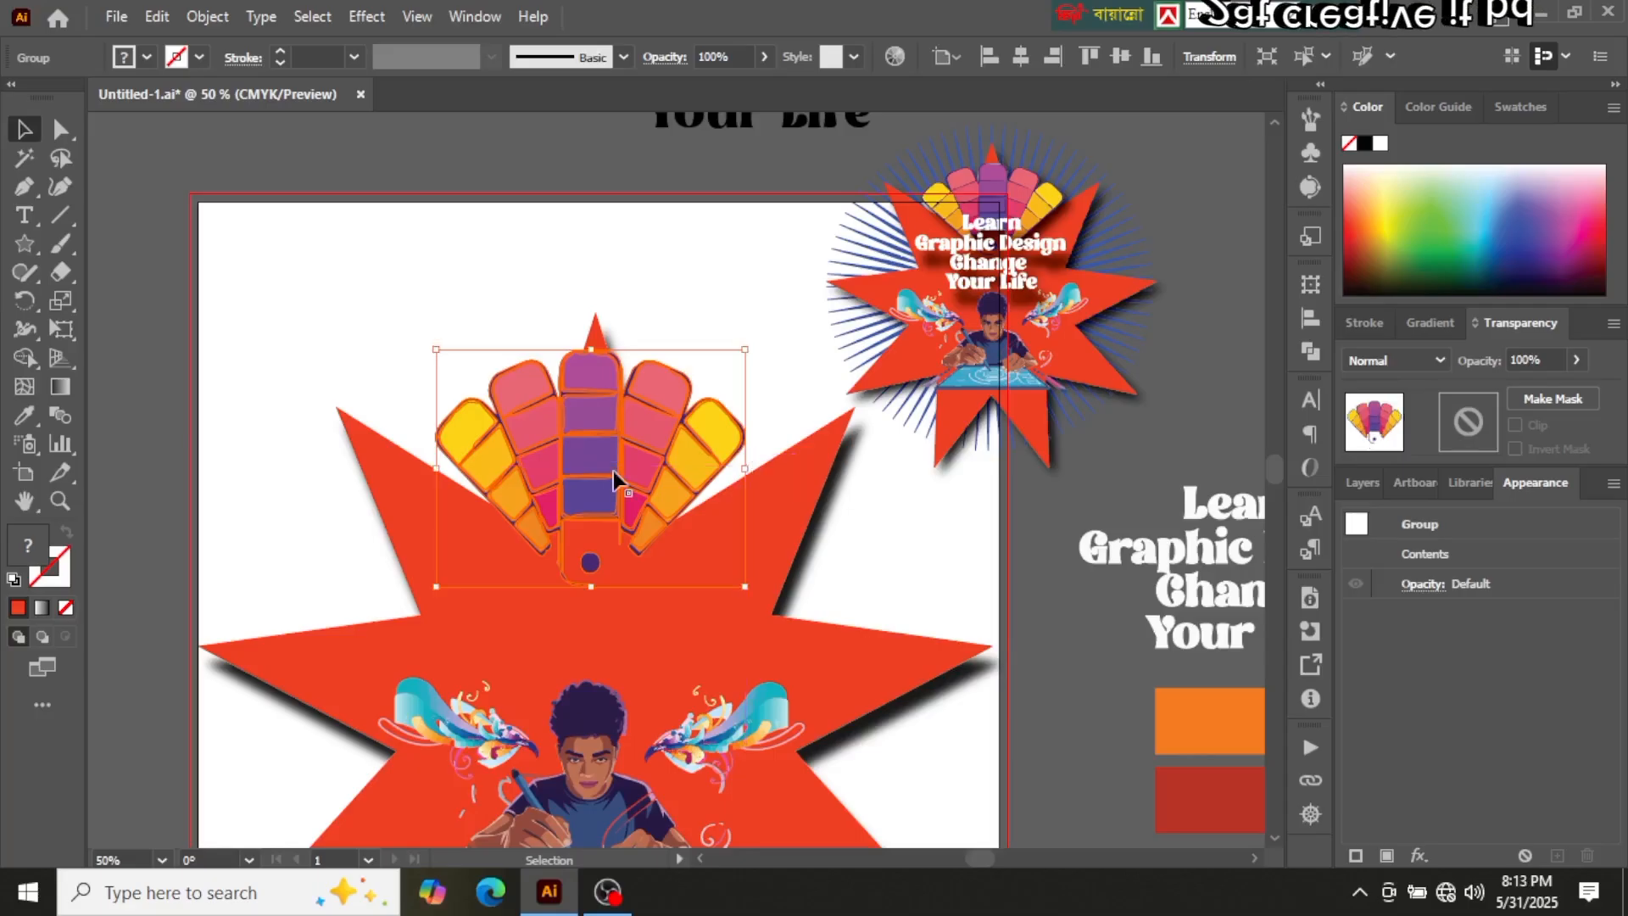
Step: Stretch the swatch fan slightly wider and taller and center it on the star's top point, leaving the tip exposed
{"action": "mouse_move", "coordinate": [606, 480]}
{"action": "left_mouse_down"}
{"action": "mouse_move", "coordinate": [622, 483]}
{"action": "mouse_move", "coordinate": [604, 472]}
{"action": "left_mouse_up"}
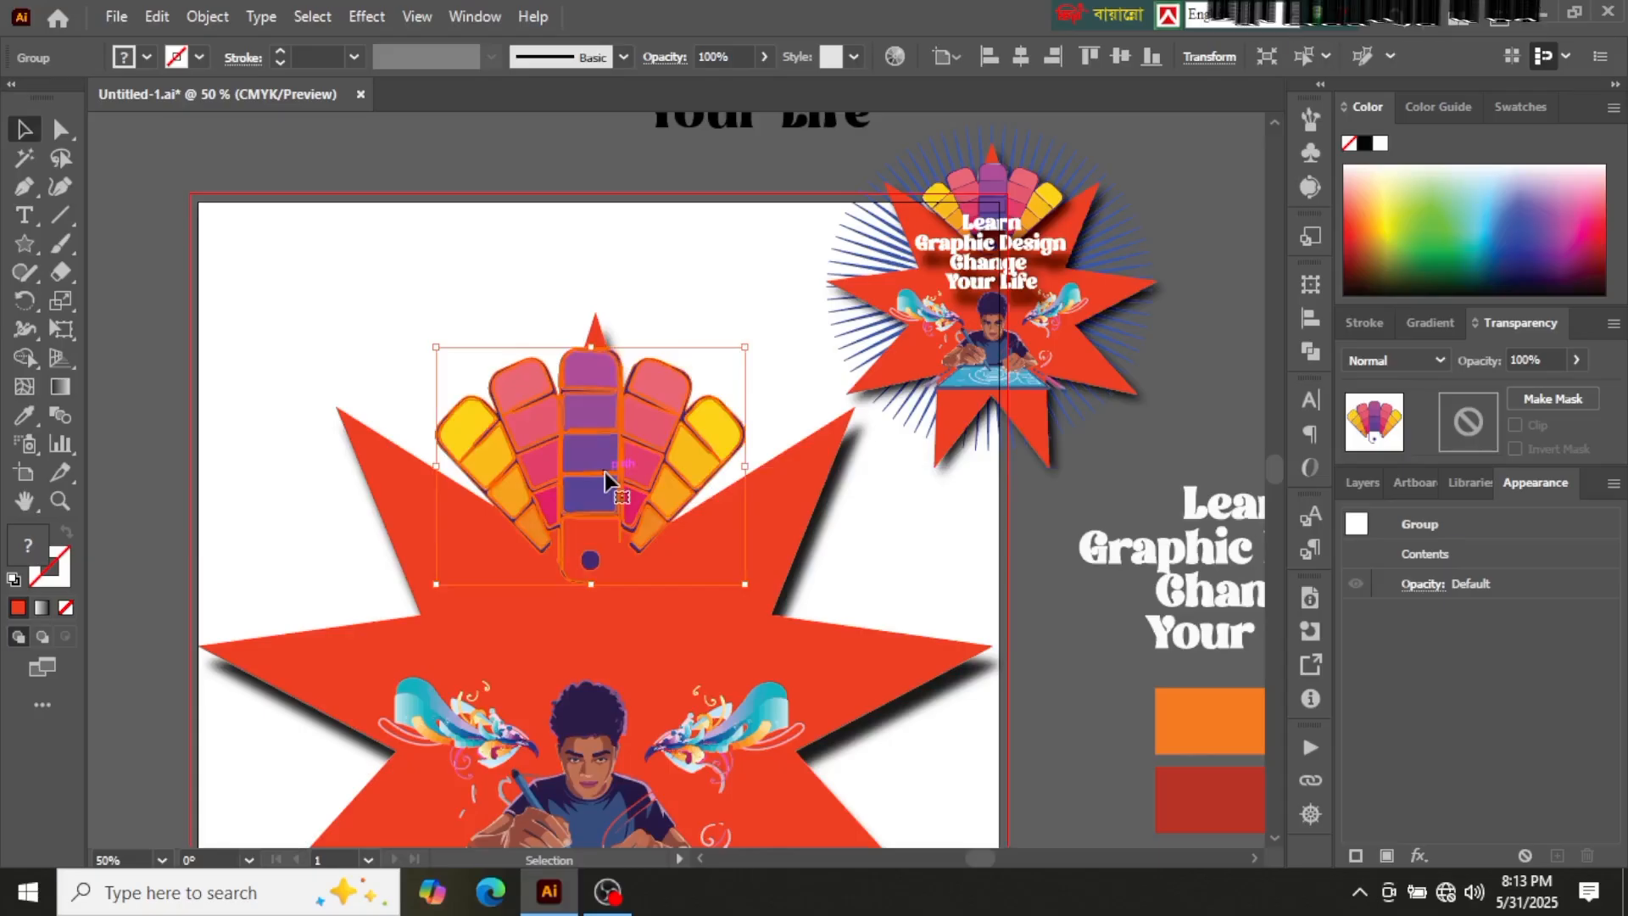
{"action": "left_click_drag", "start_coordinate": [745, 466], "coordinate": [753, 465]}
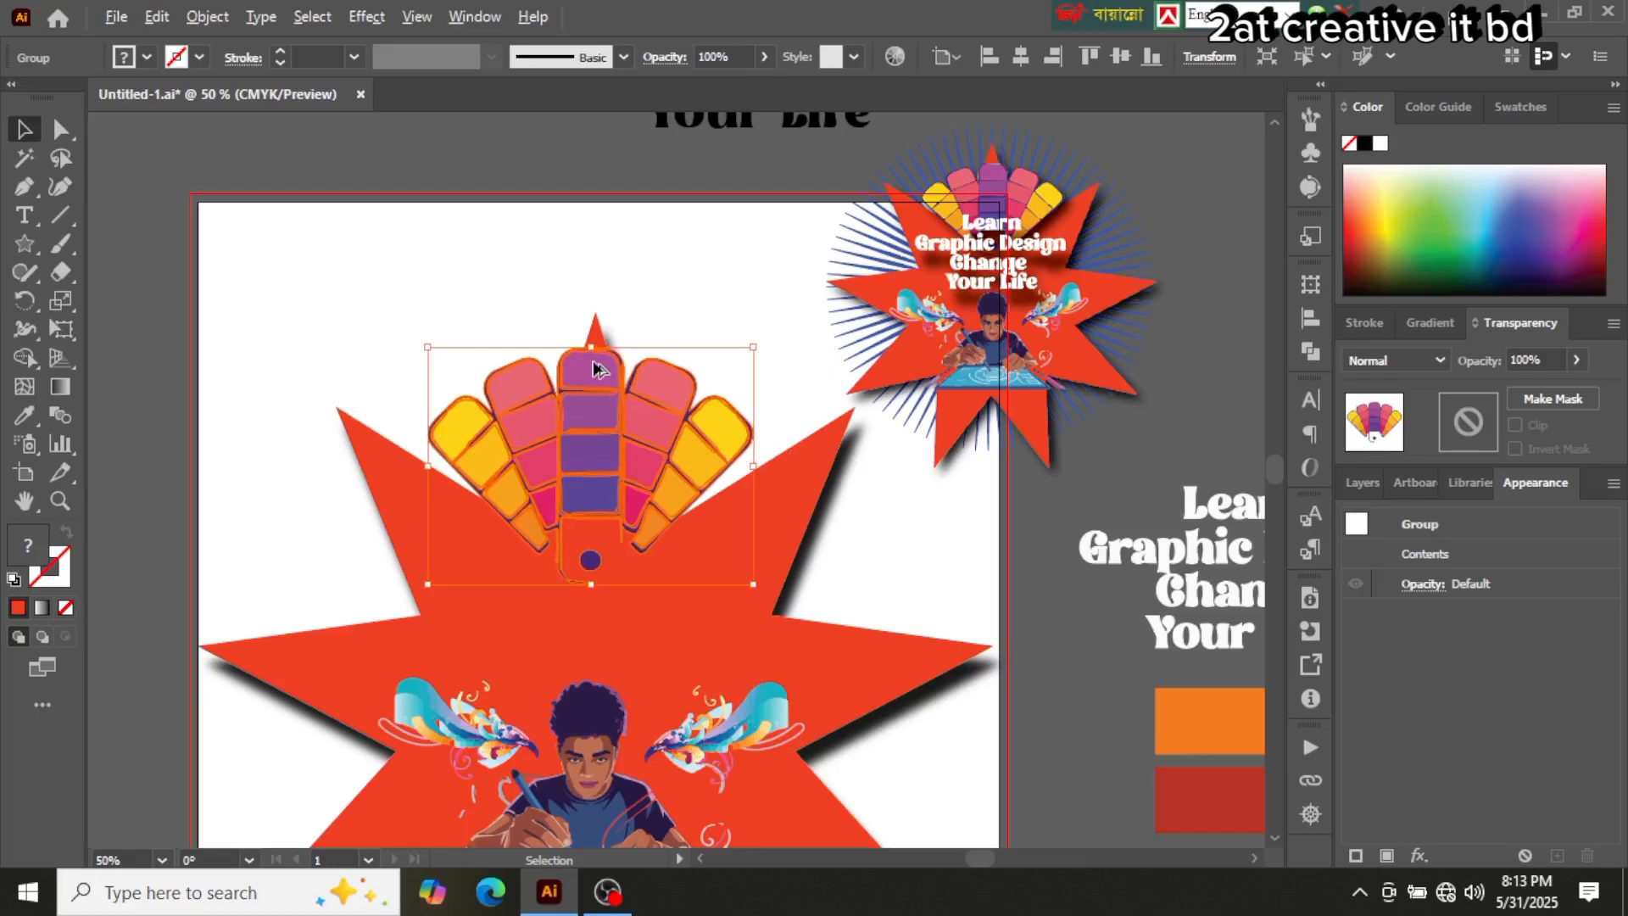
{"action": "left_click_drag", "start_coordinate": [591, 347], "coordinate": [594, 342]}
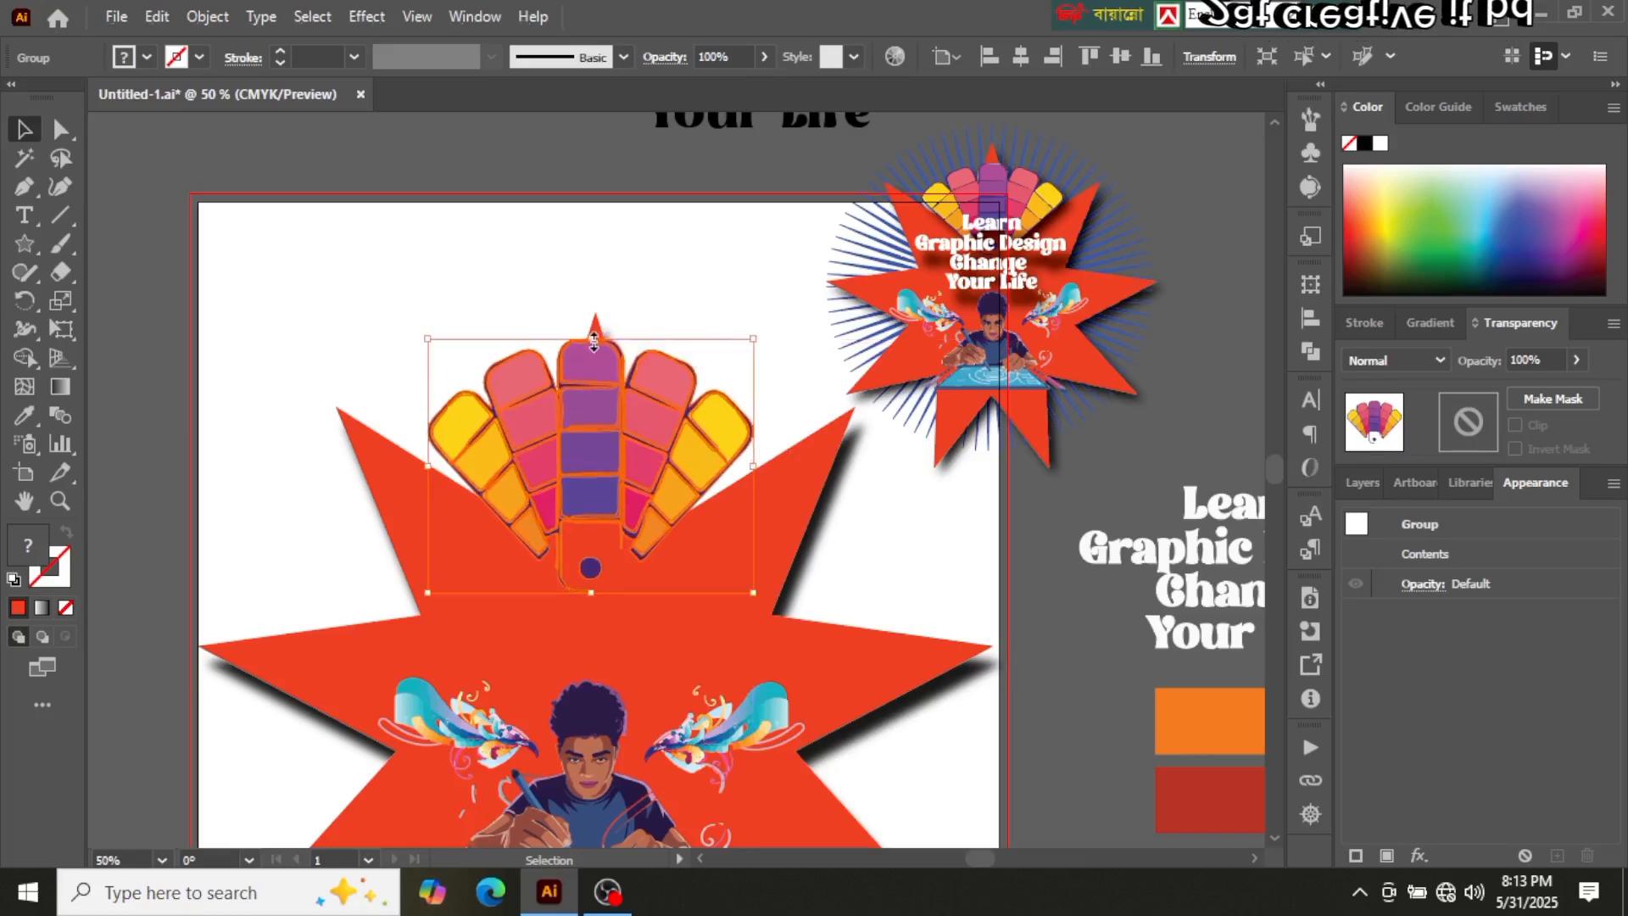
{"action": "left_click_drag", "start_coordinate": [590, 439], "coordinate": [595, 440]}
{"action": "key", "text": "ctrl+shift+a"}
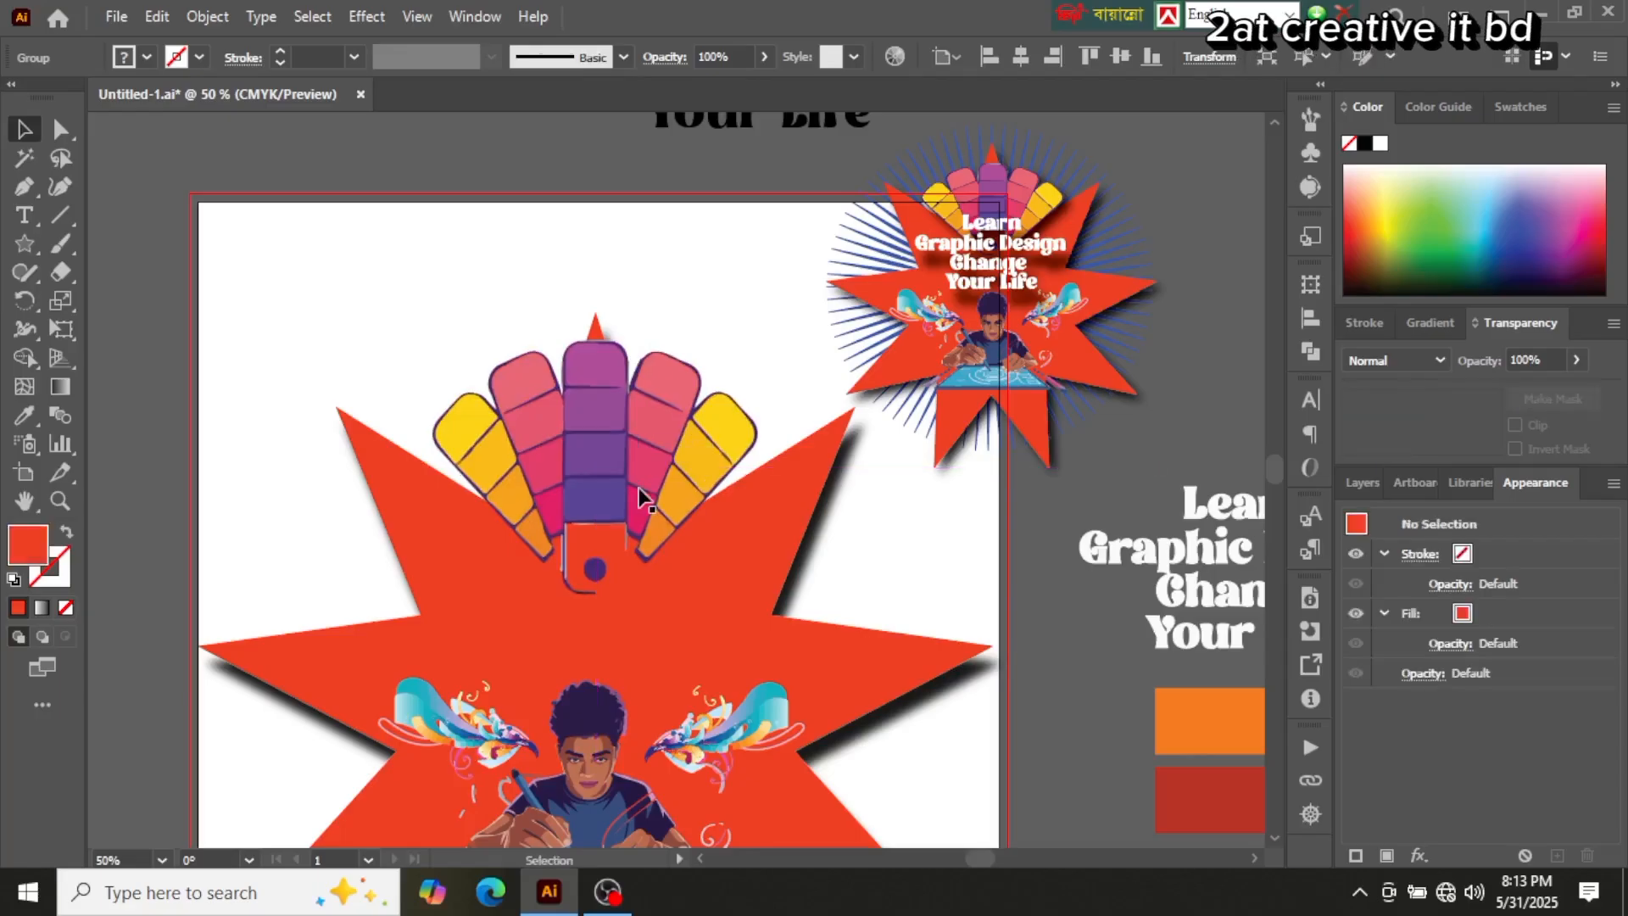
{"action": "scroll", "coordinate": [618, 591], "scroll_direction": "down", "scroll_amount": 3}
{"action": "key", "text": "ctrl+0"}
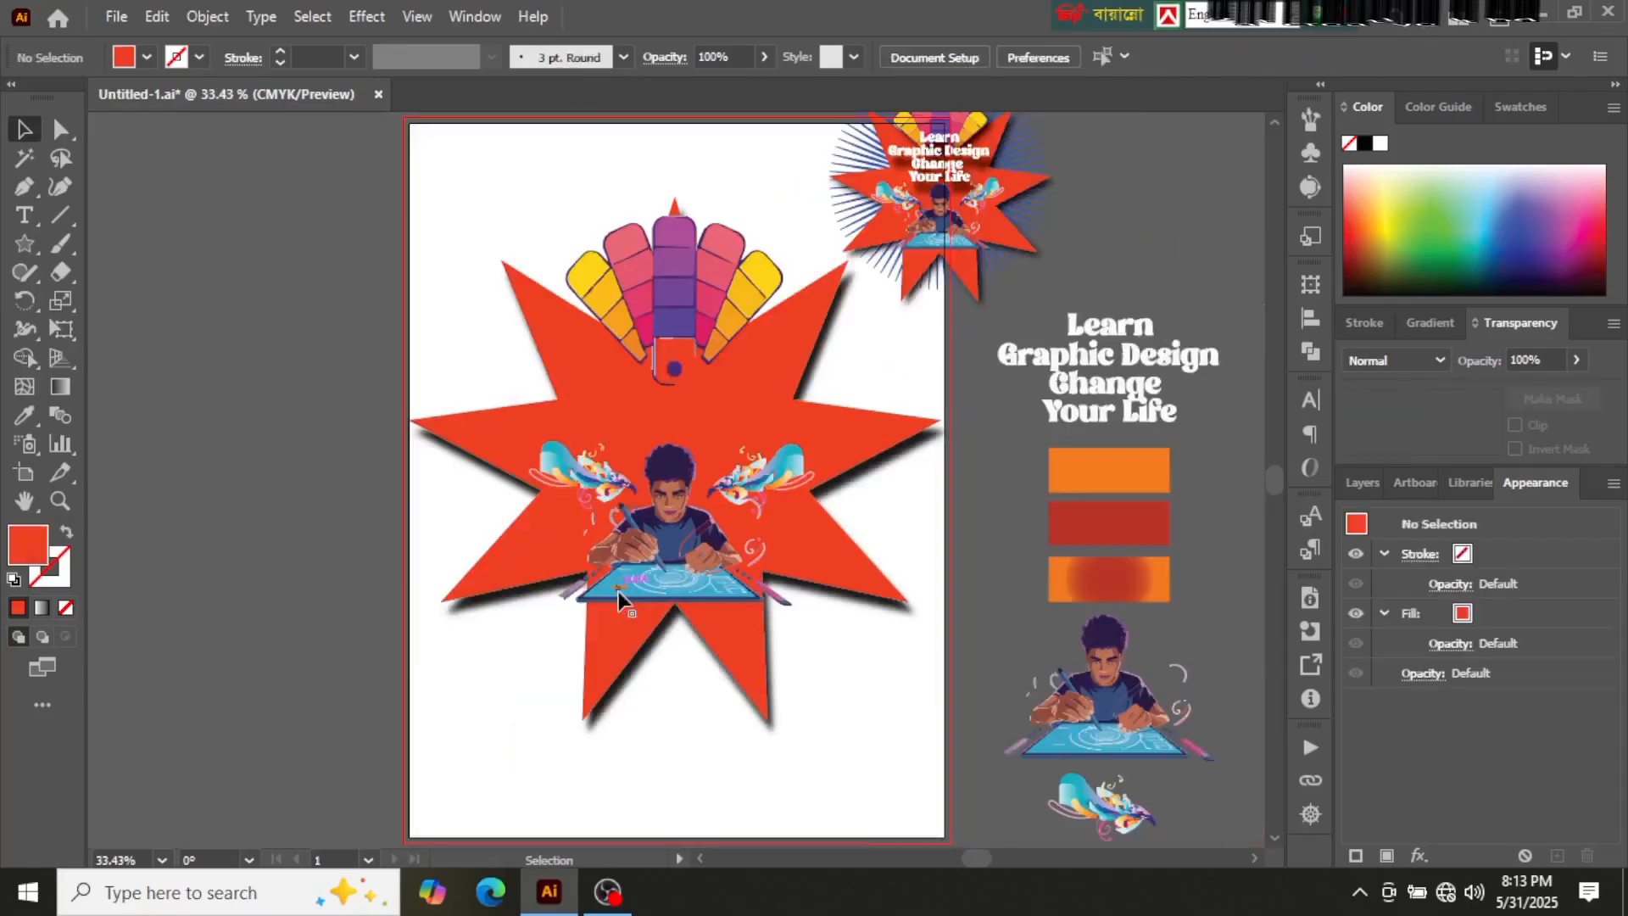
{"action": "left_click", "coordinate": [746, 715]}
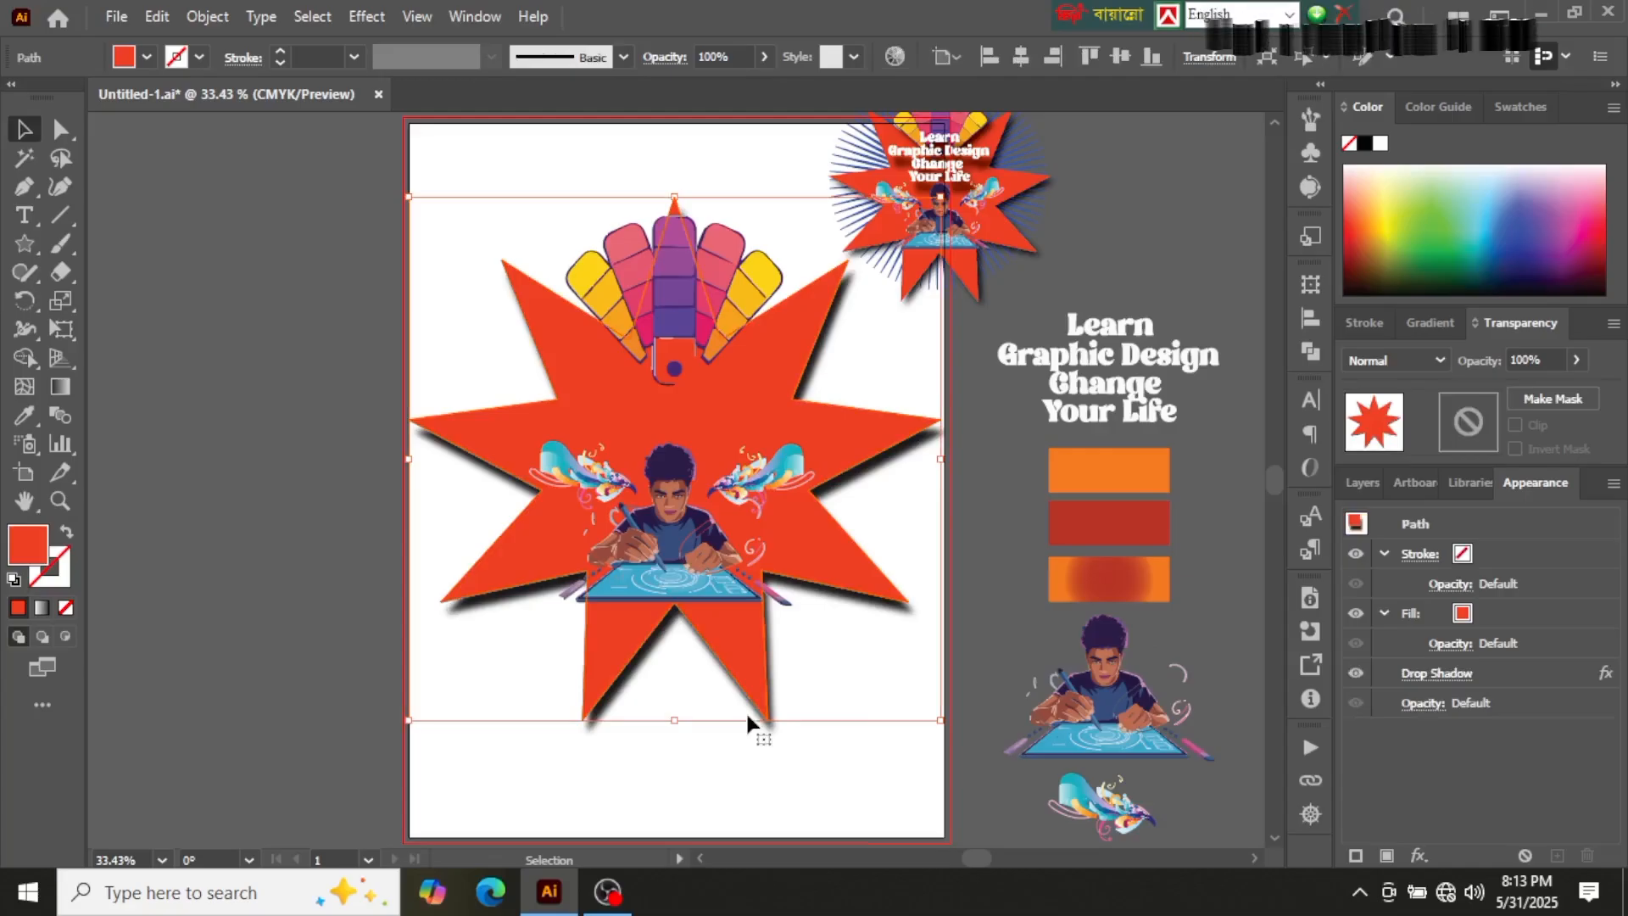
{"action": "left_click", "coordinate": [747, 740]}
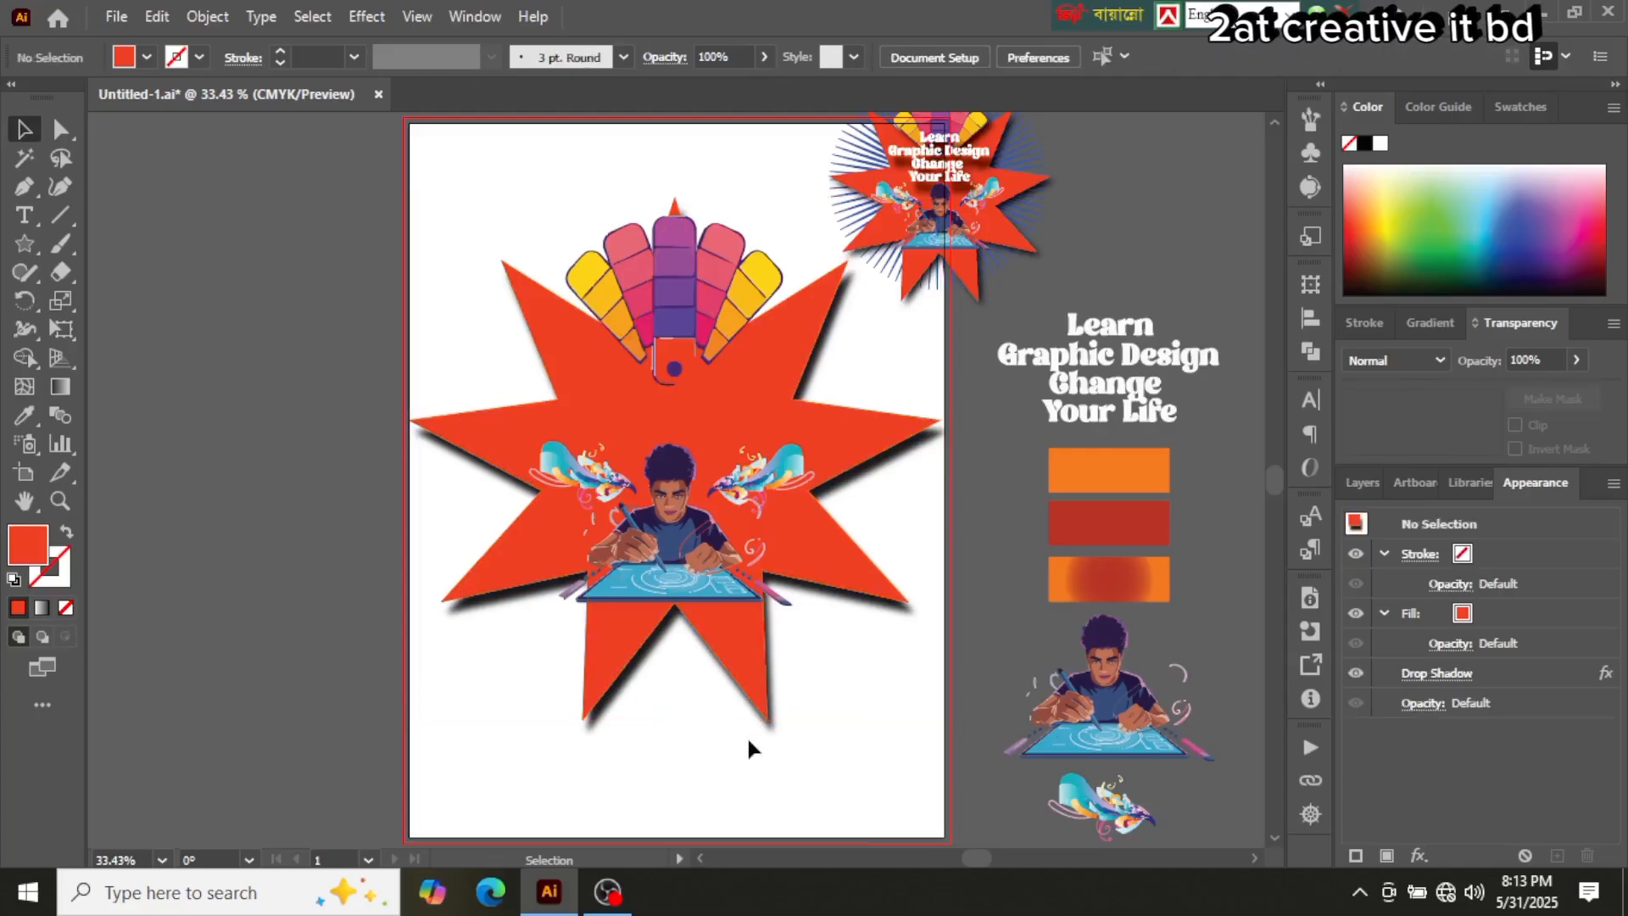
{"action": "scroll", "coordinate": [748, 742], "scroll_direction": "up", "scroll_amount": 2}
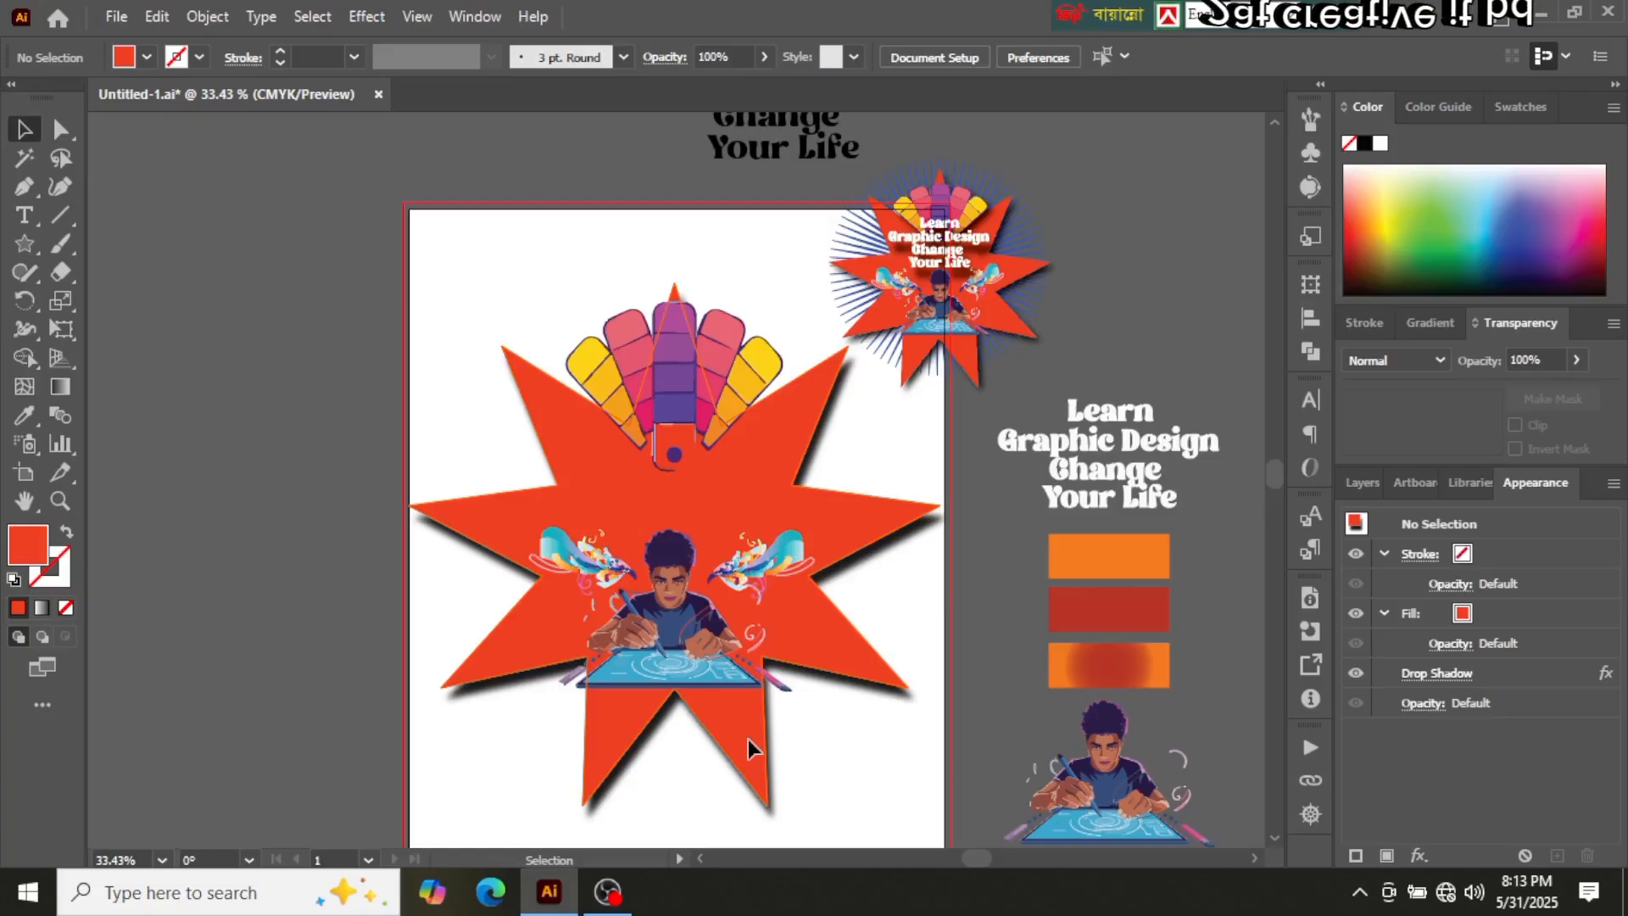
Step: Place a copy of the white "Learn Graphic Design Change Your Life" lettering above the artist's head, in front of the swatch fan
{"action": "left_click", "coordinate": [1118, 408]}
{"action": "left_click_drag", "start_coordinate": [1103, 415], "coordinate": [670, 455]}
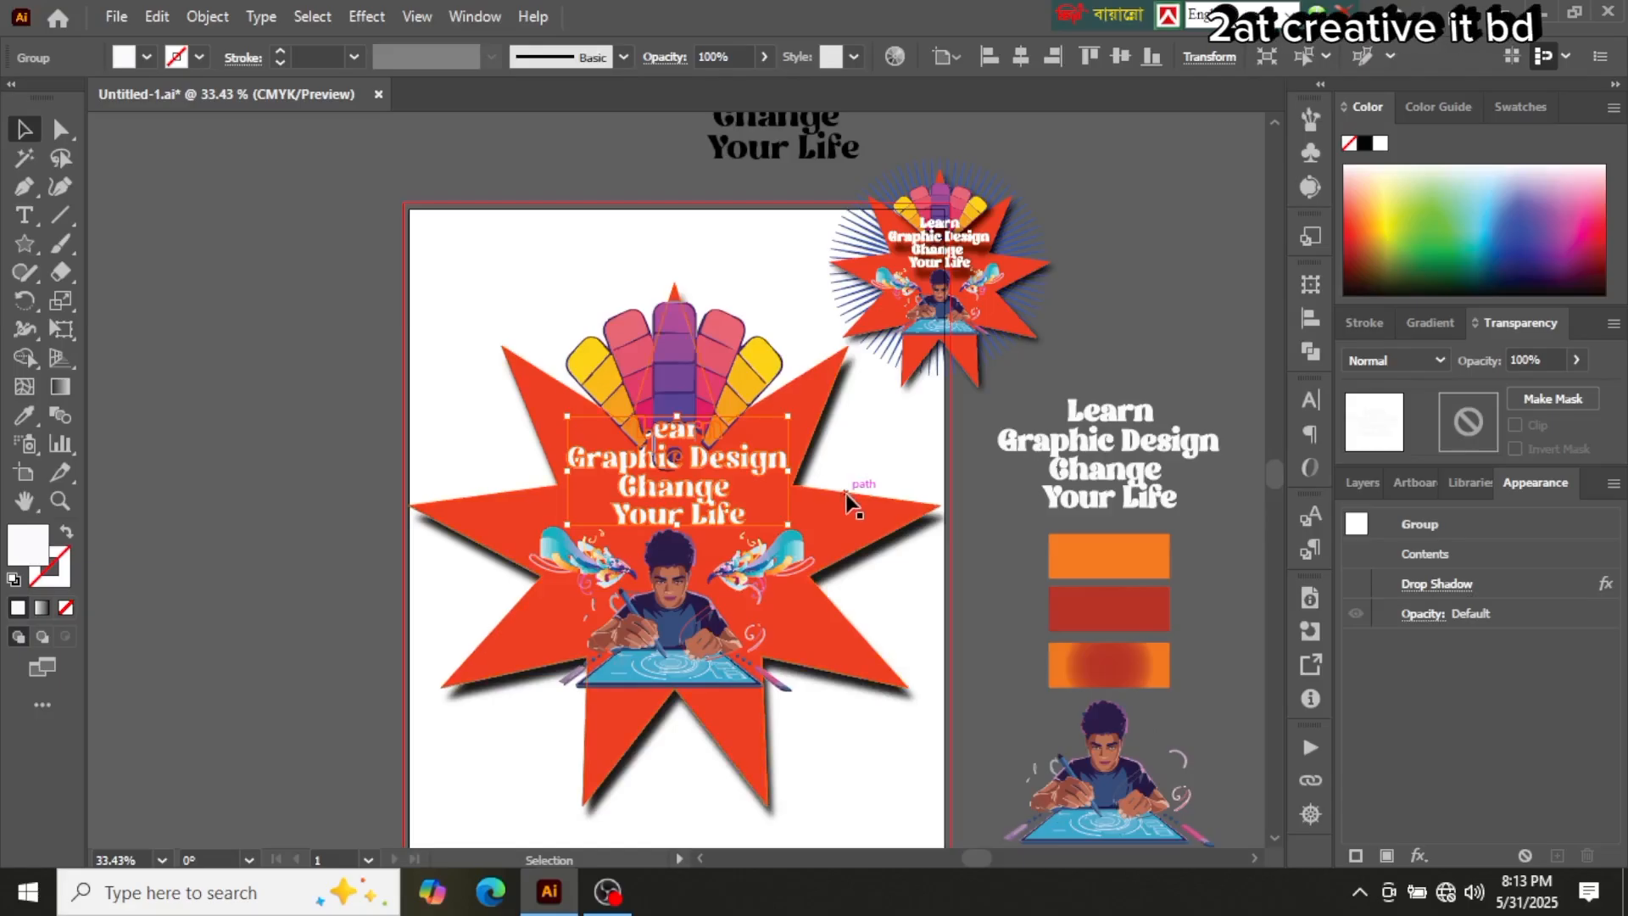
{"action": "key", "text": "ctrl+x"}
{"action": "key", "text": "ctrl+f"}
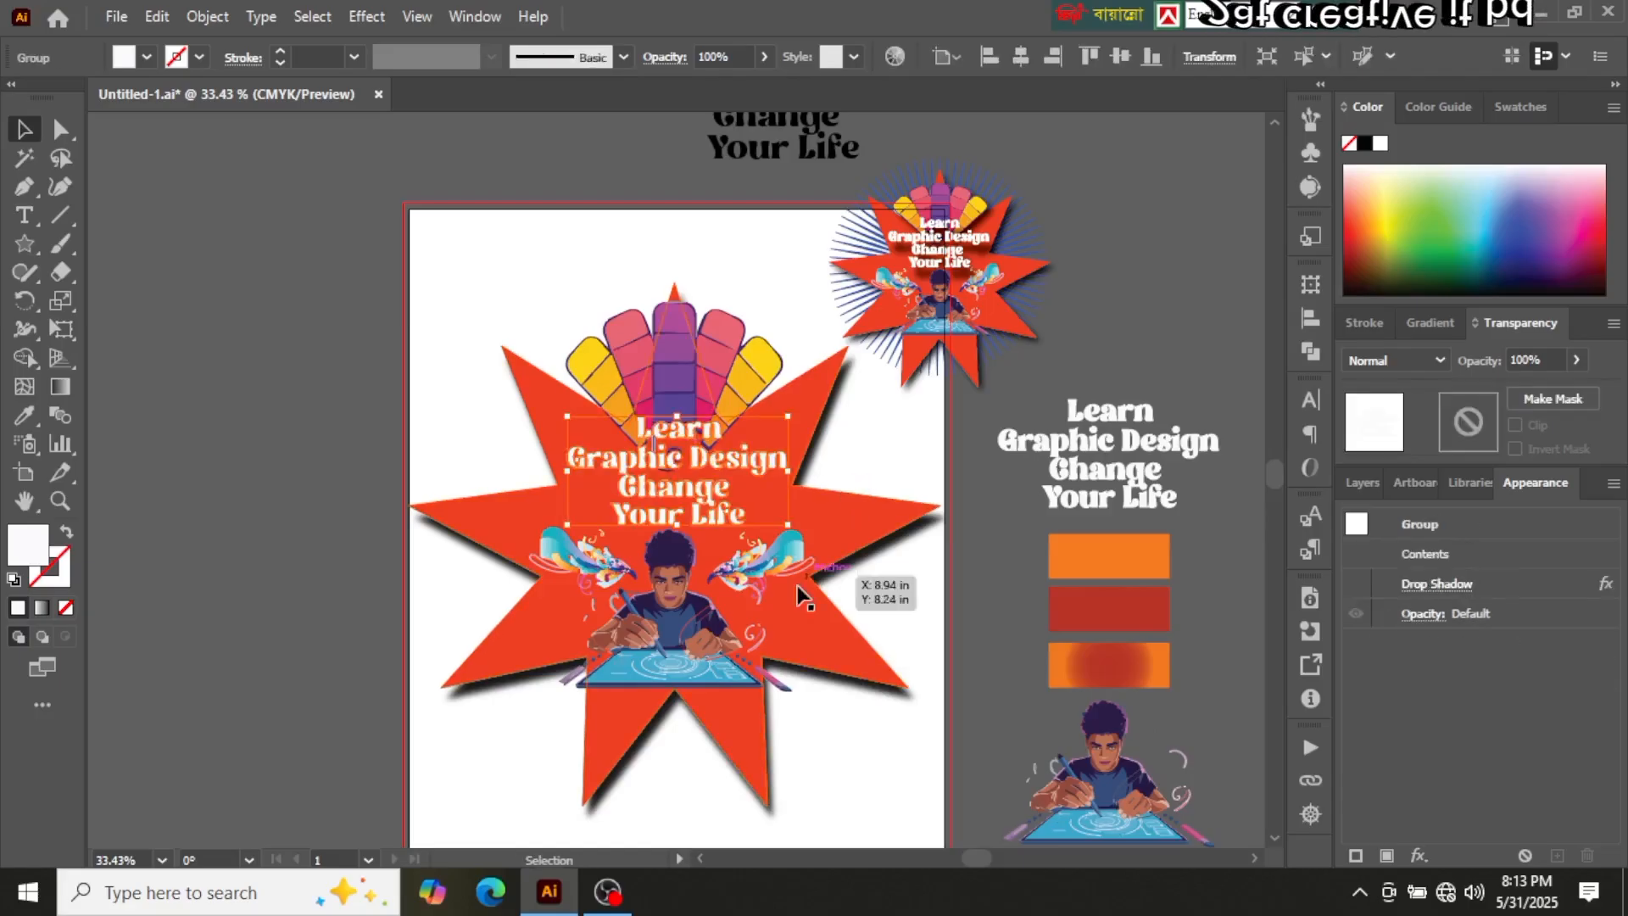
{"action": "left_click", "coordinate": [919, 605]}
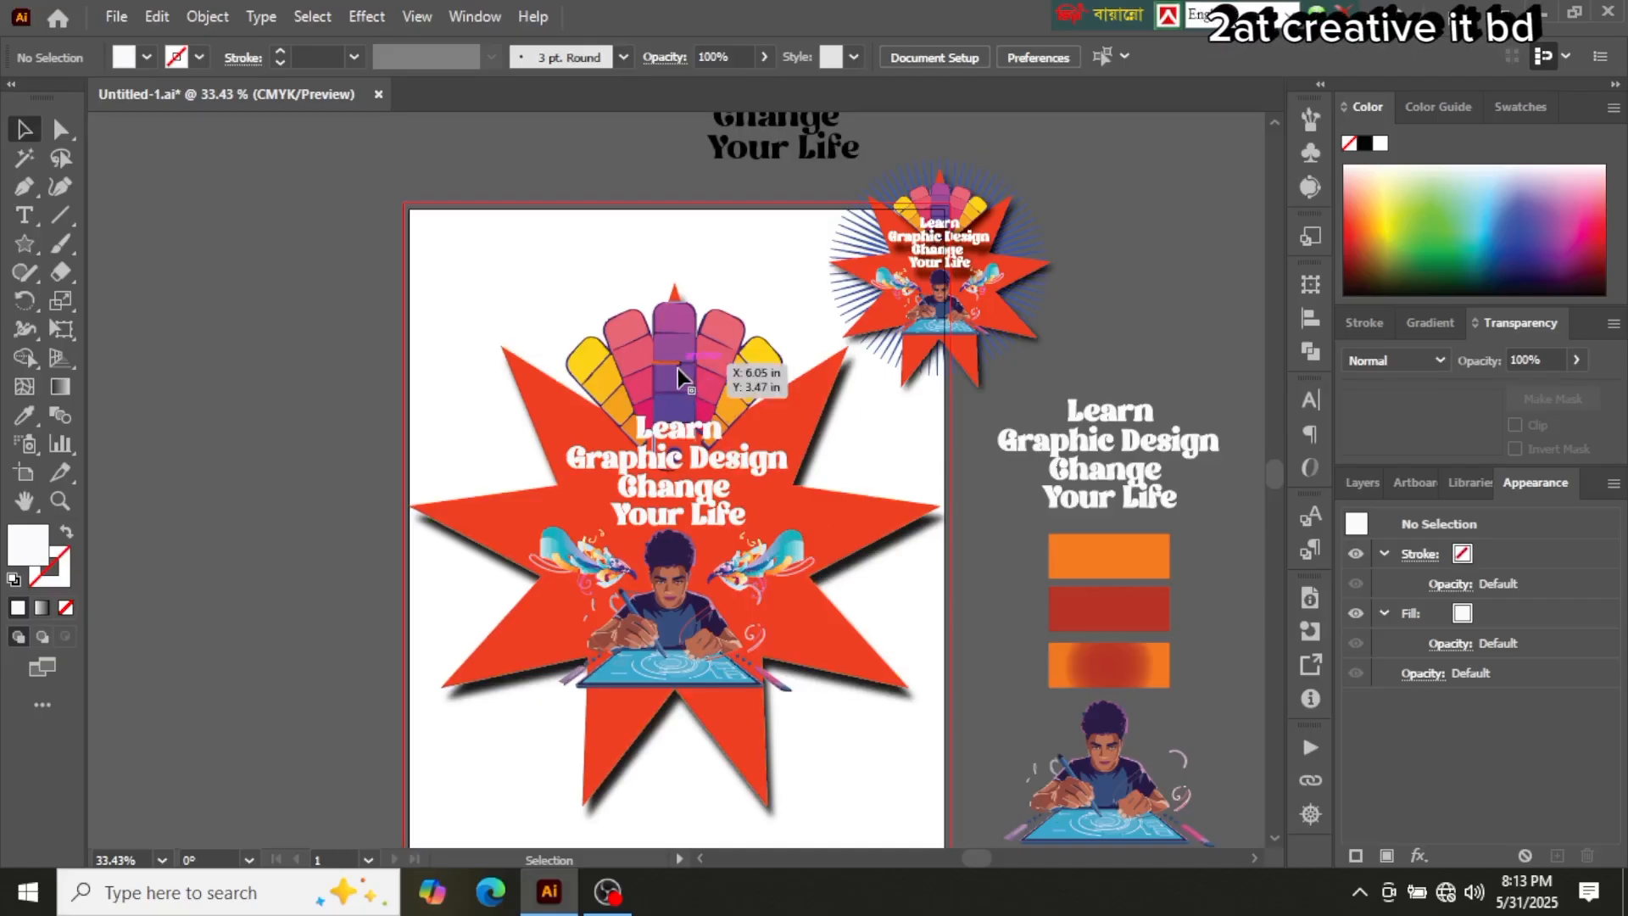
Step: Lower the swatch fan slightly behind the lettering and stretch it a little taller and wider, leaving the star's tip exposed
{"action": "left_click_drag", "start_coordinate": [678, 368], "coordinate": [679, 389]}
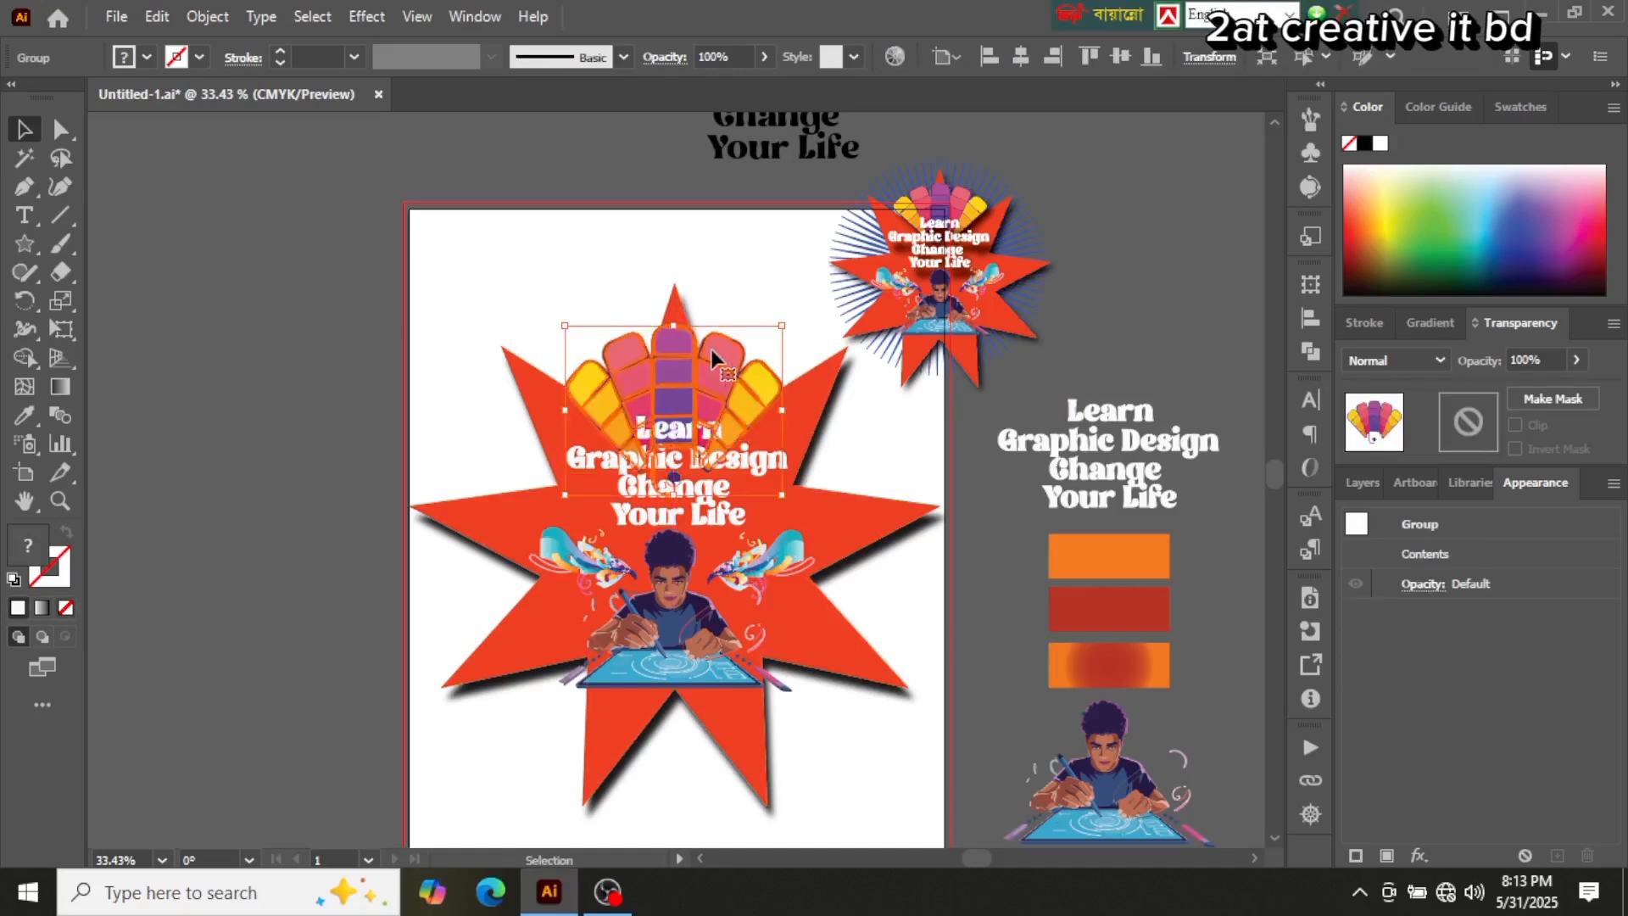
{"action": "left_click_drag", "start_coordinate": [673, 323], "coordinate": [673, 319]}
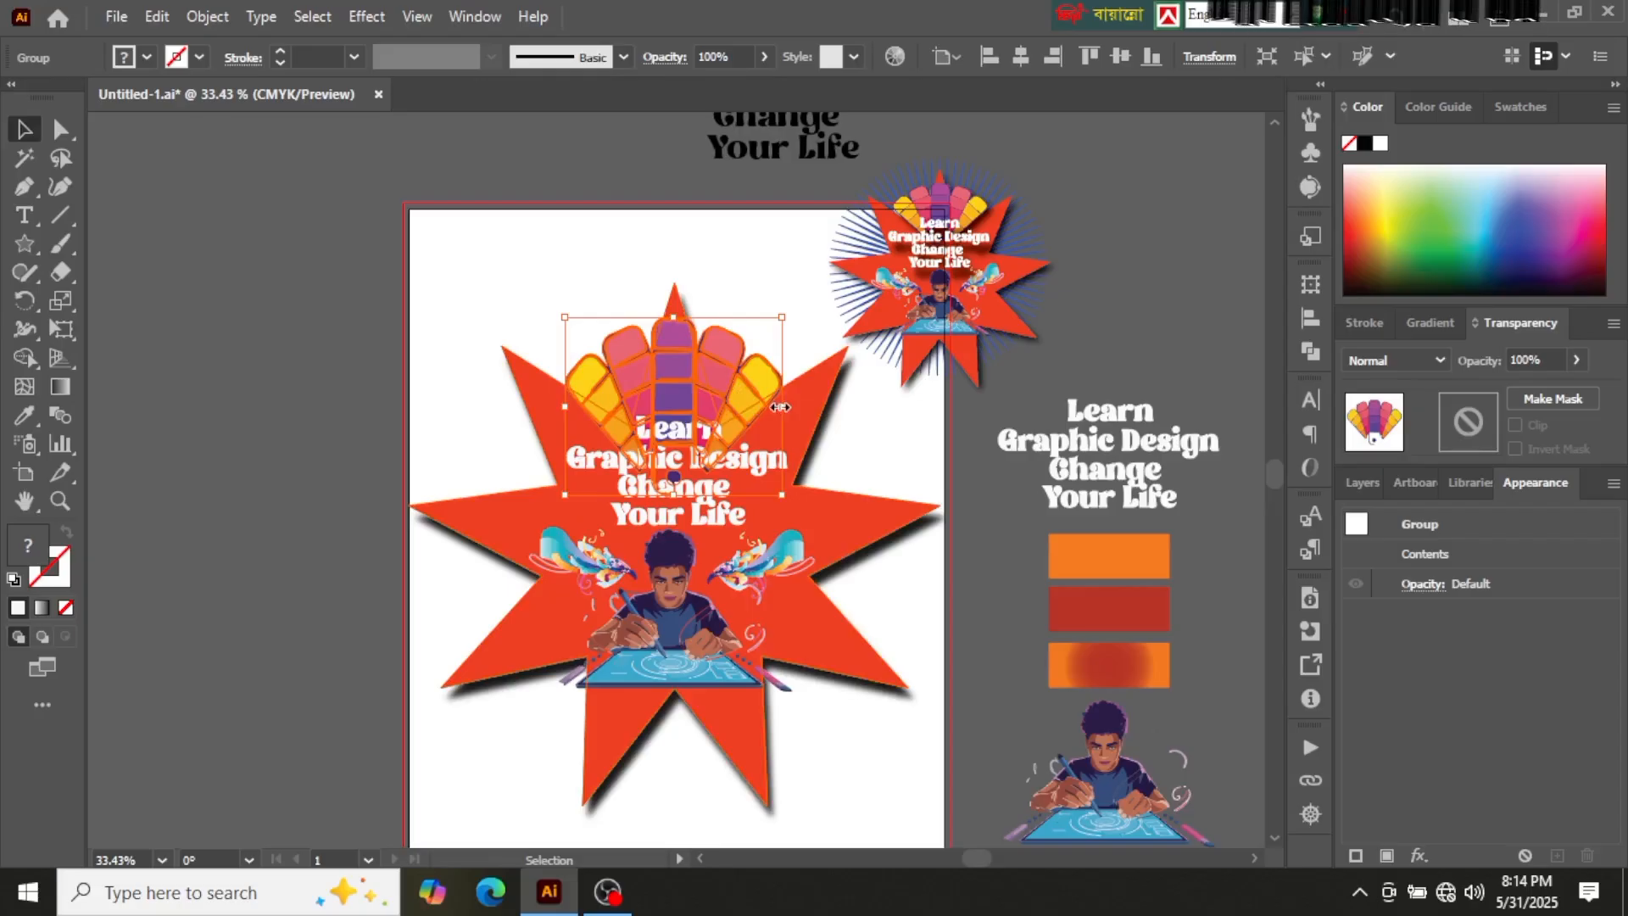
{"action": "mouse_move", "coordinate": [780, 407]}
{"action": "left_mouse_down"}
{"action": "mouse_move", "coordinate": [679, 408]}
{"action": "mouse_move", "coordinate": [787, 408]}
{"action": "left_mouse_up"}
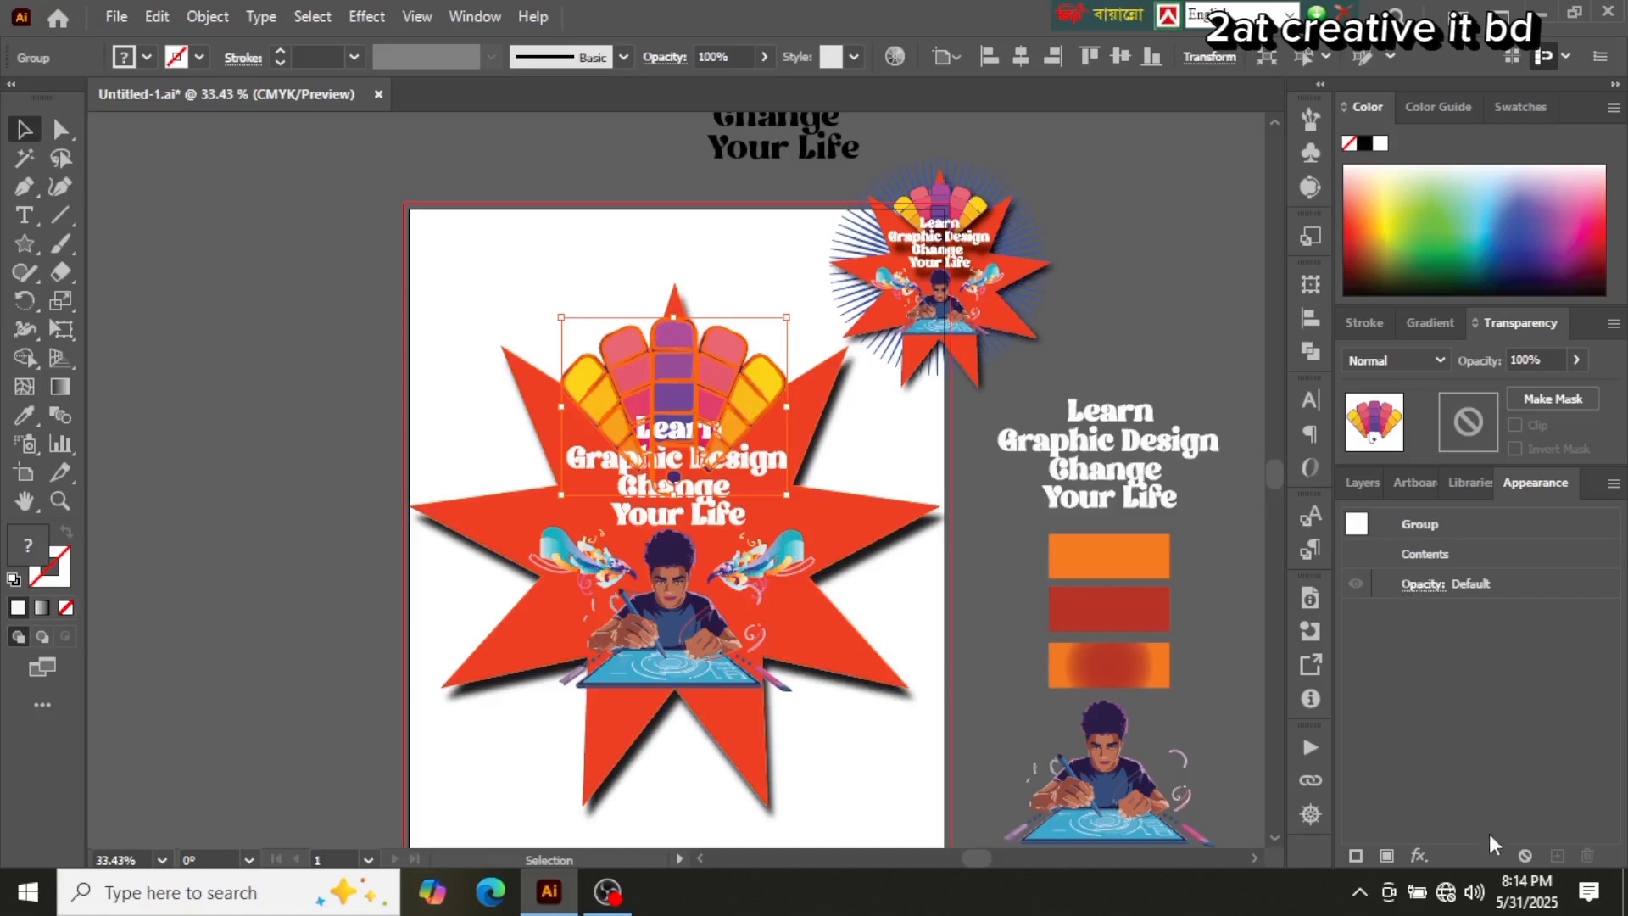
Step: Add a black Multiply drop shadow to the swatch fan with 90% opacity, 0.125 in X offset, 0.25 in Y offset and 0.0694 in blur
{"action": "left_click", "coordinate": [1418, 858]}
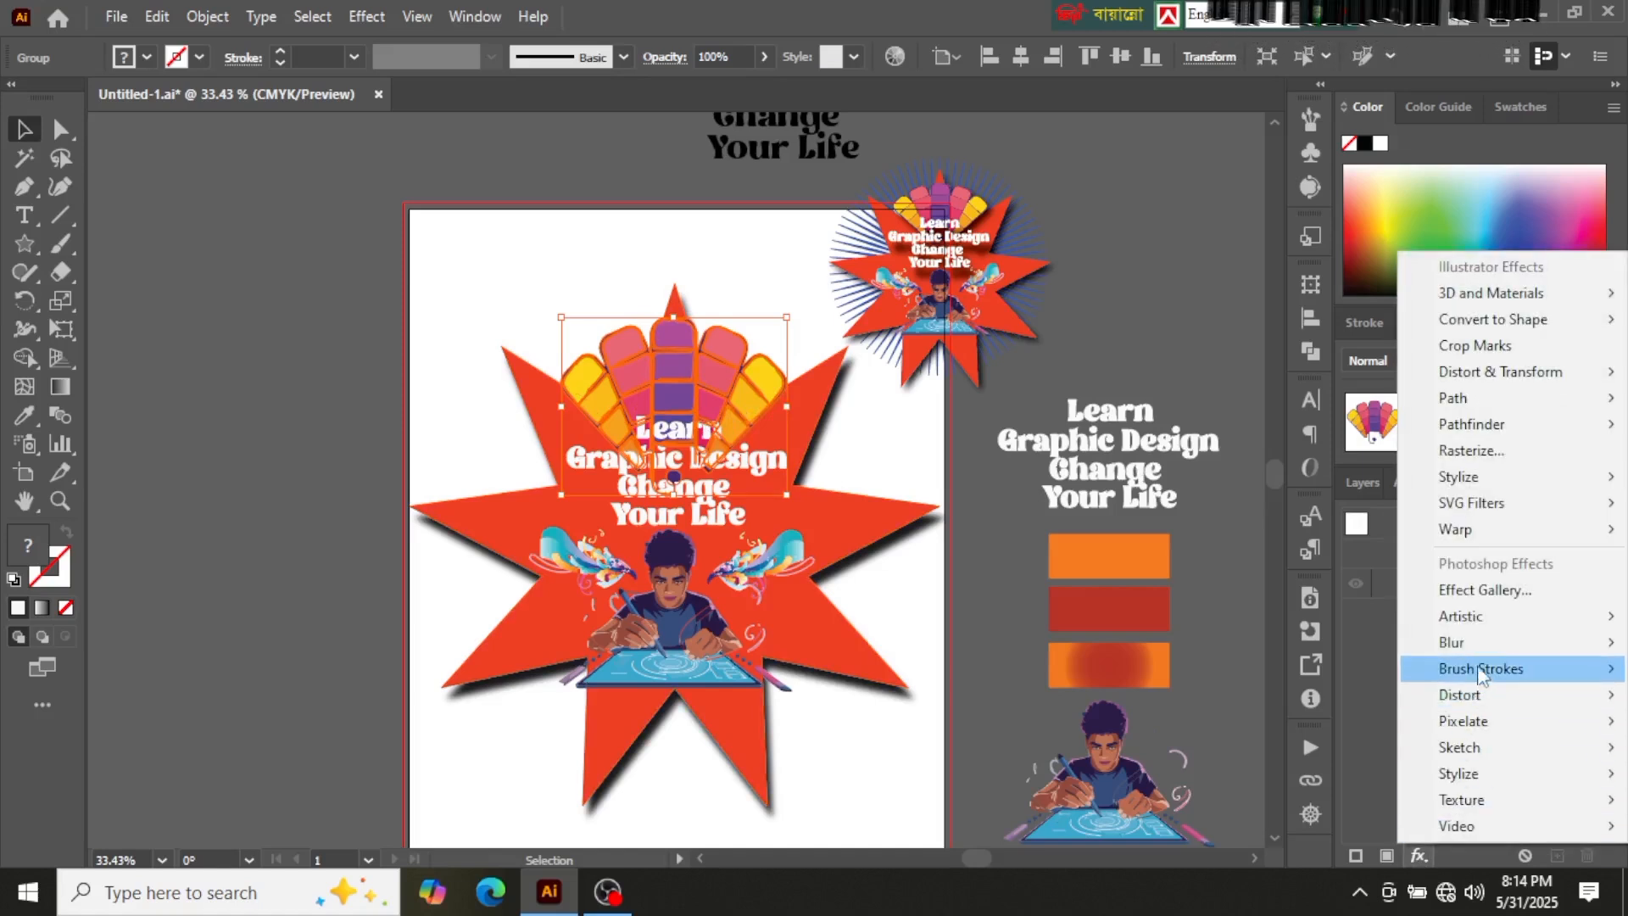
{"action": "mouse_move", "coordinate": [1480, 670]}
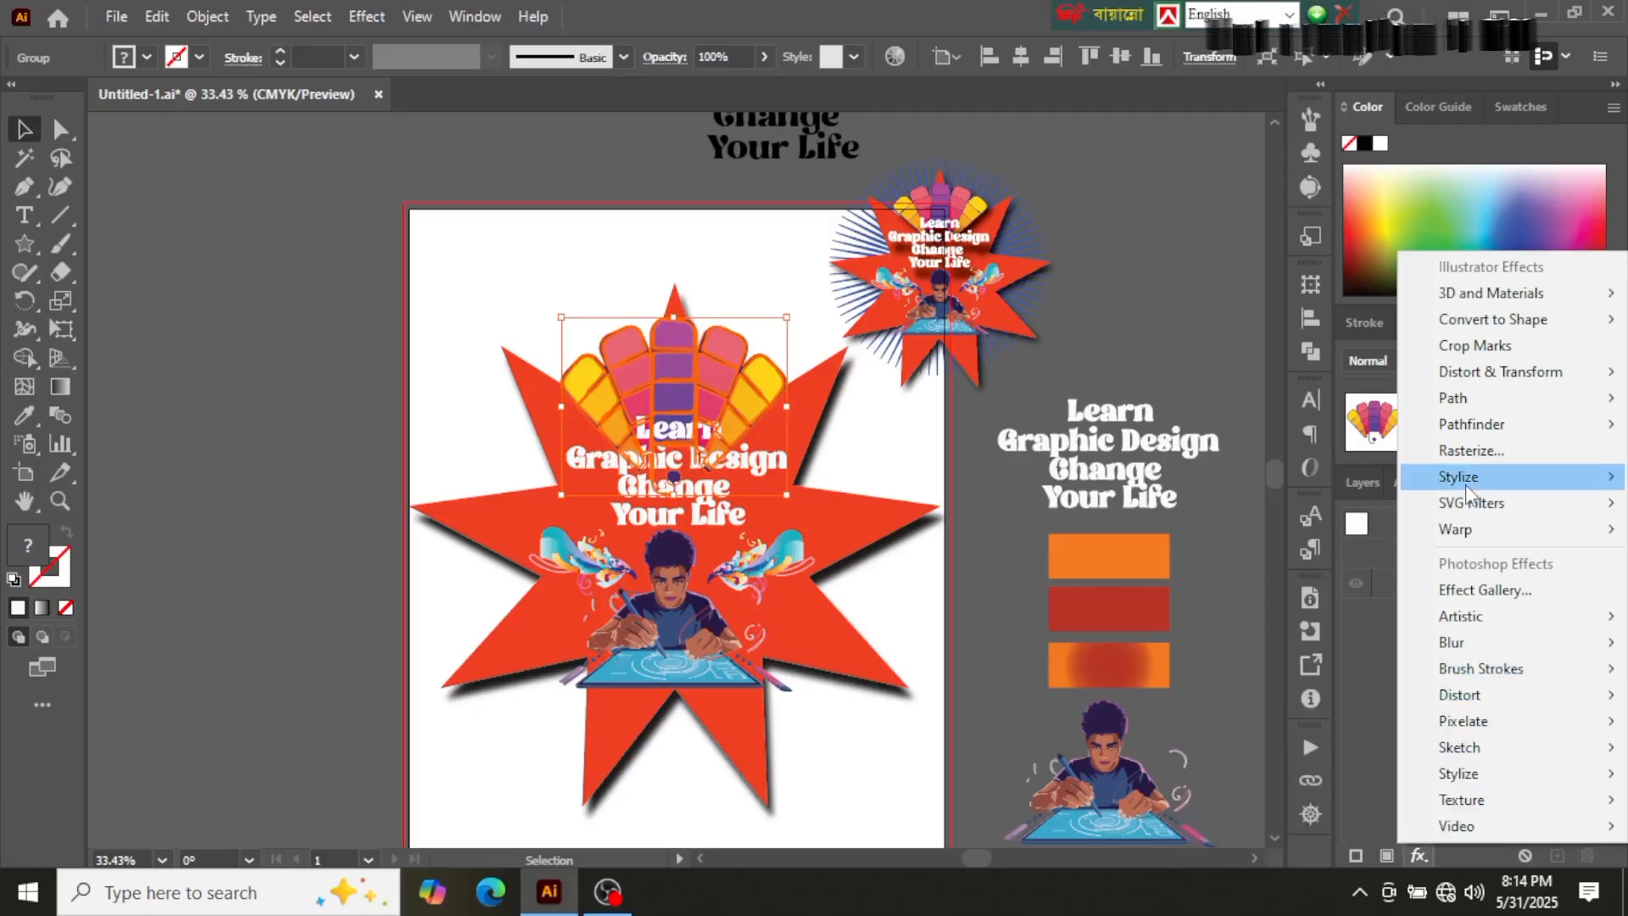
{"action": "mouse_move", "coordinate": [1459, 477]}
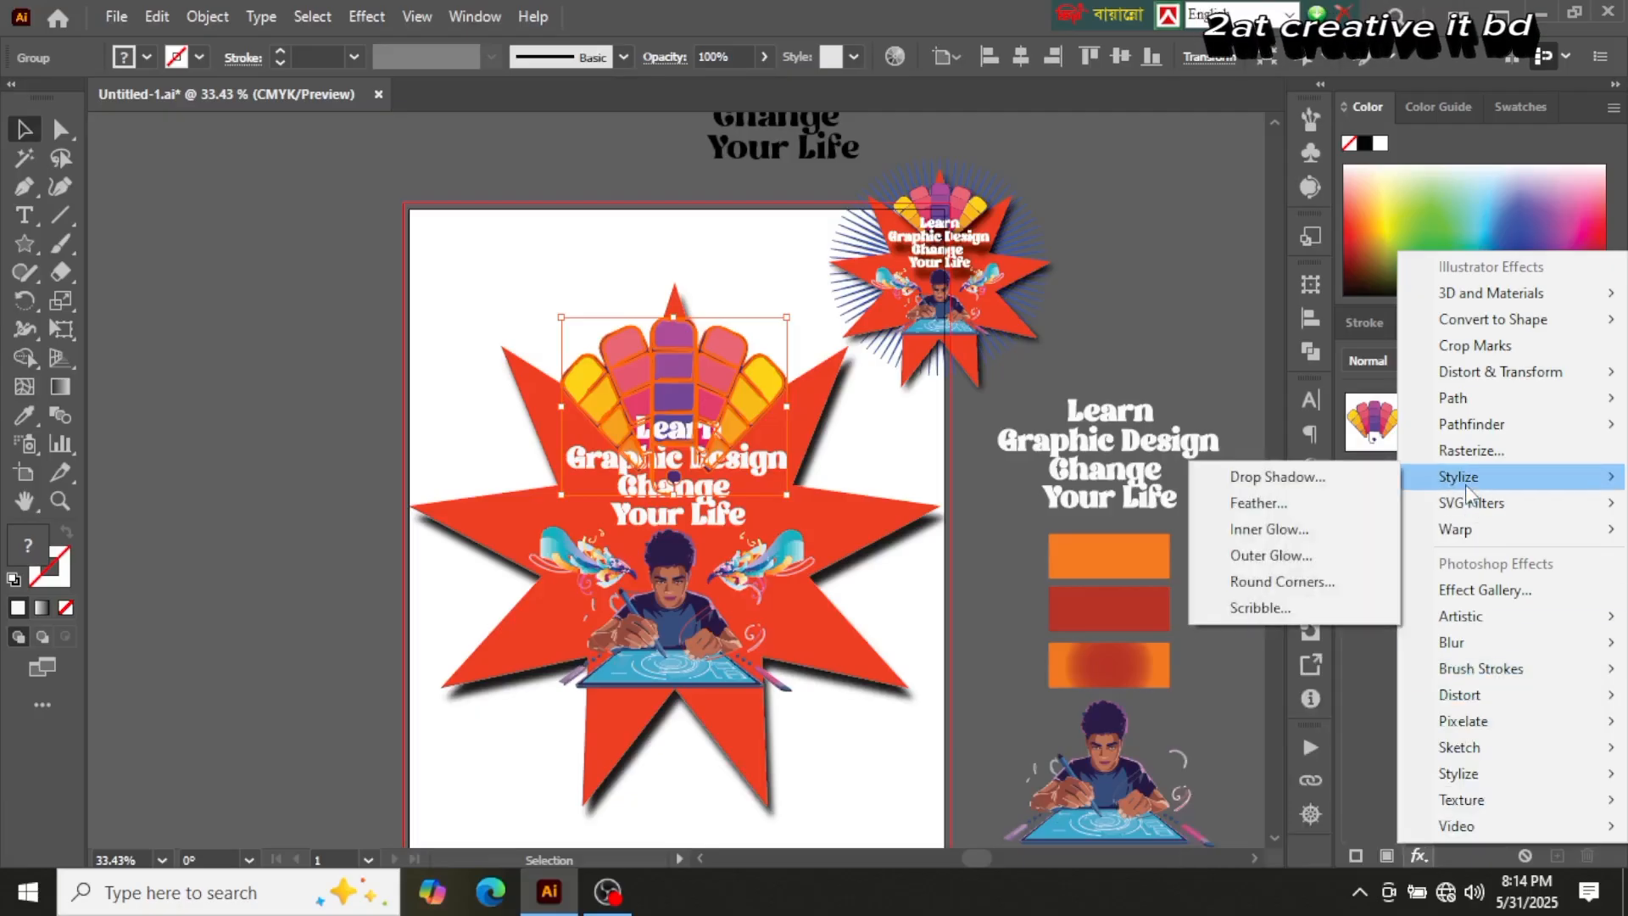
{"action": "left_click", "coordinate": [1252, 480]}
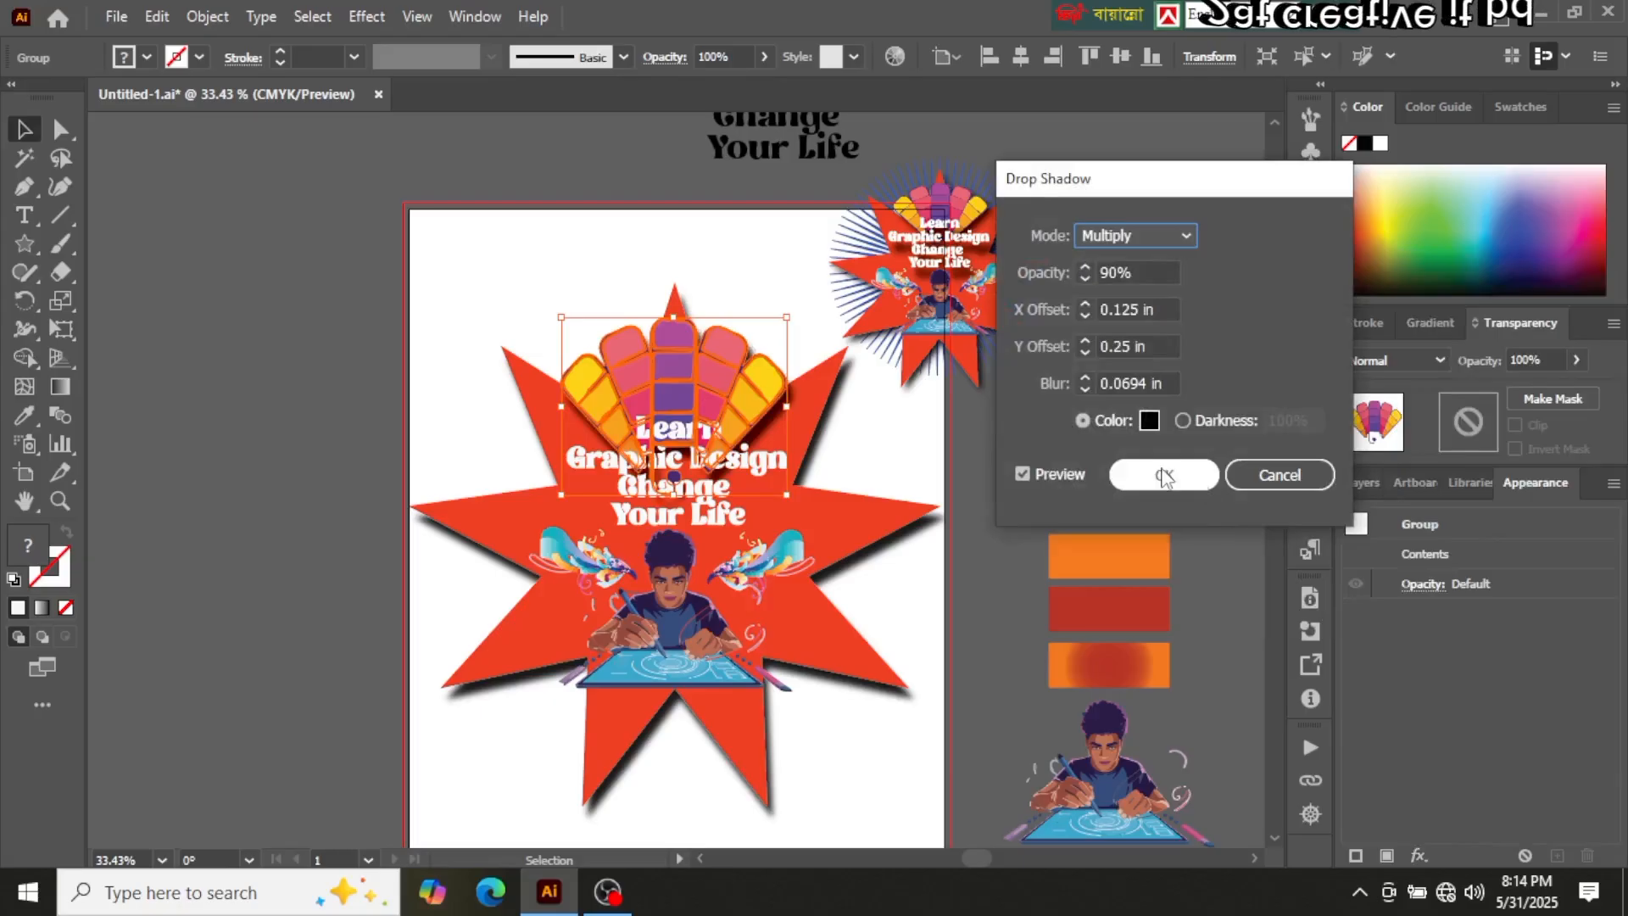
{"action": "left_click", "coordinate": [1164, 475]}
{"action": "left_click", "coordinate": [285, 384]}
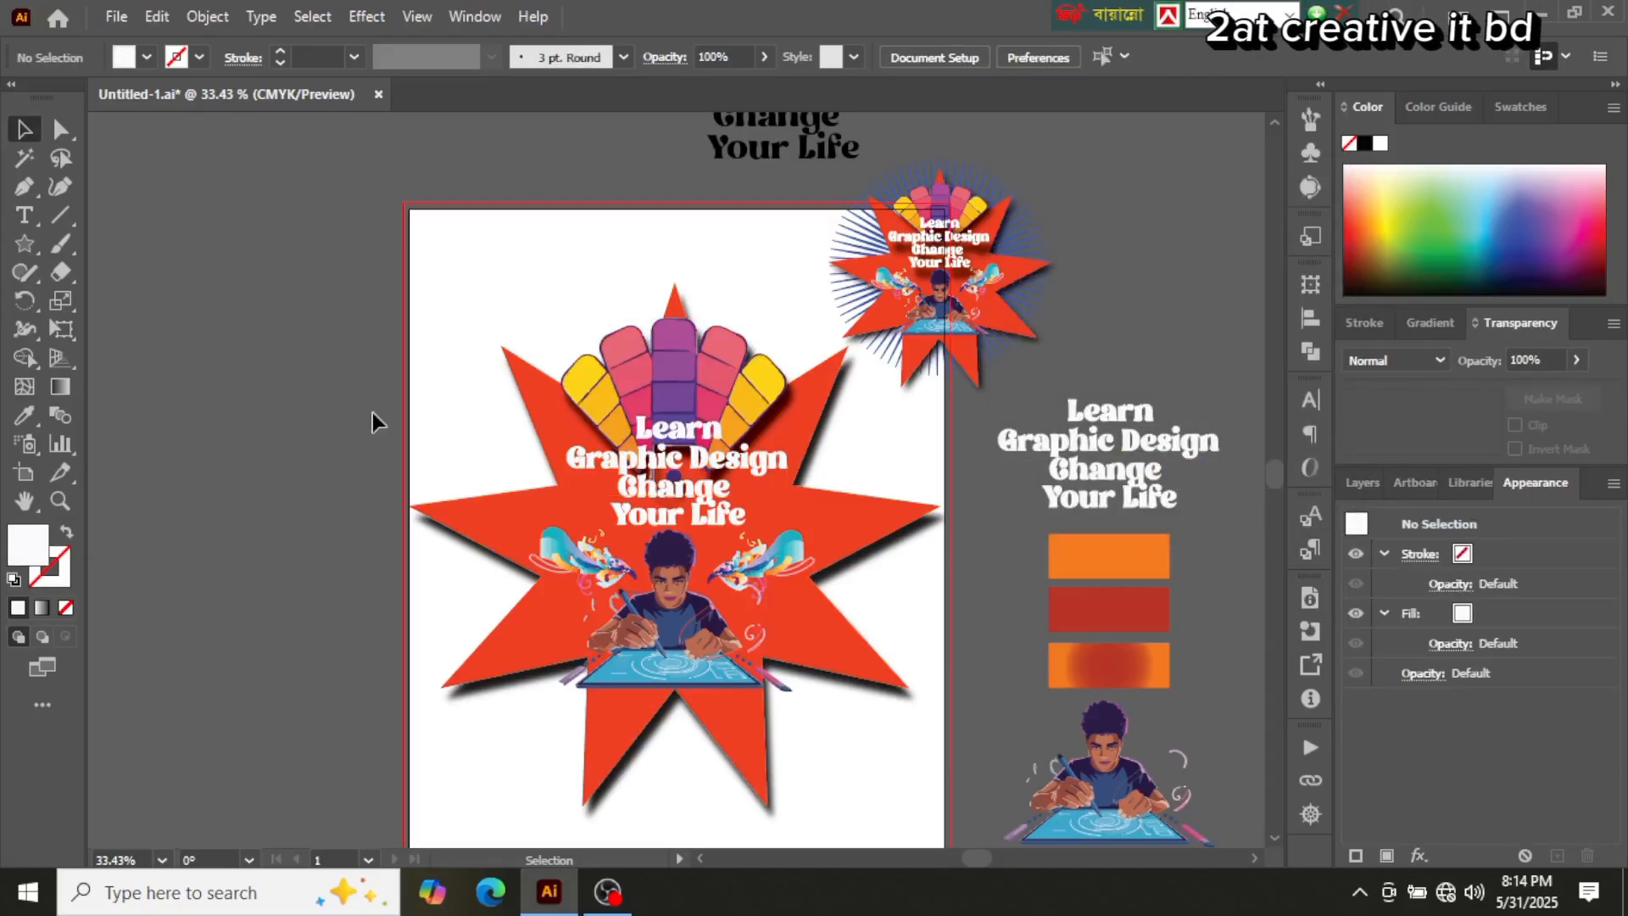
Step: Apply a new black Multiply drop shadow to the star's lettering: 90% opacity, offsets 0.125 in X and 0.25 in Y, blur 0.0694 in
{"action": "left_click", "coordinate": [668, 459]}
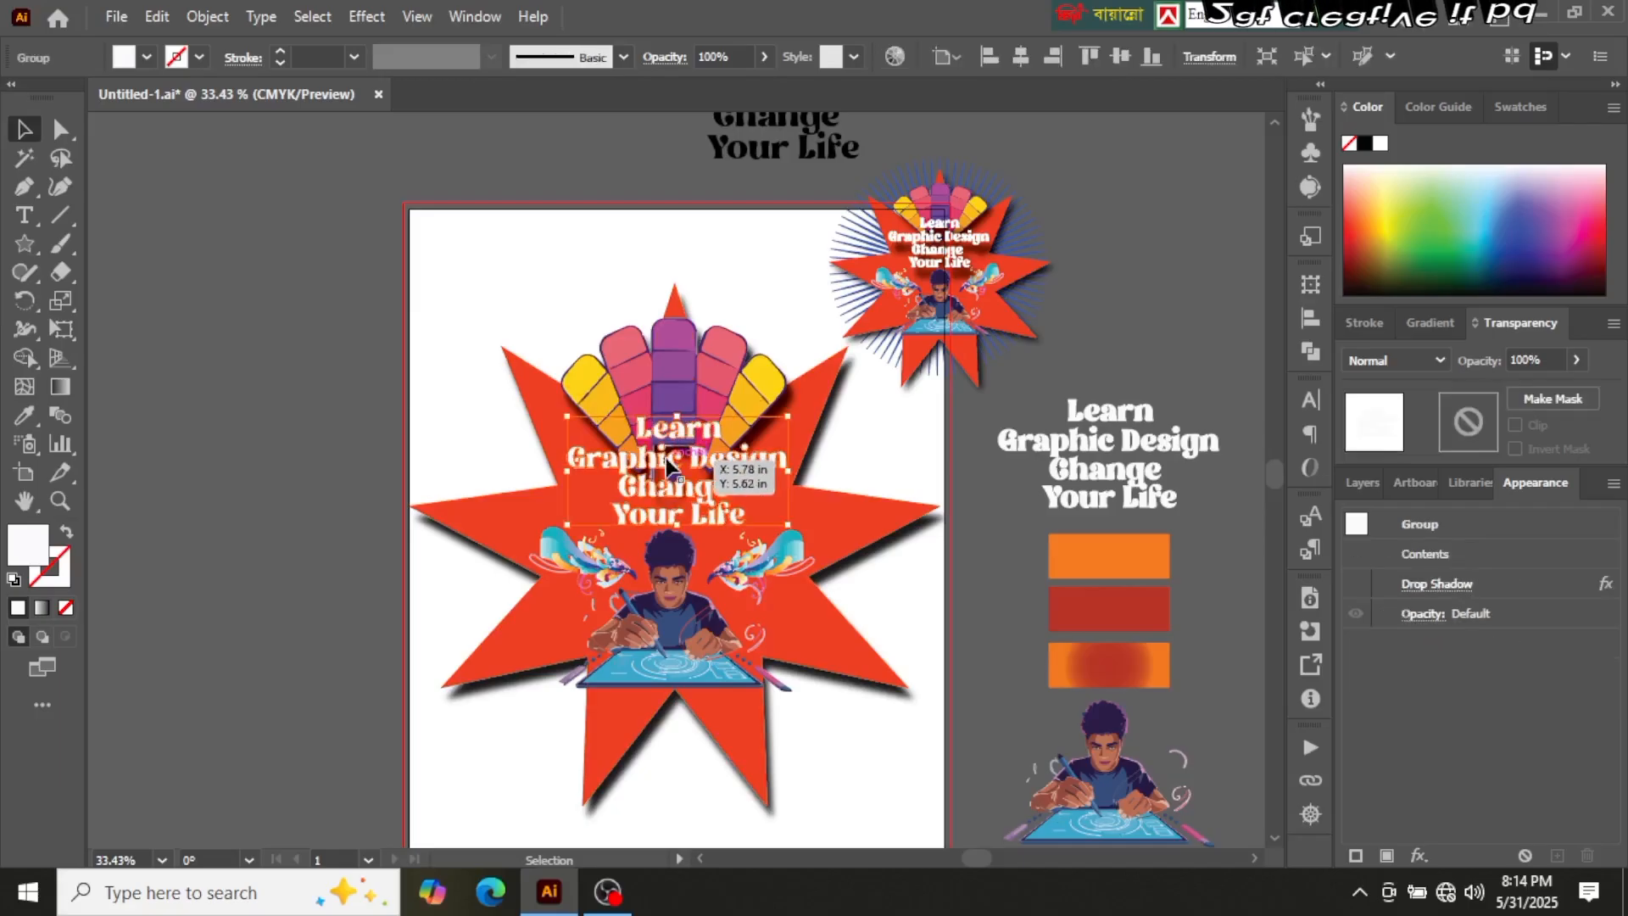
{"action": "left_click", "coordinate": [1419, 855]}
{"action": "mouse_move", "coordinate": [1467, 477]}
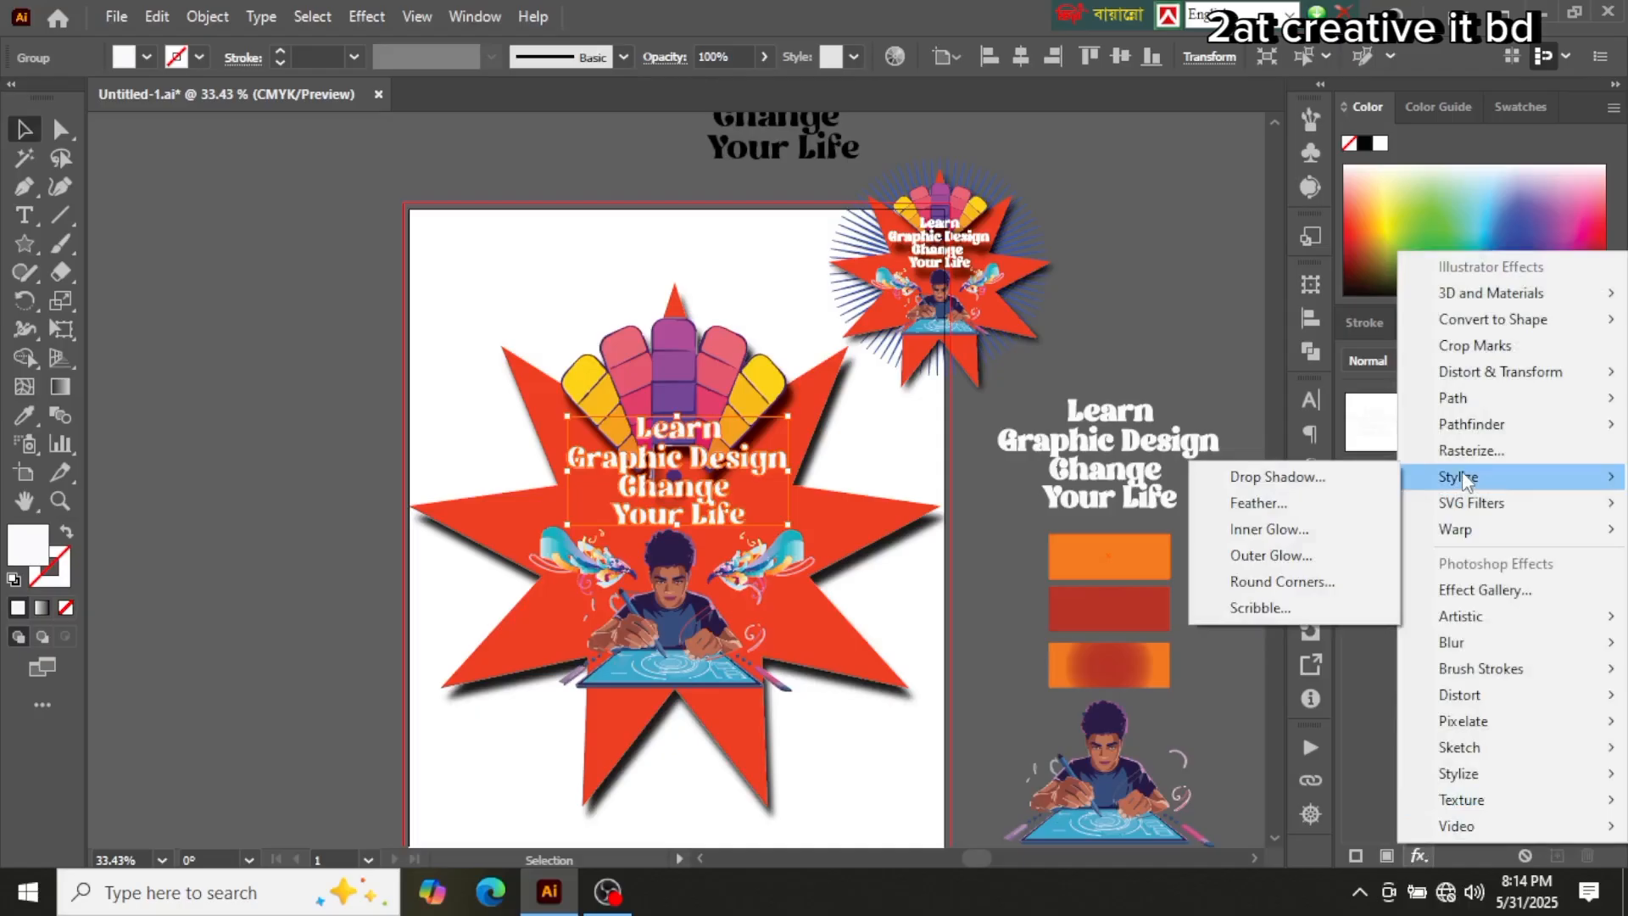
{"action": "left_click", "coordinate": [1330, 477]}
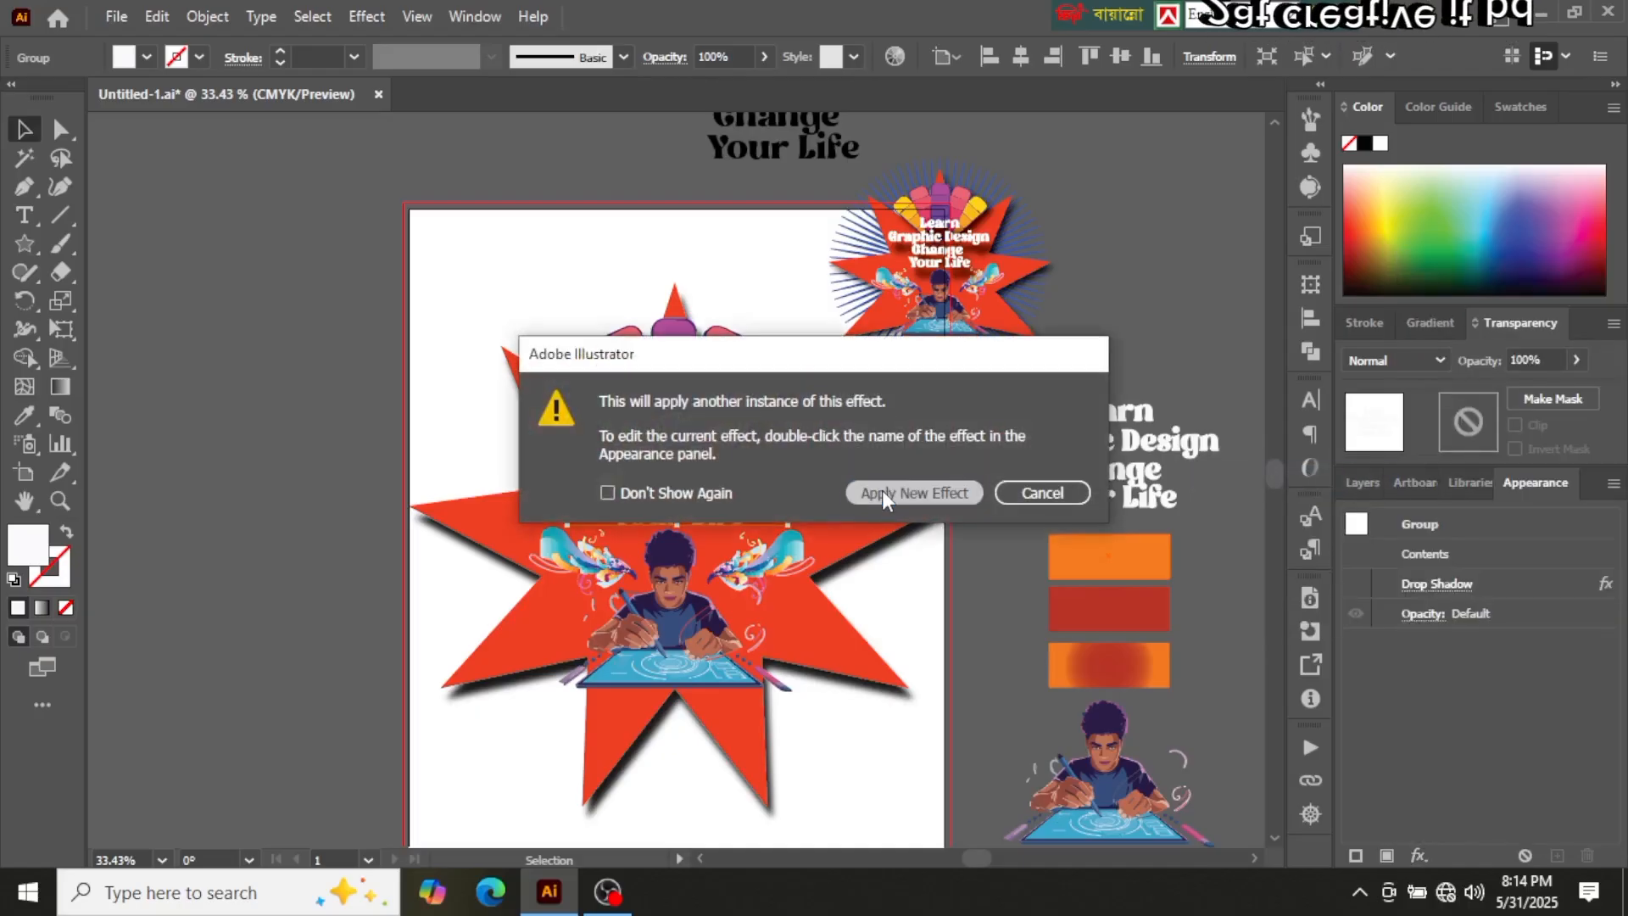
{"action": "left_click", "coordinate": [882, 493]}
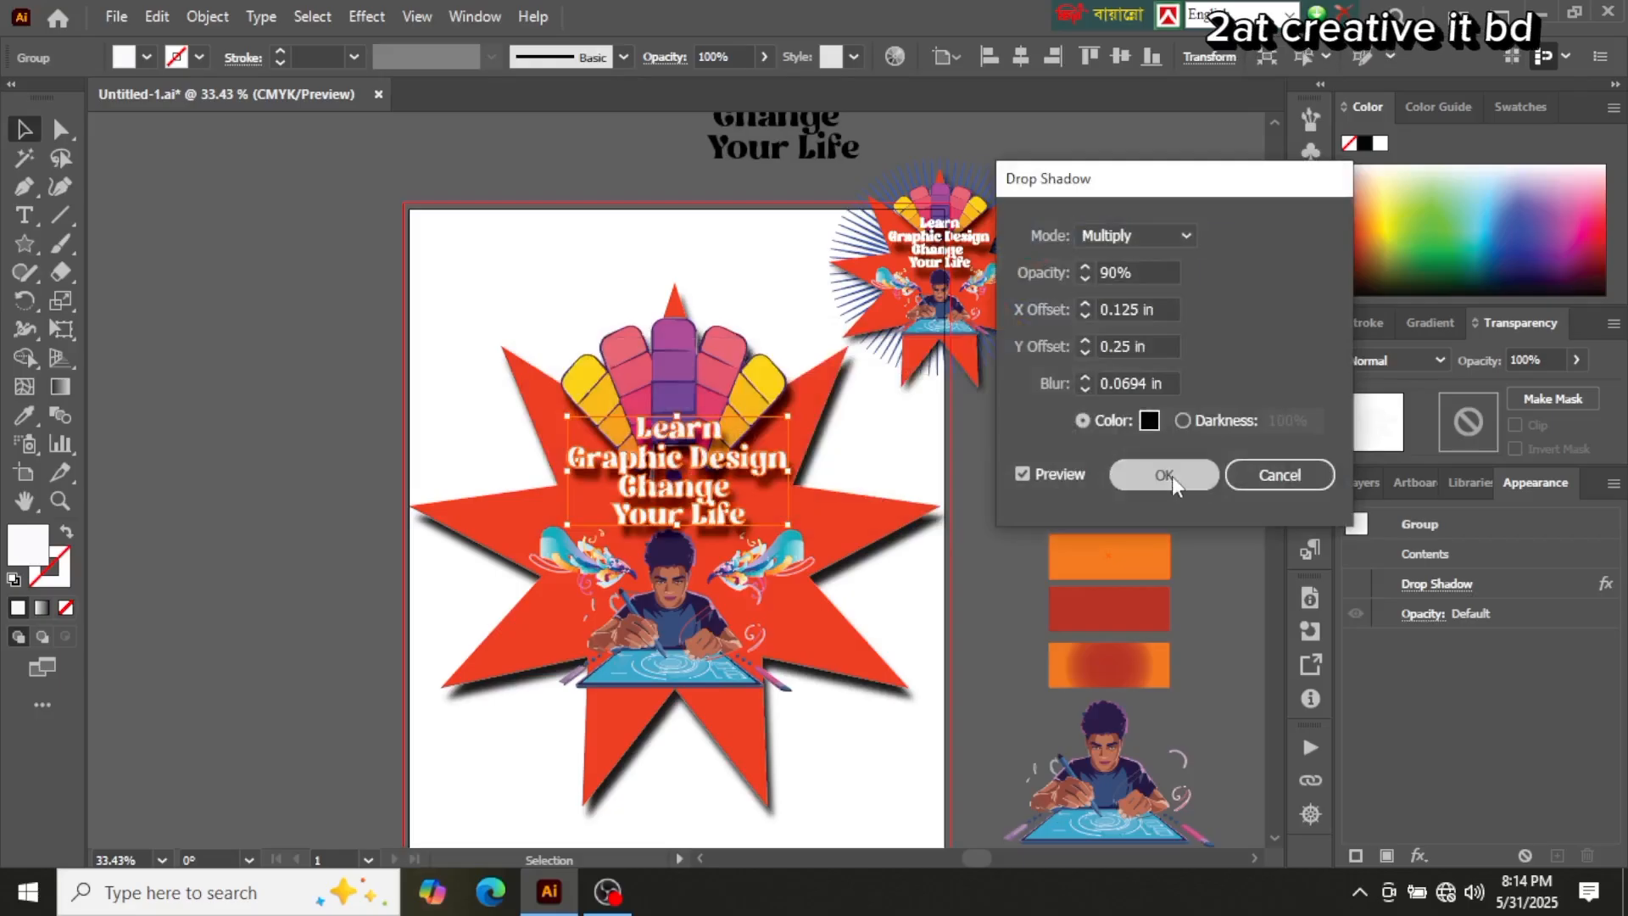
{"action": "left_click", "coordinate": [1172, 476]}
{"action": "left_click", "coordinate": [897, 598]}
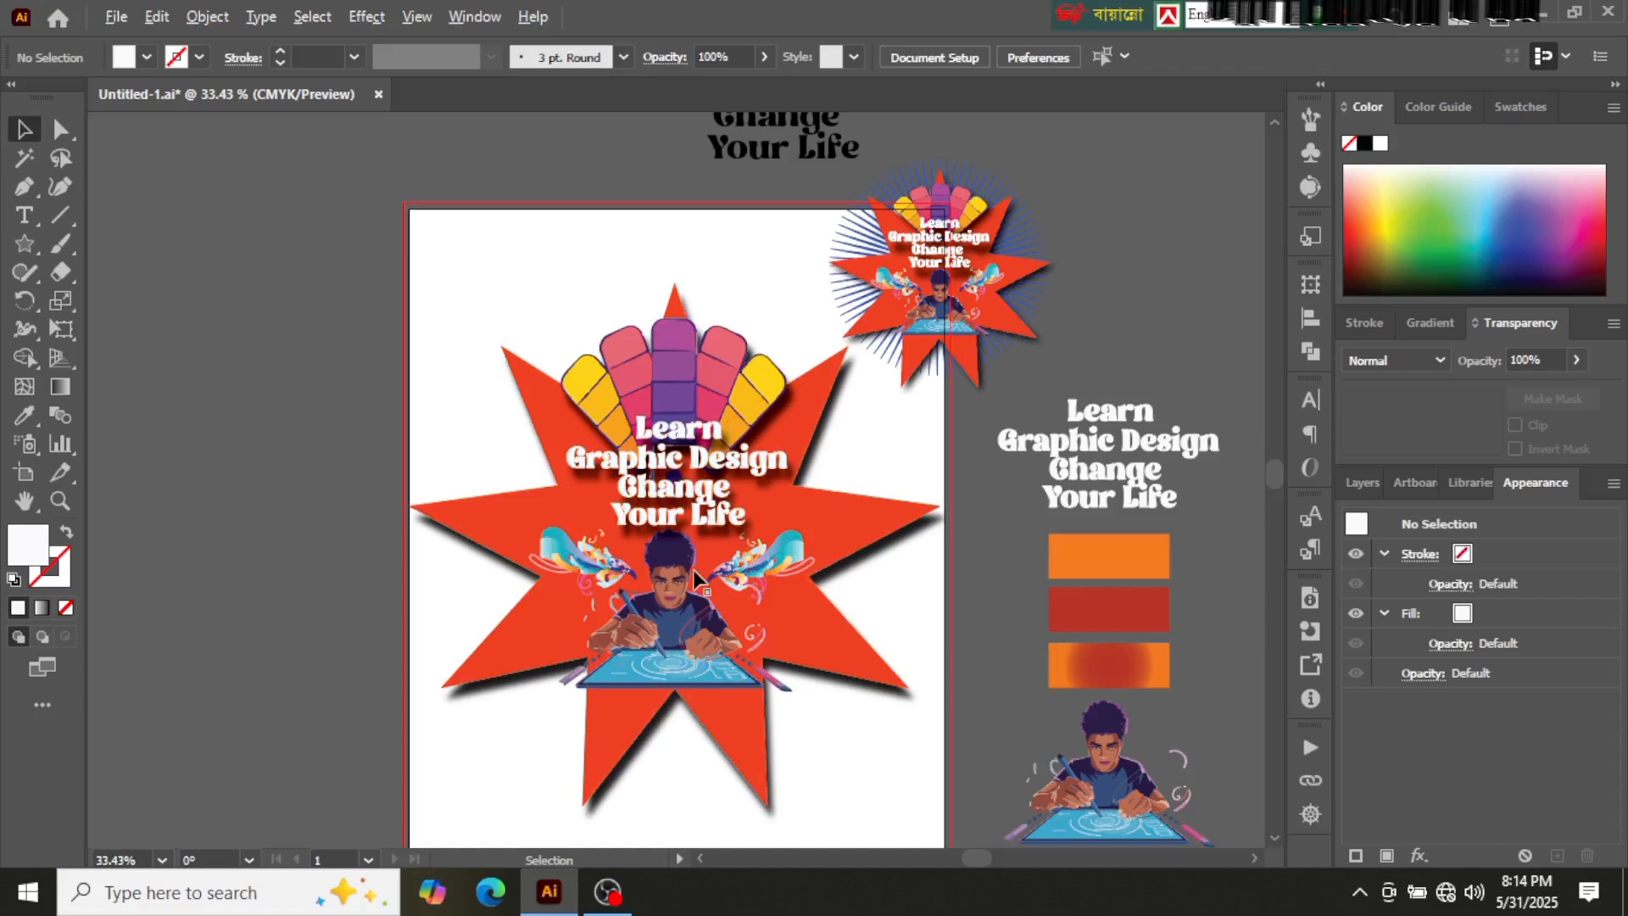
Step: Draw a straight vertical line on the empty canvas beside the artboard and give it a blue stroke
{"action": "scroll", "coordinate": [694, 570], "scroll_direction": "down", "scroll_amount": 1}
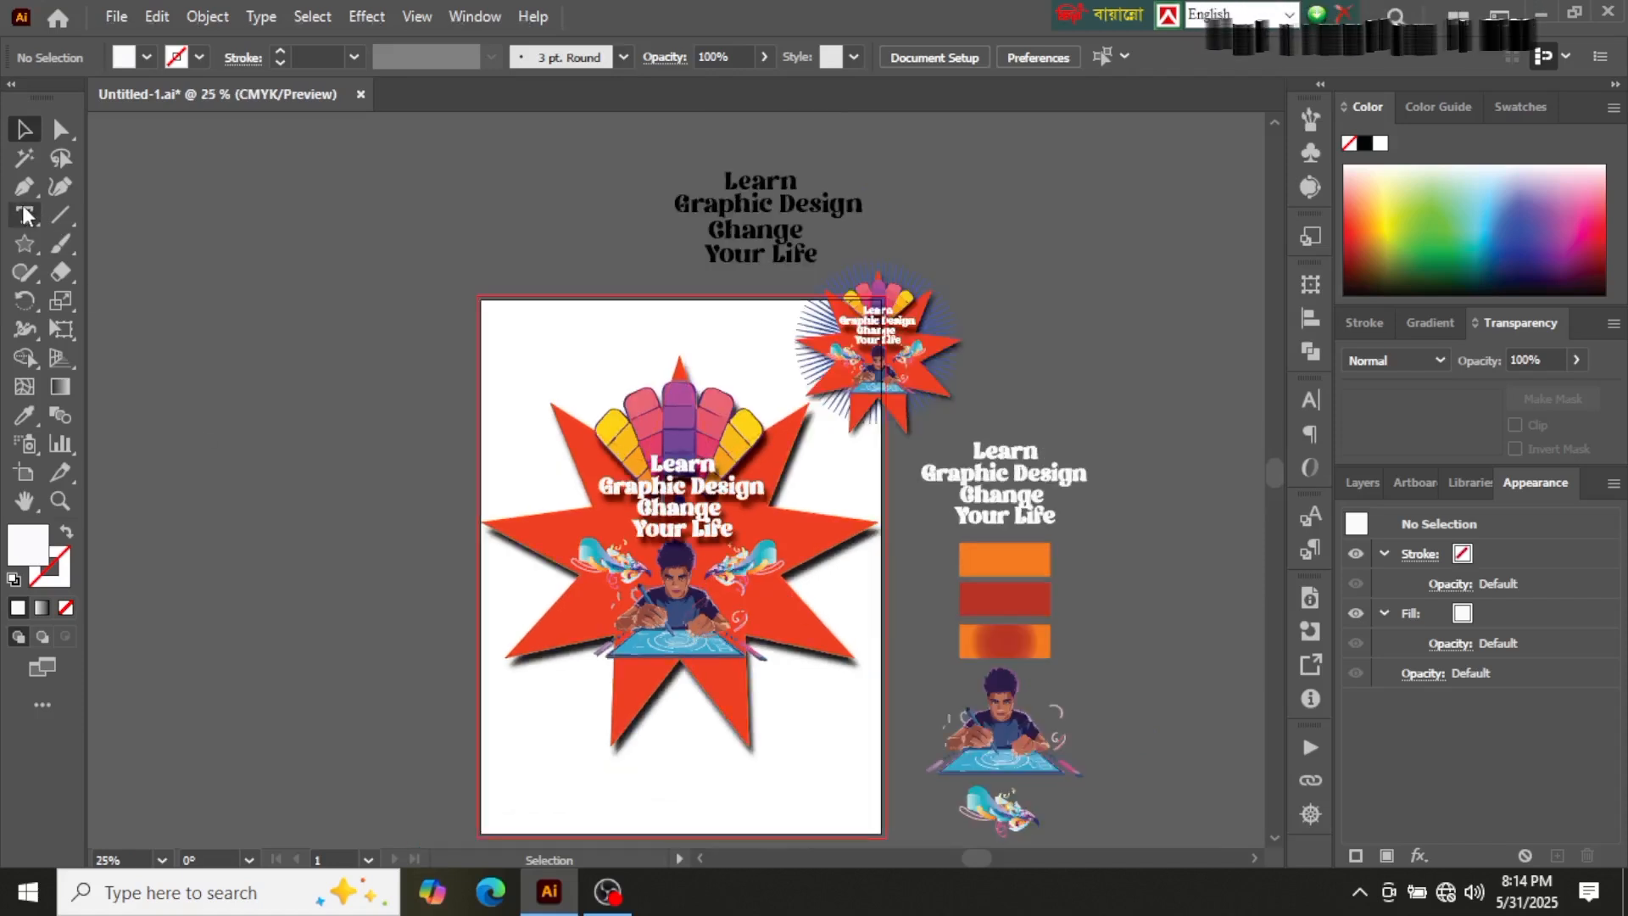
{"action": "left_click", "coordinate": [55, 217]}
{"action": "mouse_move", "coordinate": [286, 293]}
{"action": "left_mouse_down"}
{"action": "mouse_move", "coordinate": [283, 556]}
{"action": "mouse_move", "coordinate": [287, 485]}
{"action": "left_mouse_up"}
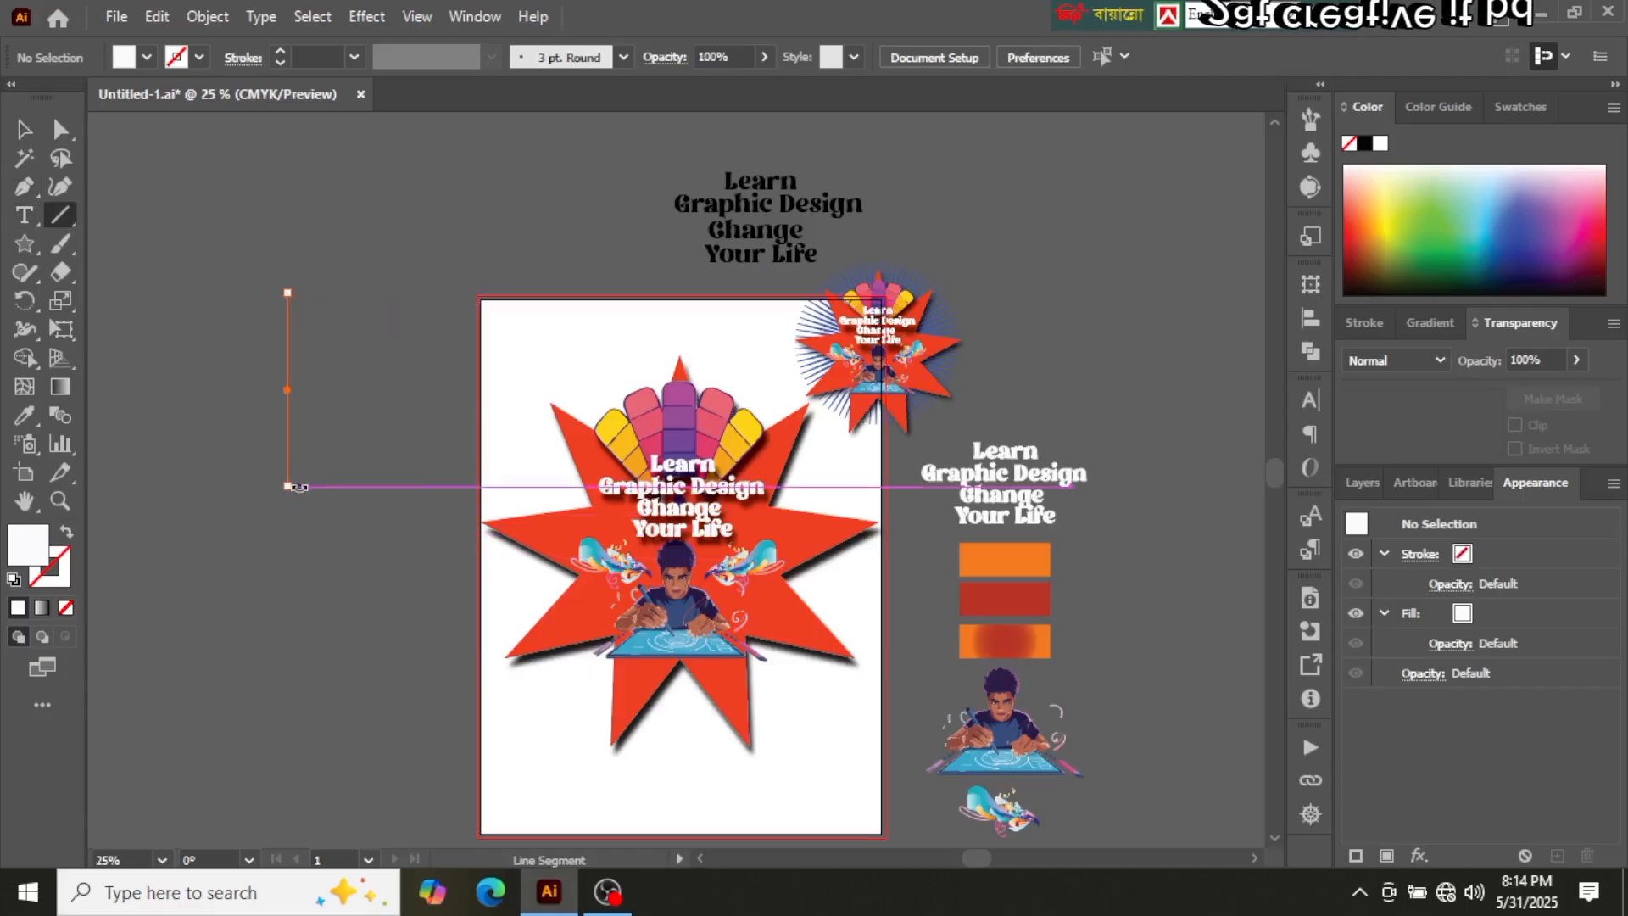
{"action": "left_click", "coordinate": [198, 56]}
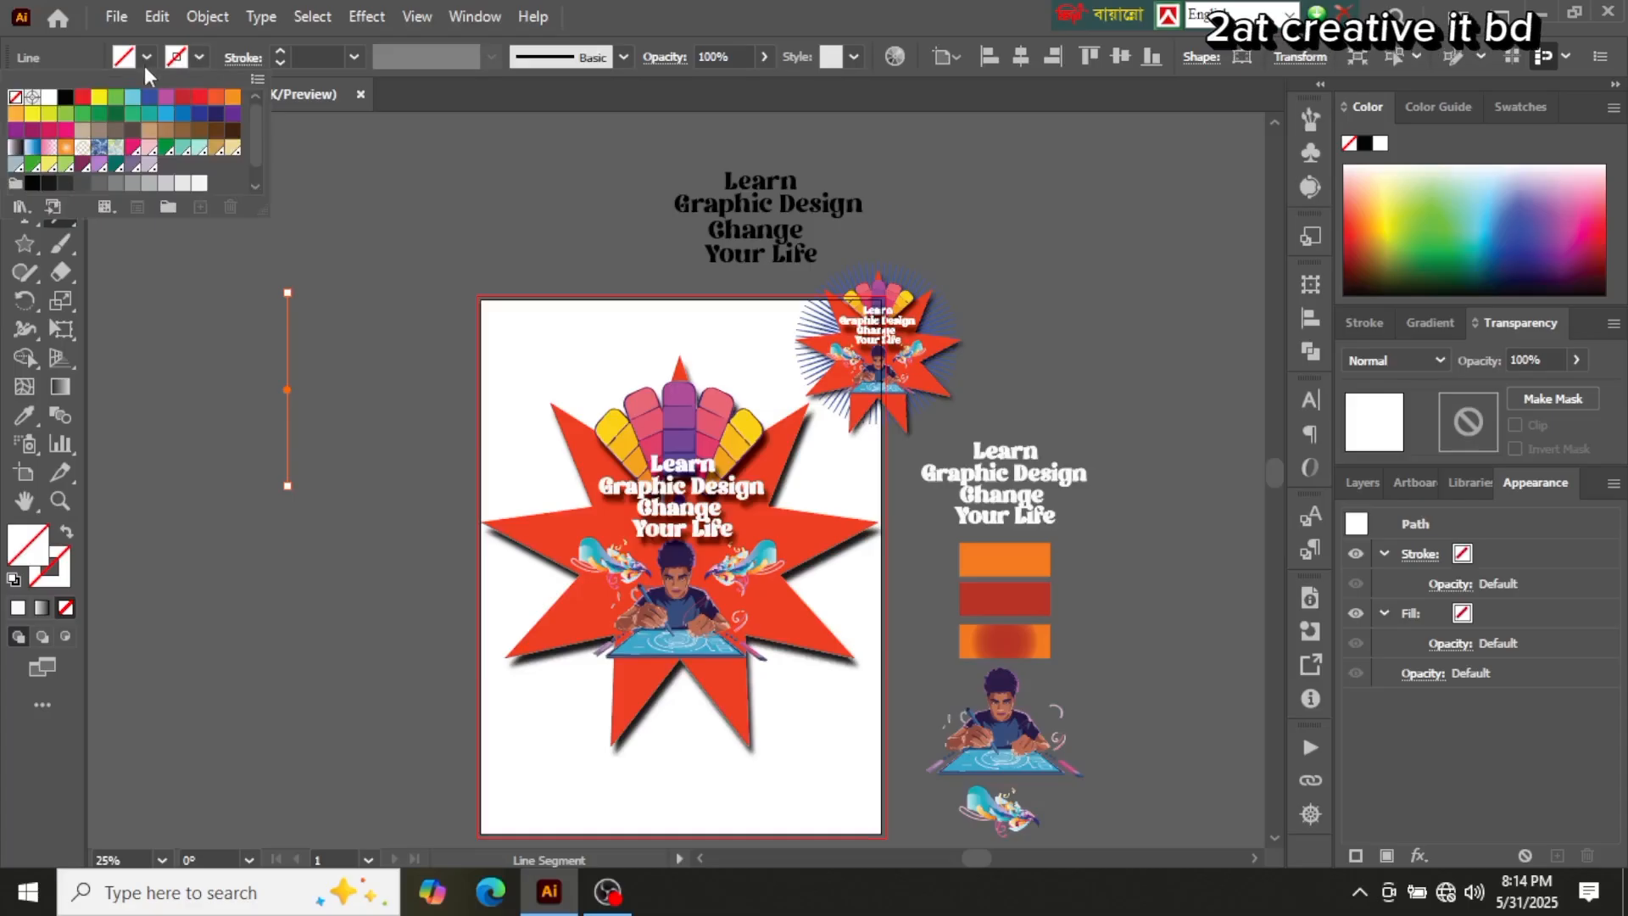
{"action": "left_click", "coordinate": [149, 97]}
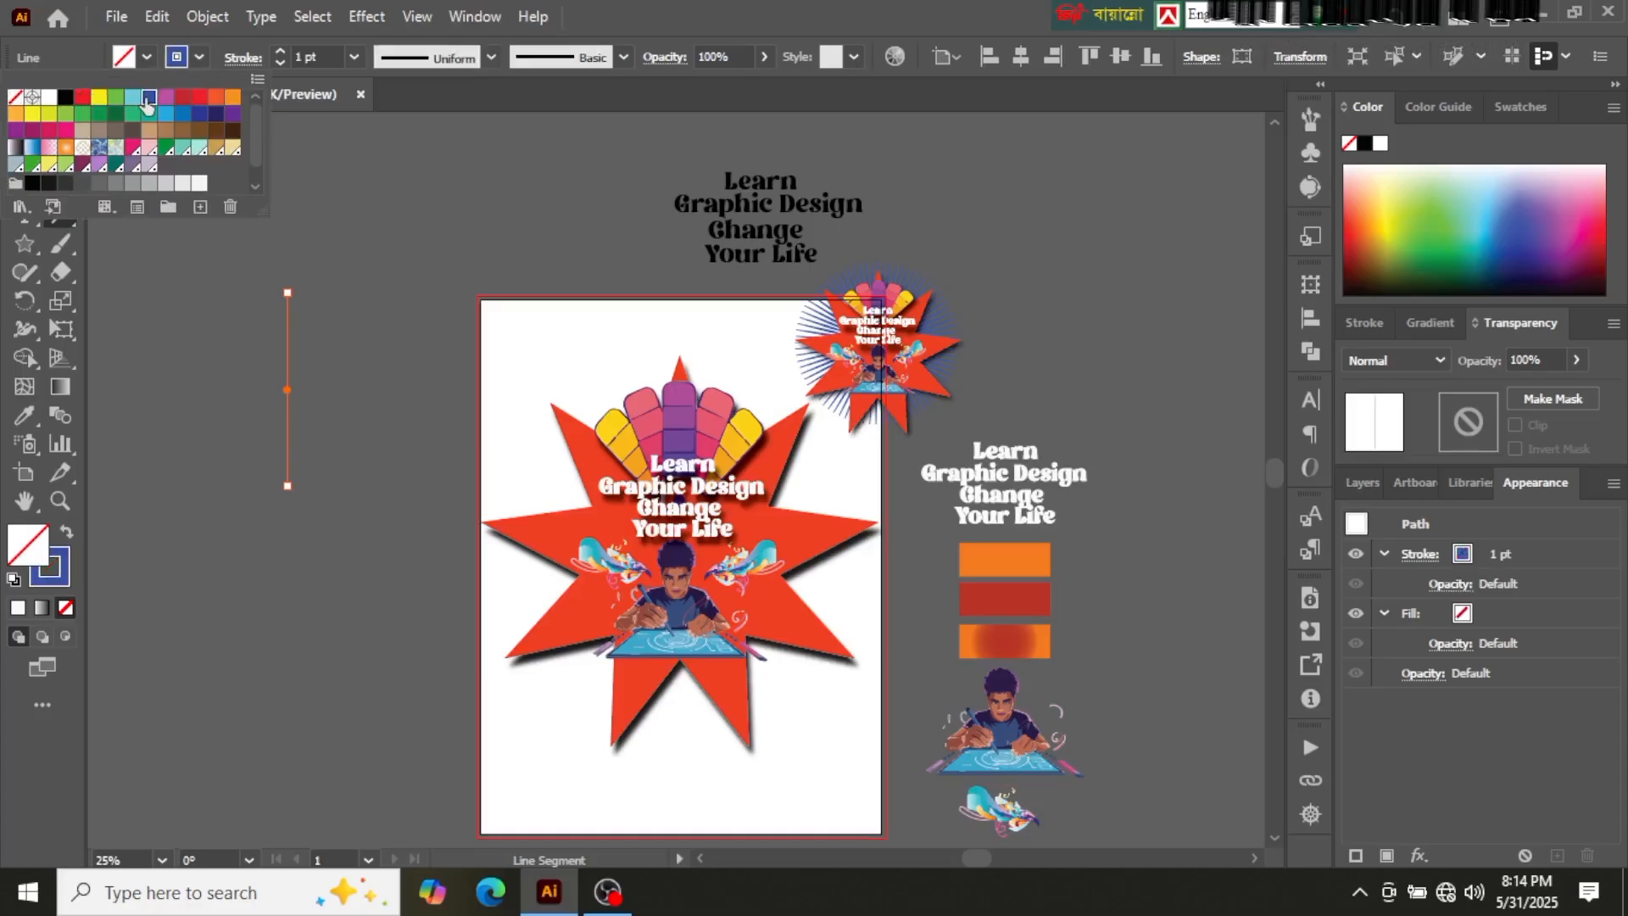
Step: Increase the vertical line's stroke weight to 15 pt
{"action": "left_click", "coordinate": [280, 52]}
{"action": "left_click", "coordinate": [281, 51]}
{"action": "left_click", "coordinate": [280, 52]}
{"action": "left_click", "coordinate": [282, 49]}
{"action": "left_click", "coordinate": [281, 50]}
{"action": "left_click", "coordinate": [282, 49]}
{"action": "left_click", "coordinate": [282, 49]}
{"action": "left_click", "coordinate": [281, 49]}
{"action": "left_click", "coordinate": [282, 49]}
{"action": "left_click", "coordinate": [282, 49]}
{"action": "left_click", "coordinate": [282, 50]}
{"action": "left_click", "coordinate": [282, 50]}
{"action": "left_click", "coordinate": [282, 49]}
{"action": "left_click", "coordinate": [282, 49]}
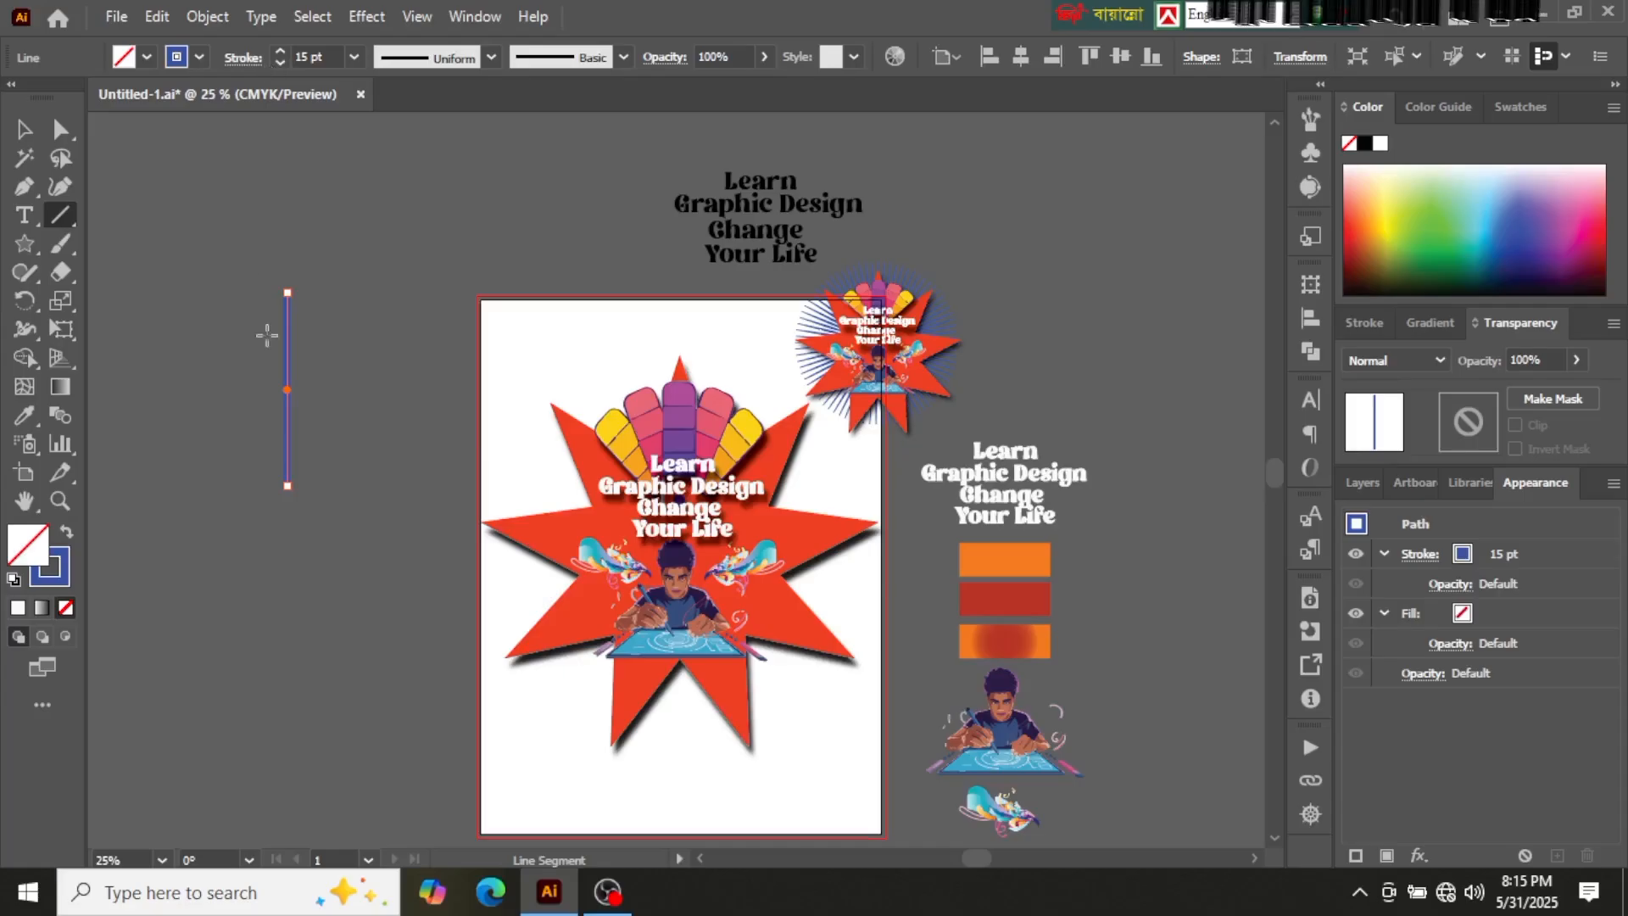
Step: Try the blue line on the artboard beside the star and move it back onto the empty canvas
{"action": "left_click", "coordinate": [24, 129]}
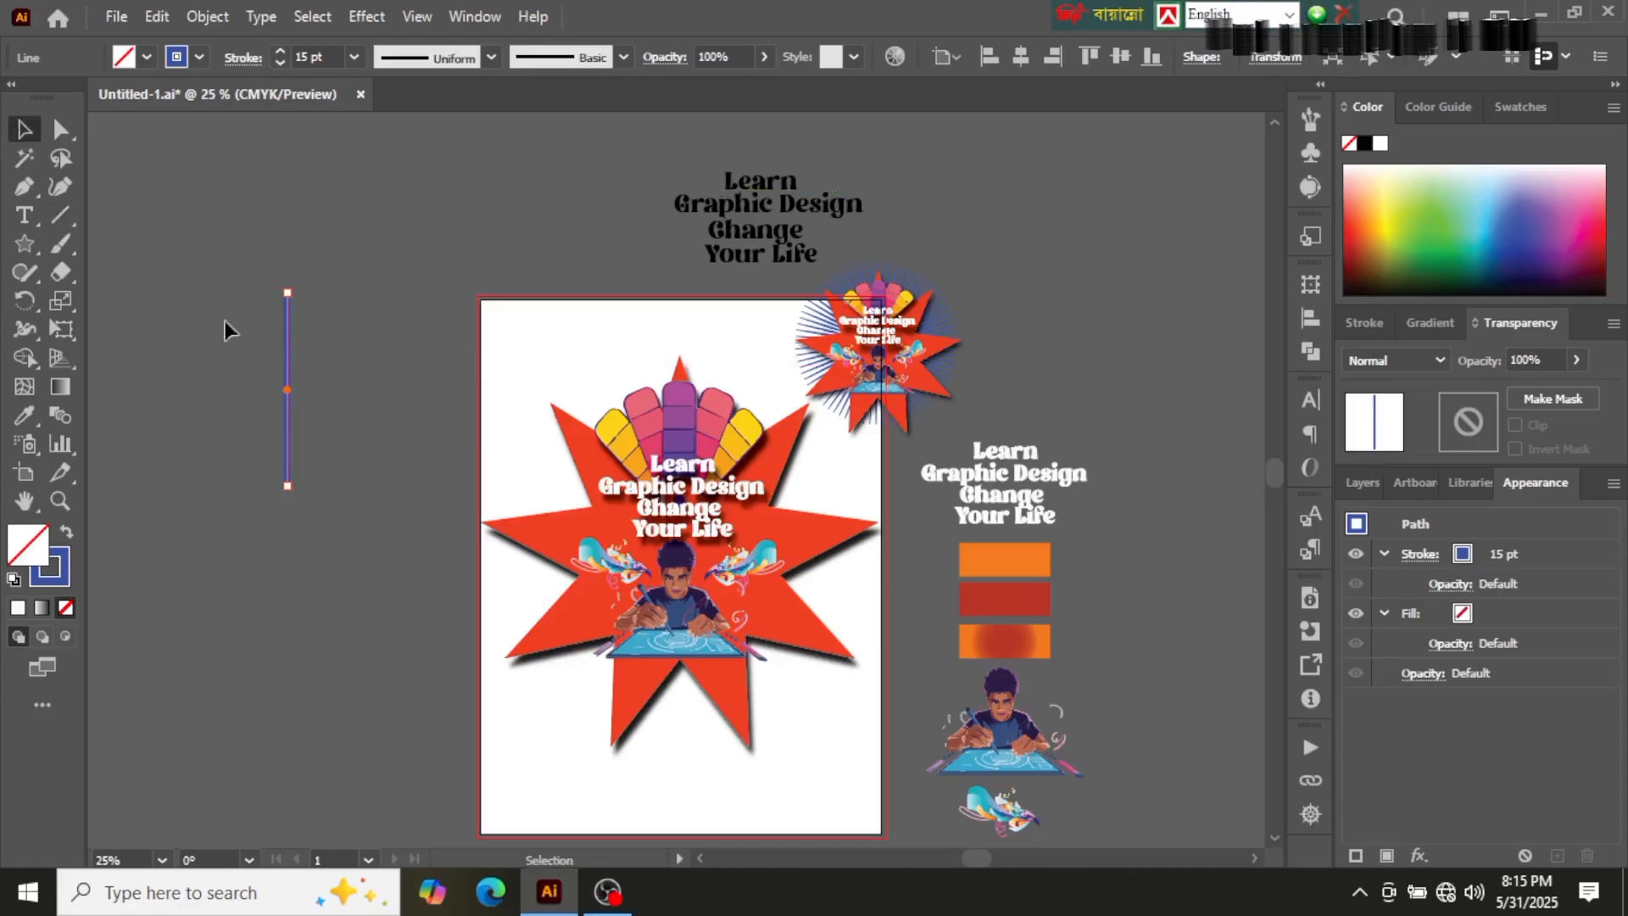
{"action": "left_click_drag", "start_coordinate": [288, 389], "coordinate": [519, 398]}
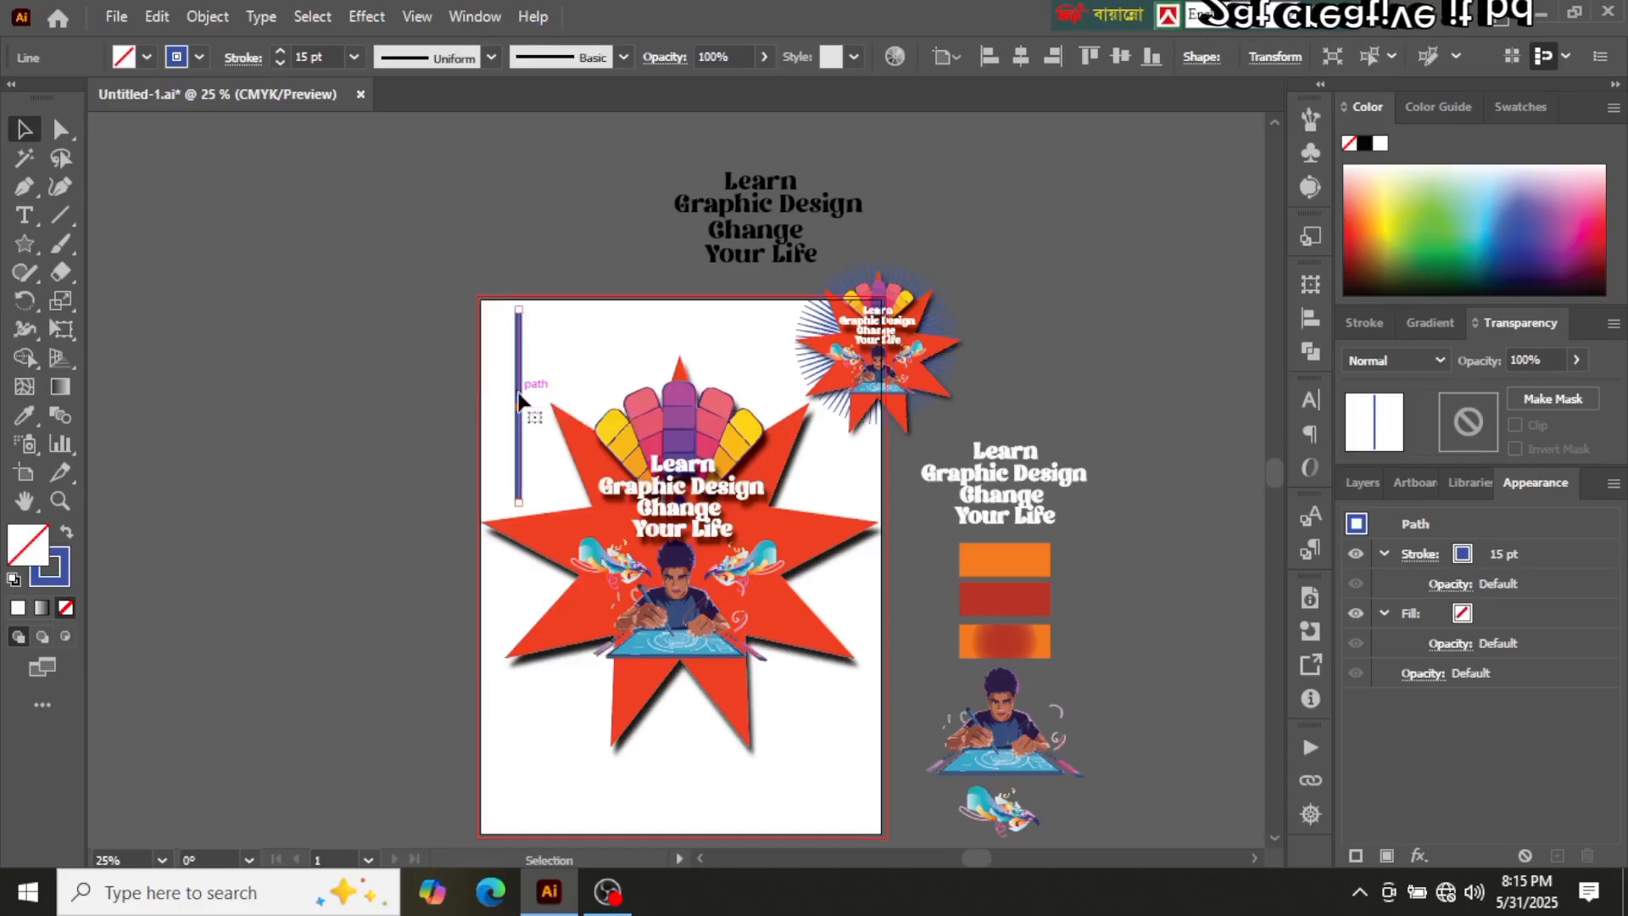
{"action": "left_click_drag", "start_coordinate": [519, 398], "coordinate": [332, 375]}
Step: Change the line's stroke color to the near-black 000102
{"action": "double_click", "coordinate": [28, 550]}
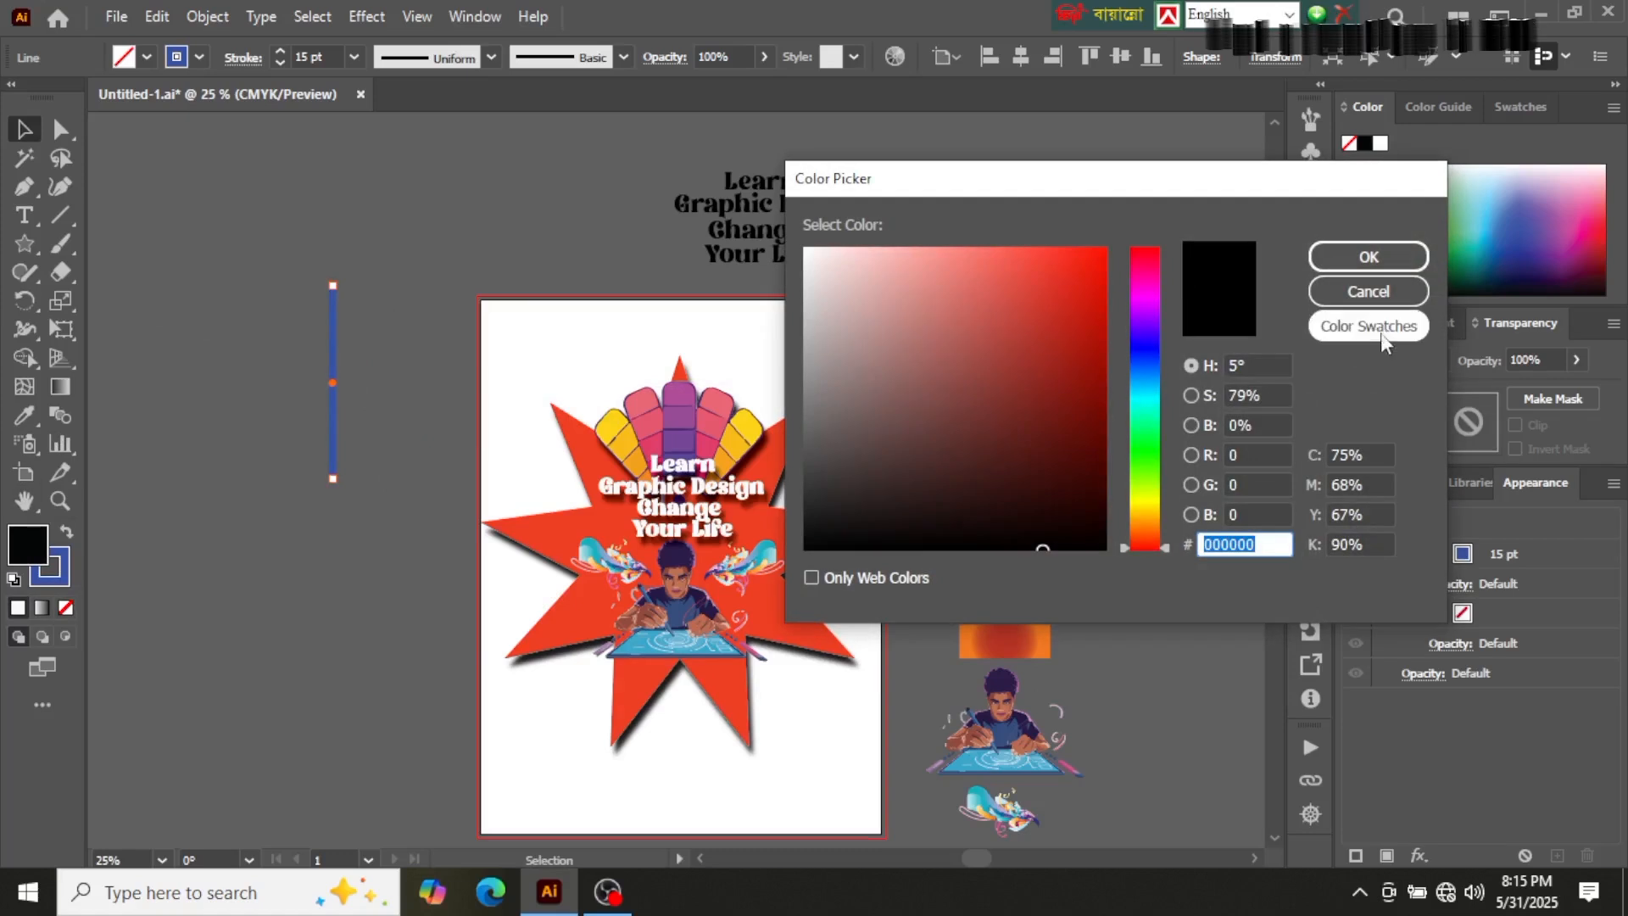
{"action": "left_click", "coordinate": [1391, 291]}
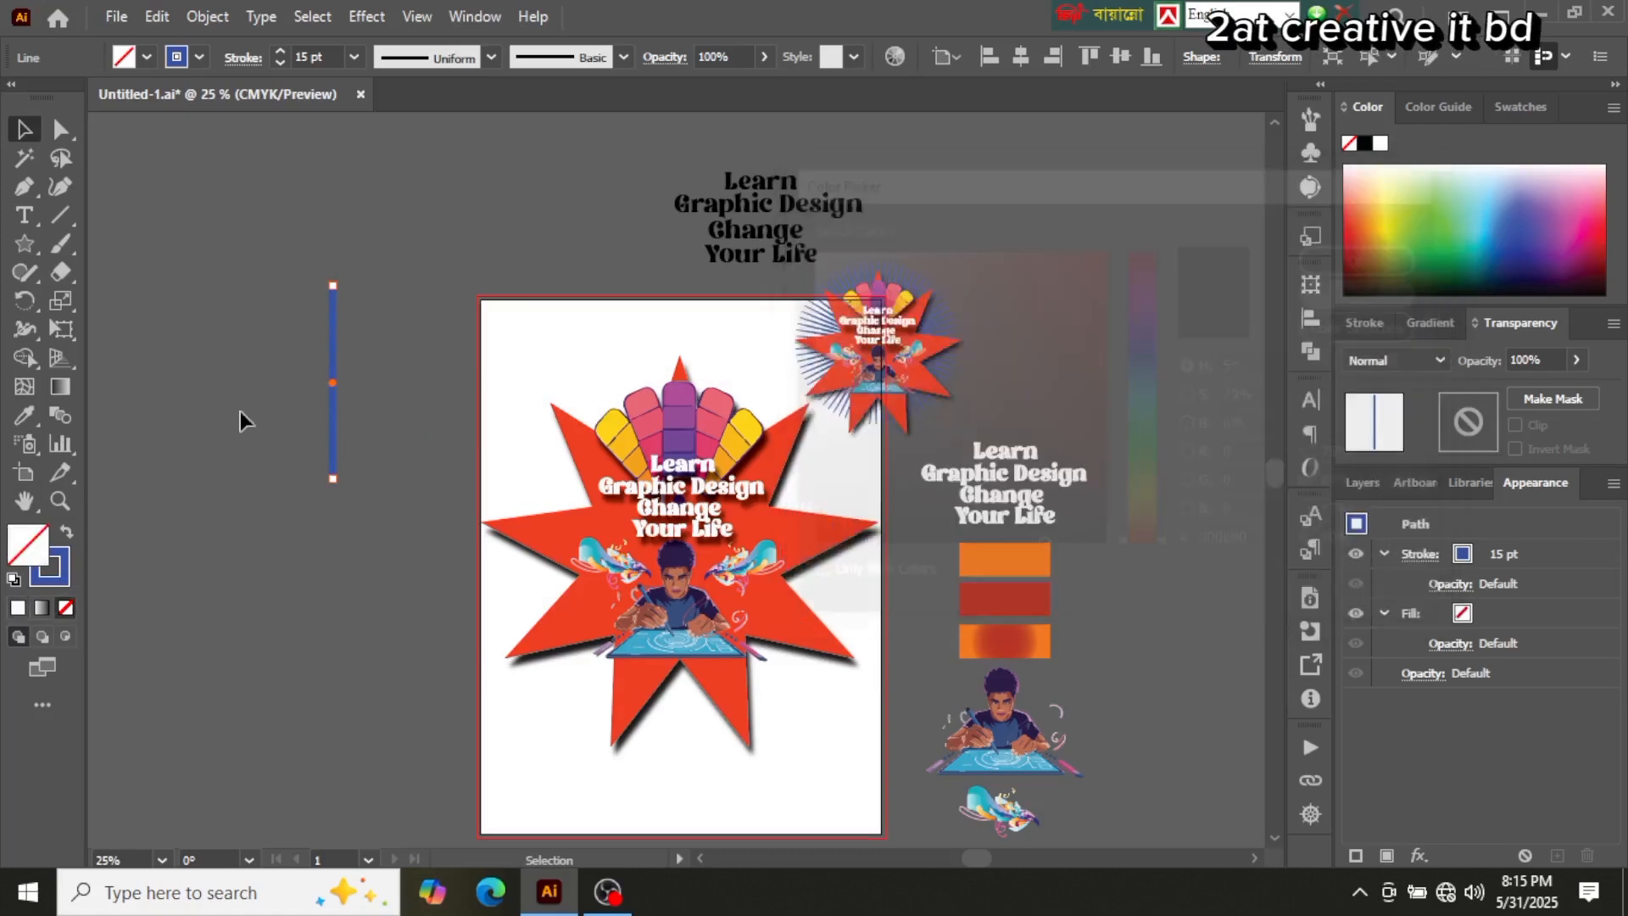
{"action": "double_click", "coordinate": [59, 572]}
{"action": "left_click_drag", "start_coordinate": [1039, 475], "coordinate": [1100, 544]}
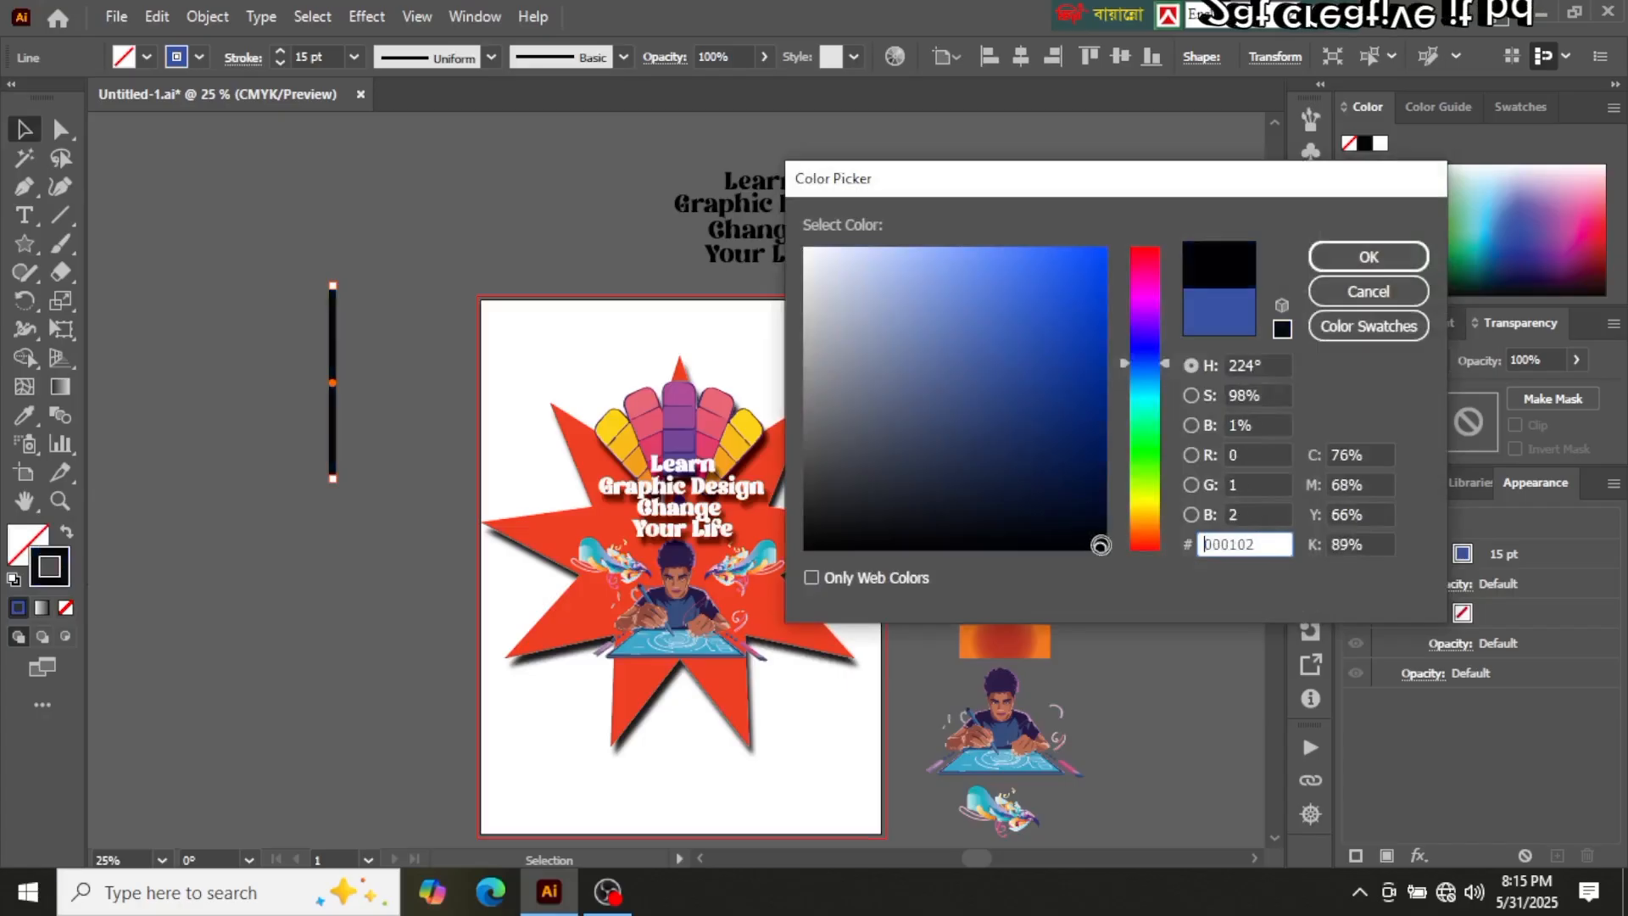
{"action": "left_click", "coordinate": [1369, 256]}
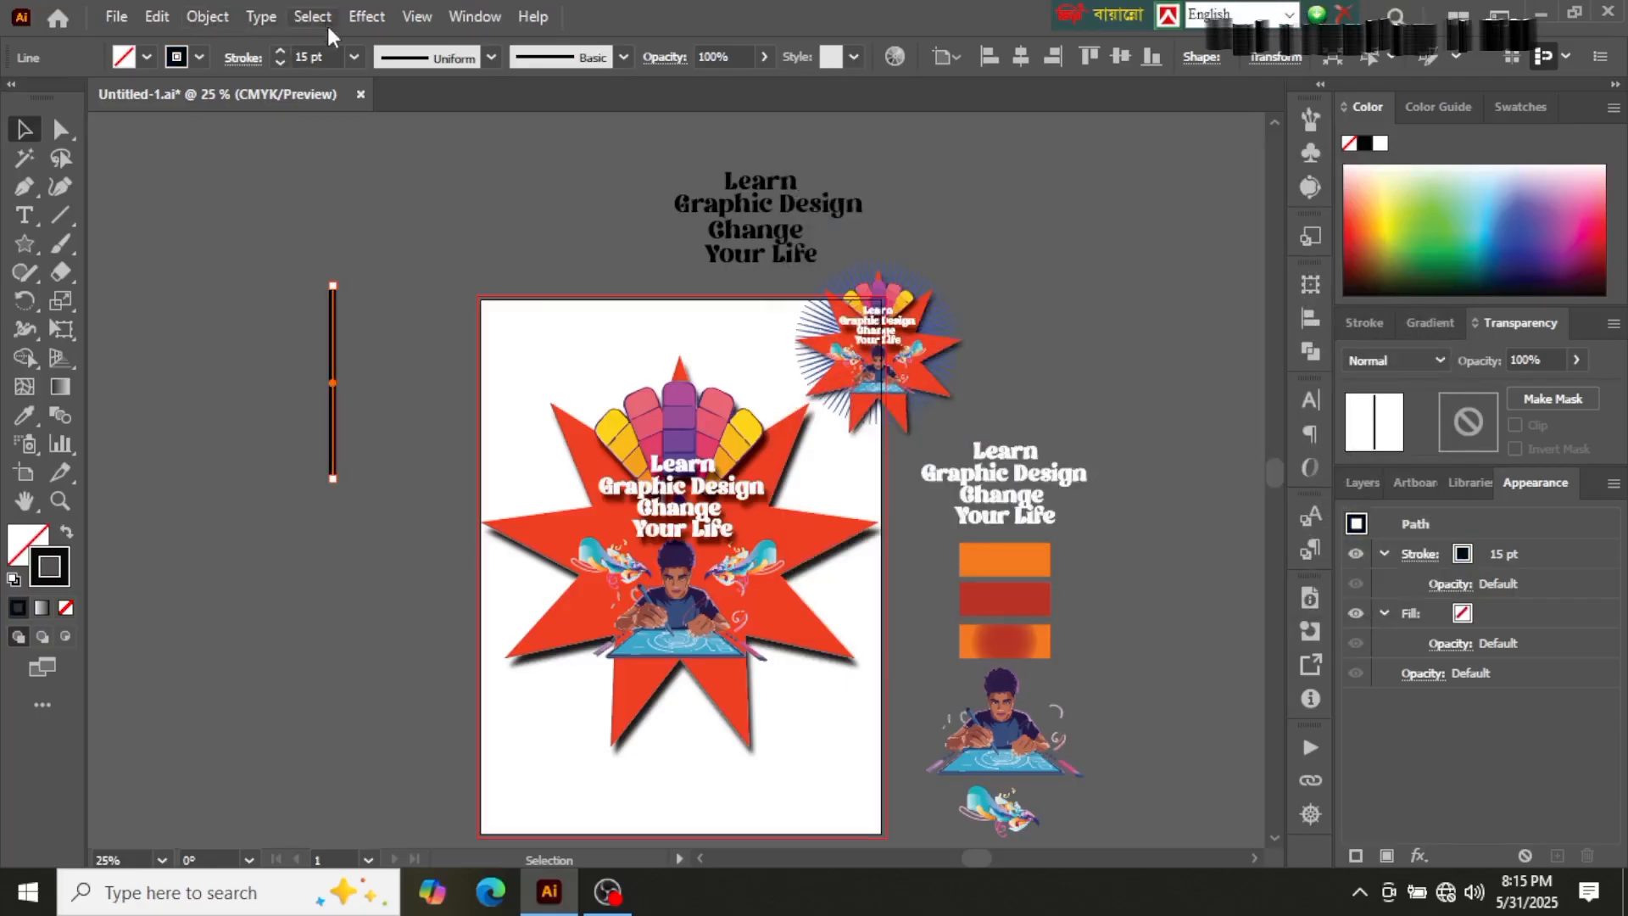
Step: Apply the slim teardrop-shaped width profile to the line's stroke and expand its appearance into a filled shape
{"action": "left_click", "coordinate": [409, 63]}
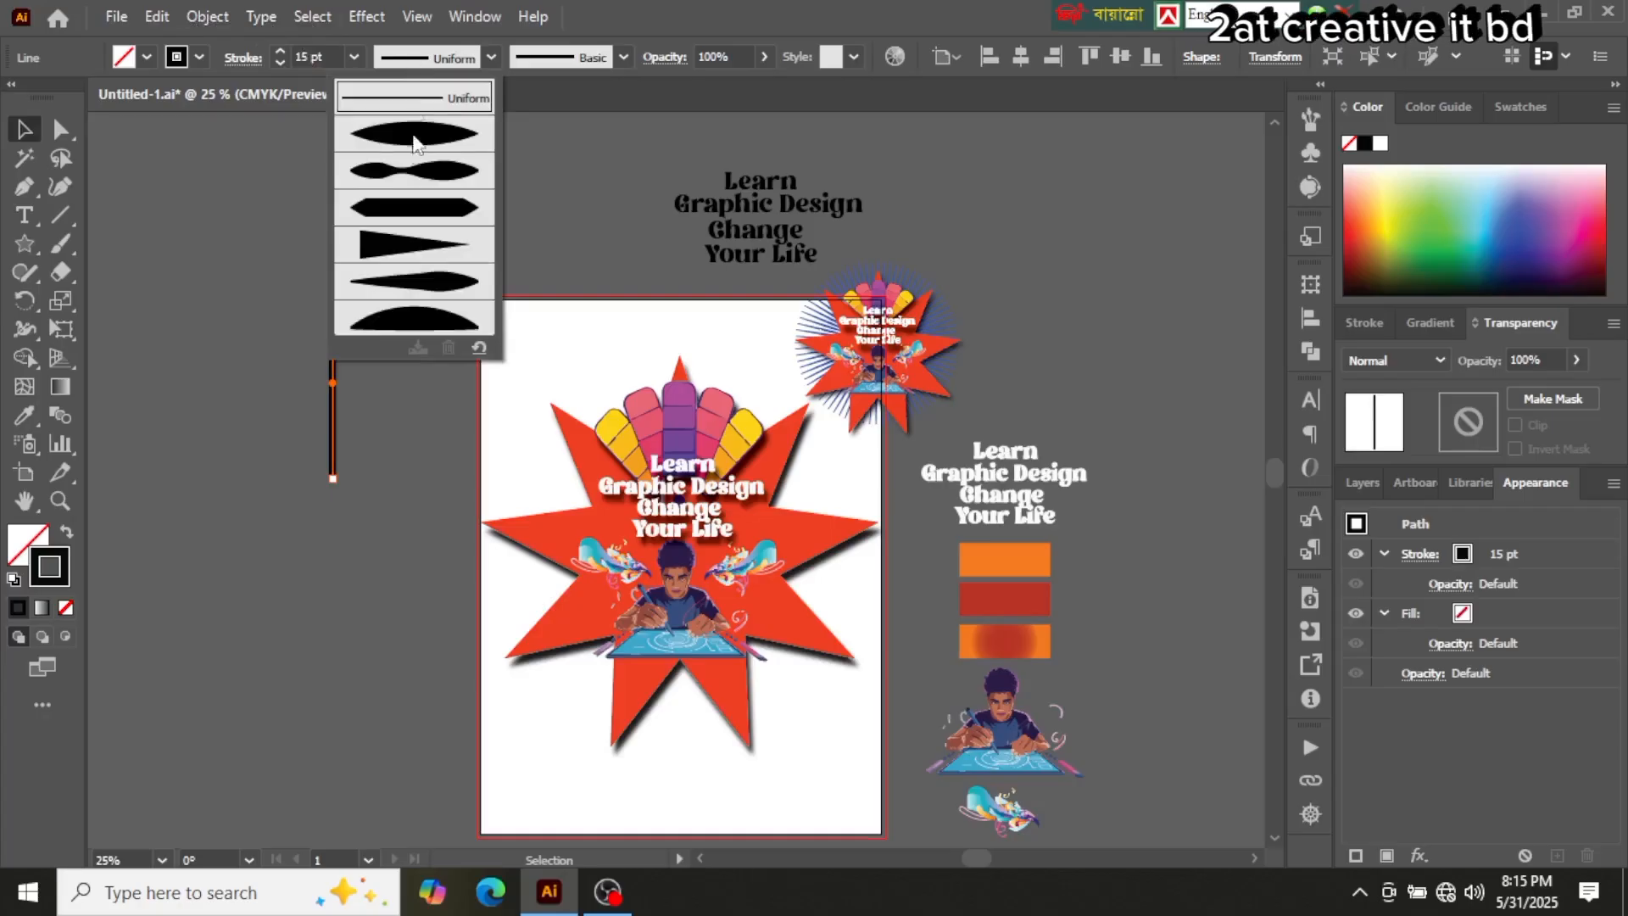
{"action": "left_click", "coordinate": [410, 285]}
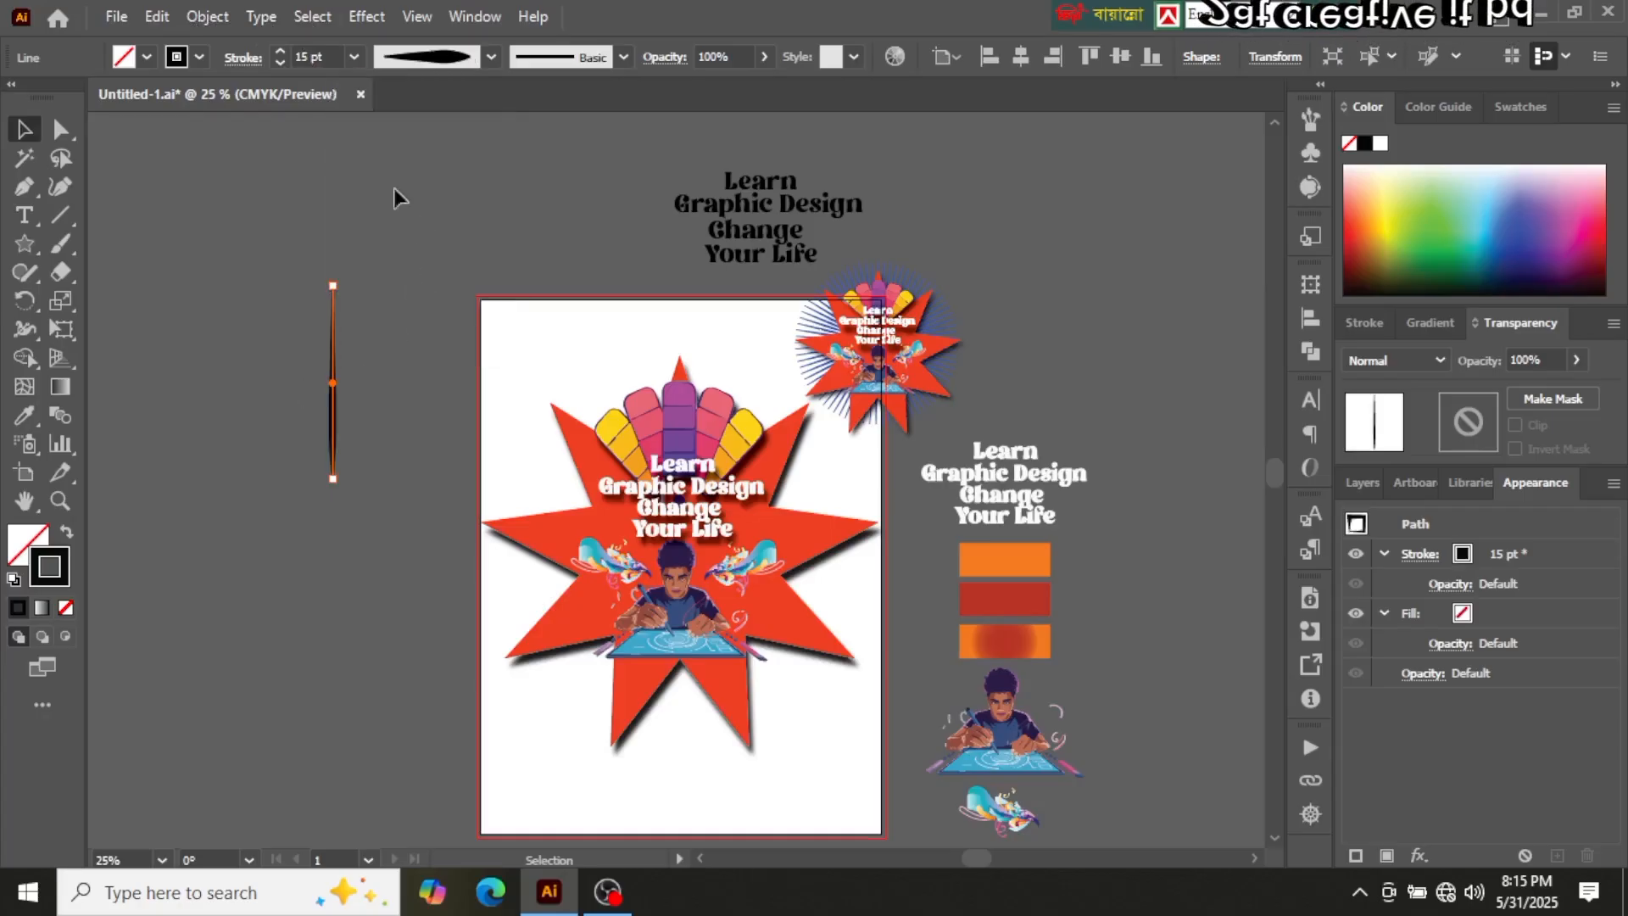
{"action": "left_click", "coordinate": [212, 16]}
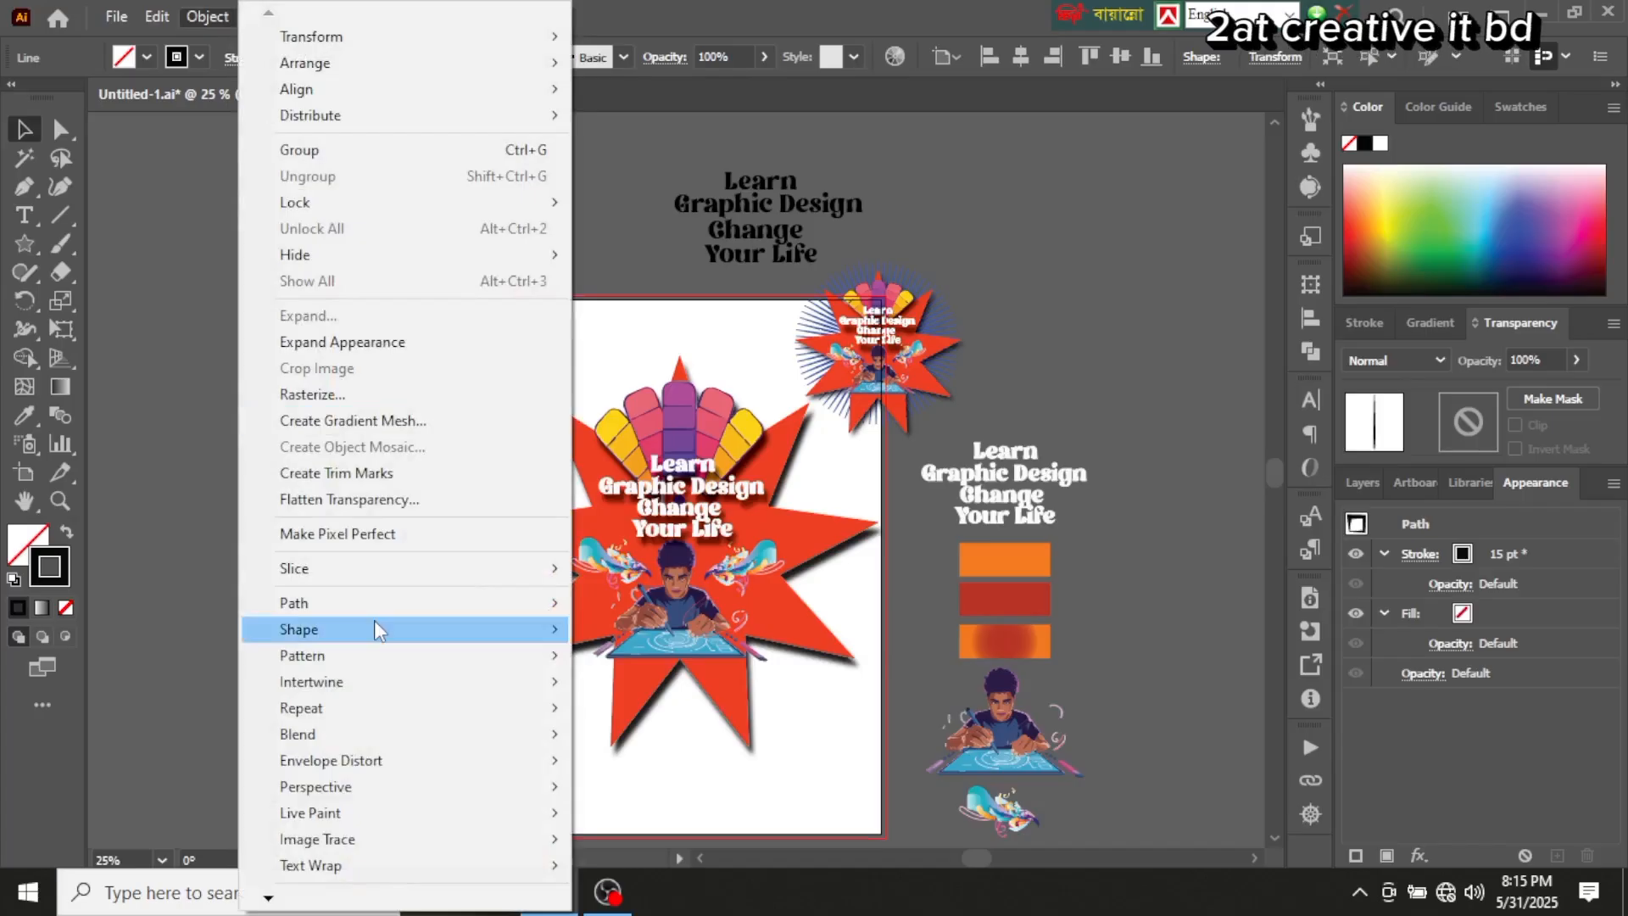
{"action": "left_click", "coordinate": [357, 346]}
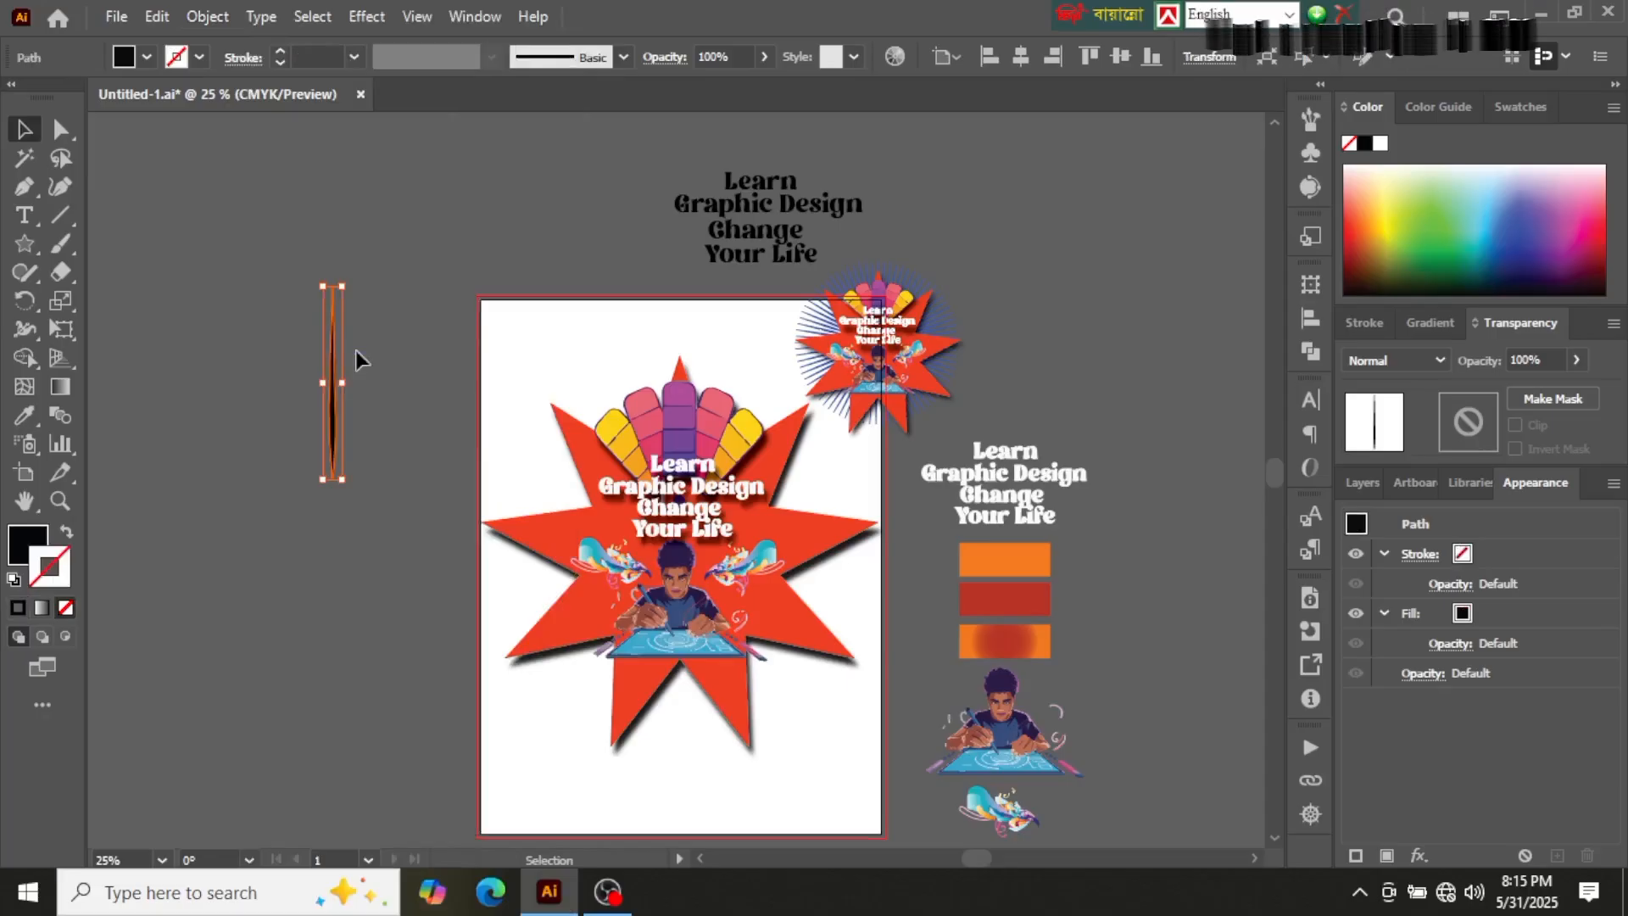
{"action": "left_click", "coordinate": [204, 15]}
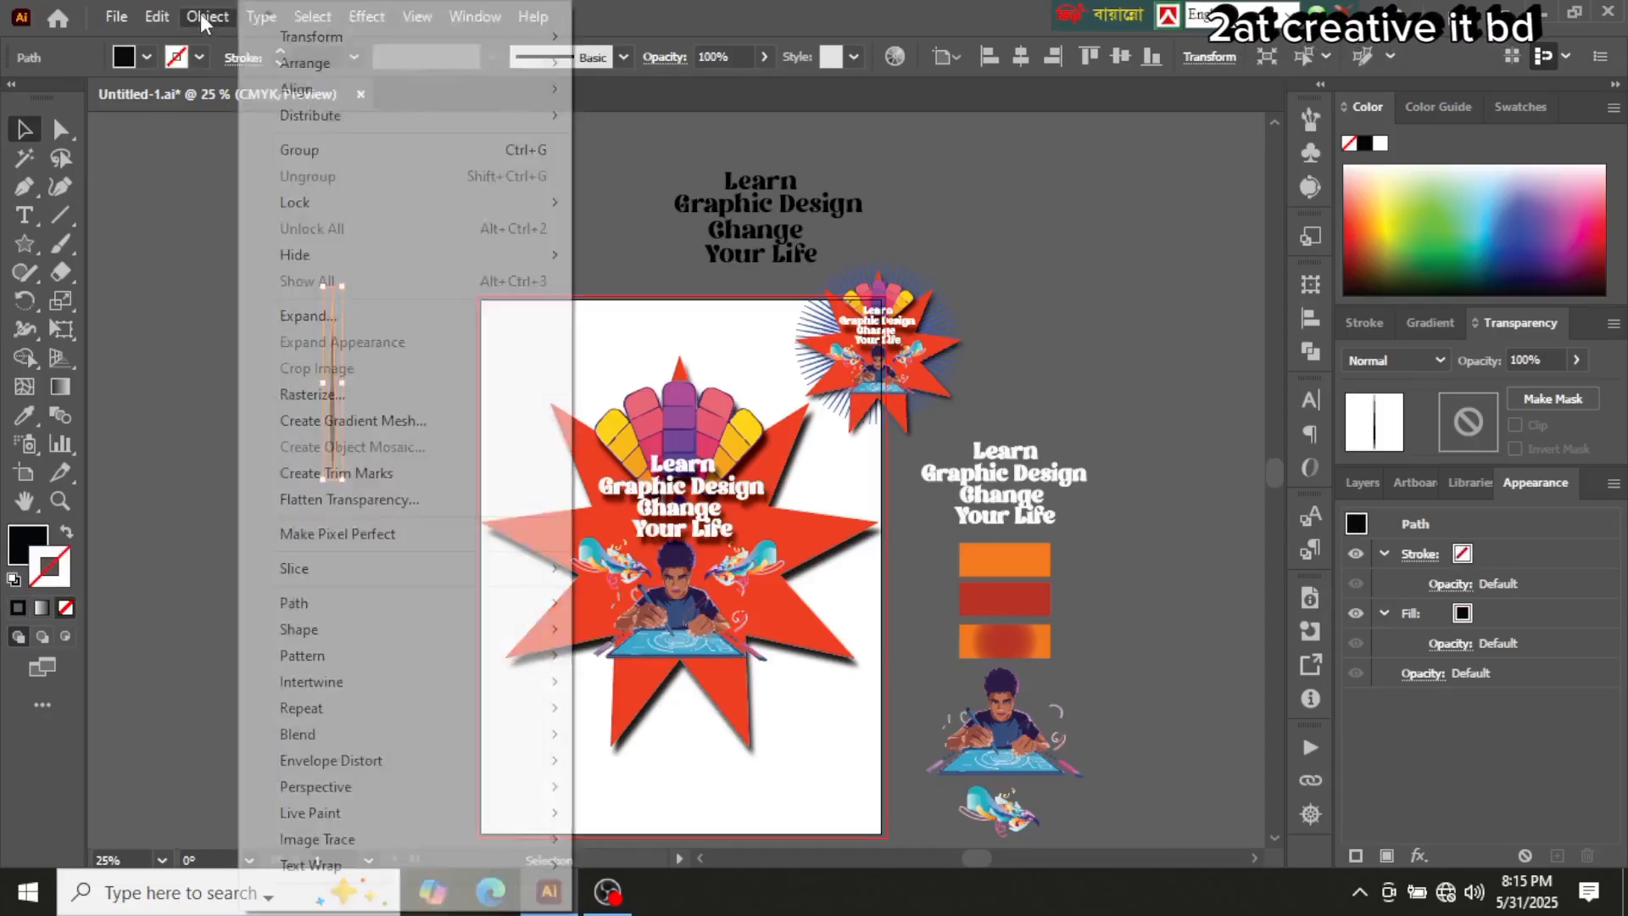
{"action": "left_click", "coordinate": [327, 323]}
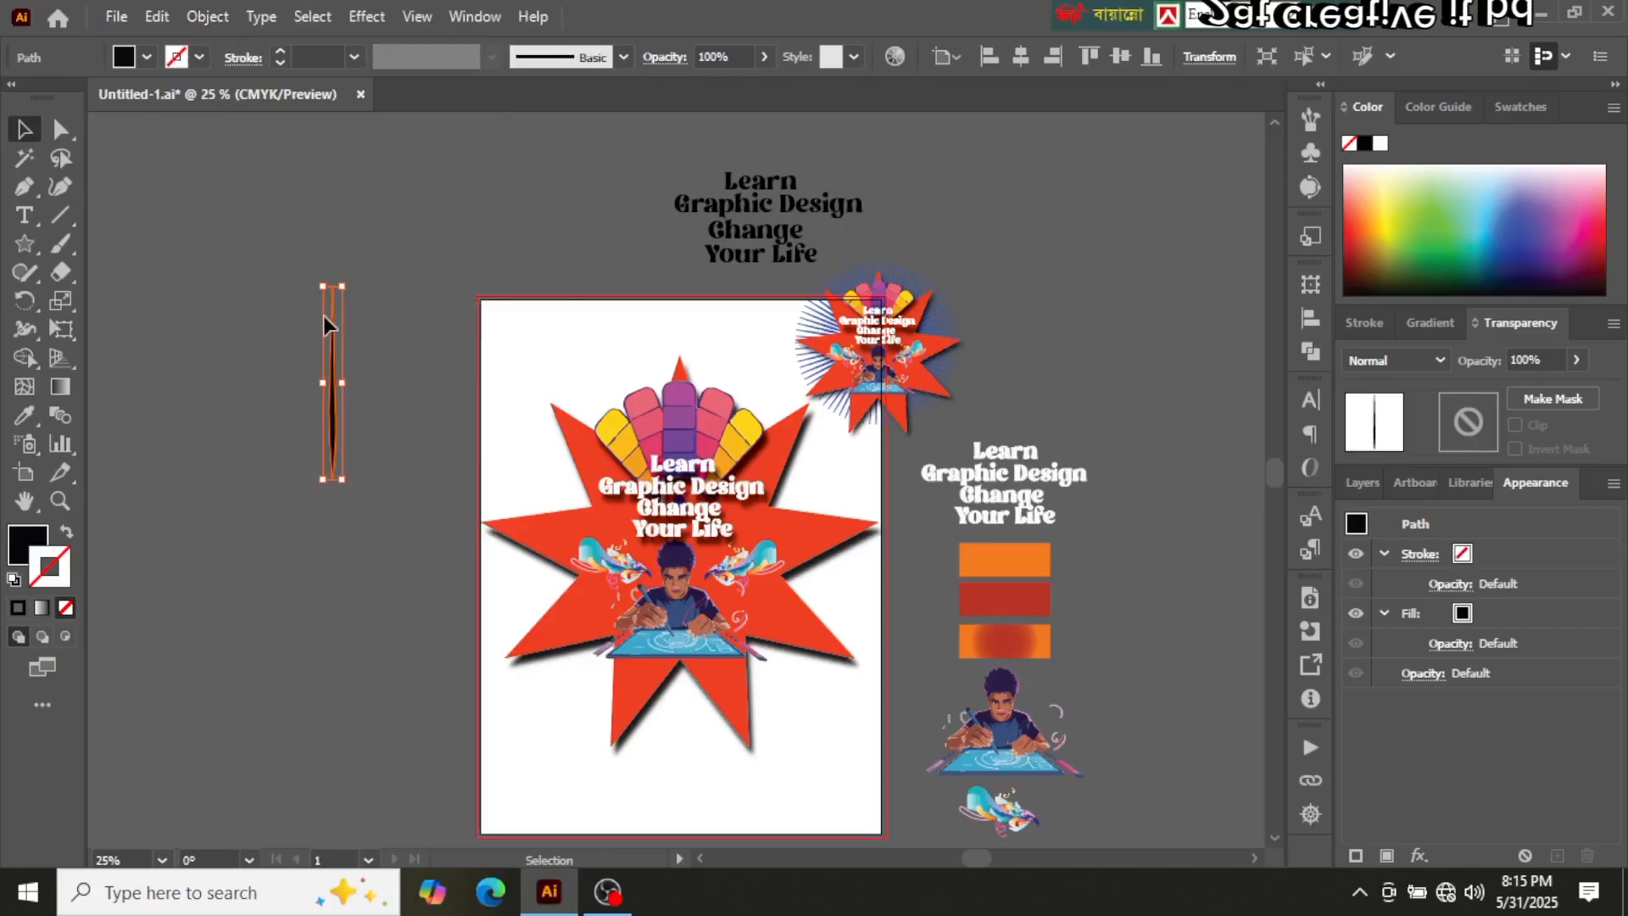
{"action": "left_click", "coordinate": [201, 18]}
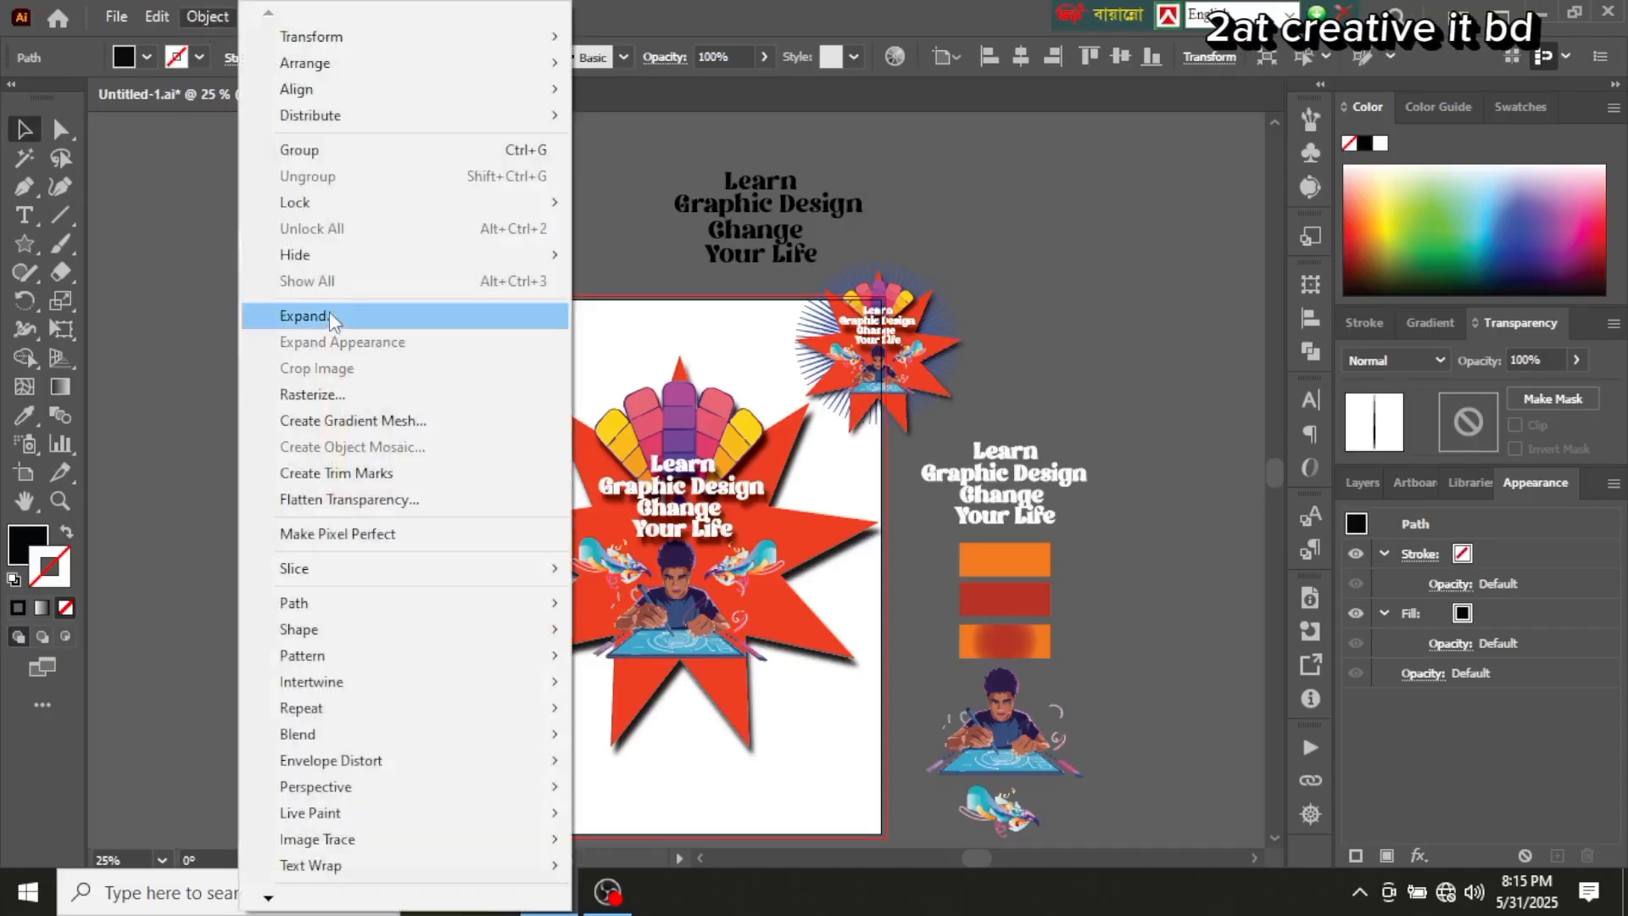
{"action": "left_click", "coordinate": [329, 316]}
{"action": "left_click", "coordinate": [243, 364]}
Step: Try placing the black tapered ray on the artboard over the star's vertical centre line
{"action": "left_click_drag", "start_coordinate": [333, 407], "coordinate": [678, 410]}
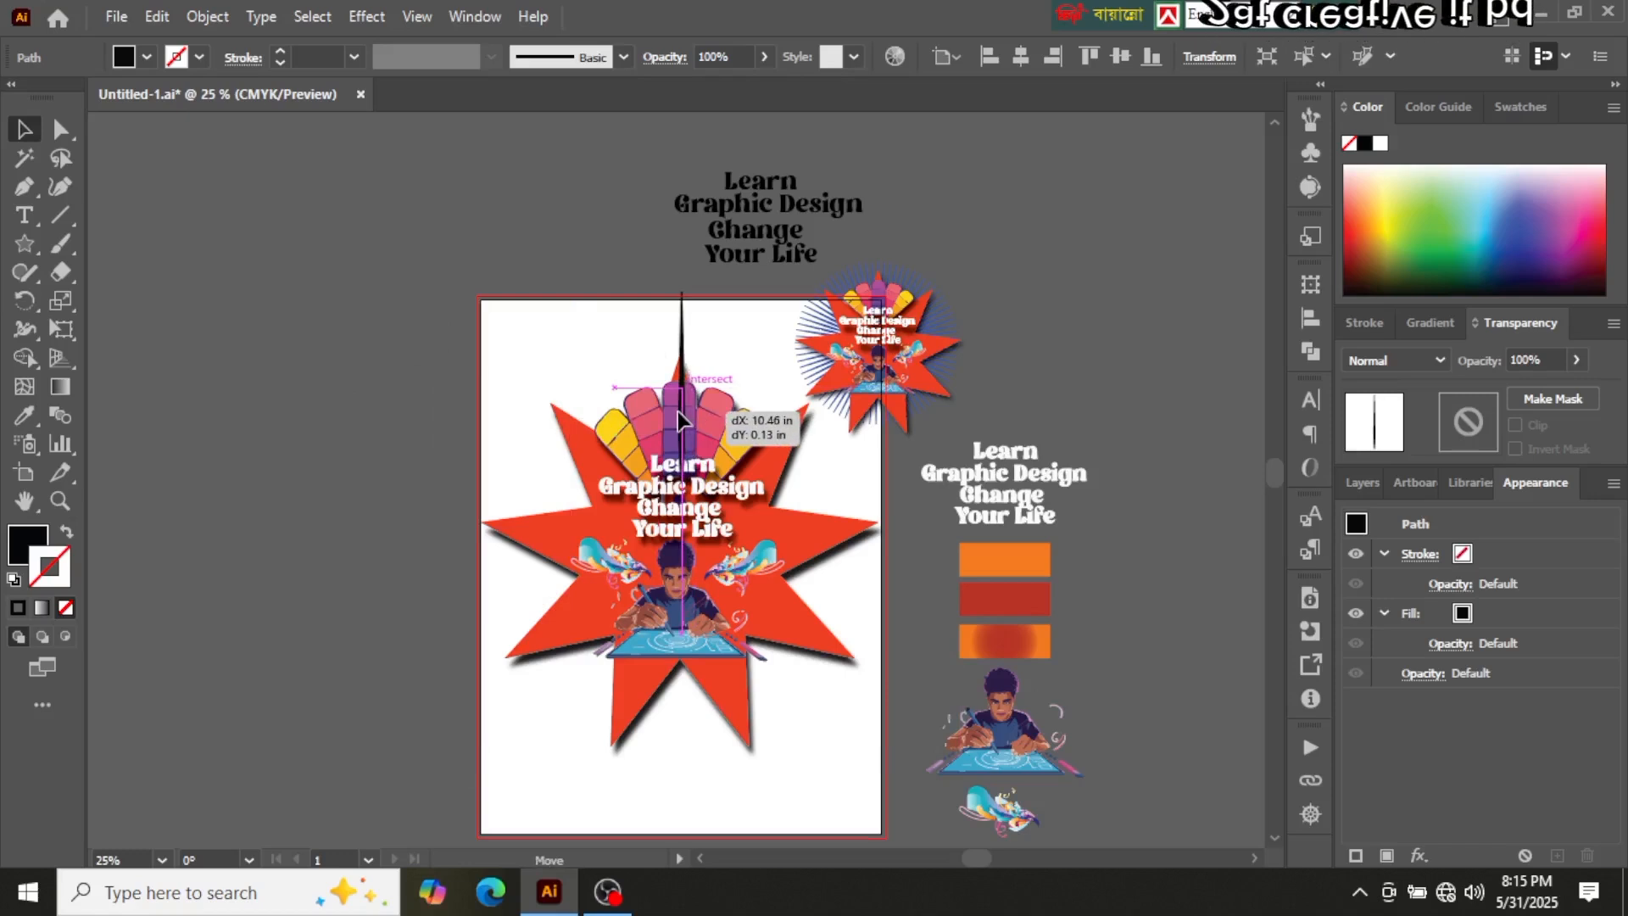
{"action": "left_click_drag", "start_coordinate": [678, 411], "coordinate": [679, 421]}
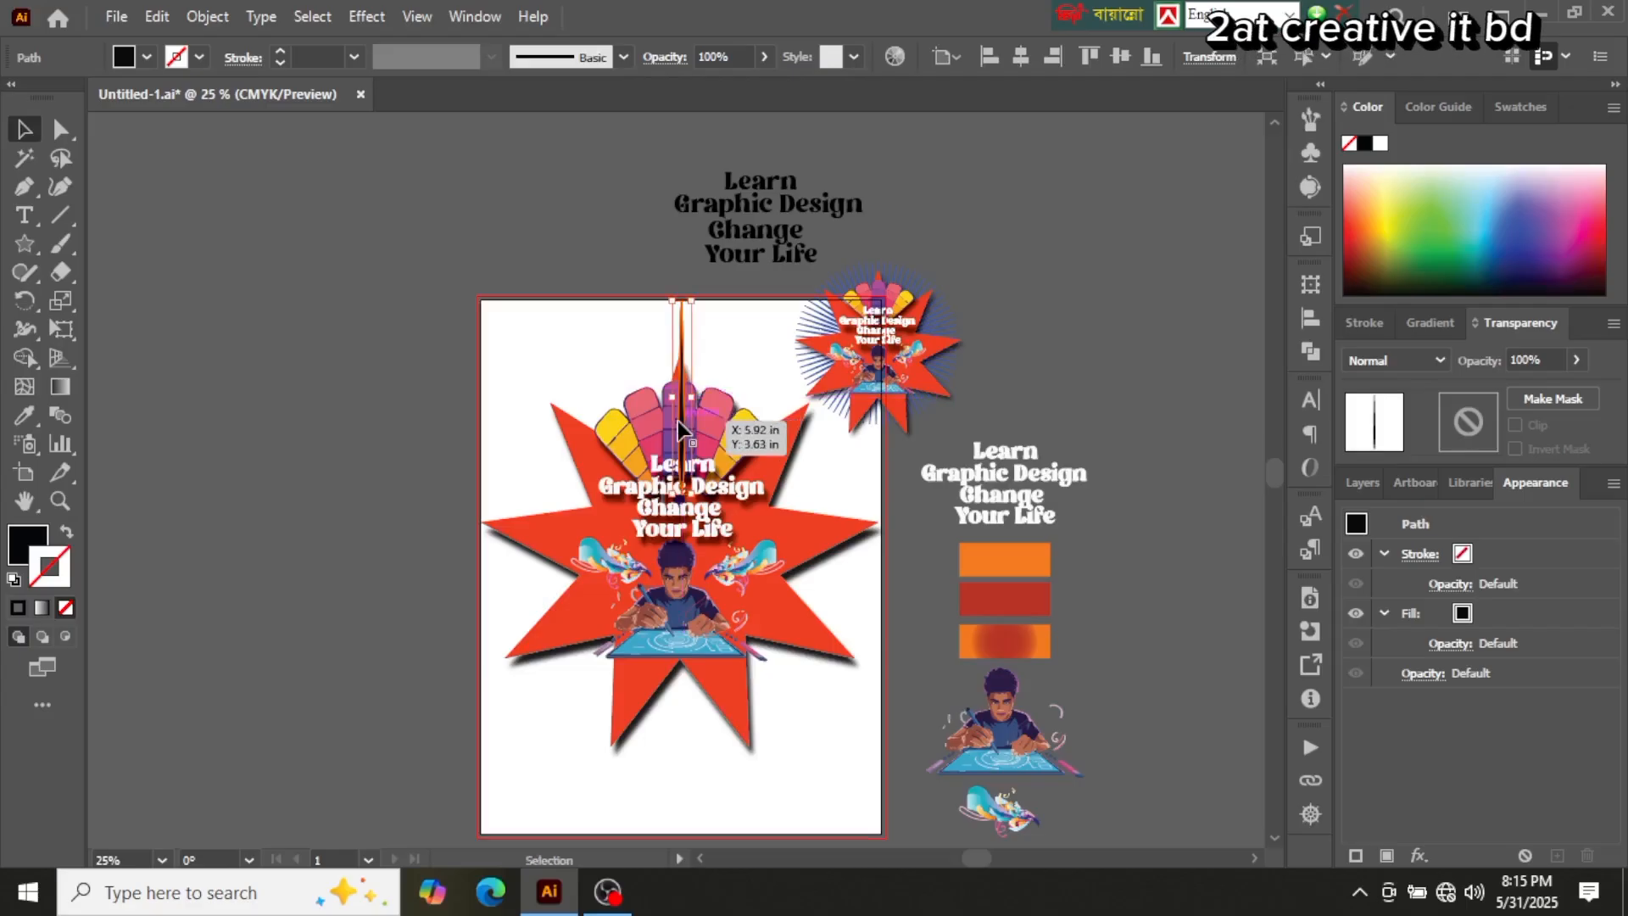
{"action": "left_click", "coordinate": [313, 479]}
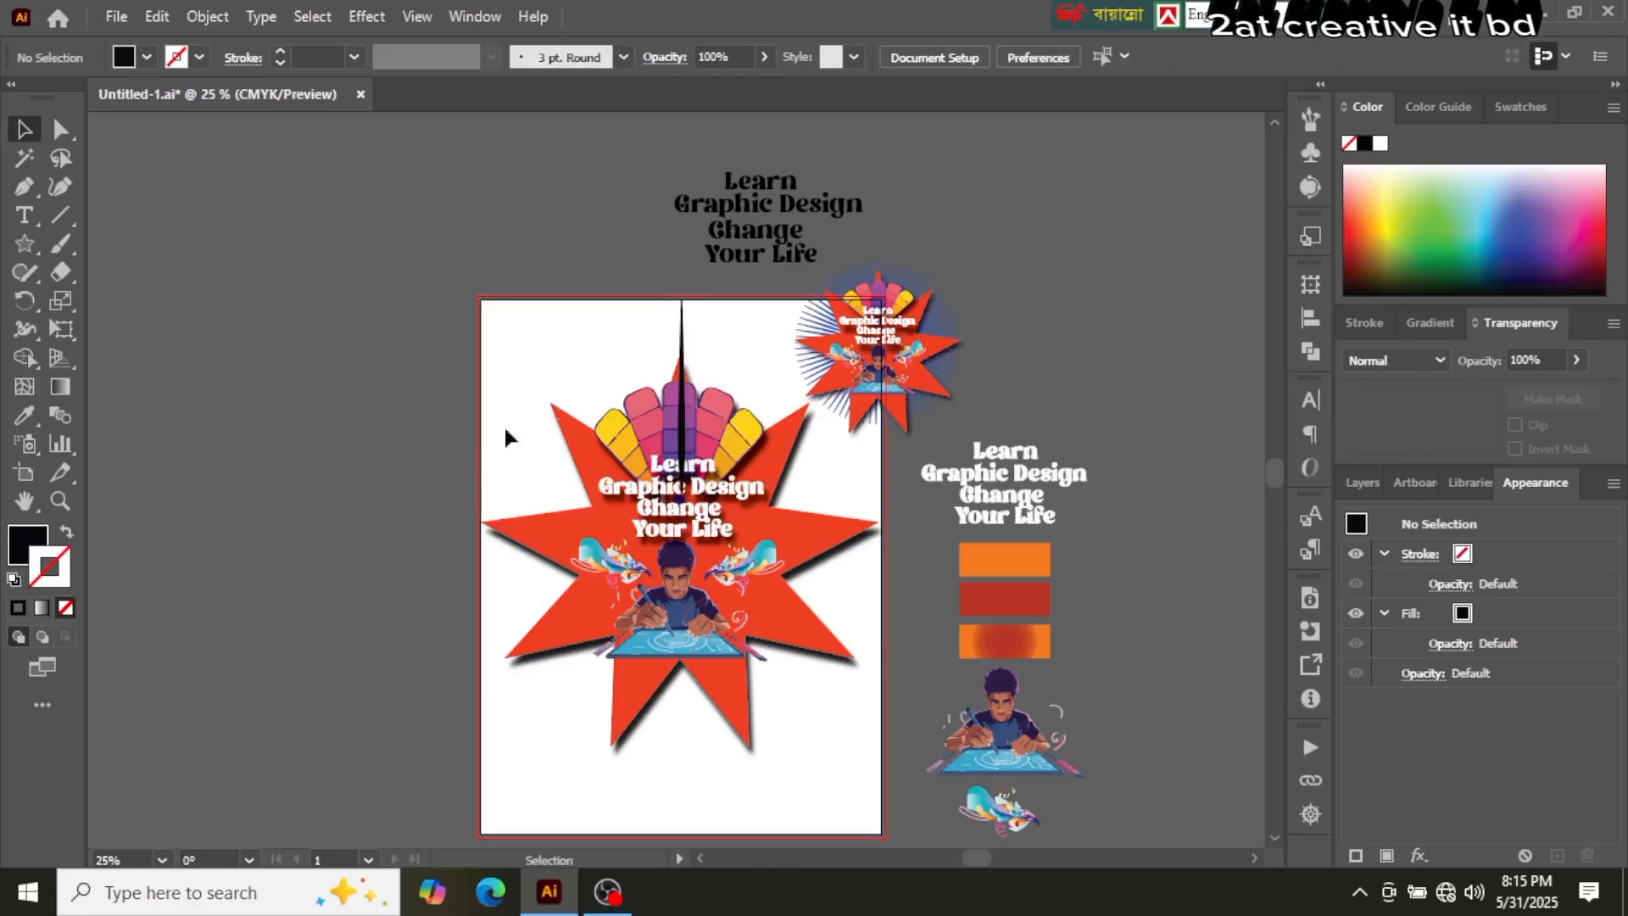
{"action": "left_click", "coordinate": [684, 390]}
Step: Move the small reference design off the artboard onto the empty canvas above the white lettering
{"action": "left_click", "coordinate": [808, 362]}
{"action": "double_click", "coordinate": [908, 345]}
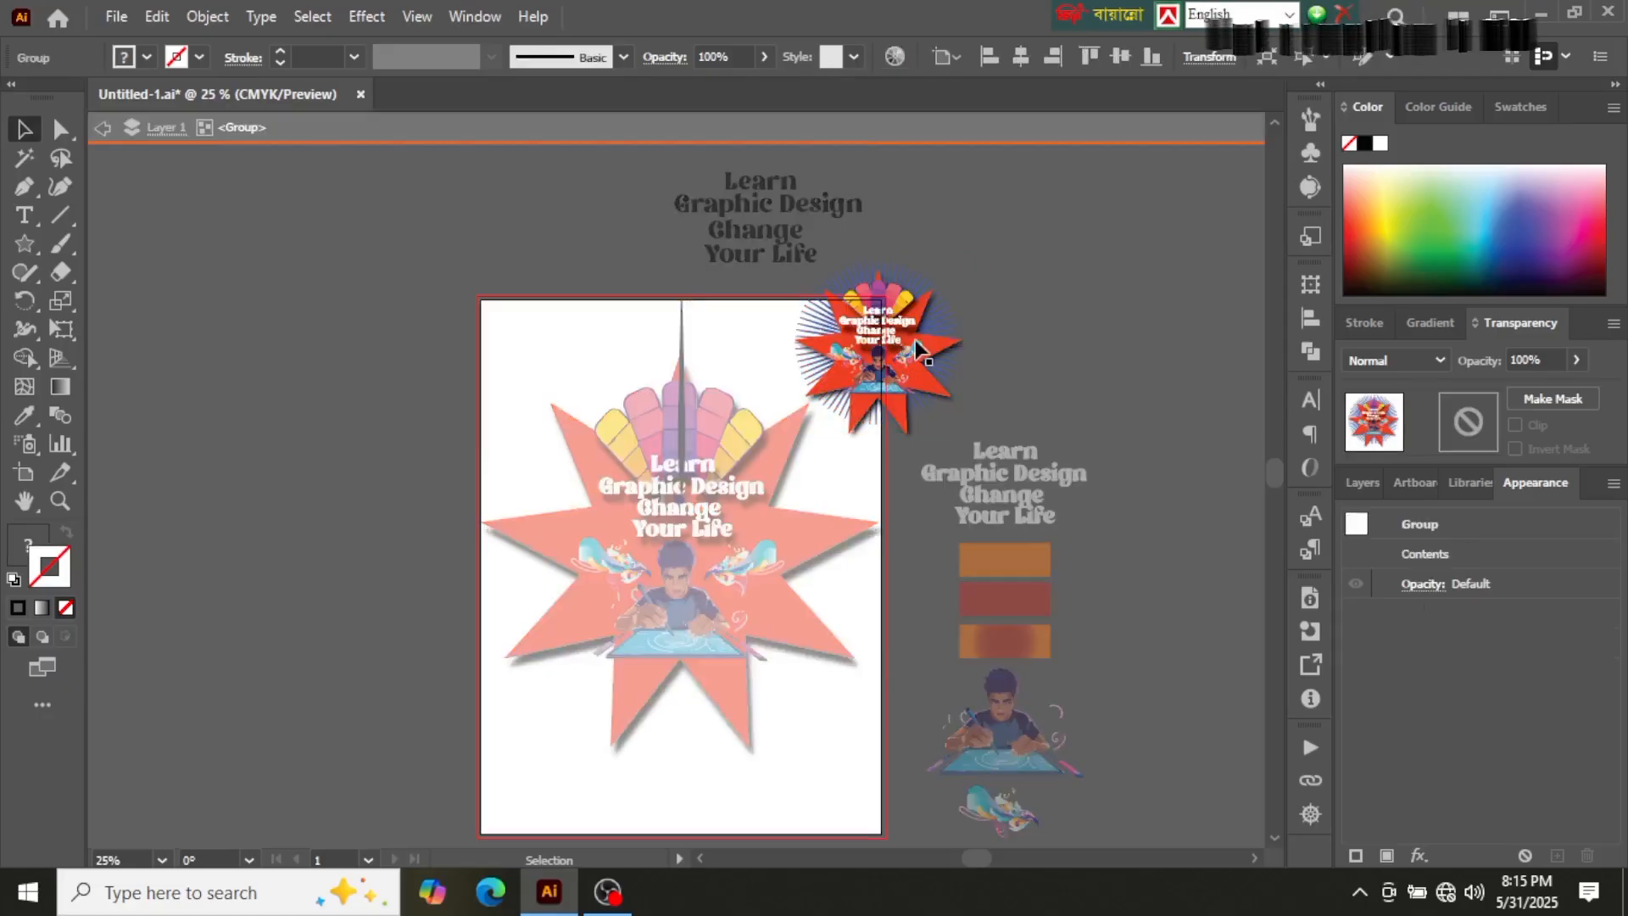
{"action": "left_click", "coordinate": [984, 343]}
{"action": "double_click", "coordinate": [989, 338]}
{"action": "left_click_drag", "start_coordinate": [888, 350], "coordinate": [1022, 343]}
{"action": "left_click_drag", "start_coordinate": [1024, 343], "coordinate": [1025, 342]}
{"action": "left_click", "coordinate": [1126, 361]}
Step: Create a copy of the tapered ray rotated by a small fraction of 360 degrees around the centre of the "Your Life" line
{"action": "left_click", "coordinate": [684, 347]}
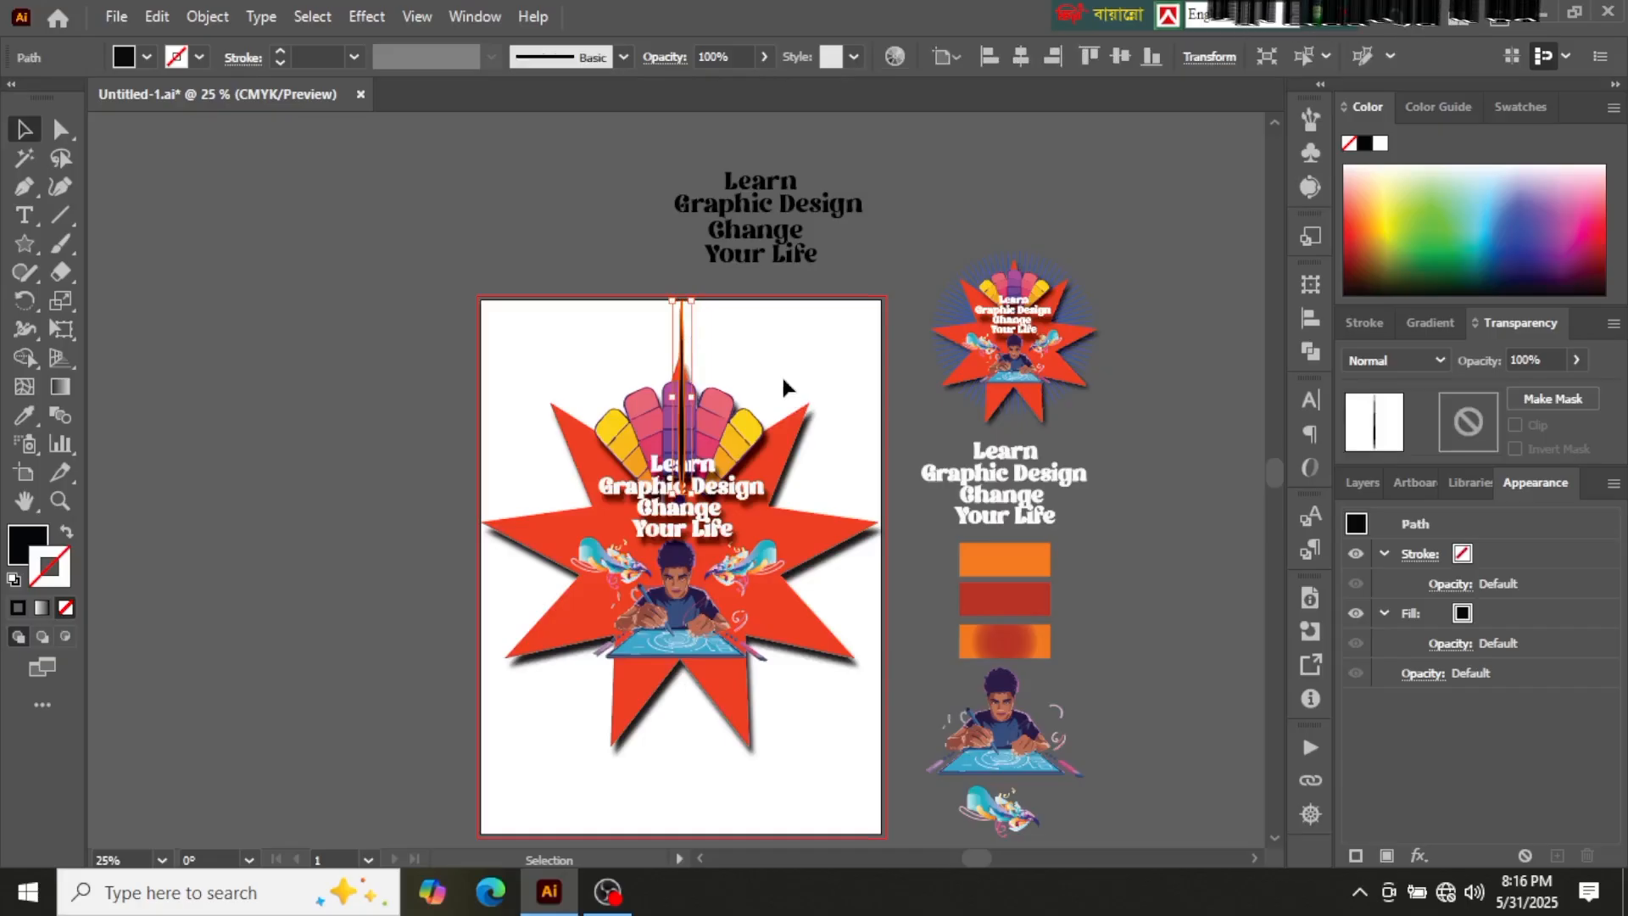
{"action": "left_click", "coordinate": [26, 301]}
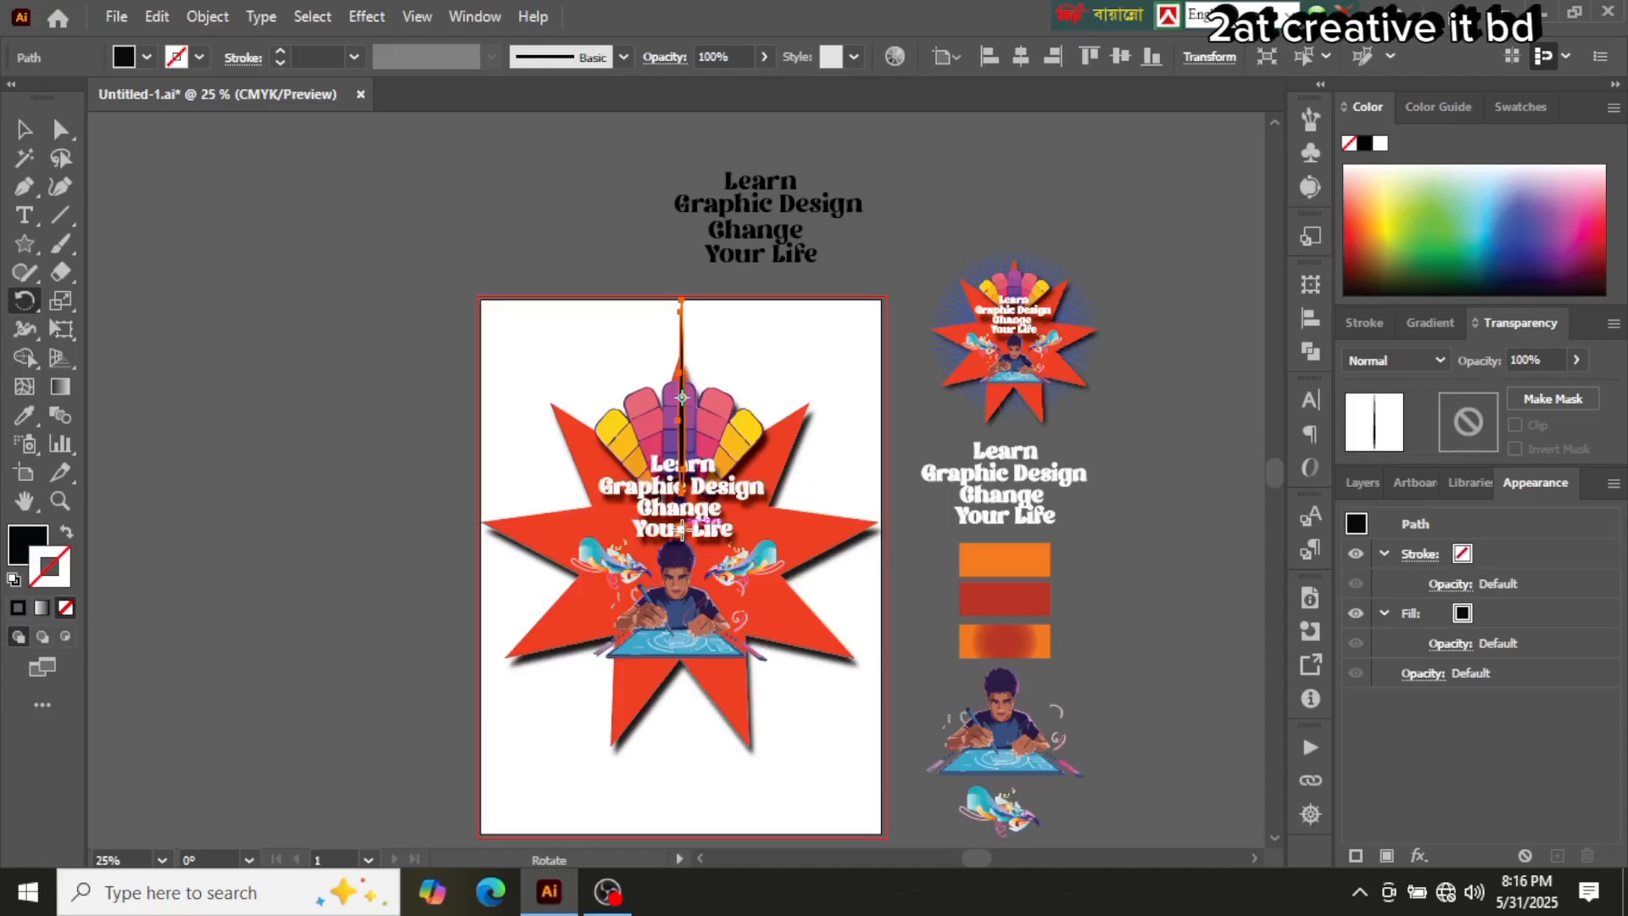
{"action": "left_click", "coordinate": [682, 529], "text": "alt"}
{"action": "type", "text": "360/"}
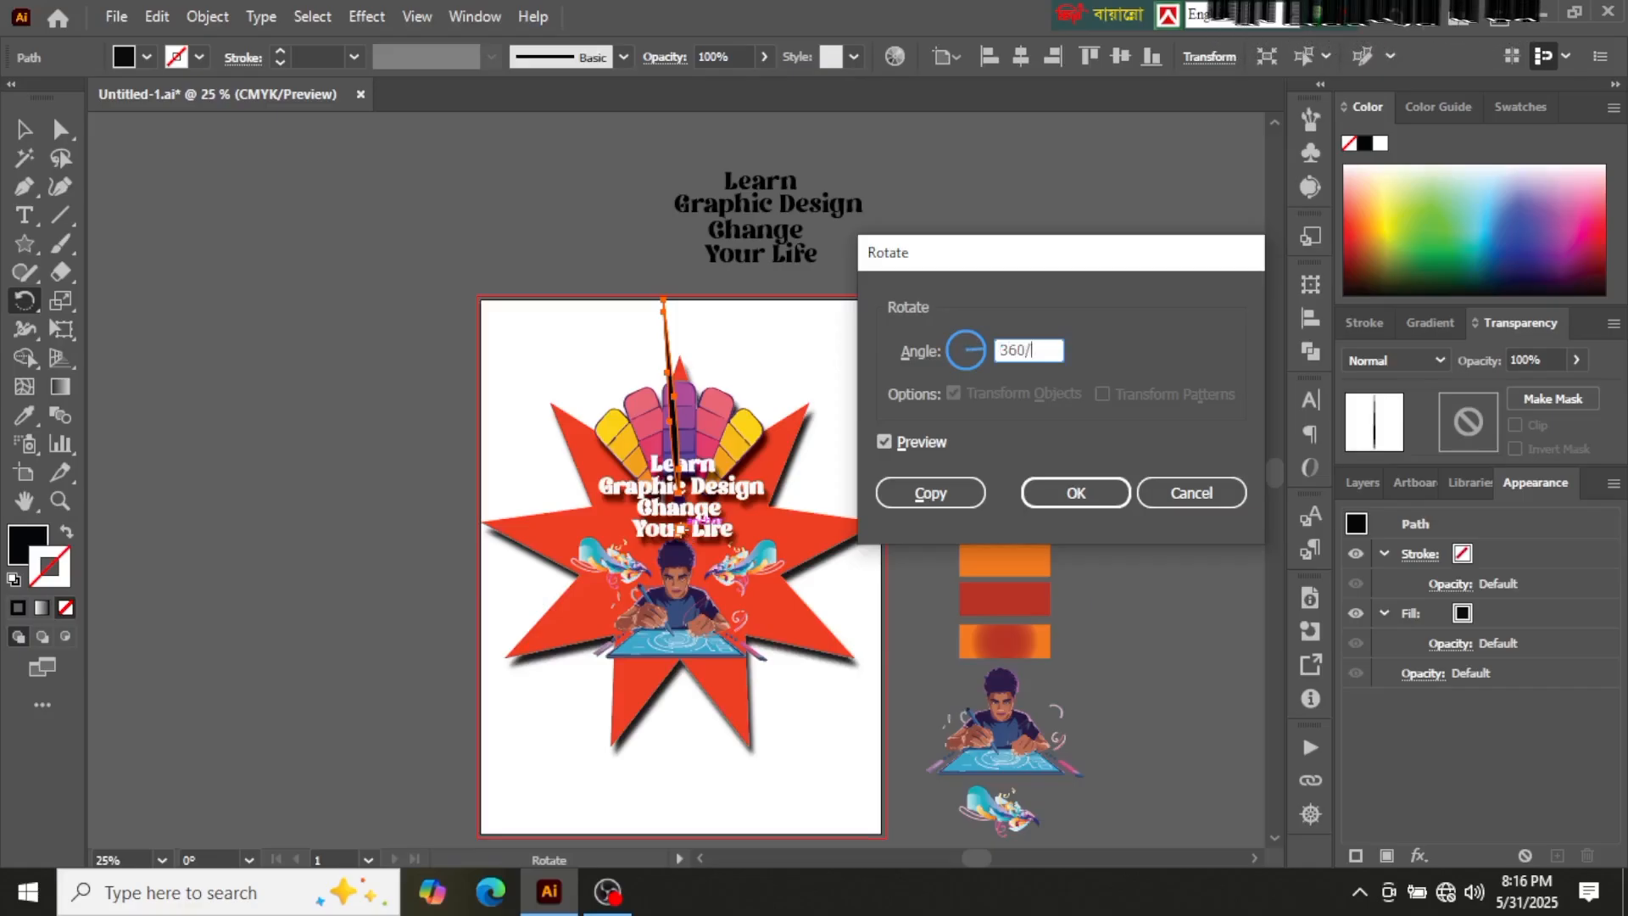
{"action": "type", "text": "710"}
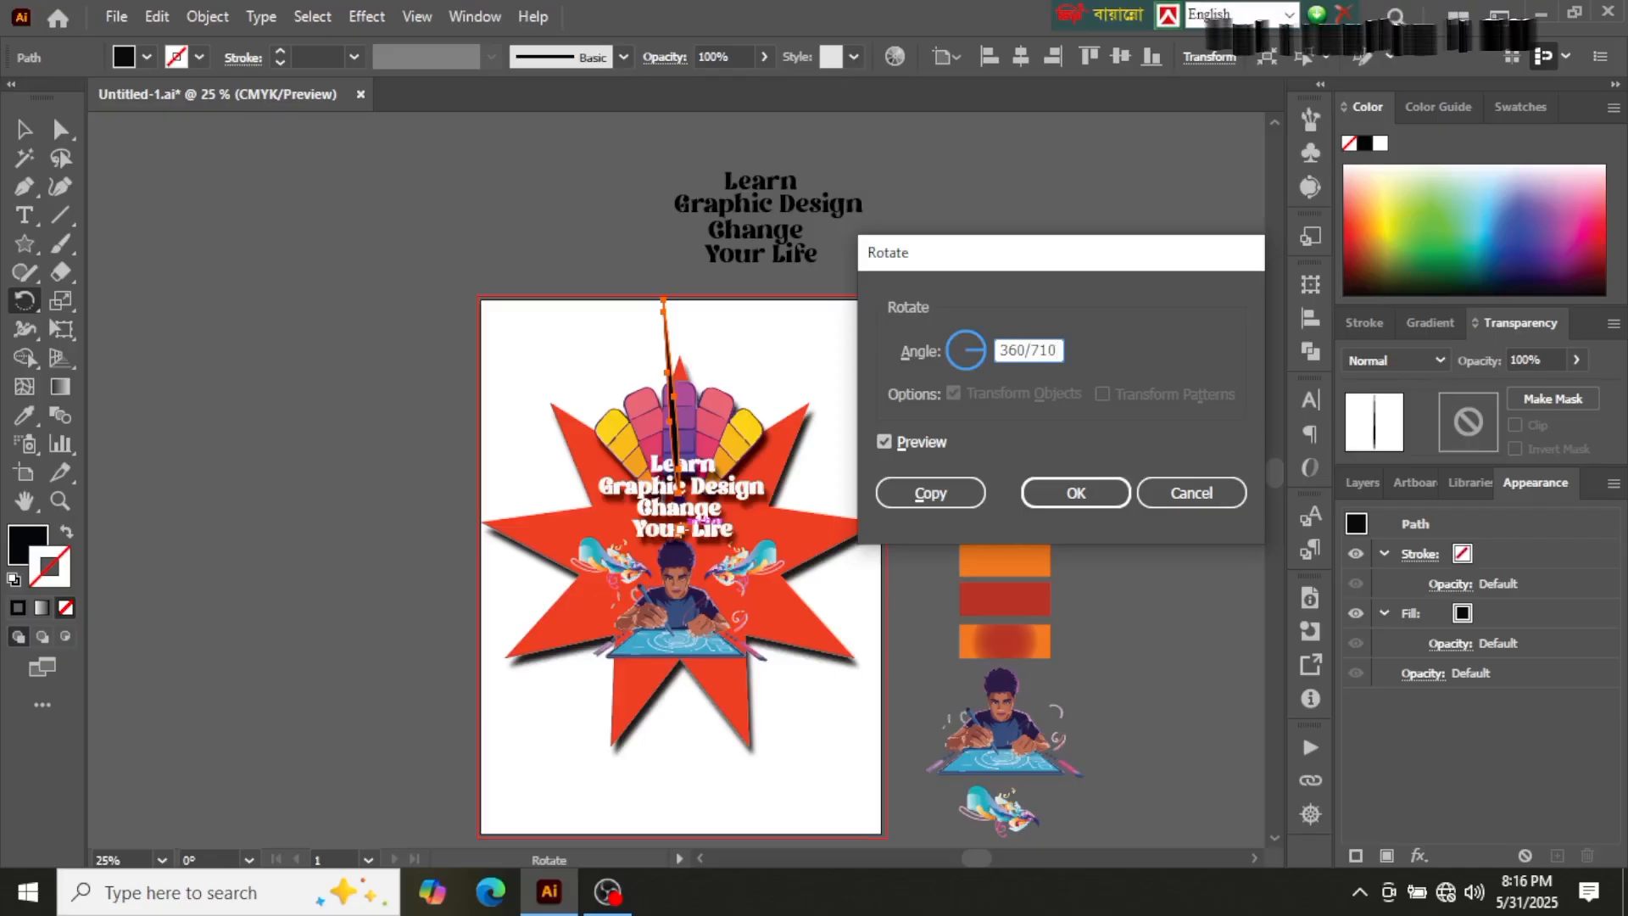
{"action": "key", "text": "BackSpace"}
{"action": "key", "text": "BackSpace"}
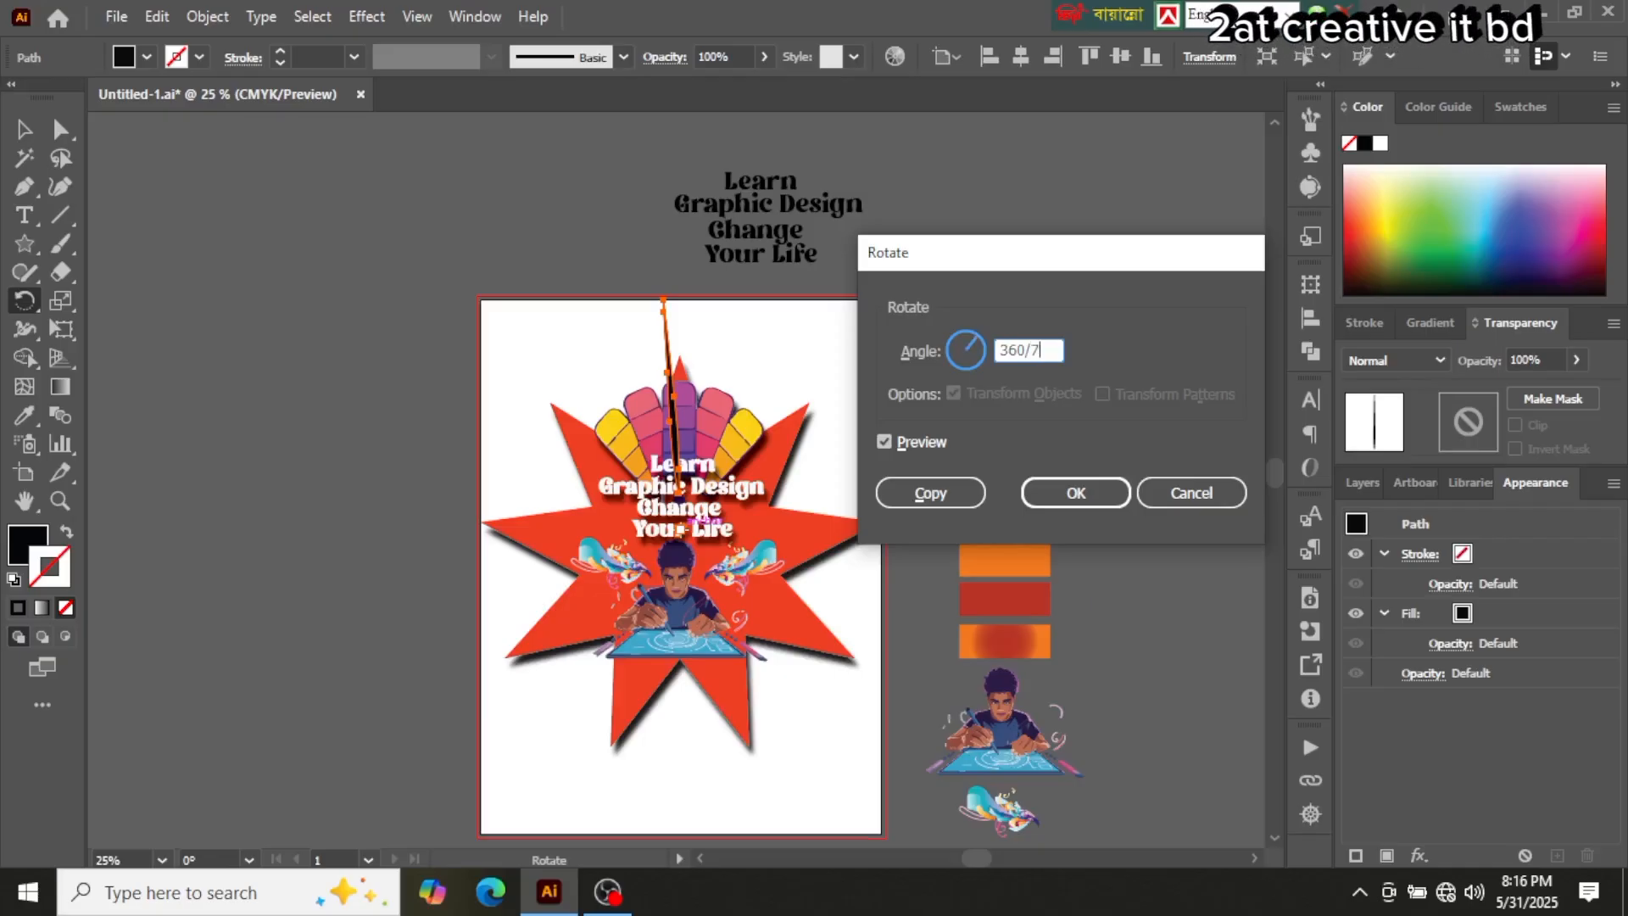
{"action": "left_click", "coordinate": [908, 502]}
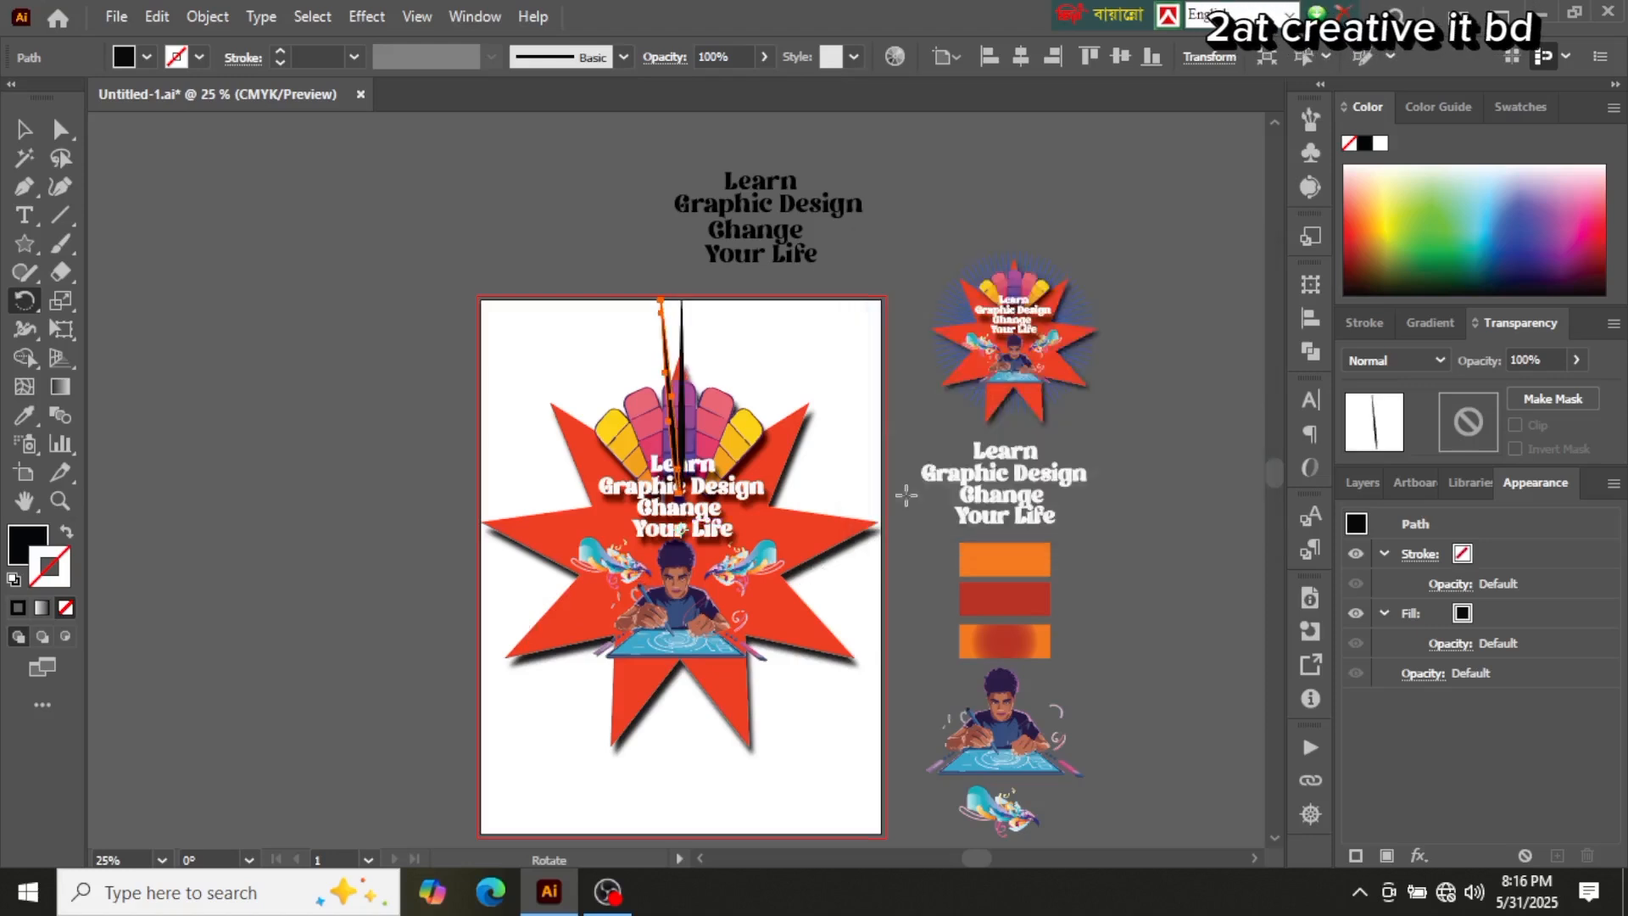
Step: Repeat the rotated copy until the black rays form a full circle around the lettering, and deselect them
{"action": "key", "text": "ctrl+d"}
{"action": "key", "text": "ctrl+d"}
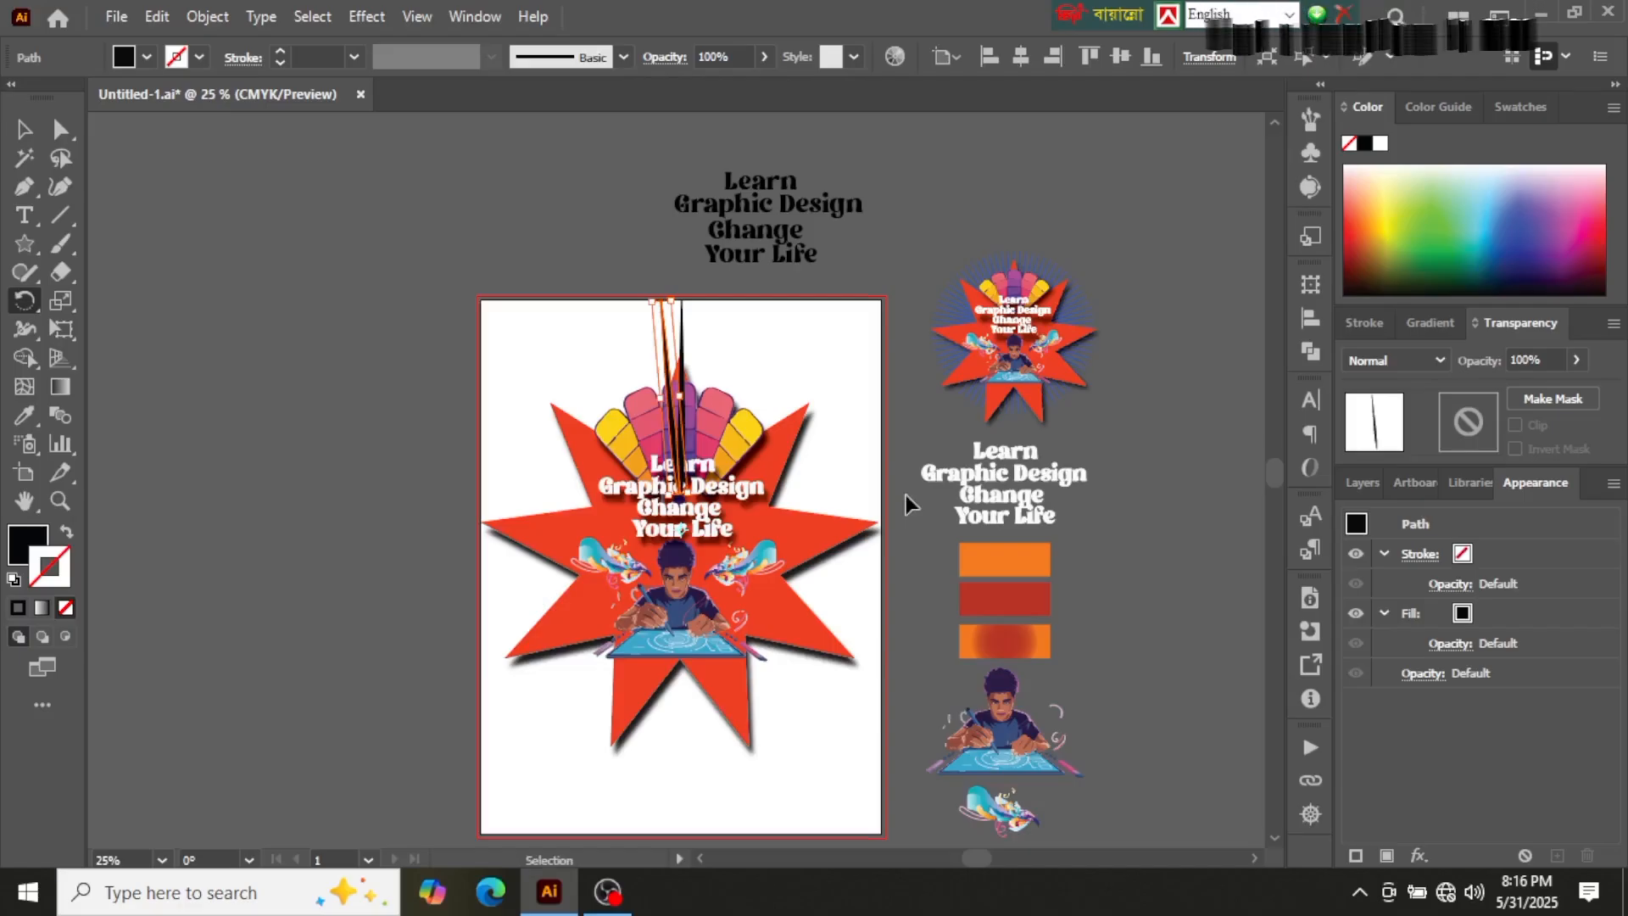
{"action": "key", "text": "ctrl+d"}
{"action": "key", "text": "ctrl+d"}
{"action": "key", "text": "ctrl+d"}
{"action": "key", "text": "ctrl+d"}
{"action": "key", "text": "ctrl+d"}
{"action": "key", "text": "ctrl+d"}
{"action": "key", "text": "ctrl+d"}
{"action": "key", "text": "ctrl+d"}
{"action": "key", "text": "ctrl+d"}
{"action": "key", "text": "ctrl+d"}
{"action": "key", "text": "ctrl+d"}
{"action": "key", "text": "ctrl+d"}
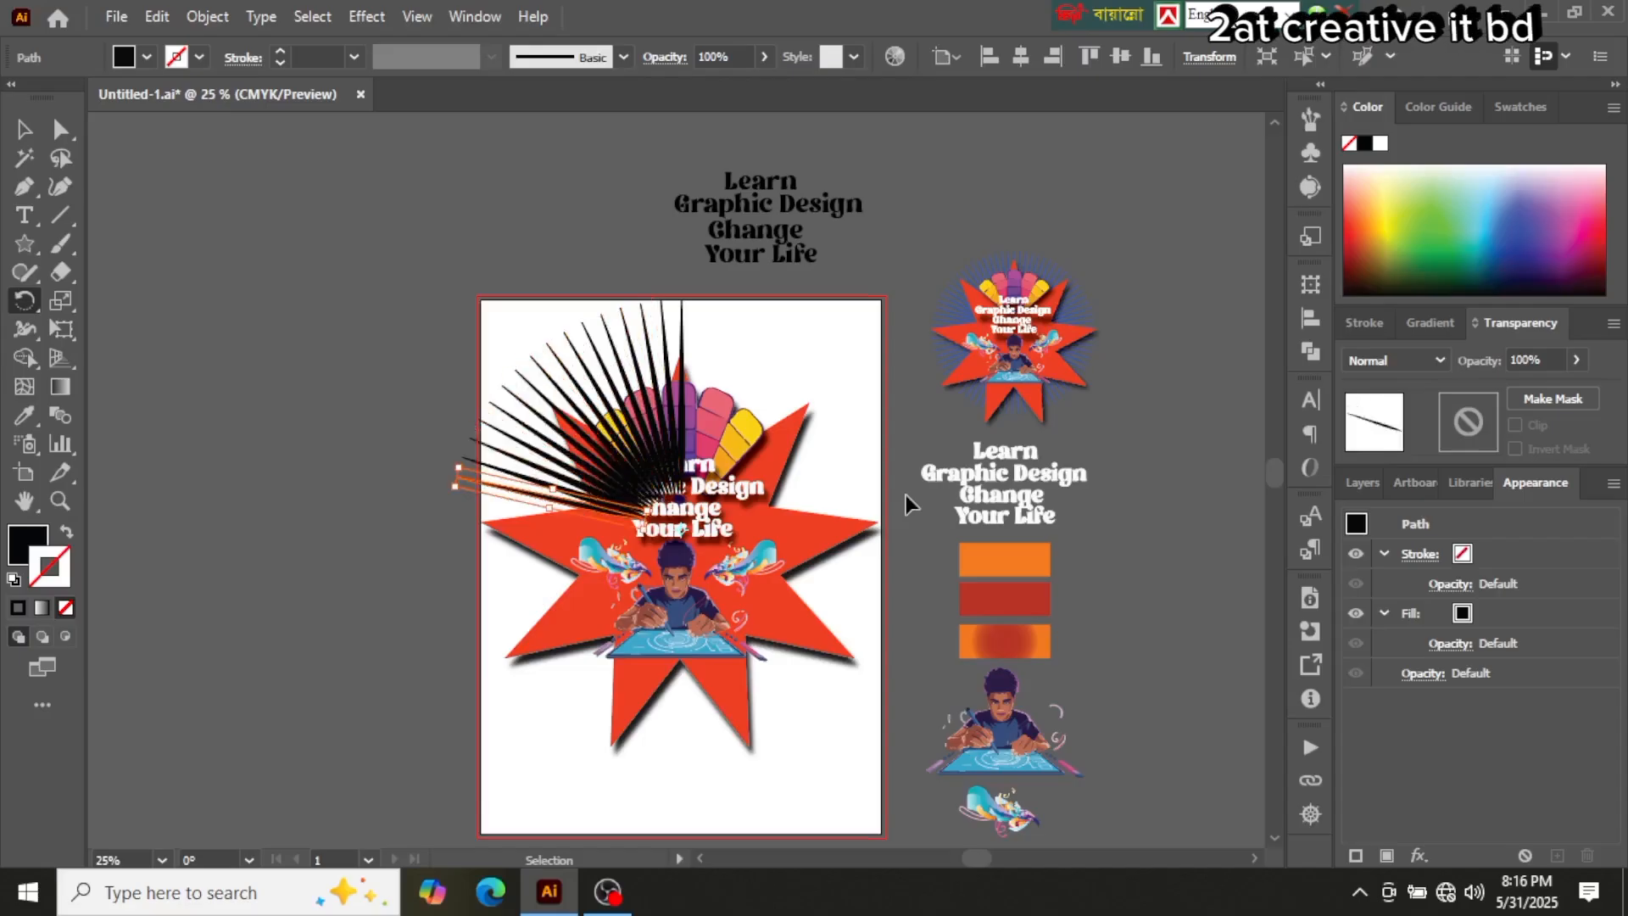
{"action": "key", "text": "ctrl+d"}
{"action": "key", "text": "ctrl+d"}
{"action": "key", "text": "ctrl+d"}
{"action": "key", "text": "ctrl+d"}
{"action": "key", "text": "ctrl+d"}
{"action": "key", "text": "ctrl+d"}
{"action": "key", "text": "ctrl+d"}
{"action": "key", "text": "ctrl+d"}
{"action": "key", "text": "ctrl+d"}
{"action": "key", "text": "ctrl+d"}
{"action": "key", "text": "ctrl+d"}
{"action": "key", "text": "ctrl+d"}
{"action": "key", "text": "ctrl+d"}
{"action": "key", "text": "ctrl+d"}
{"action": "key", "text": "ctrl+d"}
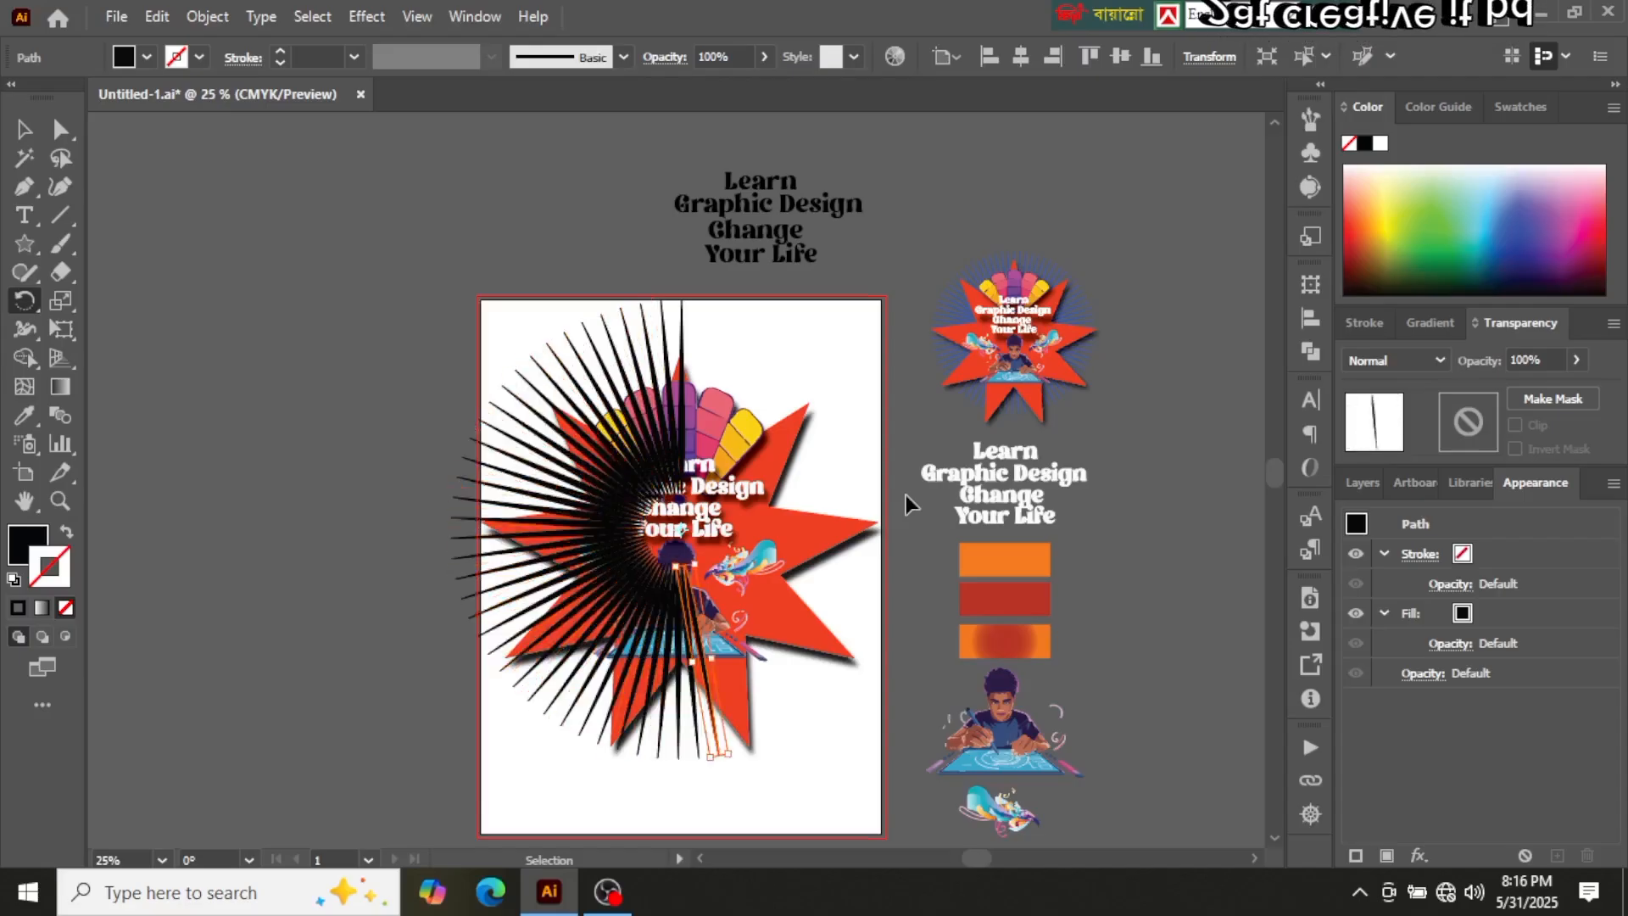
{"action": "key", "text": "ctrl+d"}
{"action": "key", "text": "ctrl+d"}
{"action": "key", "text": "ctrl+d"}
{"action": "key", "text": "ctrl+d"}
{"action": "key", "text": "ctrl+d"}
{"action": "key", "text": "ctrl+d"}
{"action": "key", "text": "ctrl+d"}
{"action": "key", "text": "ctrl+d"}
{"action": "key", "text": "ctrl+d"}
{"action": "key", "text": "ctrl+d"}
{"action": "key", "text": "ctrl+d"}
{"action": "key", "text": "ctrl+d"}
{"action": "key", "text": "ctrl+d"}
{"action": "key", "text": "ctrl+d"}
{"action": "key", "text": "ctrl+d"}
{"action": "key", "text": "ctrl+d"}
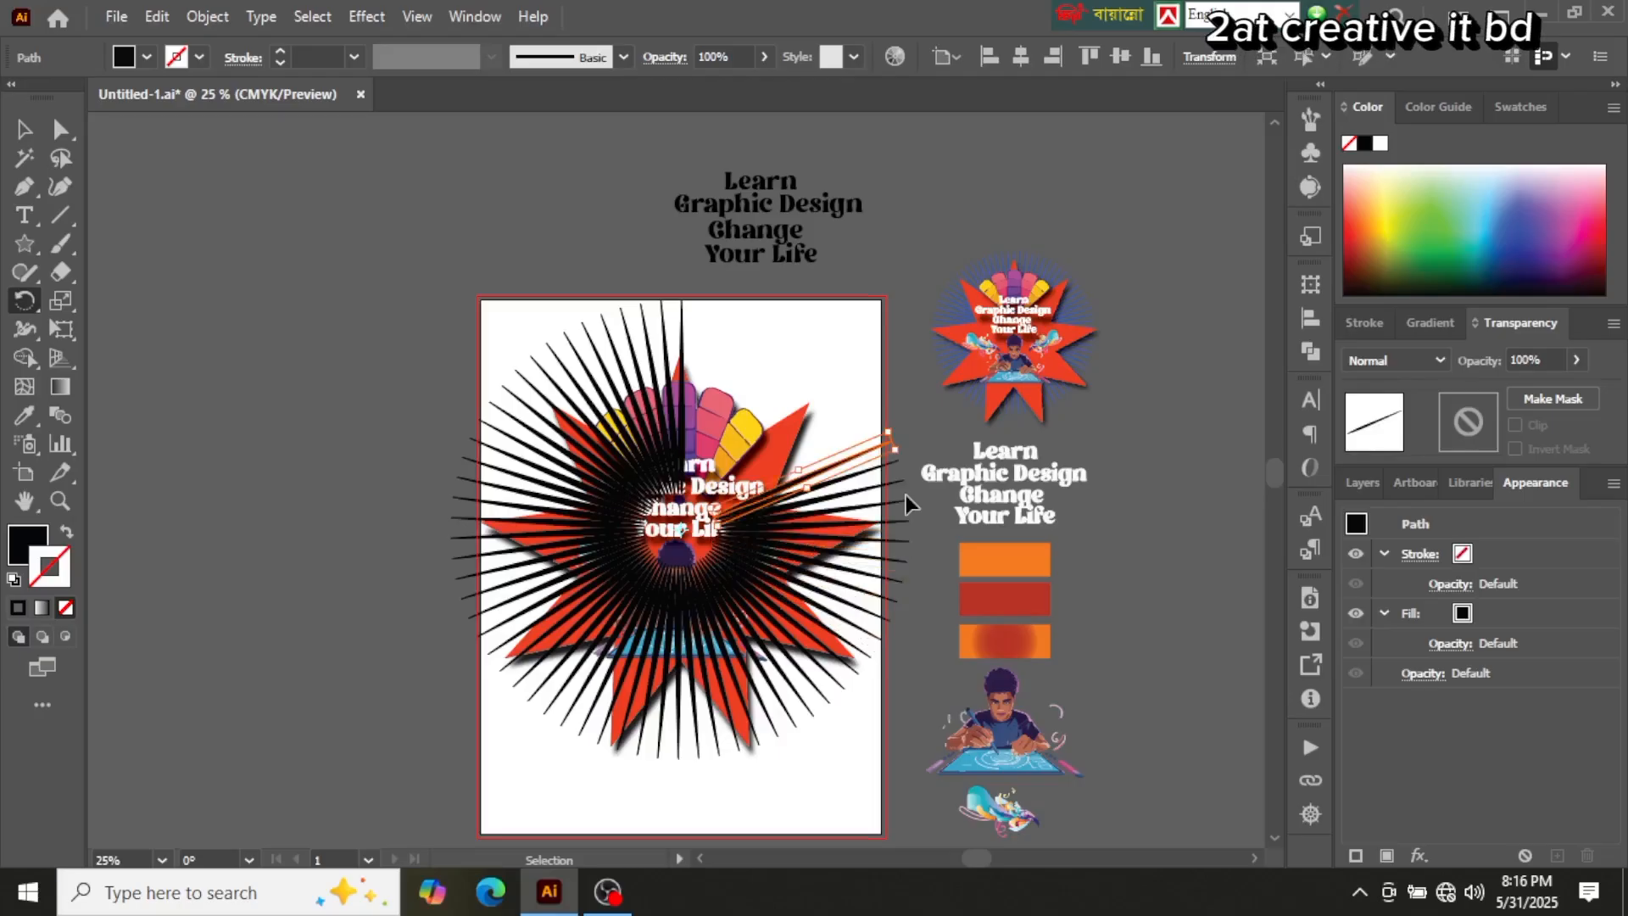
{"action": "key", "text": "ctrl+d"}
{"action": "key", "text": "ctrl+d"}
{"action": "key", "text": "ctrl+d"}
{"action": "key", "text": "ctrl+d"}
{"action": "key", "text": "ctrl+d"}
{"action": "key", "text": "ctrl+d"}
{"action": "key", "text": "ctrl+d"}
{"action": "key", "text": "ctrl+d"}
{"action": "key", "text": "ctrl+d"}
{"action": "key", "text": "r"}
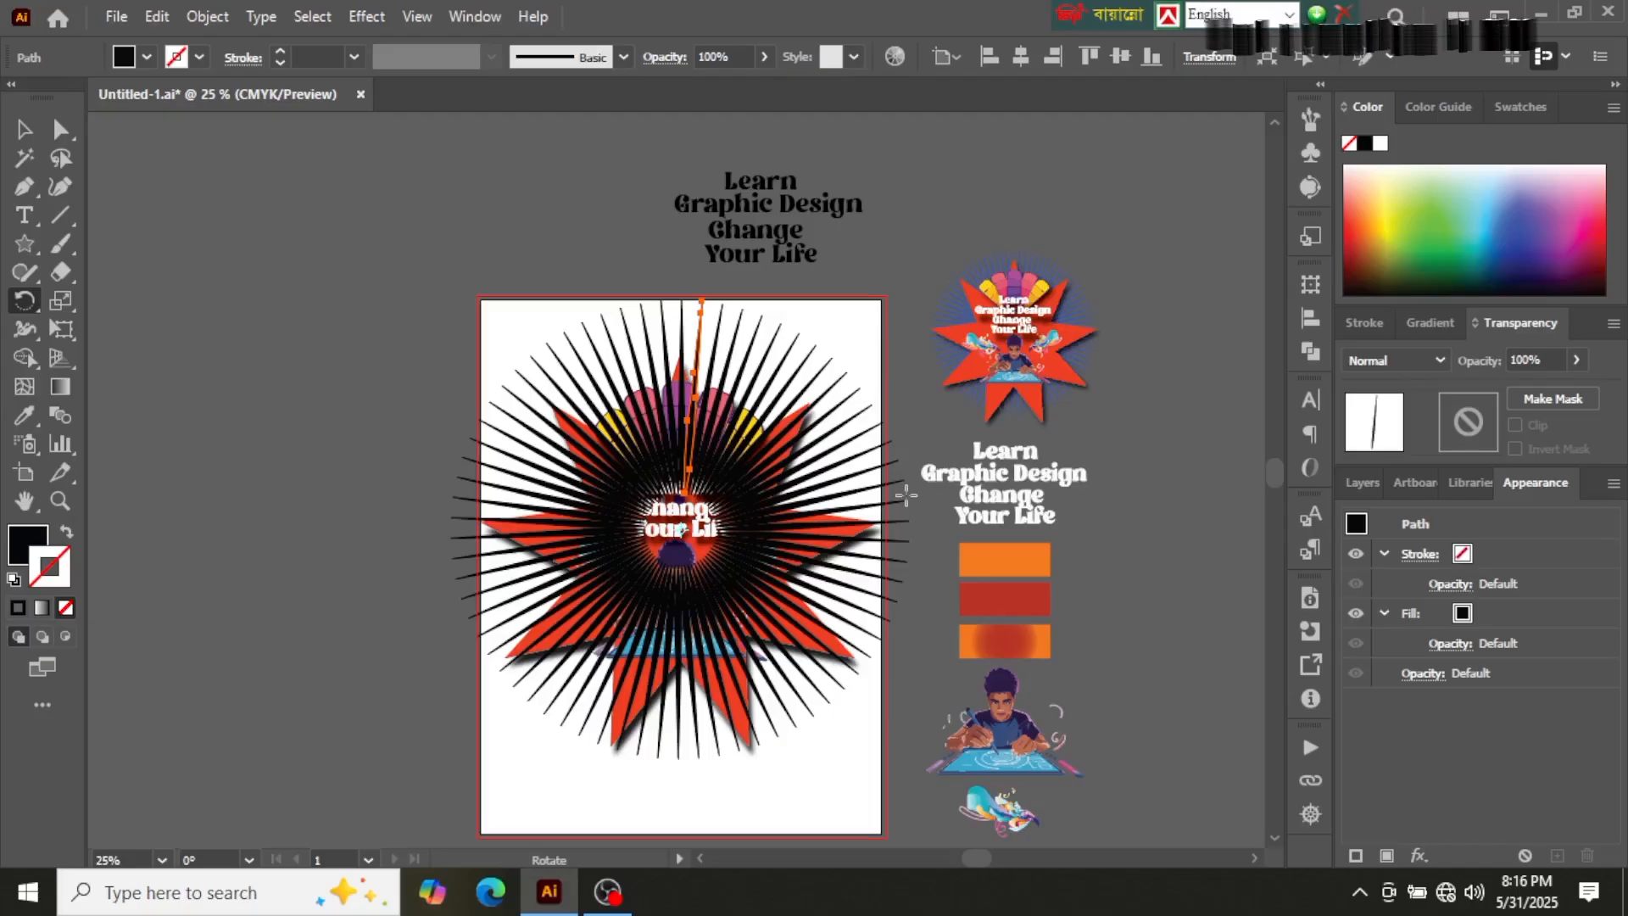
{"action": "left_click", "coordinate": [25, 130]}
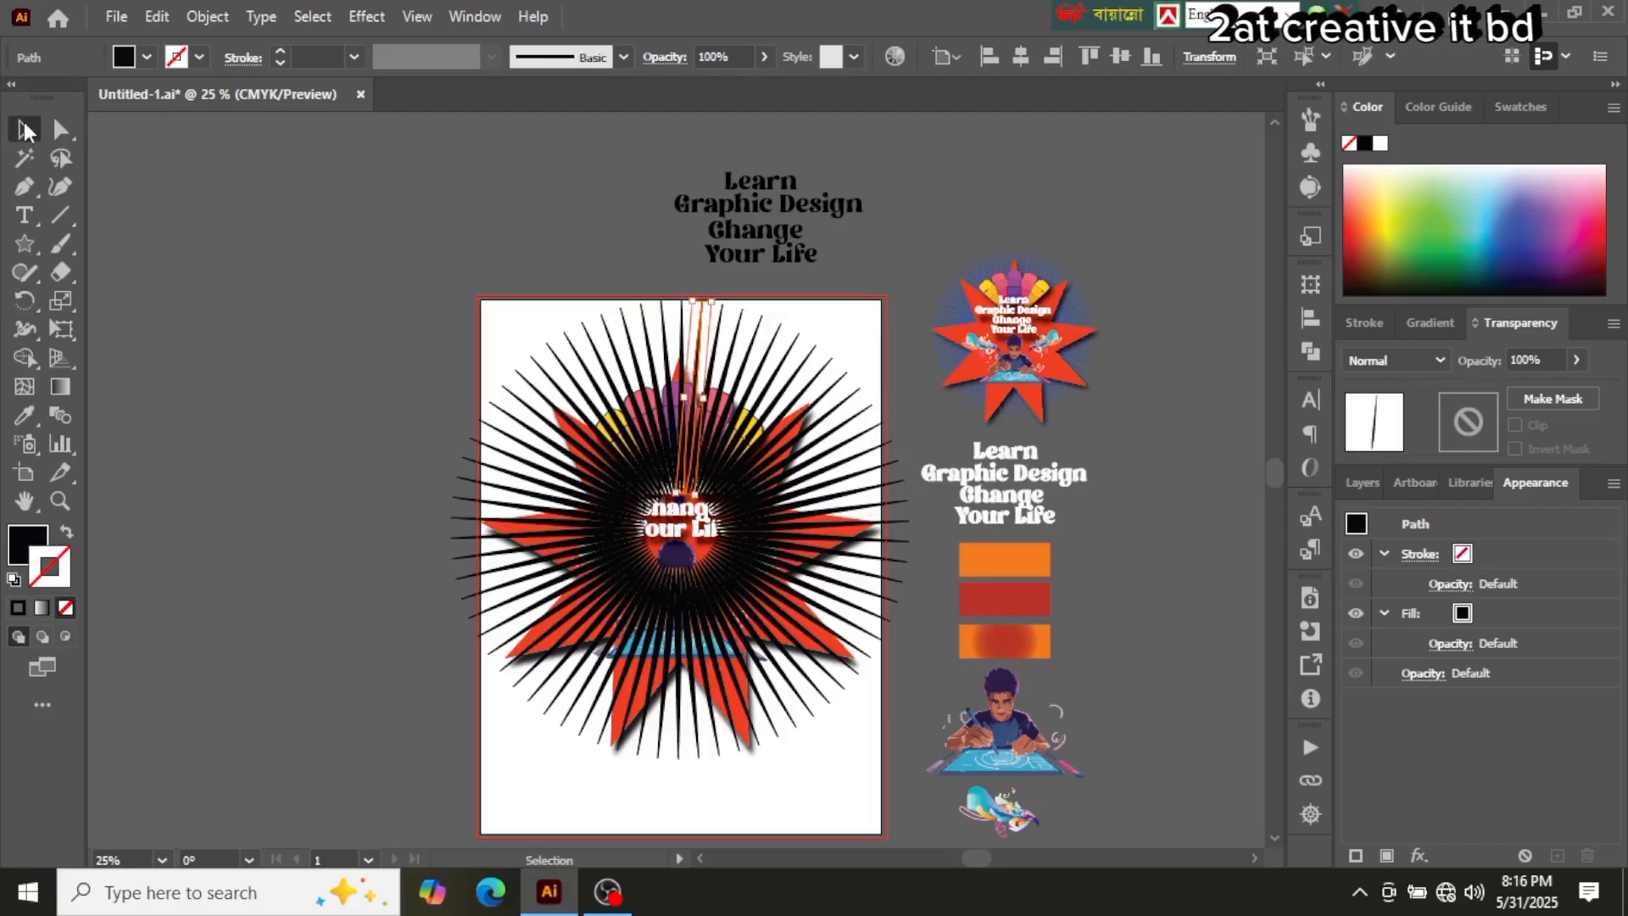
{"action": "left_click", "coordinate": [331, 633]}
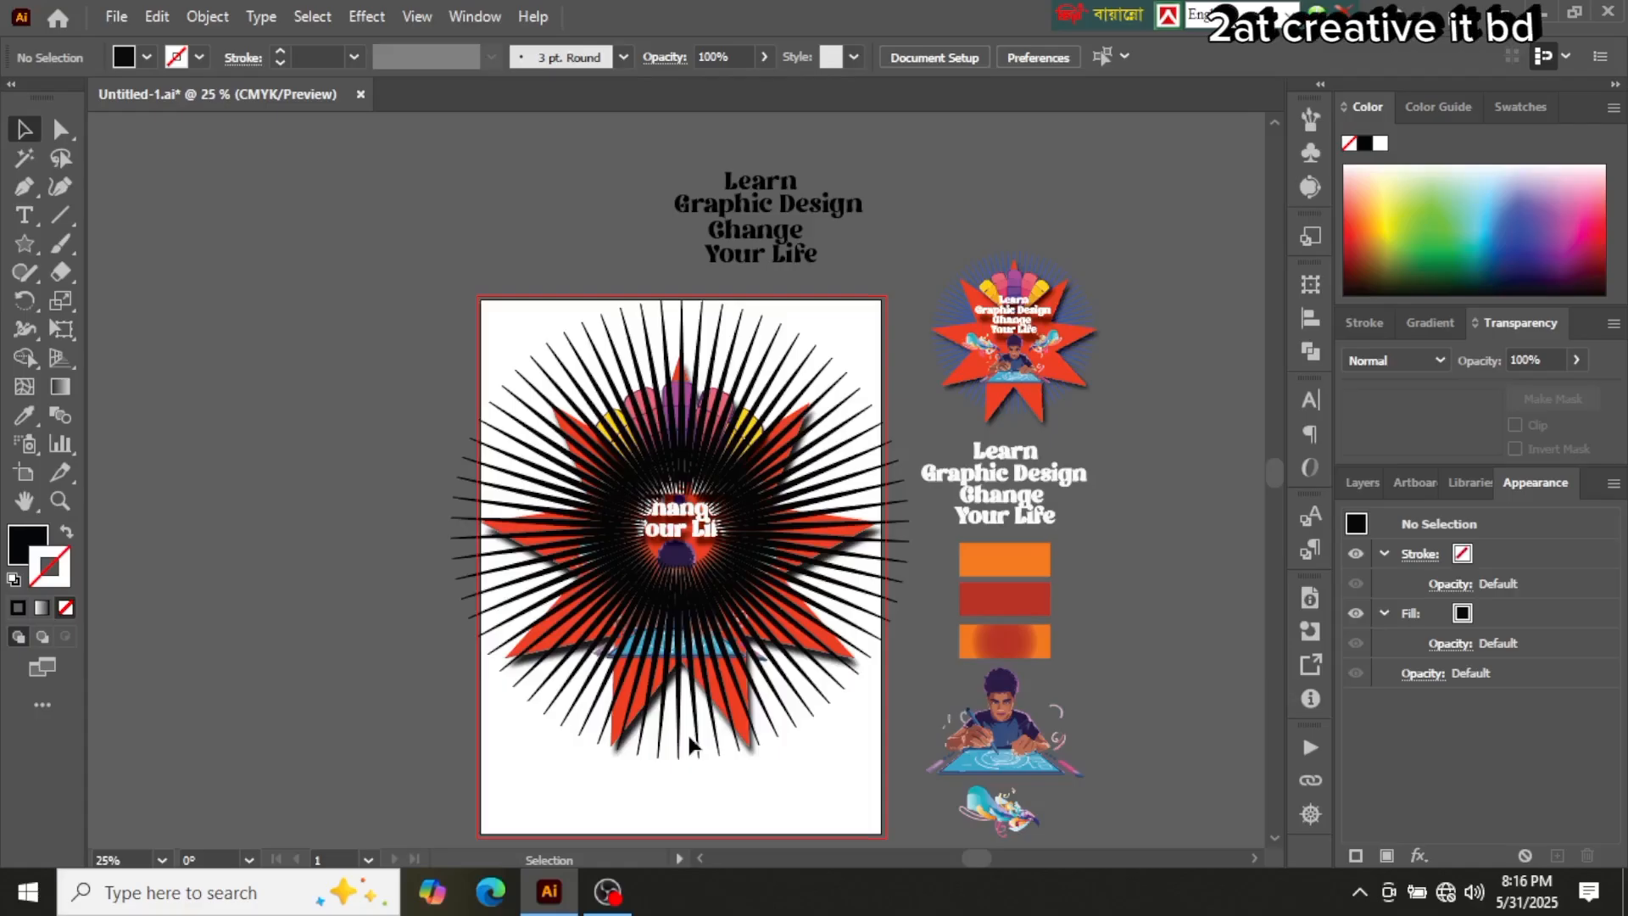
Step: Undo the whole ring of ray copies and the ray's move, back to a single ray beside the artboard
{"action": "scroll", "coordinate": [689, 744], "scroll_direction": "up", "scroll_amount": 3}
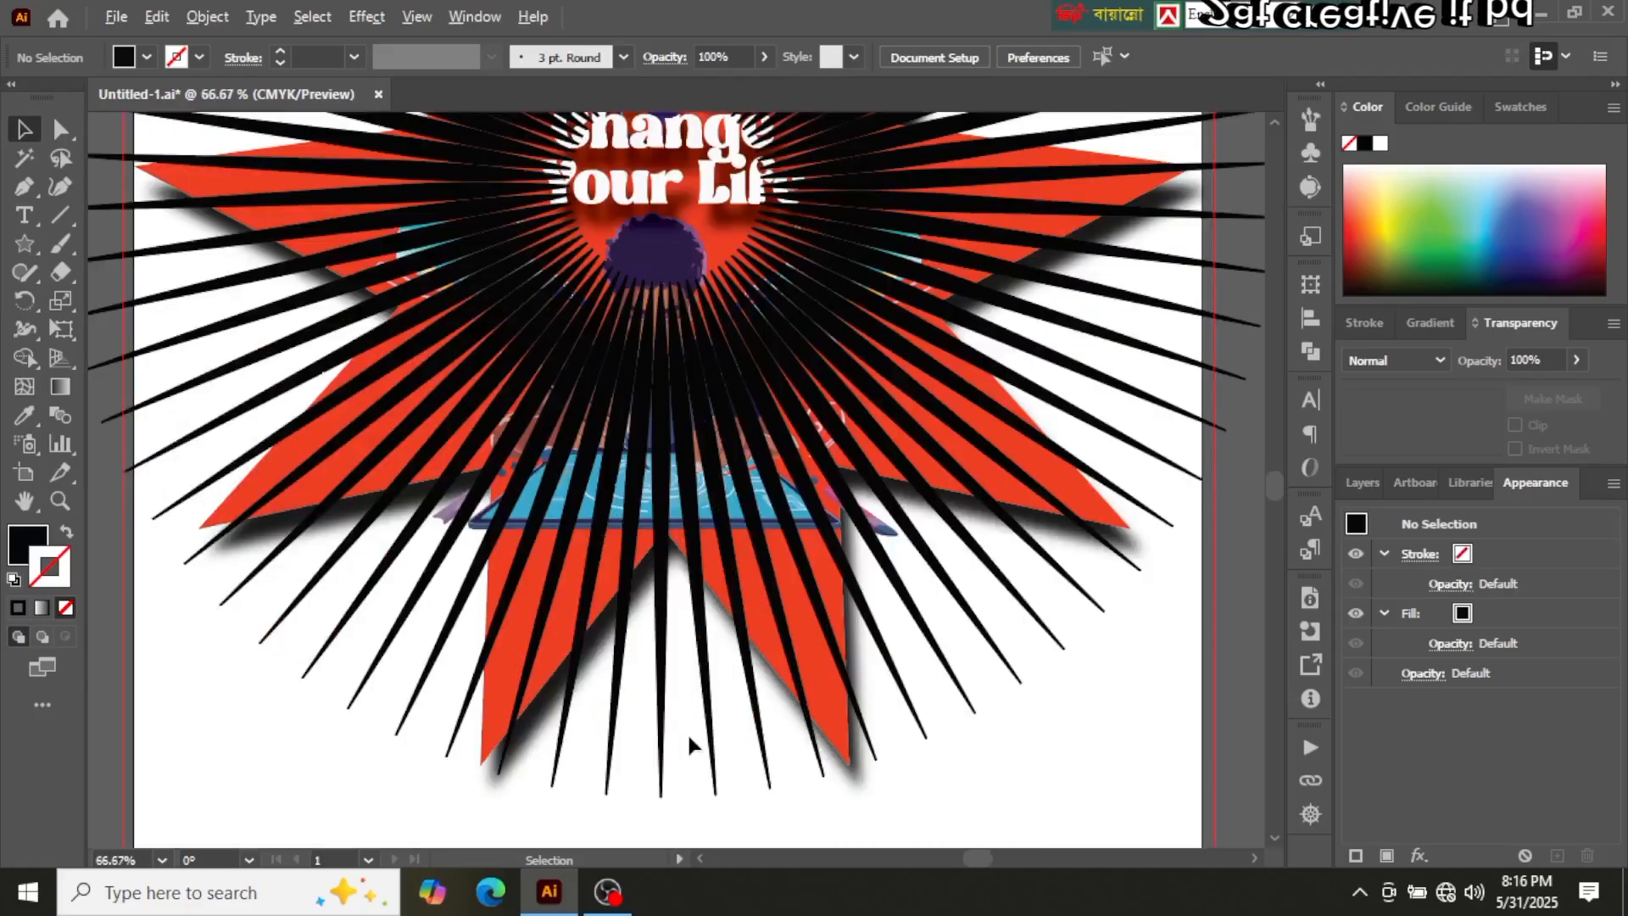
{"action": "scroll", "coordinate": [689, 743], "scroll_direction": "down", "scroll_amount": 2}
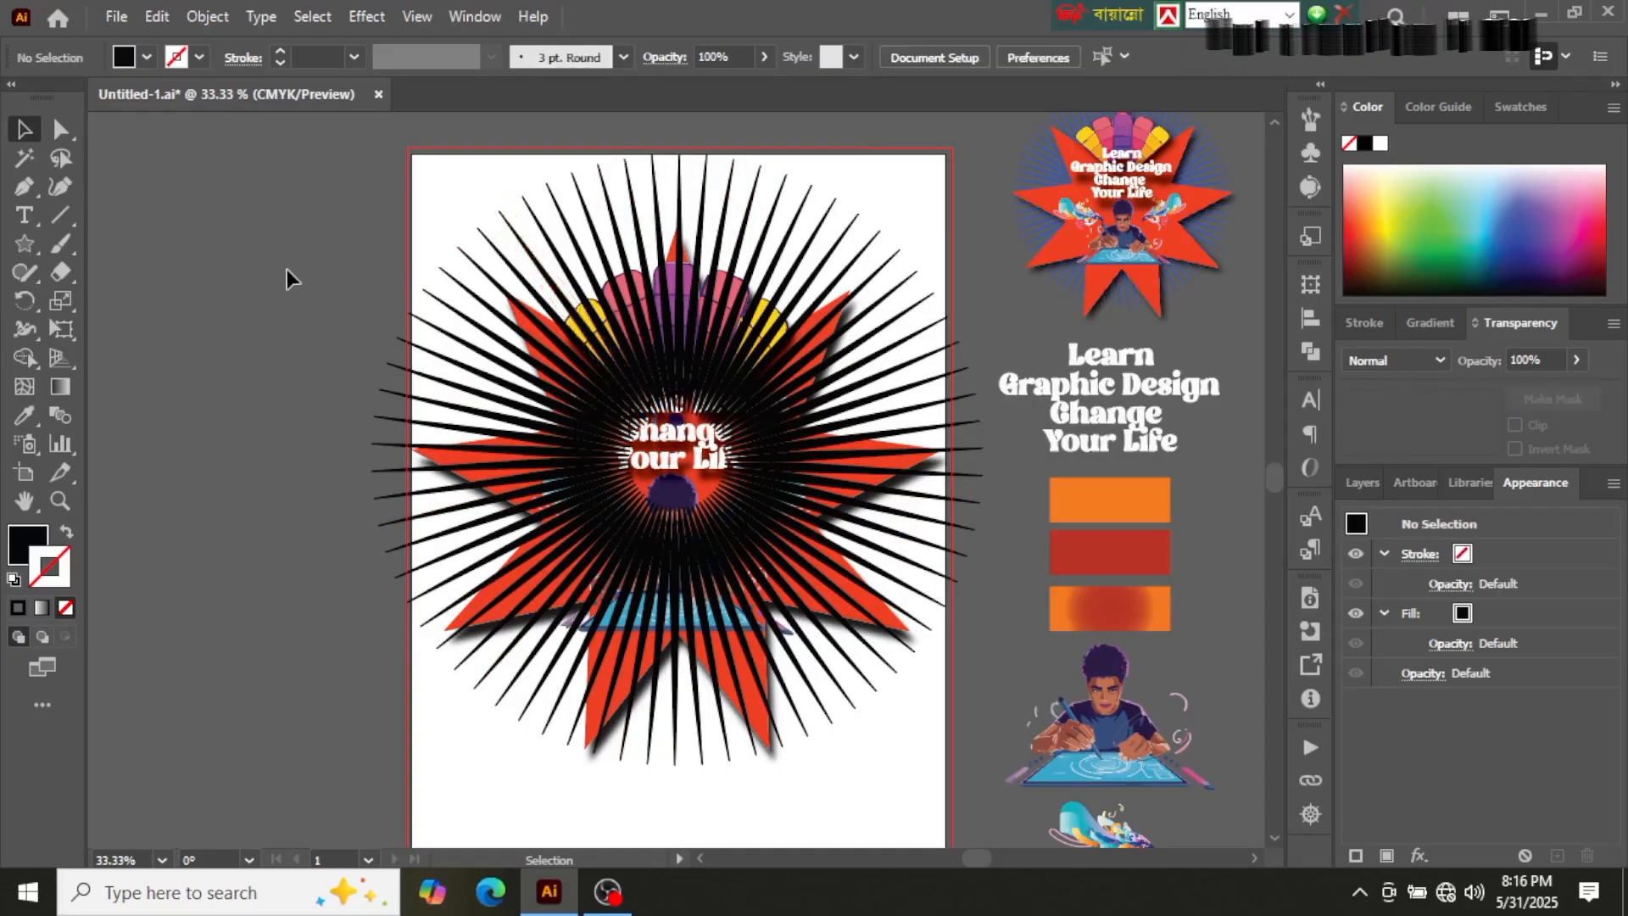
{"action": "key", "text": "ctrl+z"}
{"action": "key", "text": "ctrl+z"}
{"action": "key", "text": "ctrl+z"}
{"action": "key", "text": "ctrl+z"}
{"action": "key", "text": "ctrl+z"}
{"action": "key", "text": "ctrl+z"}
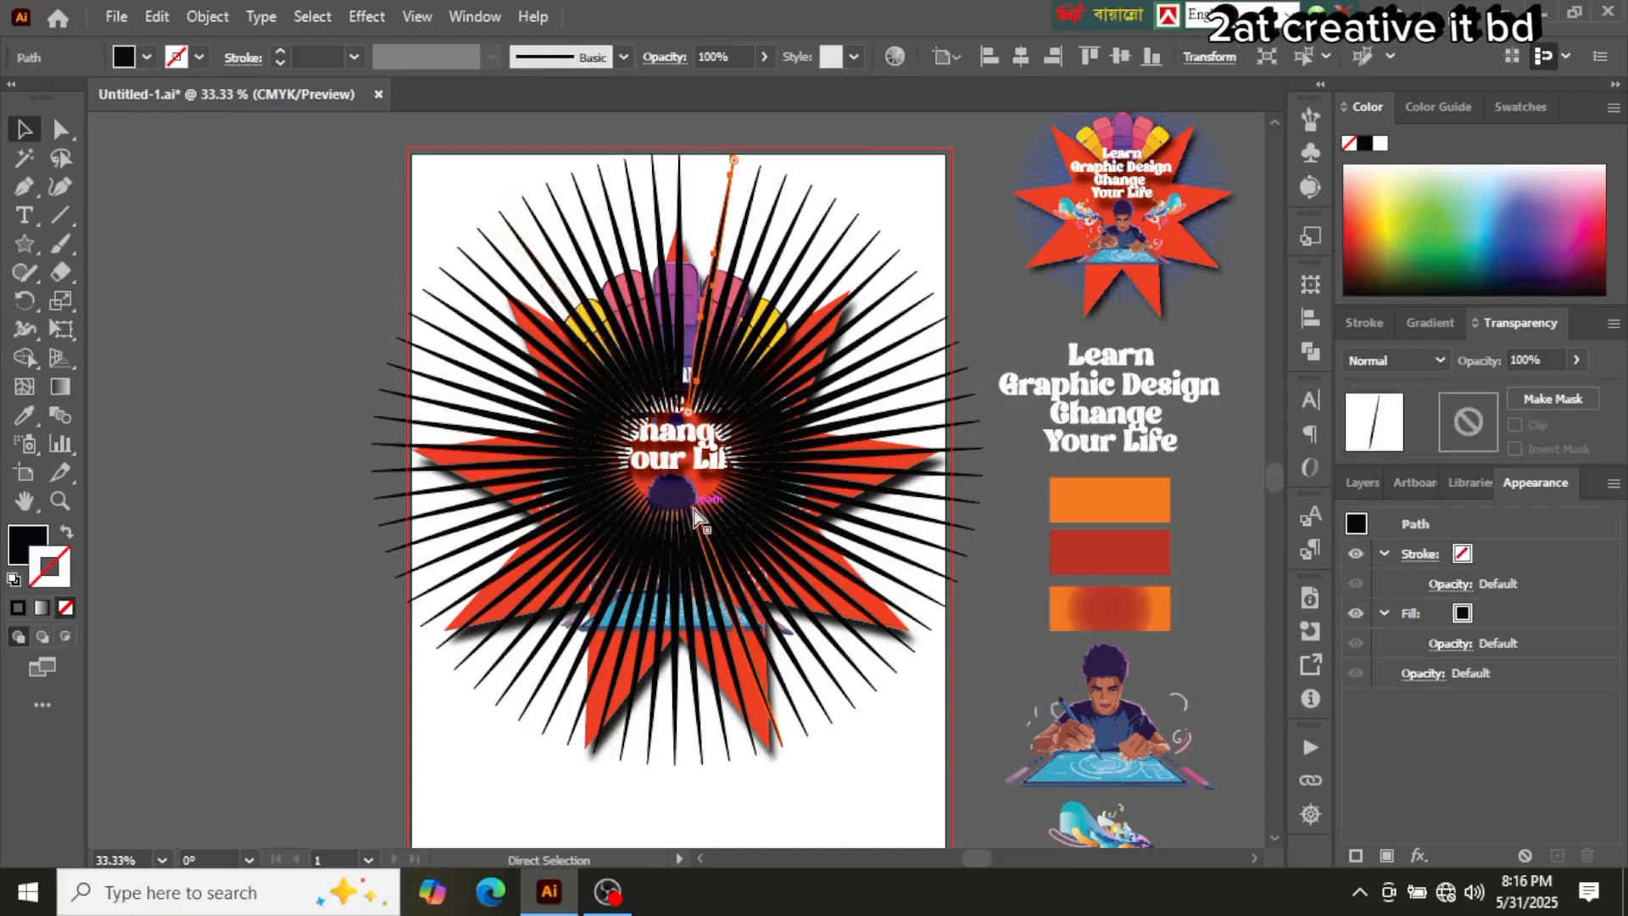
{"action": "key", "text": "ctrl+z"}
{"action": "key", "text": "ctrl+z"}
{"action": "key", "text": "ctrl+z"}
{"action": "key", "text": "ctrl+z"}
{"action": "key", "text": "ctrl+z"}
{"action": "key", "text": "ctrl+z"}
{"action": "key", "text": "ctrl+z"}
{"action": "key", "text": "ctrl+z"}
{"action": "key", "text": "ctrl+z"}
{"action": "key", "text": "ctrl+z"}
{"action": "key", "text": "ctrl+z"}
{"action": "key", "text": "ctrl+z"}
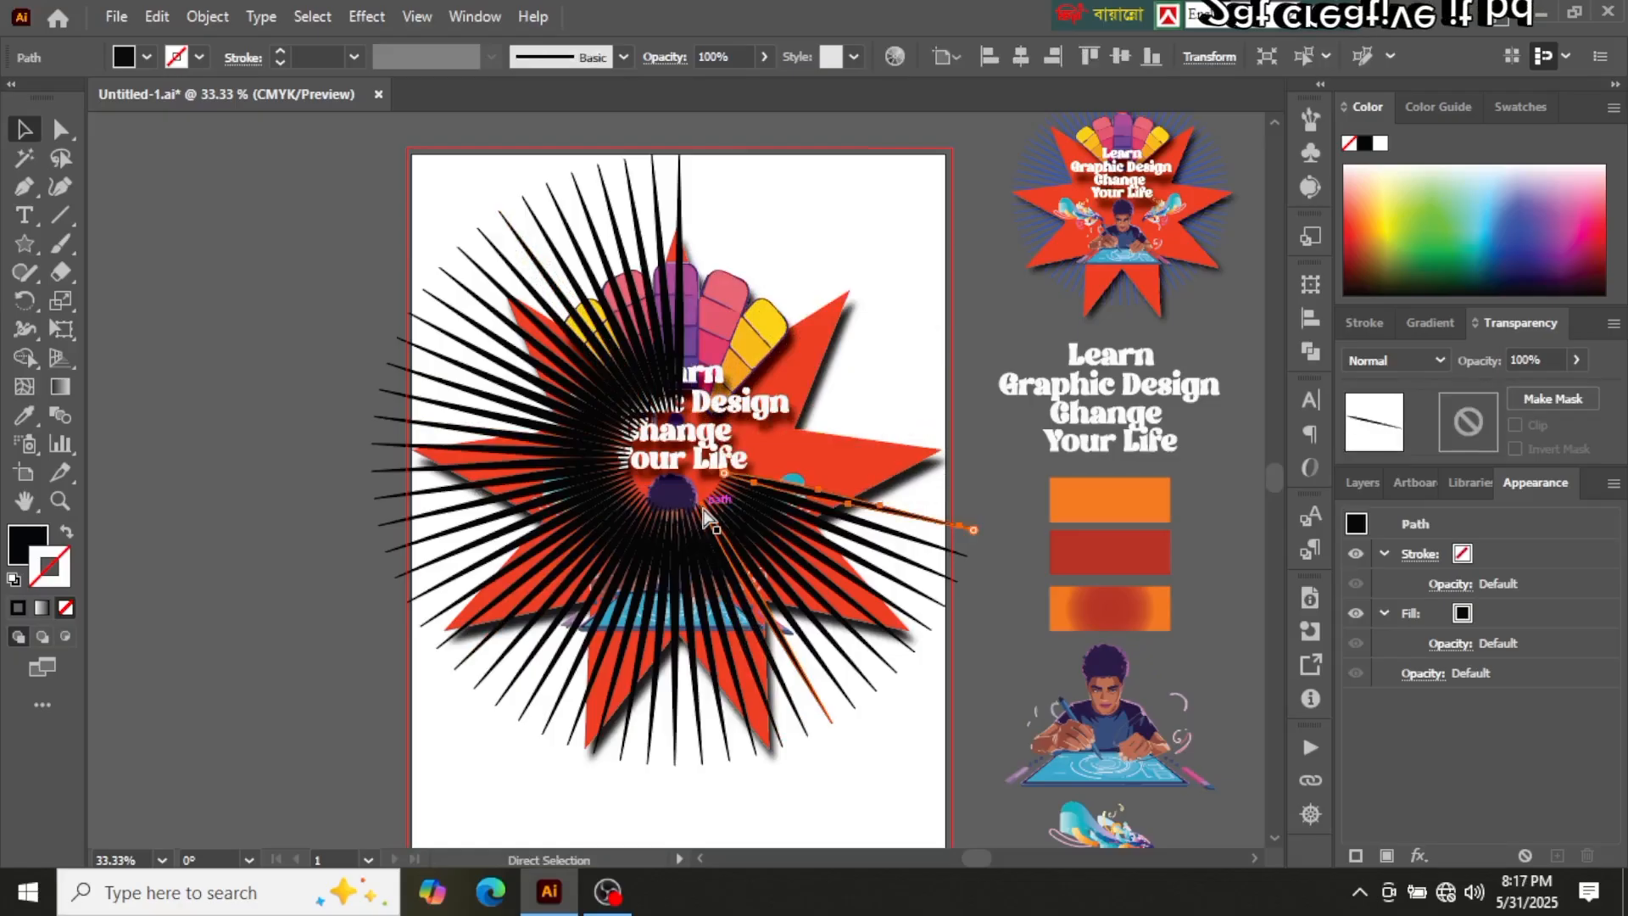
{"action": "key", "text": "ctrl+z"}
{"action": "key", "text": "ctrl+z"}
{"action": "key", "text": "ctrl+z"}
{"action": "key", "text": "ctrl+z"}
{"action": "key", "text": "ctrl+z"}
{"action": "key", "text": "ctrl+z"}
{"action": "key", "text": "ctrl+z"}
{"action": "key", "text": "ctrl+z"}
{"action": "key", "text": "ctrl+z"}
{"action": "key", "text": "ctrl+z"}
{"action": "key", "text": "ctrl+z"}
{"action": "key", "text": "ctrl+z"}
{"action": "key", "text": "ctrl+z"}
{"action": "key", "text": "ctrl+z"}
{"action": "key", "text": "ctrl+z"}
{"action": "key", "text": "ctrl+z"}
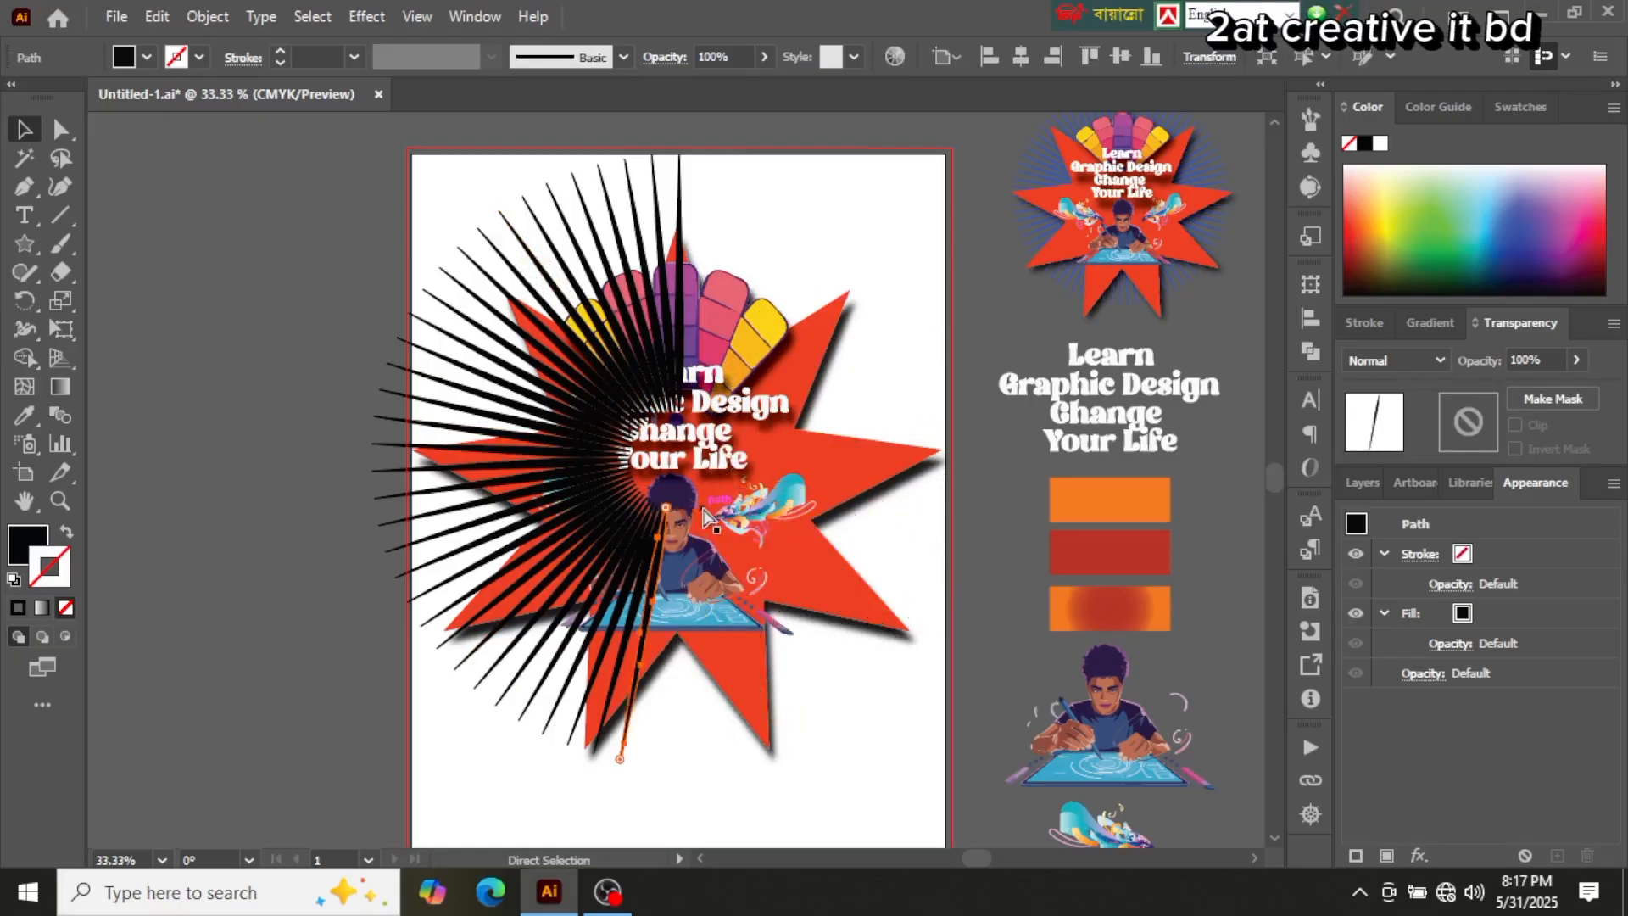
{"action": "key", "text": "ctrl+z"}
{"action": "key", "text": "ctrl+z"}
{"action": "key", "text": "ctrl+z"}
{"action": "key", "text": "ctrl+z"}
{"action": "key", "text": "ctrl+z"}
{"action": "key", "text": "ctrl+z"}
{"action": "key", "text": "ctrl+z"}
{"action": "key", "text": "ctrl+z"}
{"action": "key", "text": "ctrl+z"}
{"action": "key", "text": "ctrl+z"}
{"action": "key", "text": "ctrl+z"}
{"action": "key", "text": "ctrl+z"}
{"action": "key", "text": "ctrl+z"}
{"action": "key", "text": "ctrl+z"}
{"action": "key", "text": "ctrl+z"}
{"action": "key", "text": "ctrl+z"}
{"action": "key", "text": "ctrl+z"}
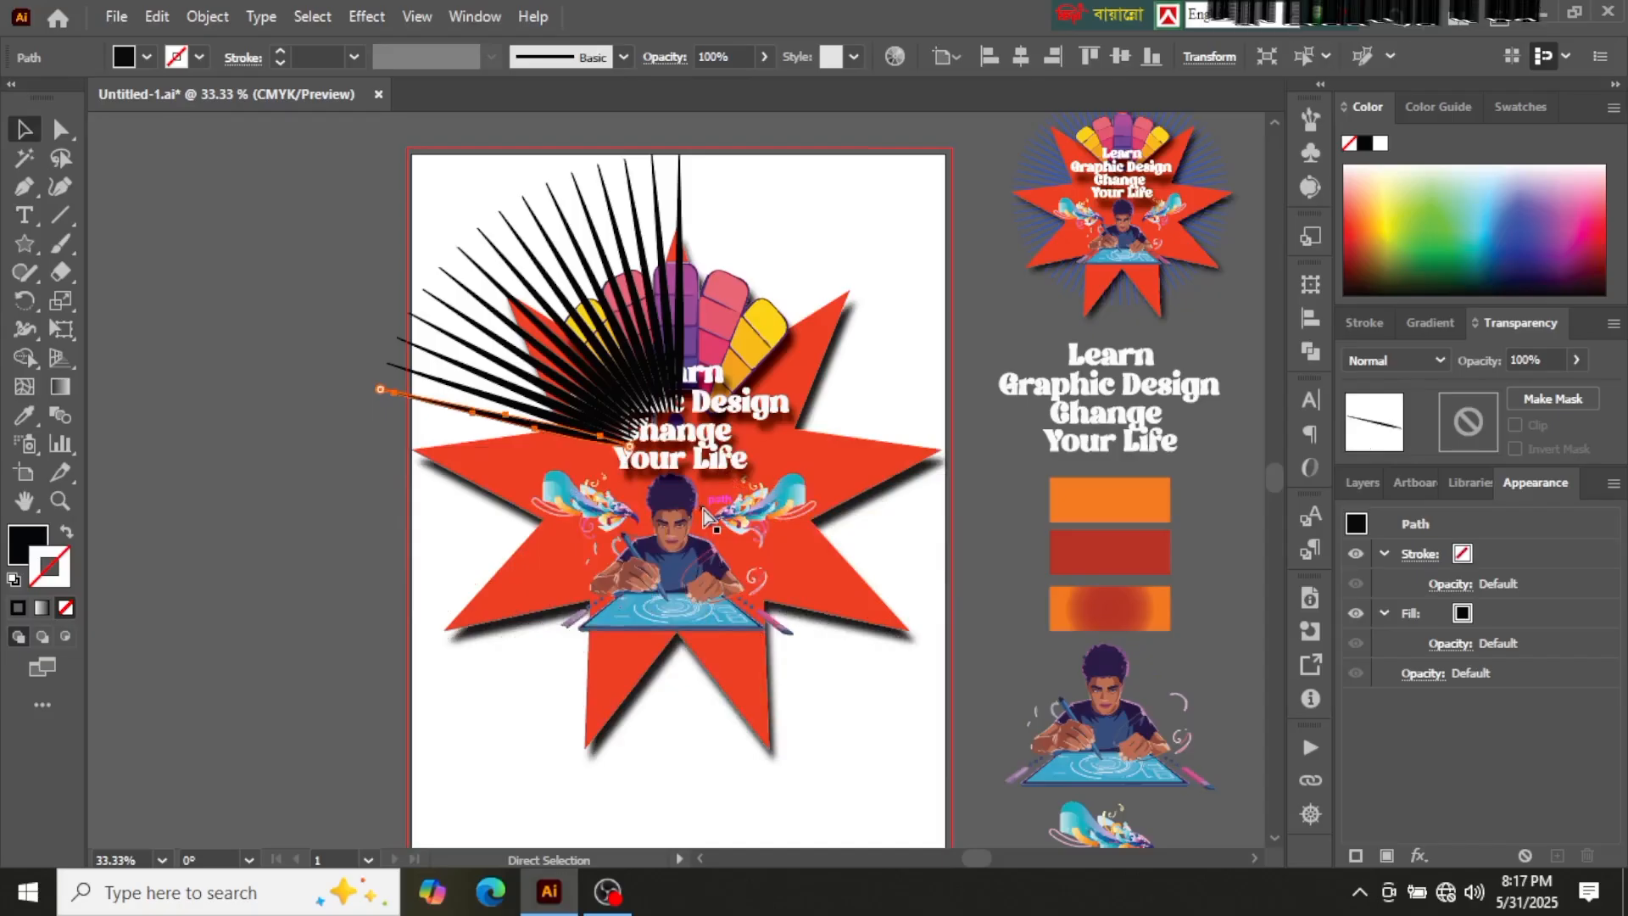
{"action": "key", "text": "ctrl+z"}
{"action": "key", "text": "ctrl+z"}
{"action": "key", "text": "ctrl+z"}
{"action": "key", "text": "ctrl+z"}
{"action": "key", "text": "ctrl+z"}
{"action": "key", "text": "ctrl+z"}
{"action": "key", "text": "ctrl+z"}
{"action": "key", "text": "ctrl+z"}
{"action": "key", "text": "ctrl+z"}
{"action": "key", "text": "ctrl+z"}
{"action": "key", "text": "ctrl+z"}
{"action": "key", "text": "ctrl+z"}
{"action": "key", "text": "ctrl+z"}
{"action": "key", "text": "ctrl+z"}
{"action": "key", "text": "ctrl+z"}
{"action": "key", "text": "ctrl+z"}
{"action": "key", "text": "ctrl+z"}
{"action": "key", "text": "ctrl+z"}
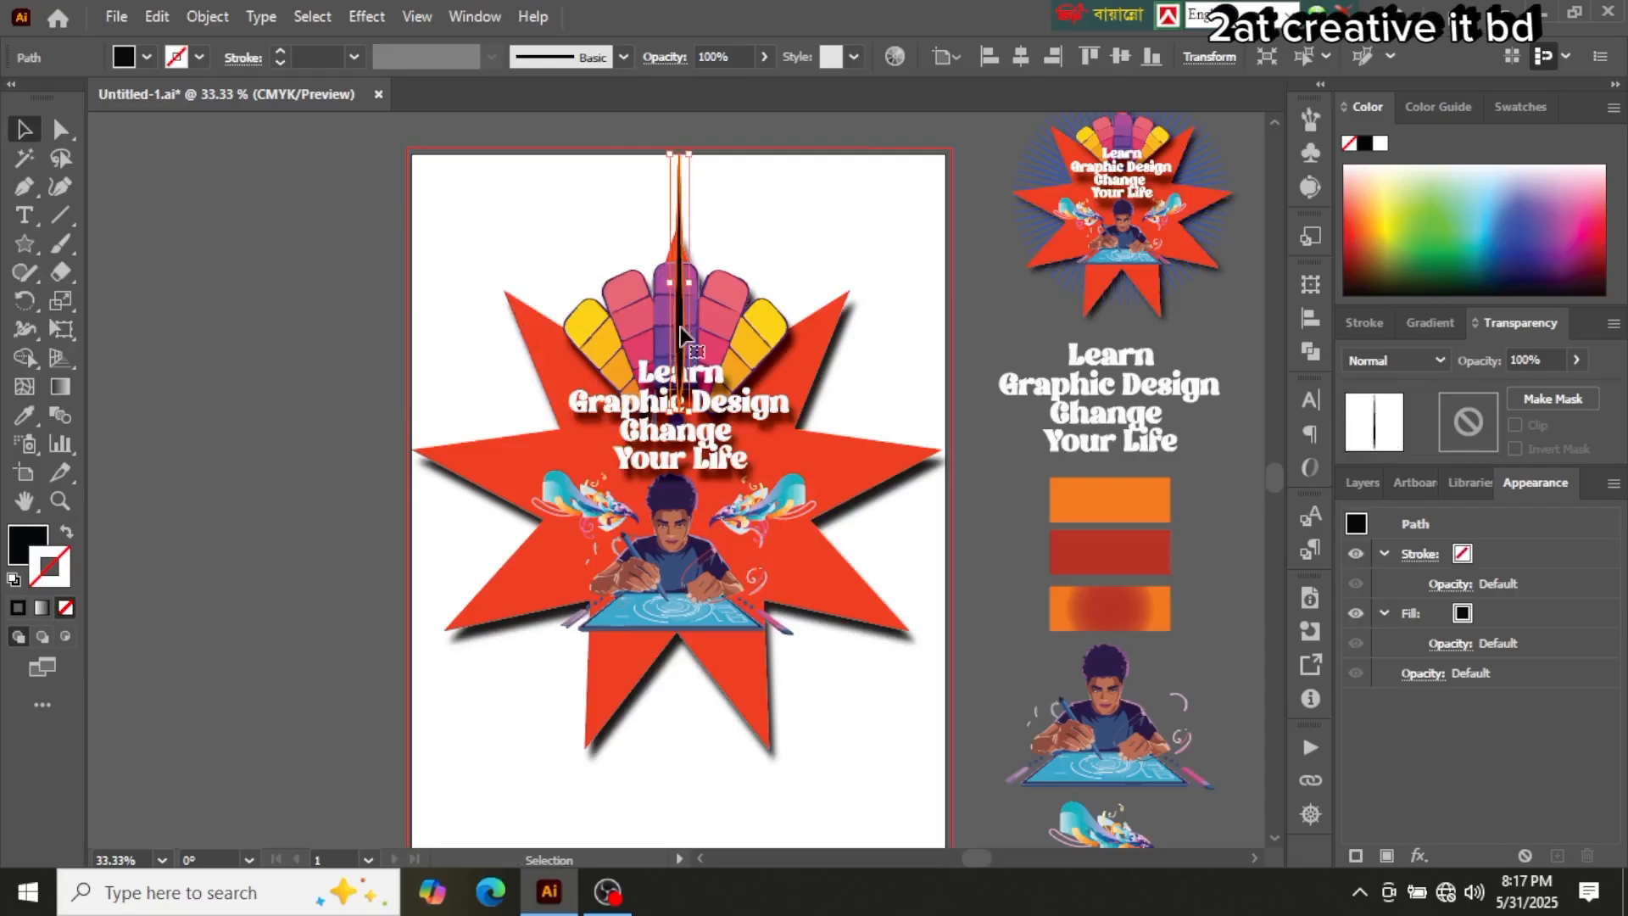
{"action": "key", "text": "ctrl+z"}
Step: Group the star, swatch fan, lettering, splashes and artist on the artboard into one object
{"action": "left_click_drag", "start_coordinate": [458, 248], "coordinate": [882, 675]}
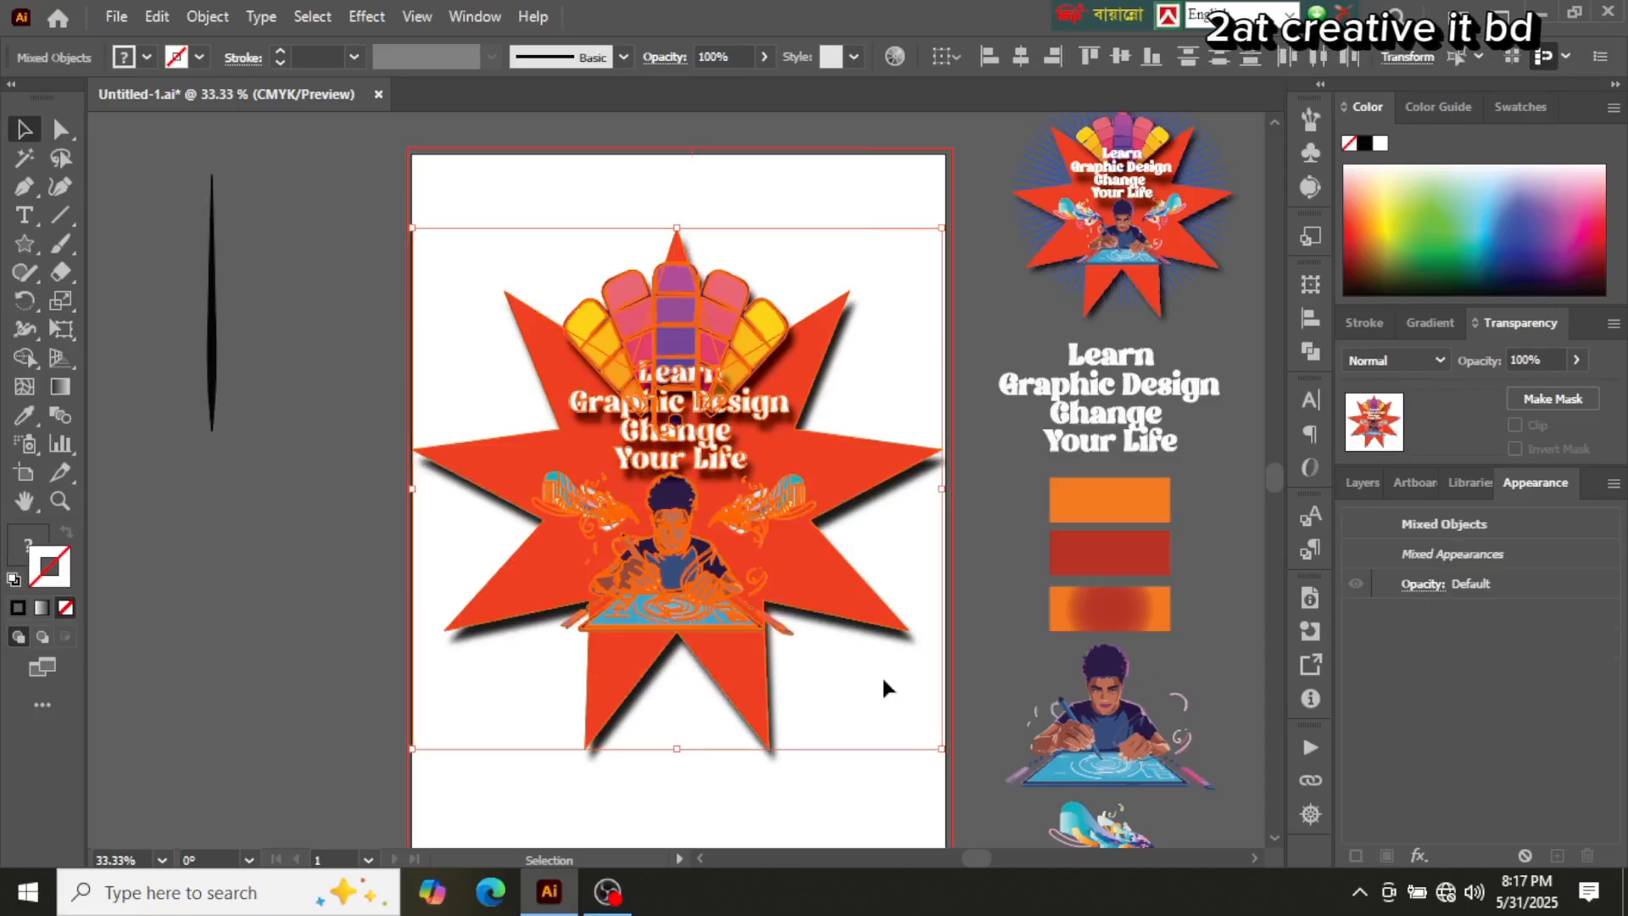
{"action": "key", "text": "ctrl+g"}
{"action": "left_click", "coordinate": [882, 675]}
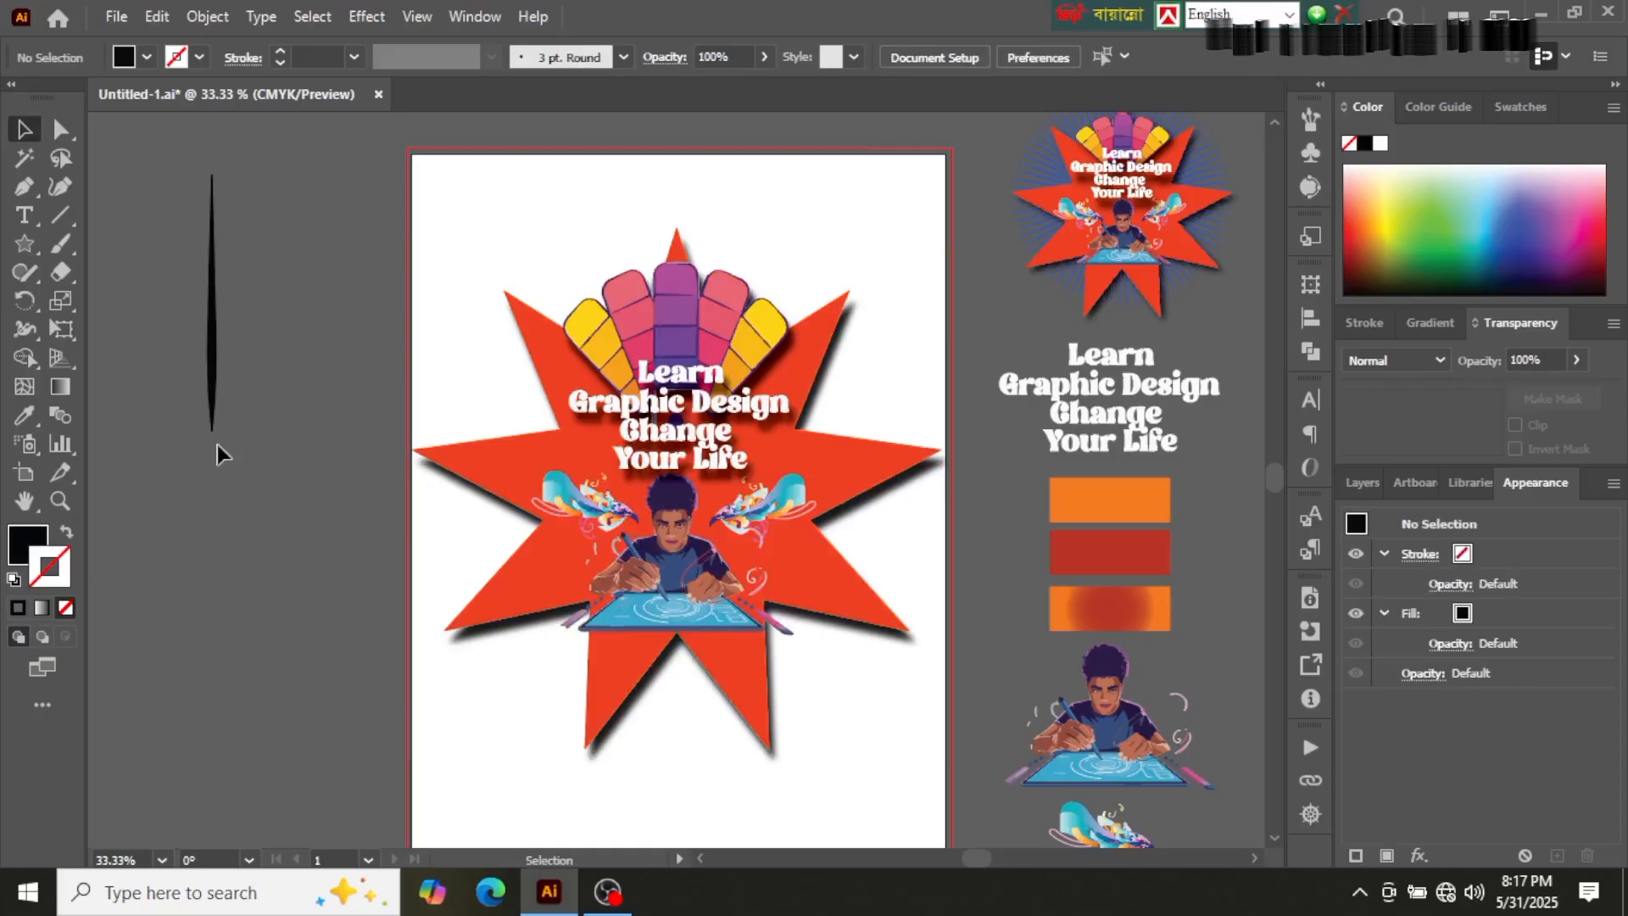
Step: Move the tapered ray onto the grouped star's vertical centre line, with its tip above the star's top point
{"action": "left_click_drag", "start_coordinate": [214, 367], "coordinate": [681, 366]}
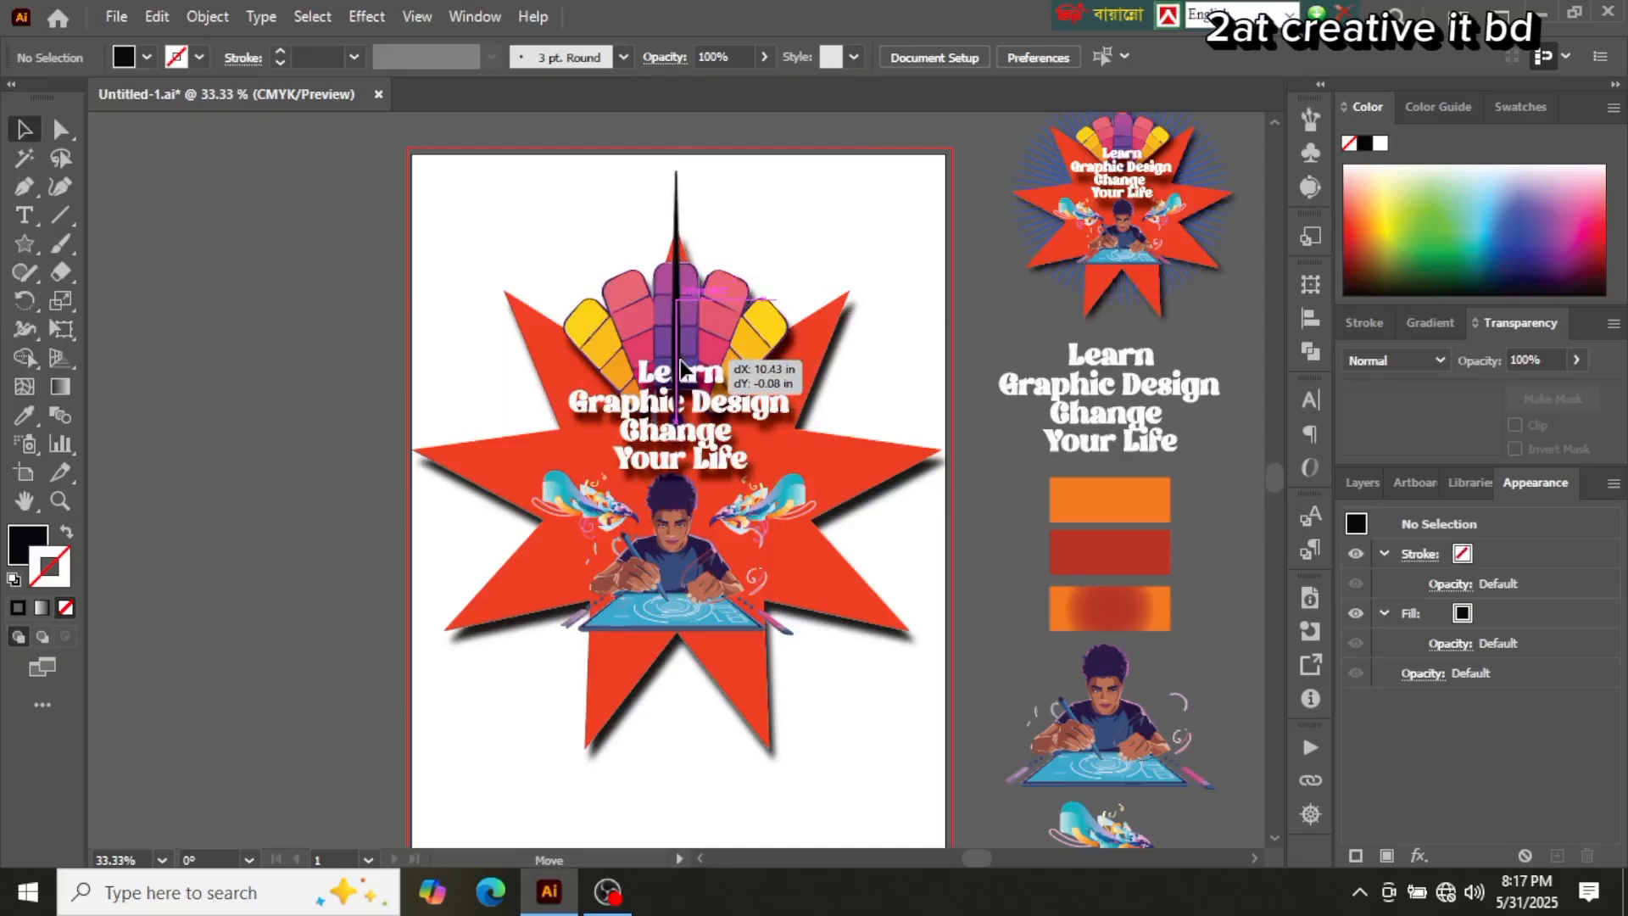
{"action": "left_click_drag", "start_coordinate": [681, 366], "coordinate": [681, 363]}
{"action": "left_click", "coordinate": [437, 340]}
{"action": "left_click", "coordinate": [677, 322]}
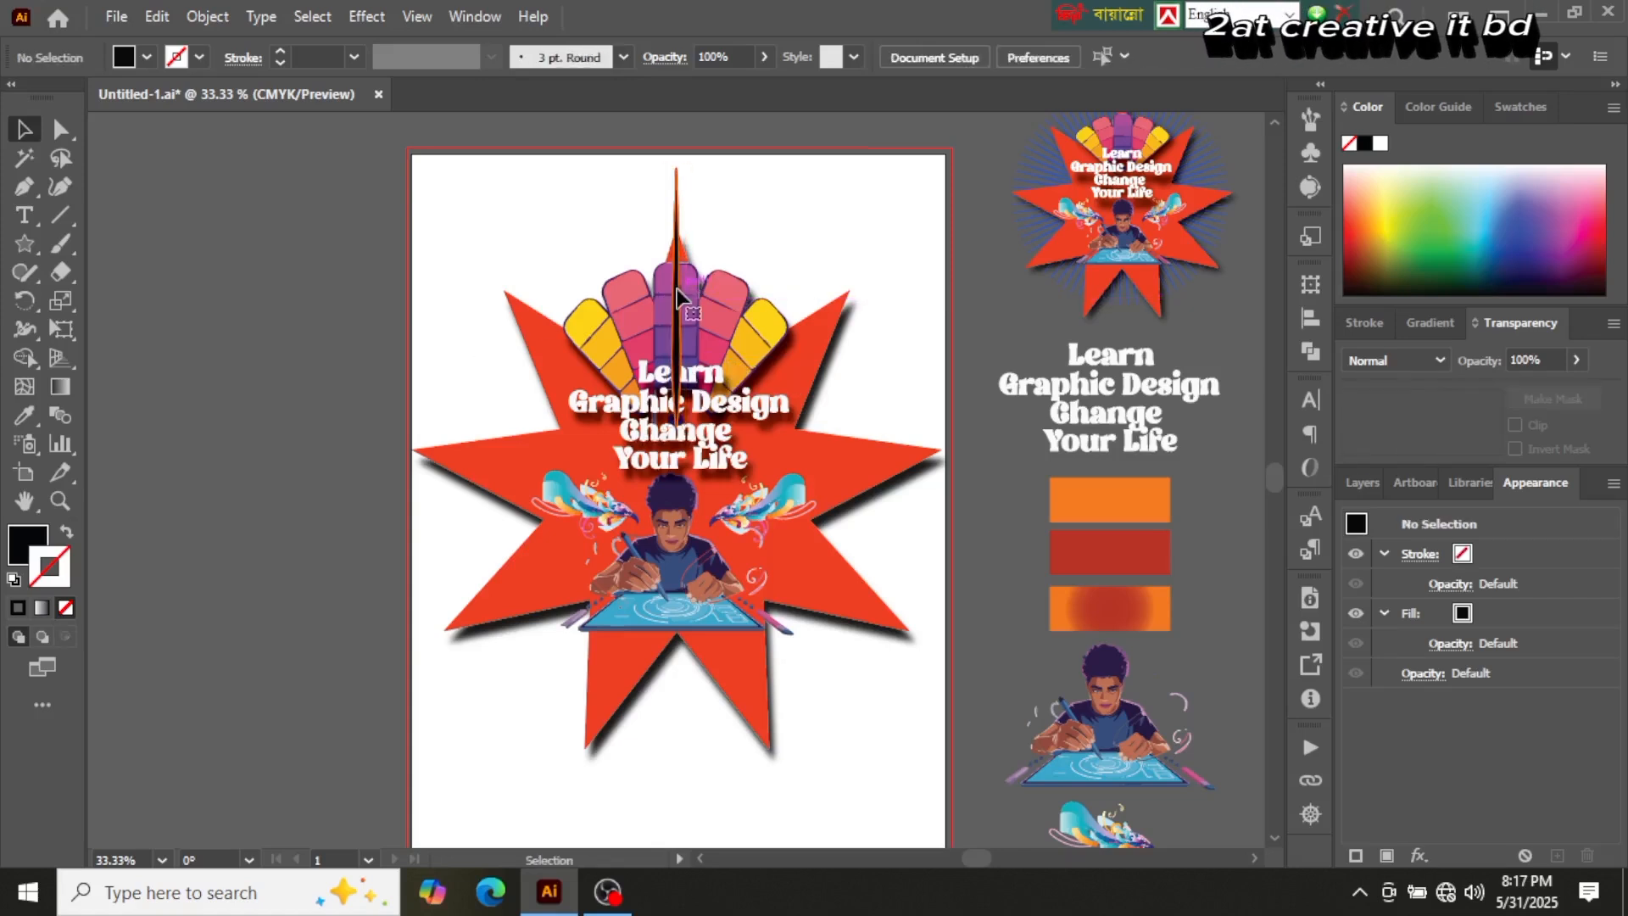
Step: Rotate the tapered ray slightly counterclockwise around a pivot at the centre of the "Your Life" line
{"action": "left_click", "coordinate": [26, 307]}
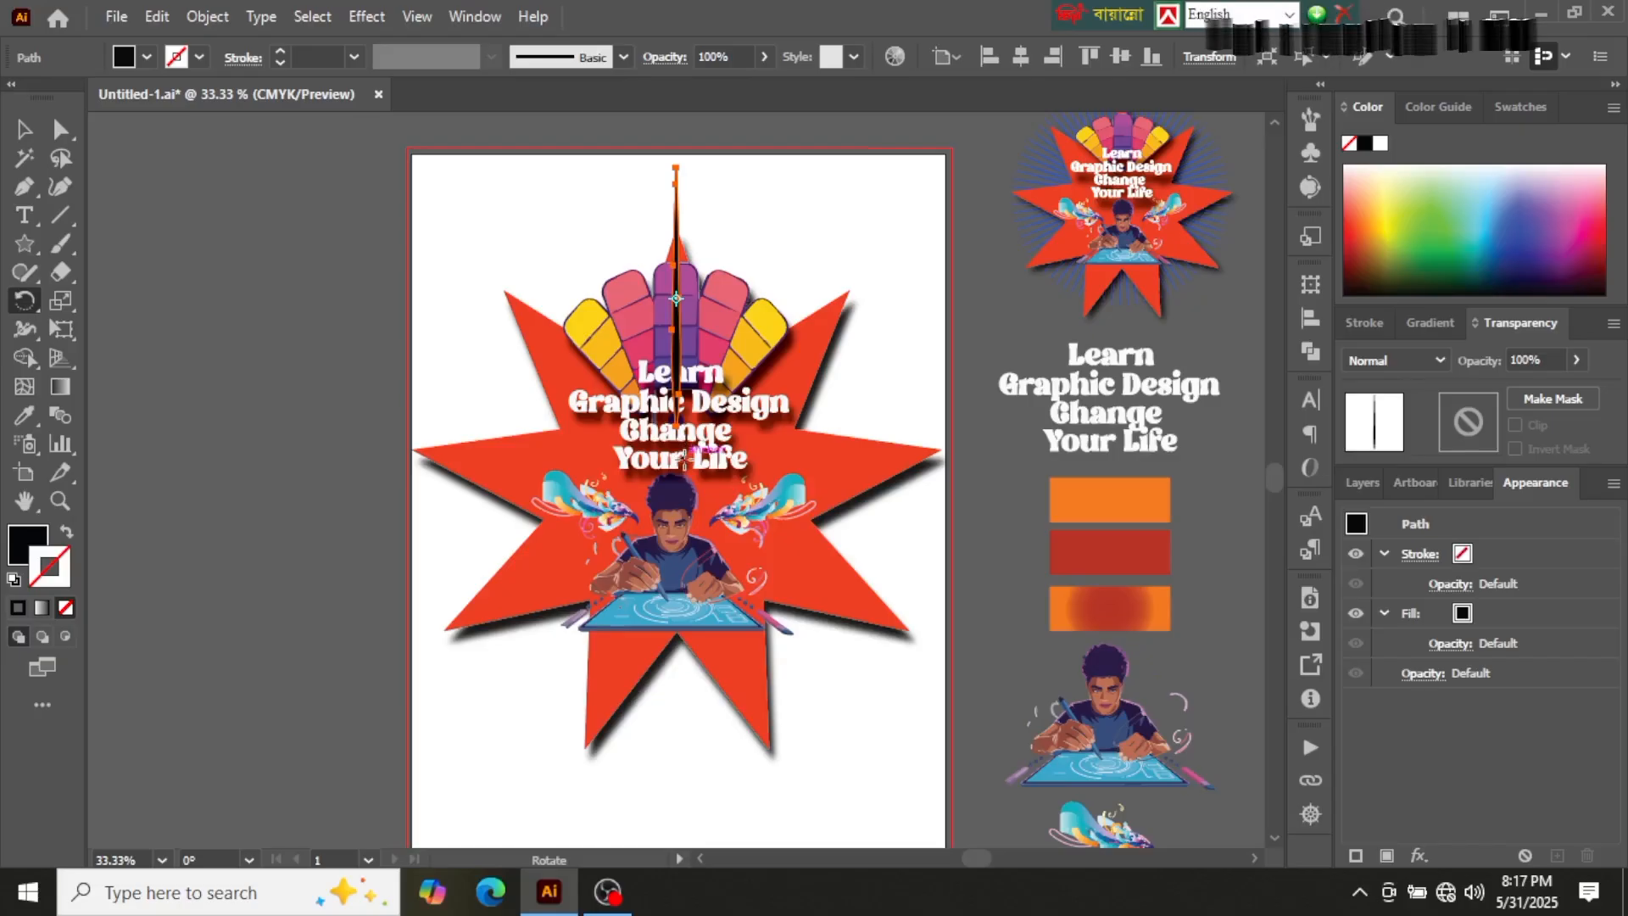
{"action": "left_click", "coordinate": [684, 458], "text": "alt"}
{"action": "left_click", "coordinate": [1038, 490]}
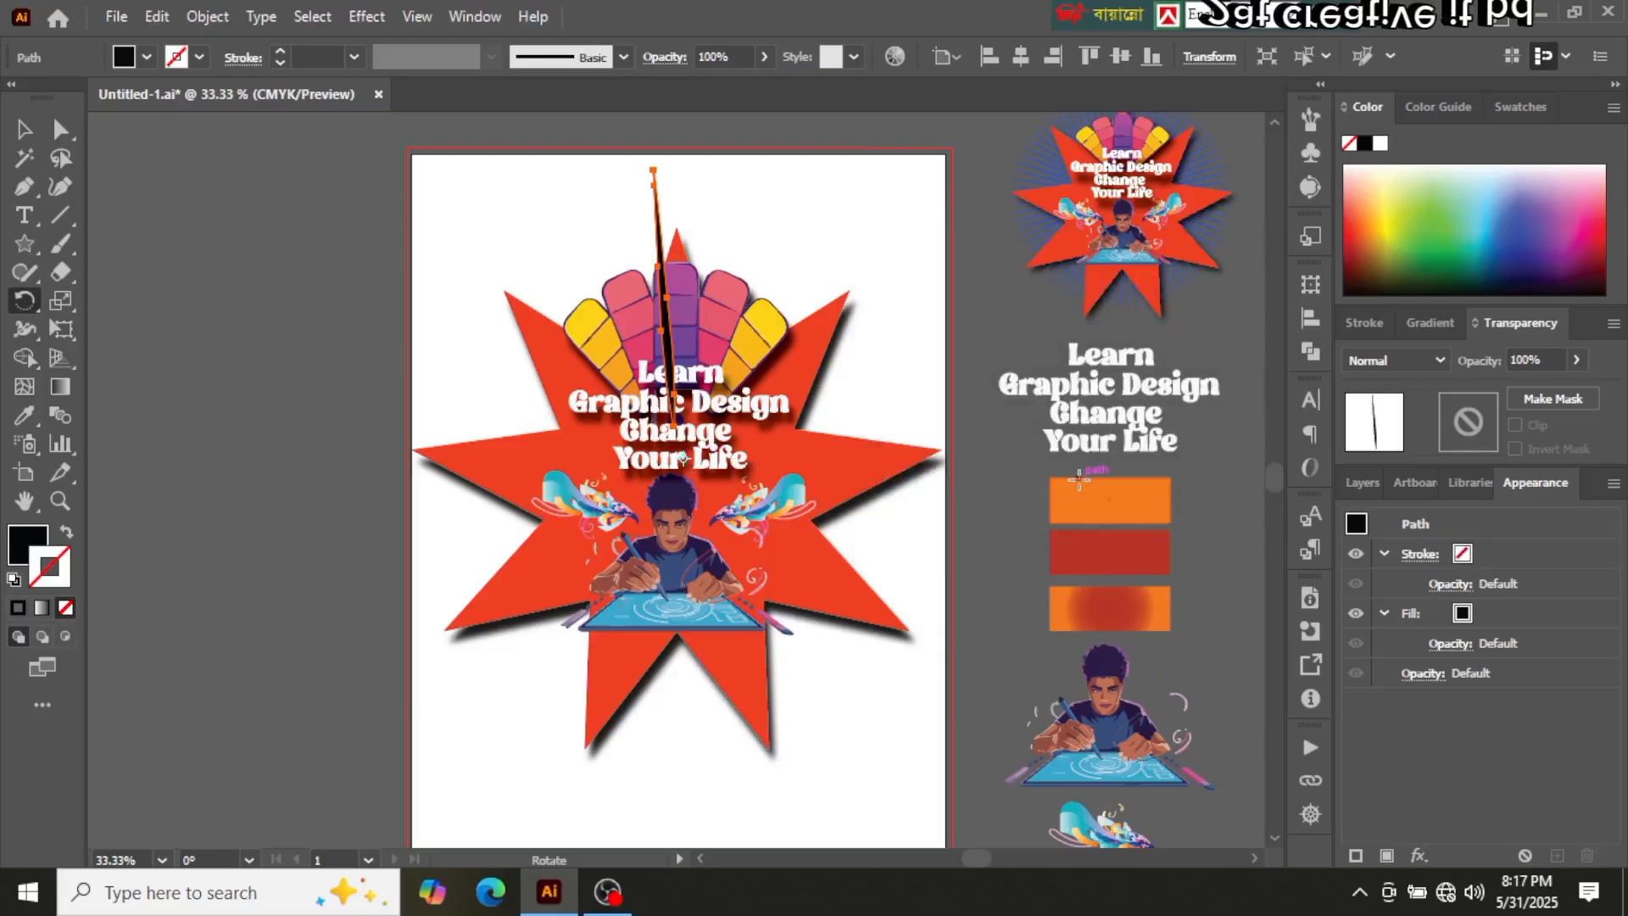
Step: Try to repeat the tapered ray's rotation seven times around the centre of the "Your Life" line
{"action": "key", "text": "ctrl"}
{"action": "key", "text": "ctrl+d"}
{"action": "key", "text": "ctrl+d"}
{"action": "key", "text": "ctrl+d"}
{"action": "key", "text": "ctrl+d"}
{"action": "key", "text": "ctrl+d"}
{"action": "key", "text": "ctrl+d"}
{"action": "key", "text": "ctrl+d"}
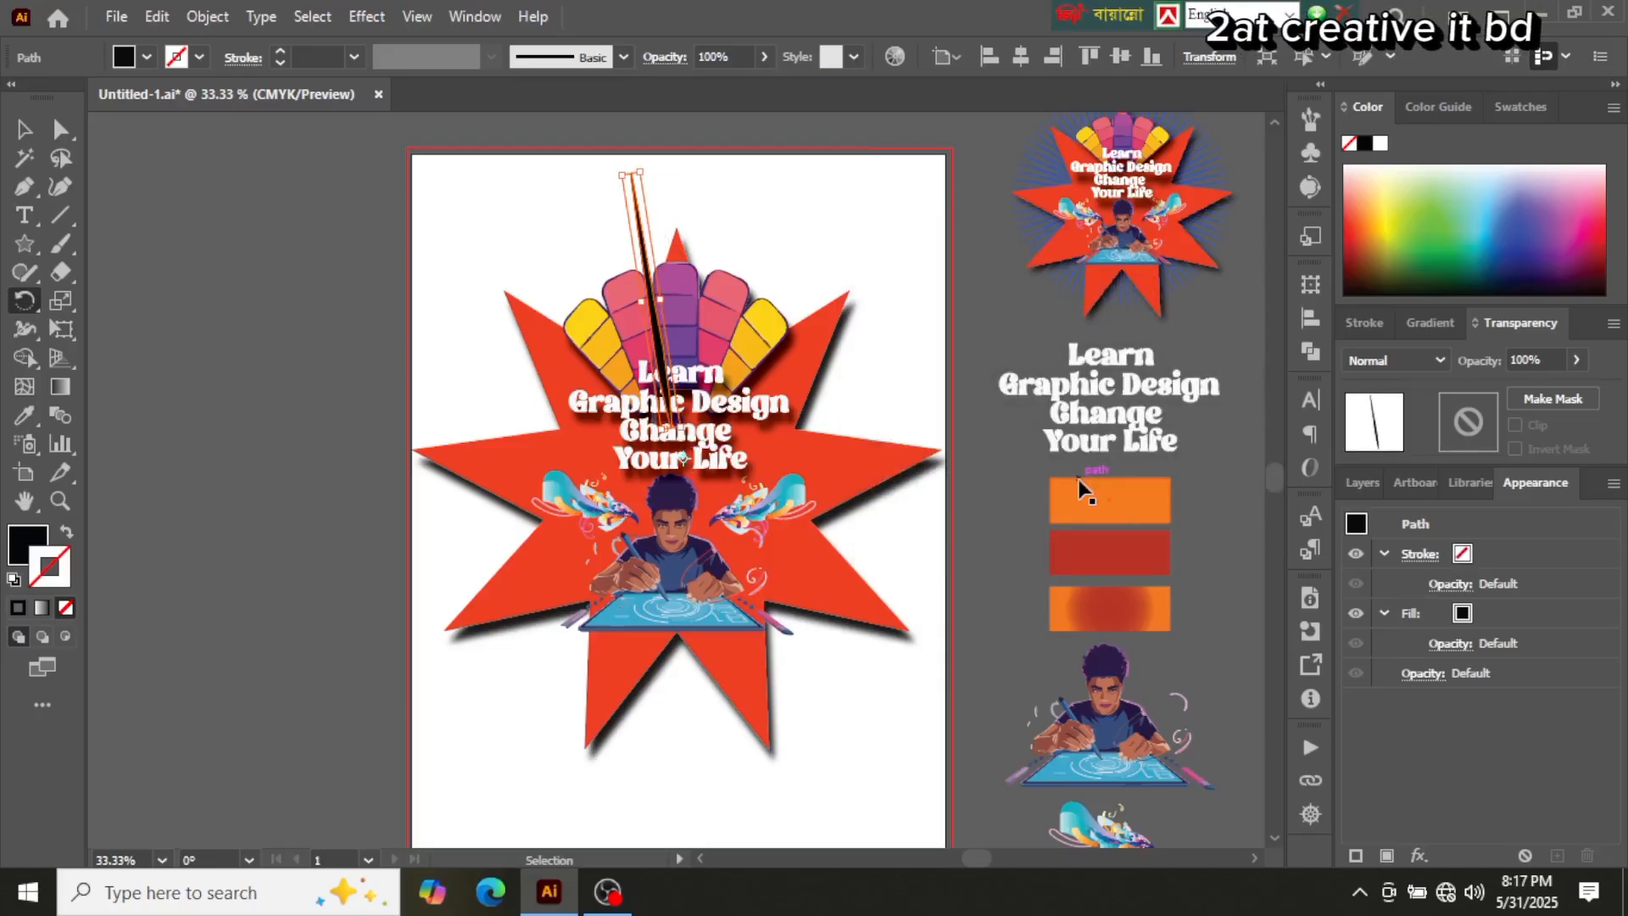
Step: Undo all of the ray's rotations, back to the upright ray on the star's centre line
{"action": "key", "text": "ctrl+z"}
{"action": "key", "text": "ctrl+z"}
{"action": "key", "text": "ctrl+z"}
{"action": "key", "text": "ctrl+z"}
{"action": "key", "text": "ctrl+z"}
{"action": "key", "text": "ctrl+z"}
{"action": "key", "text": "ctrl+z"}
{"action": "key", "text": "ctrl+z"}
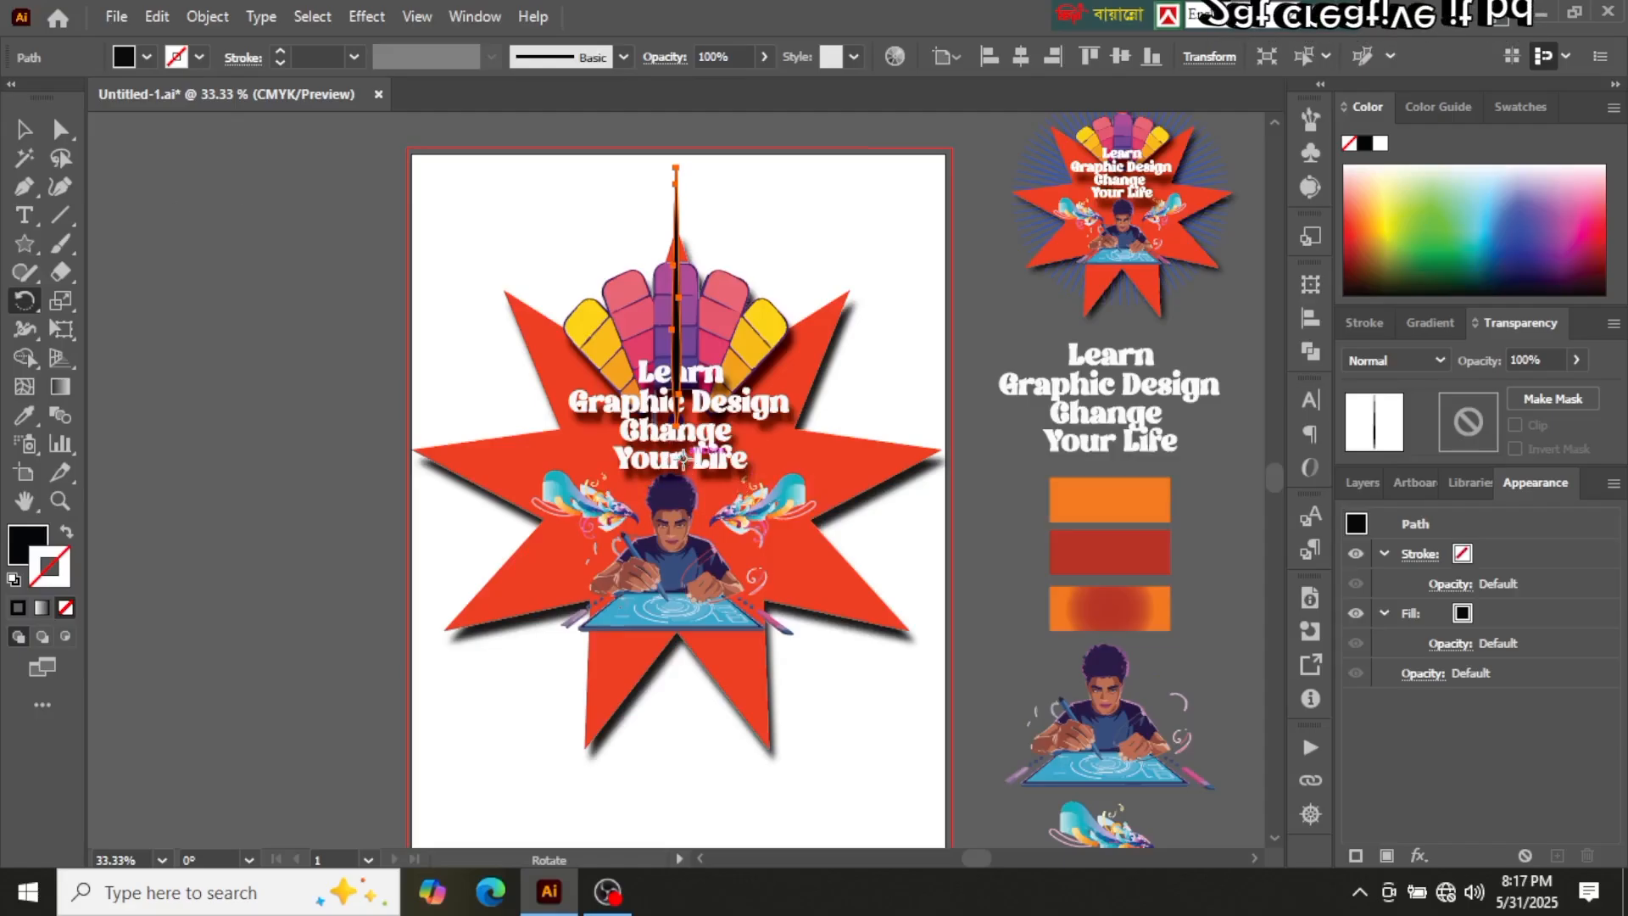
Step: Try a copy of the ray rotated by 360/80 degrees around the centre of the "Your Life" line
{"action": "left_click", "coordinate": [683, 458], "text": "alt"}
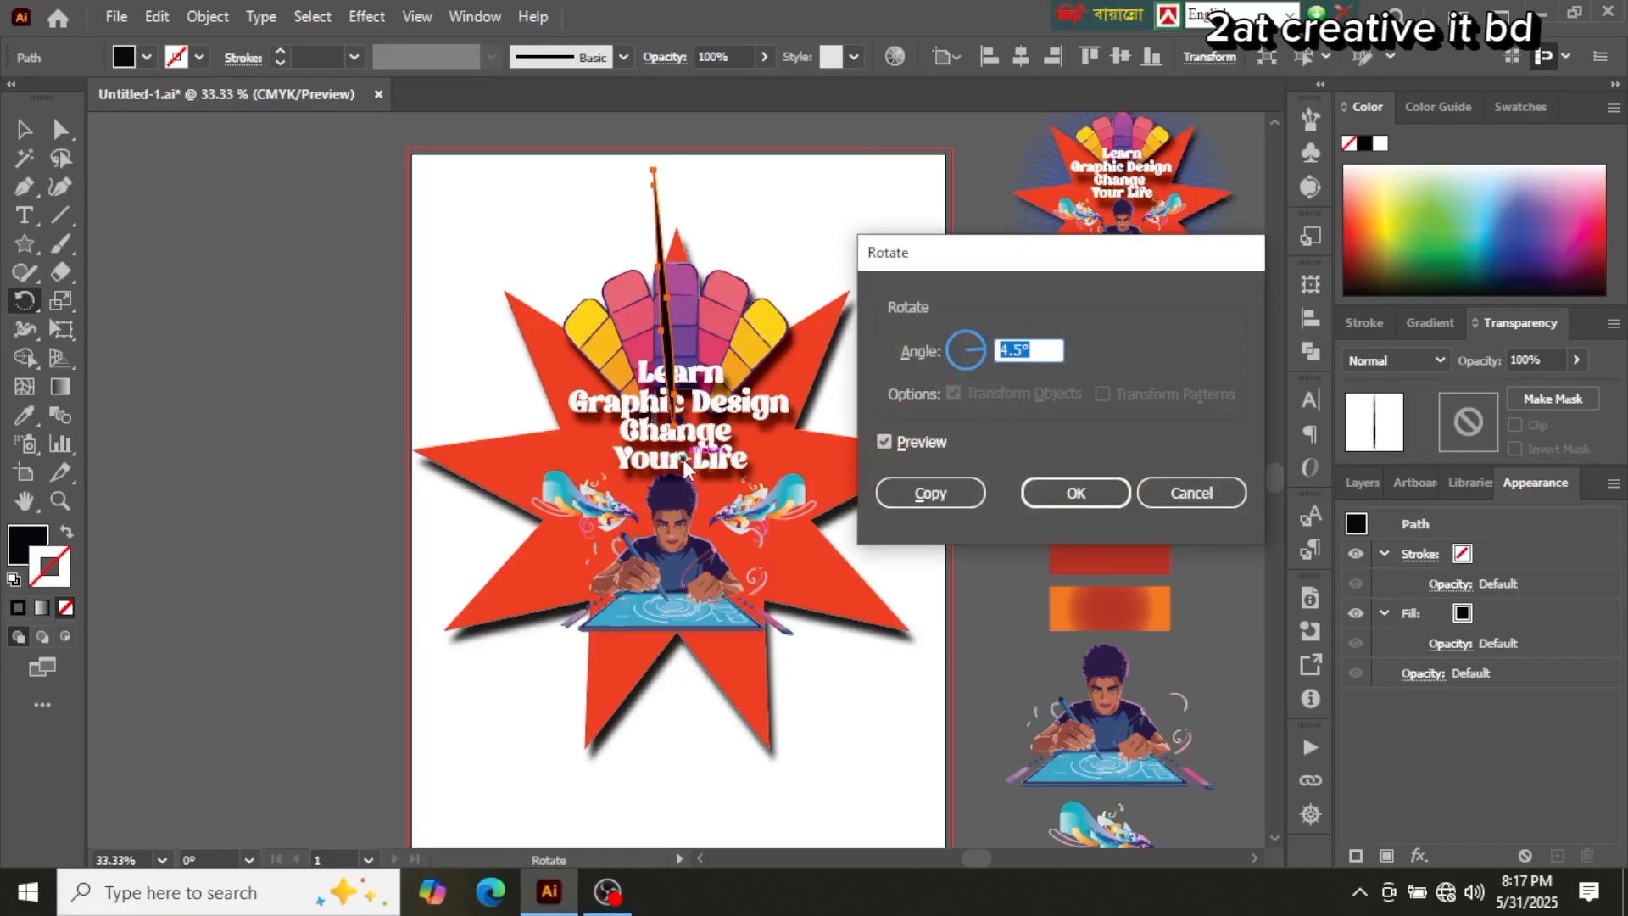
{"action": "type", "text": "360"}
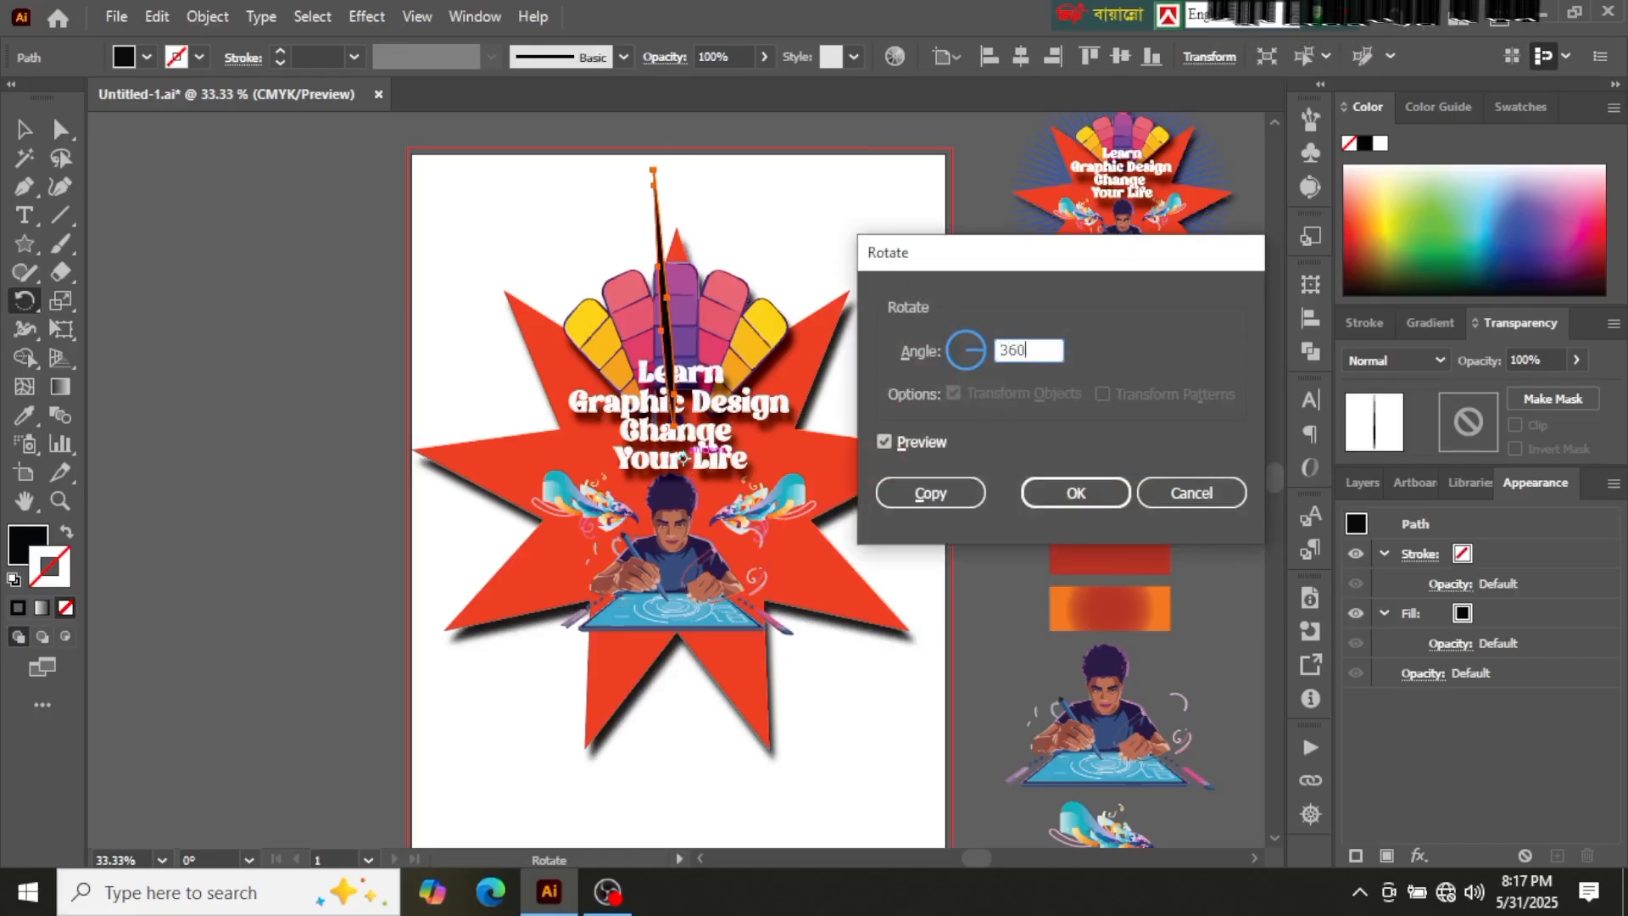
{"action": "type", "text": "/80"}
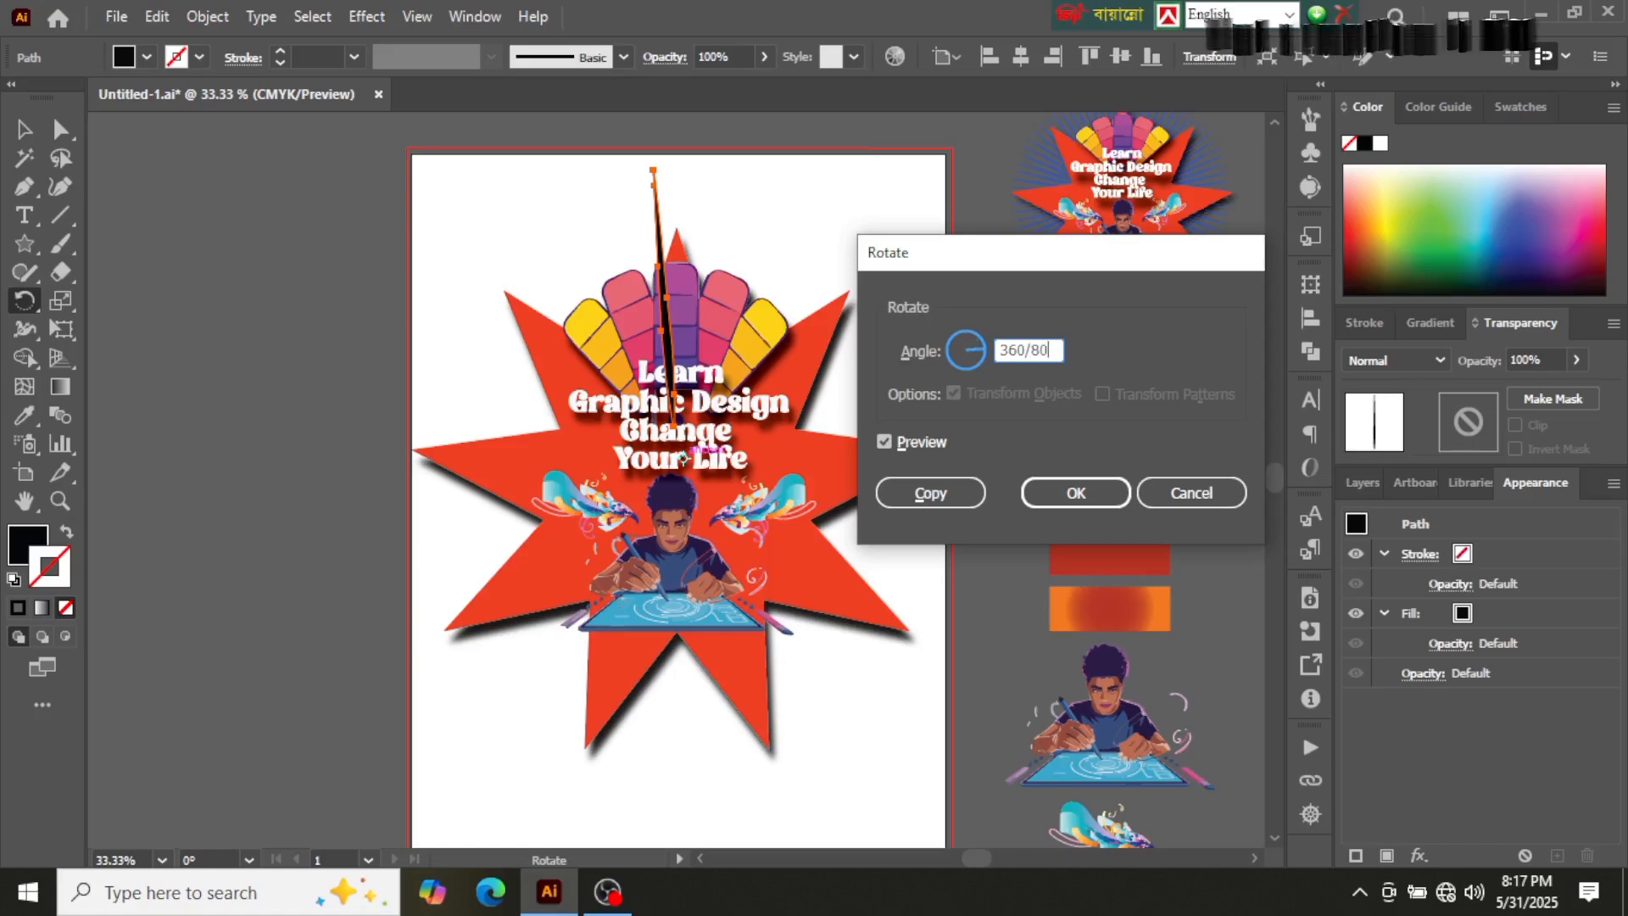
{"action": "left_click", "coordinate": [950, 498]}
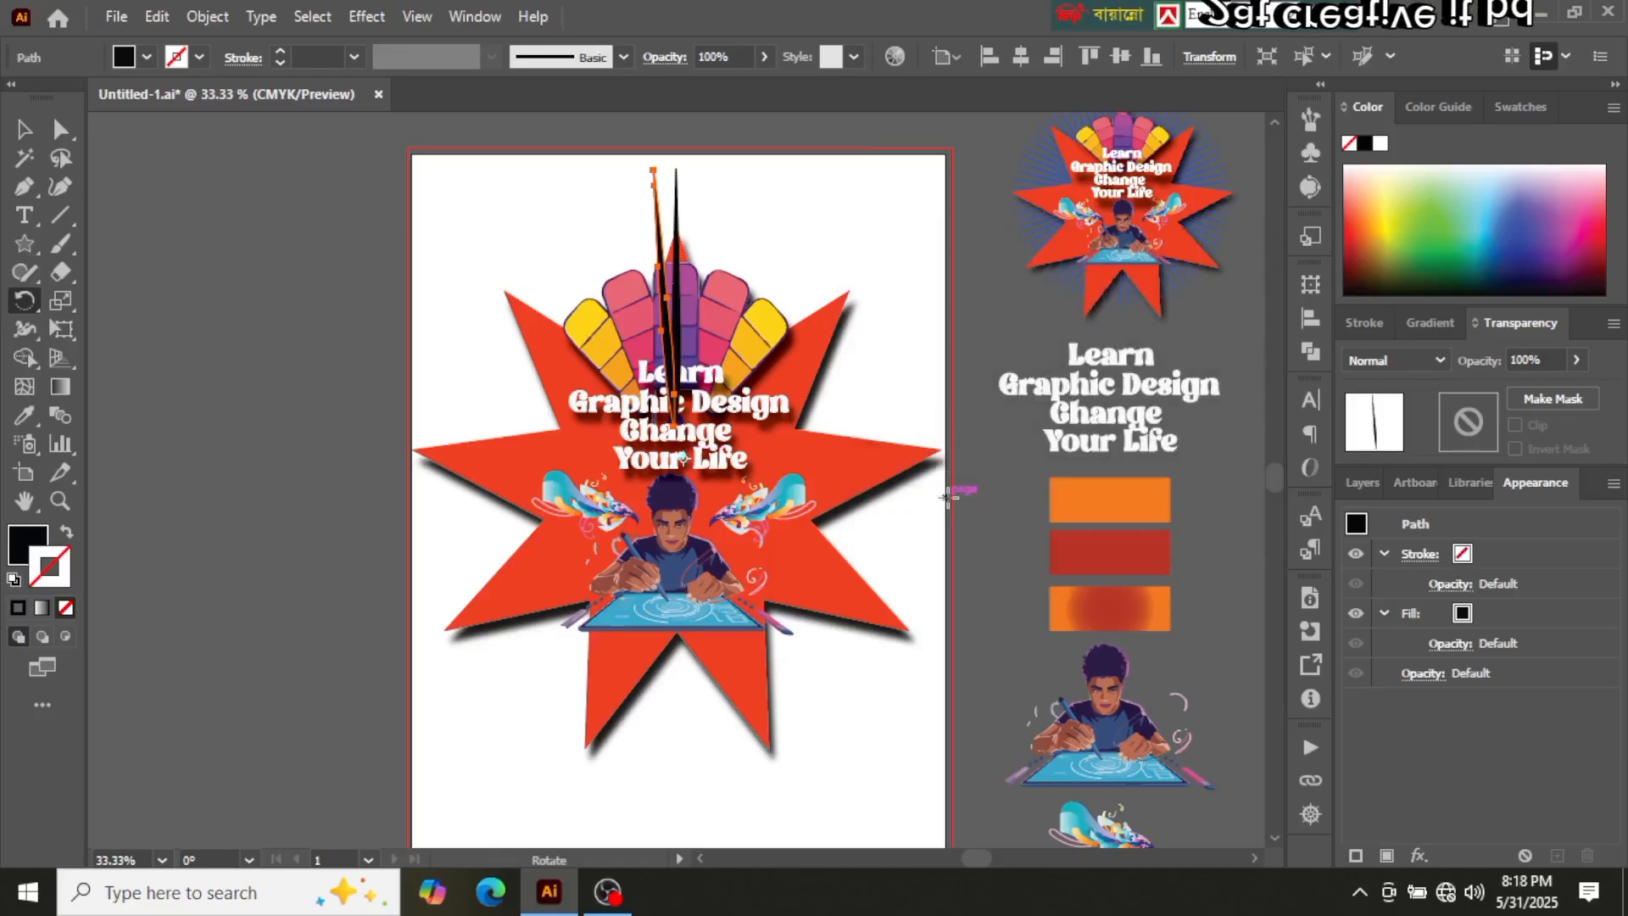
{"action": "key", "text": "ctrl+z"}
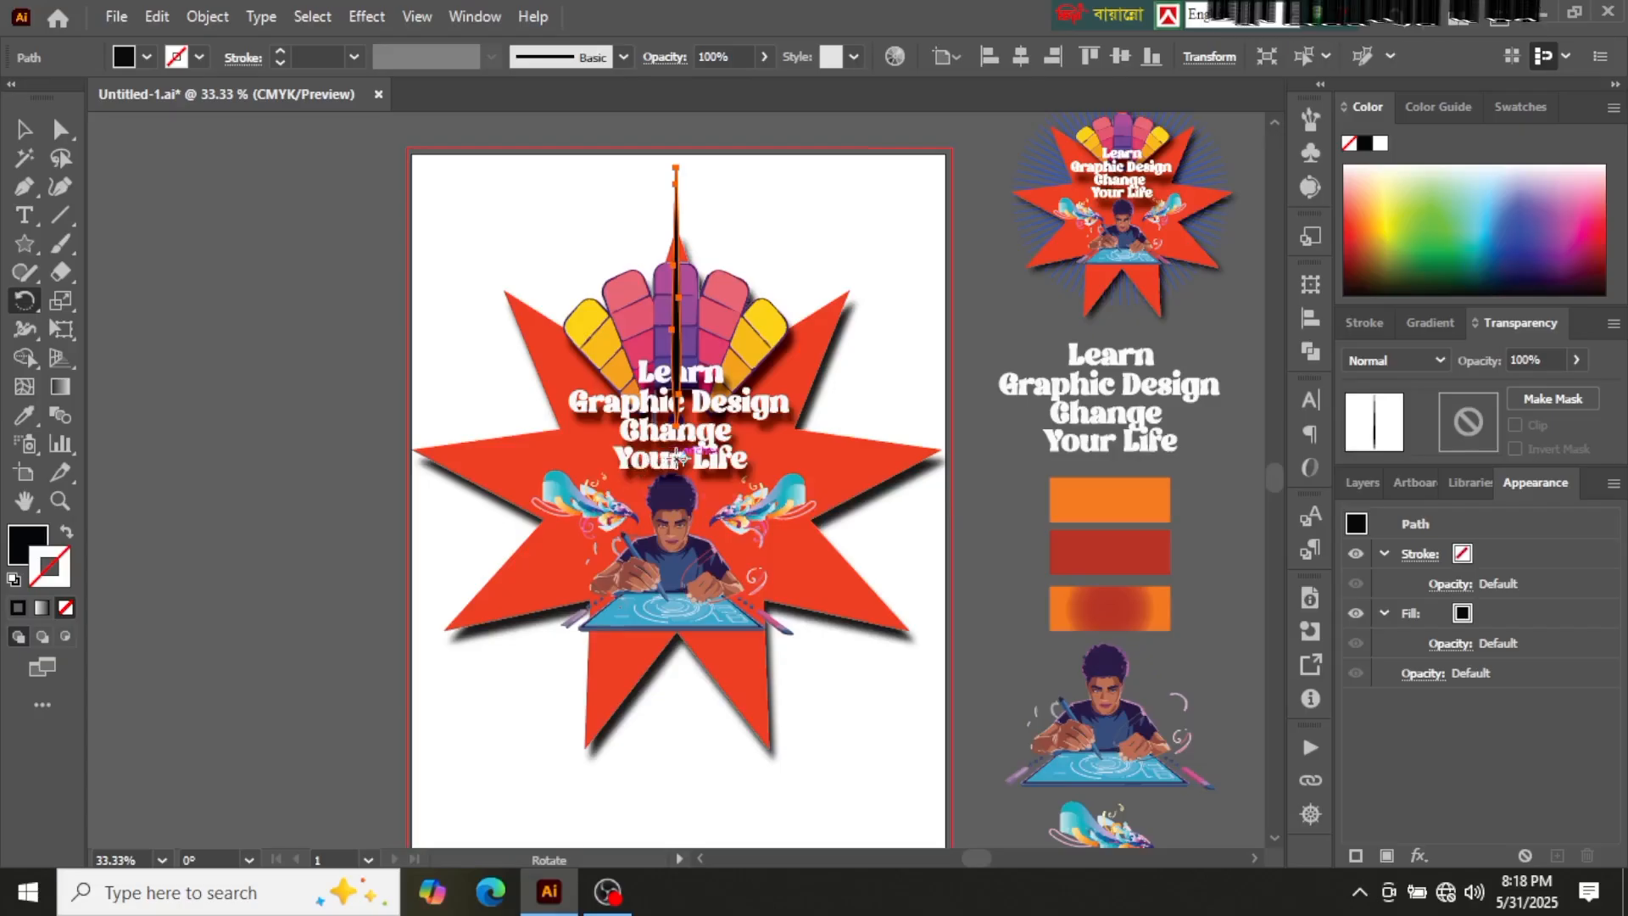
Step: Copy the ray rotated by 360/60 degrees around the centre of the "Your Life" line, repeating the copy until the rays form a full circle
{"action": "left_click", "coordinate": [684, 462], "text": "alt"}
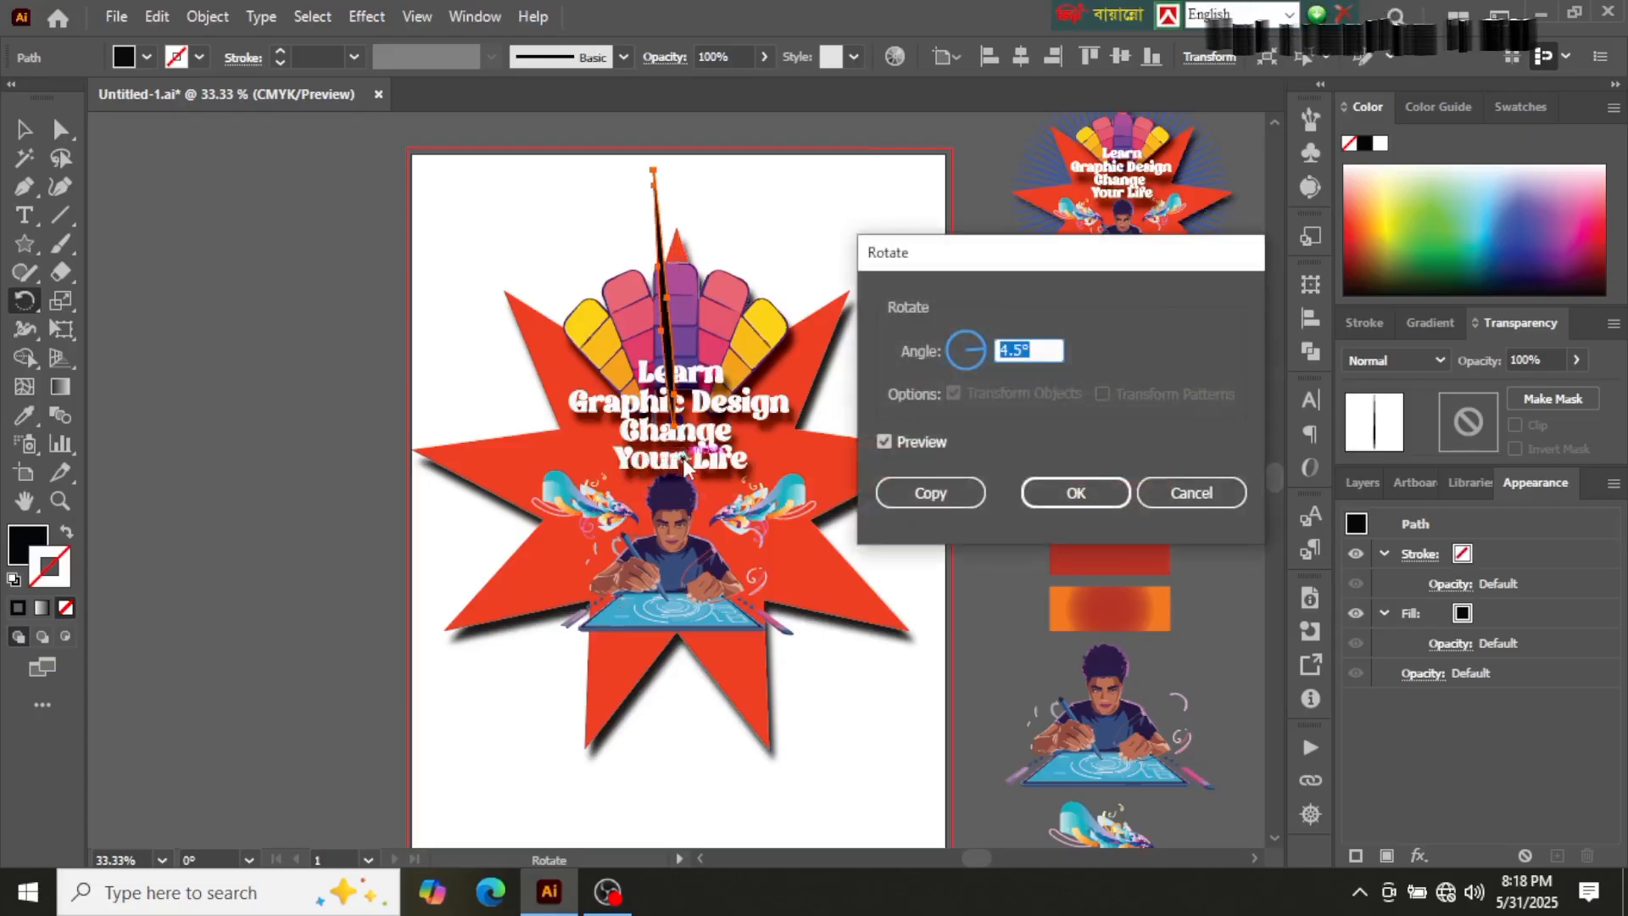
{"action": "type", "text": "360/60"}
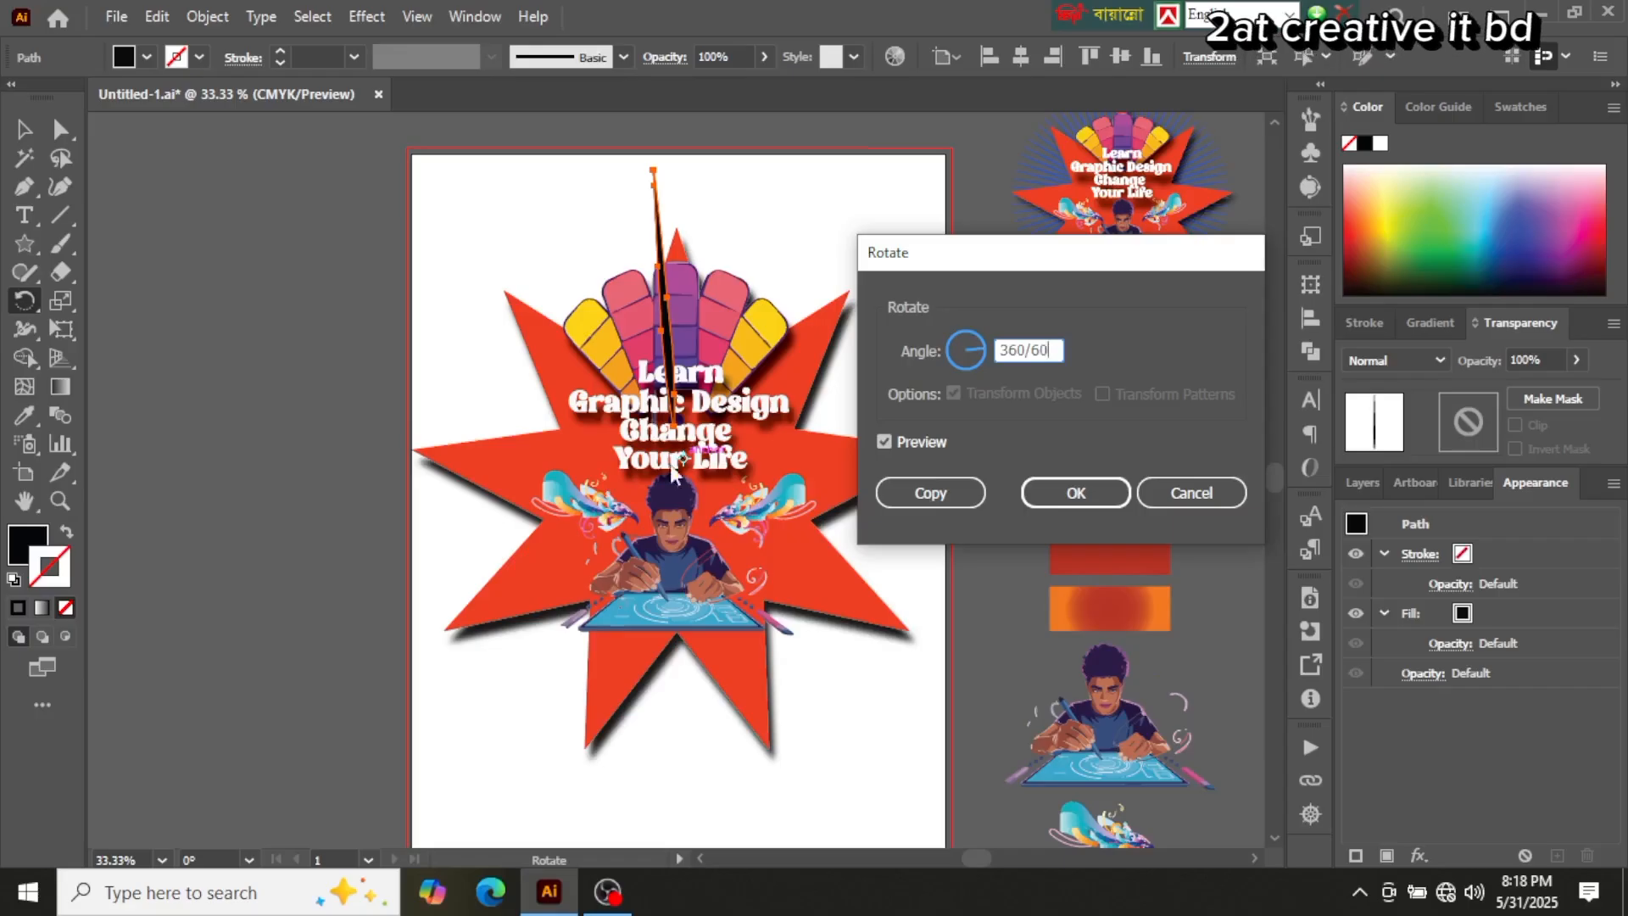
{"action": "left_click", "coordinate": [908, 496]}
{"action": "key", "text": "ctrl+d"}
{"action": "key", "text": "ctrl+d"}
{"action": "key", "text": "ctrl+d"}
{"action": "key", "text": "ctrl+d"}
{"action": "key", "text": "ctrl+d"}
{"action": "key", "text": "ctrl+d"}
{"action": "key", "text": "ctrl+d"}
{"action": "key", "text": "ctrl+d"}
{"action": "key", "text": "ctrl+d"}
{"action": "key", "text": "ctrl+d"}
{"action": "key", "text": "ctrl+d"}
{"action": "key", "text": "ctrl+d"}
{"action": "key", "text": "ctrl+d"}
{"action": "key", "text": "ctrl+d"}
{"action": "key", "text": "ctrl+d"}
{"action": "key", "text": "ctrl+d"}
{"action": "key", "text": "ctrl+d"}
{"action": "key", "text": "ctrl+d"}
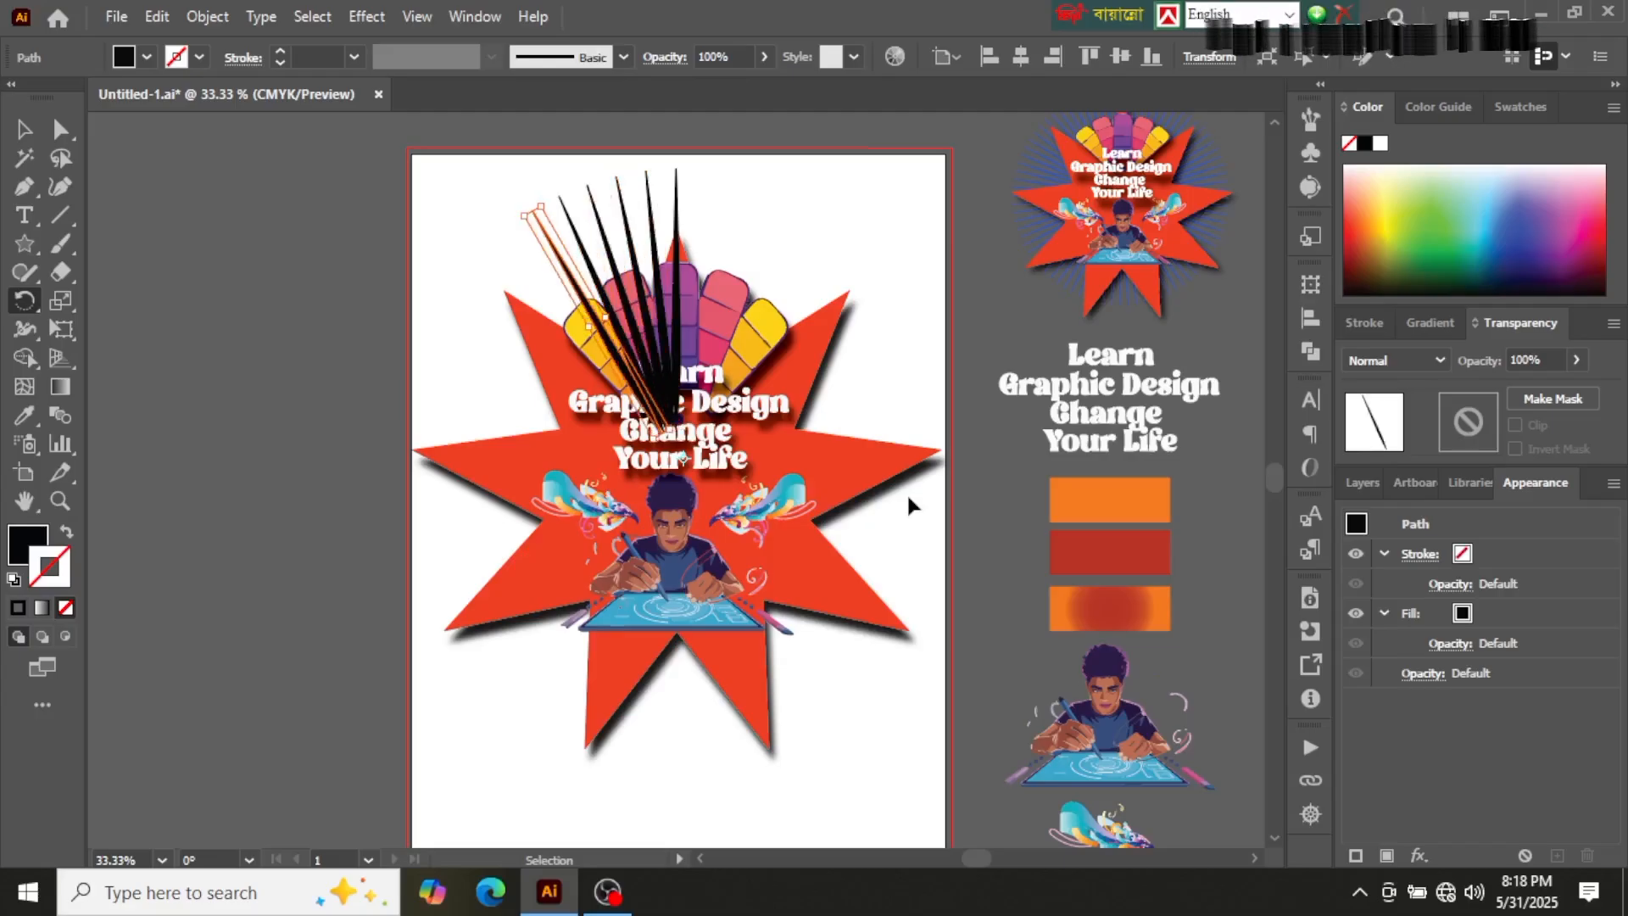
{"action": "key", "text": "ctrl+d"}
{"action": "key", "text": "ctrl+d"}
{"action": "key", "text": "ctrl+d"}
{"action": "key", "text": "ctrl+d"}
{"action": "key", "text": "ctrl+d"}
{"action": "key", "text": "ctrl+d"}
{"action": "key", "text": "ctrl+d"}
{"action": "key", "text": "ctrl+d"}
{"action": "key", "text": "ctrl+d"}
{"action": "key", "text": "ctrl+d"}
{"action": "key", "text": "ctrl+d"}
{"action": "key", "text": "ctrl+d"}
{"action": "key", "text": "ctrl+d"}
{"action": "key", "text": "ctrl+d"}
{"action": "key", "text": "ctrl+d"}
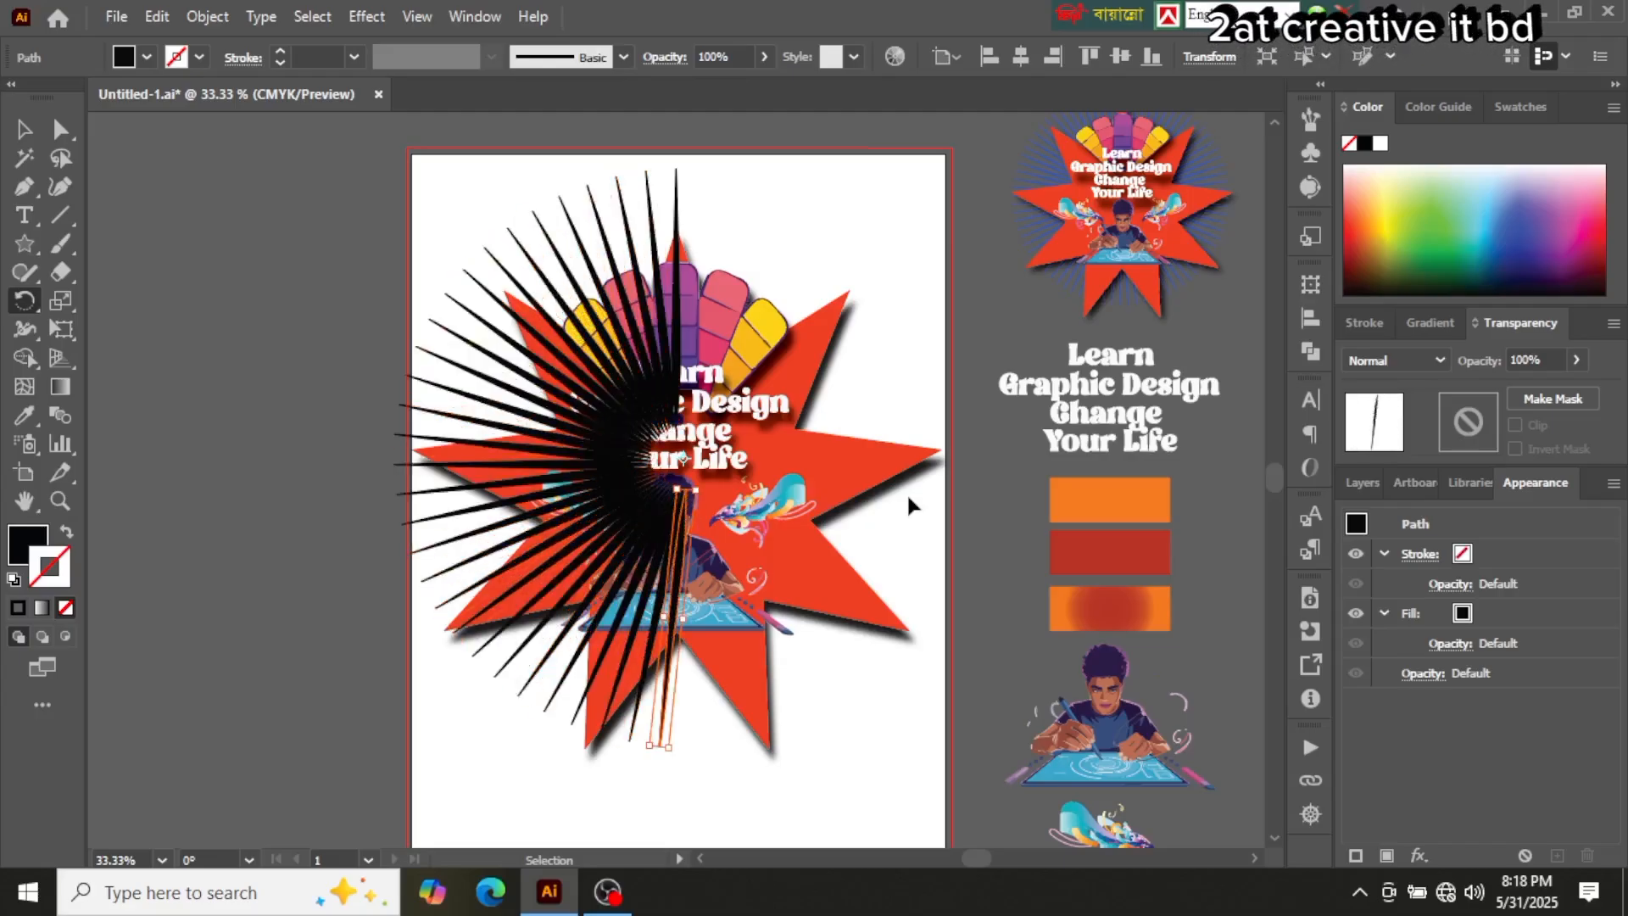
{"action": "key", "text": "ctrl+d"}
{"action": "key", "text": "ctrl+d"}
{"action": "key", "text": "ctrl+d"}
{"action": "key", "text": "ctrl+d"}
{"action": "key", "text": "ctrl+d"}
{"action": "key", "text": "ctrl+d"}
{"action": "key", "text": "ctrl+d"}
{"action": "key", "text": "ctrl+d"}
{"action": "key", "text": "ctrl+d"}
{"action": "key", "text": "ctrl+d"}
{"action": "key", "text": "ctrl+d"}
{"action": "key", "text": "ctrl+d"}
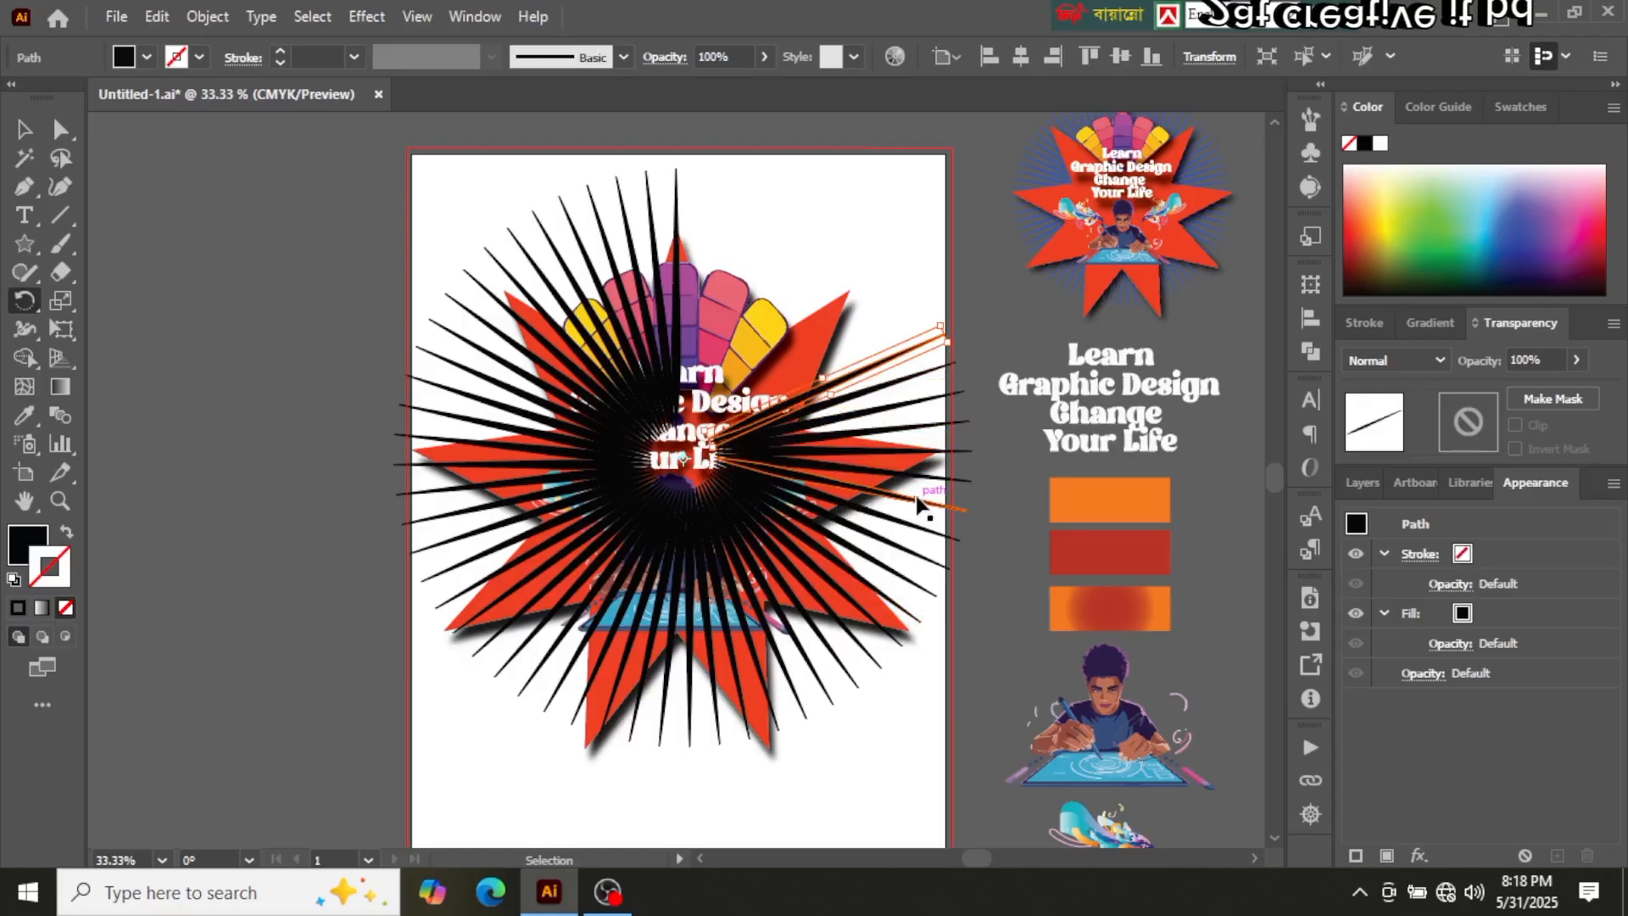
{"action": "key", "text": "ctrl+d"}
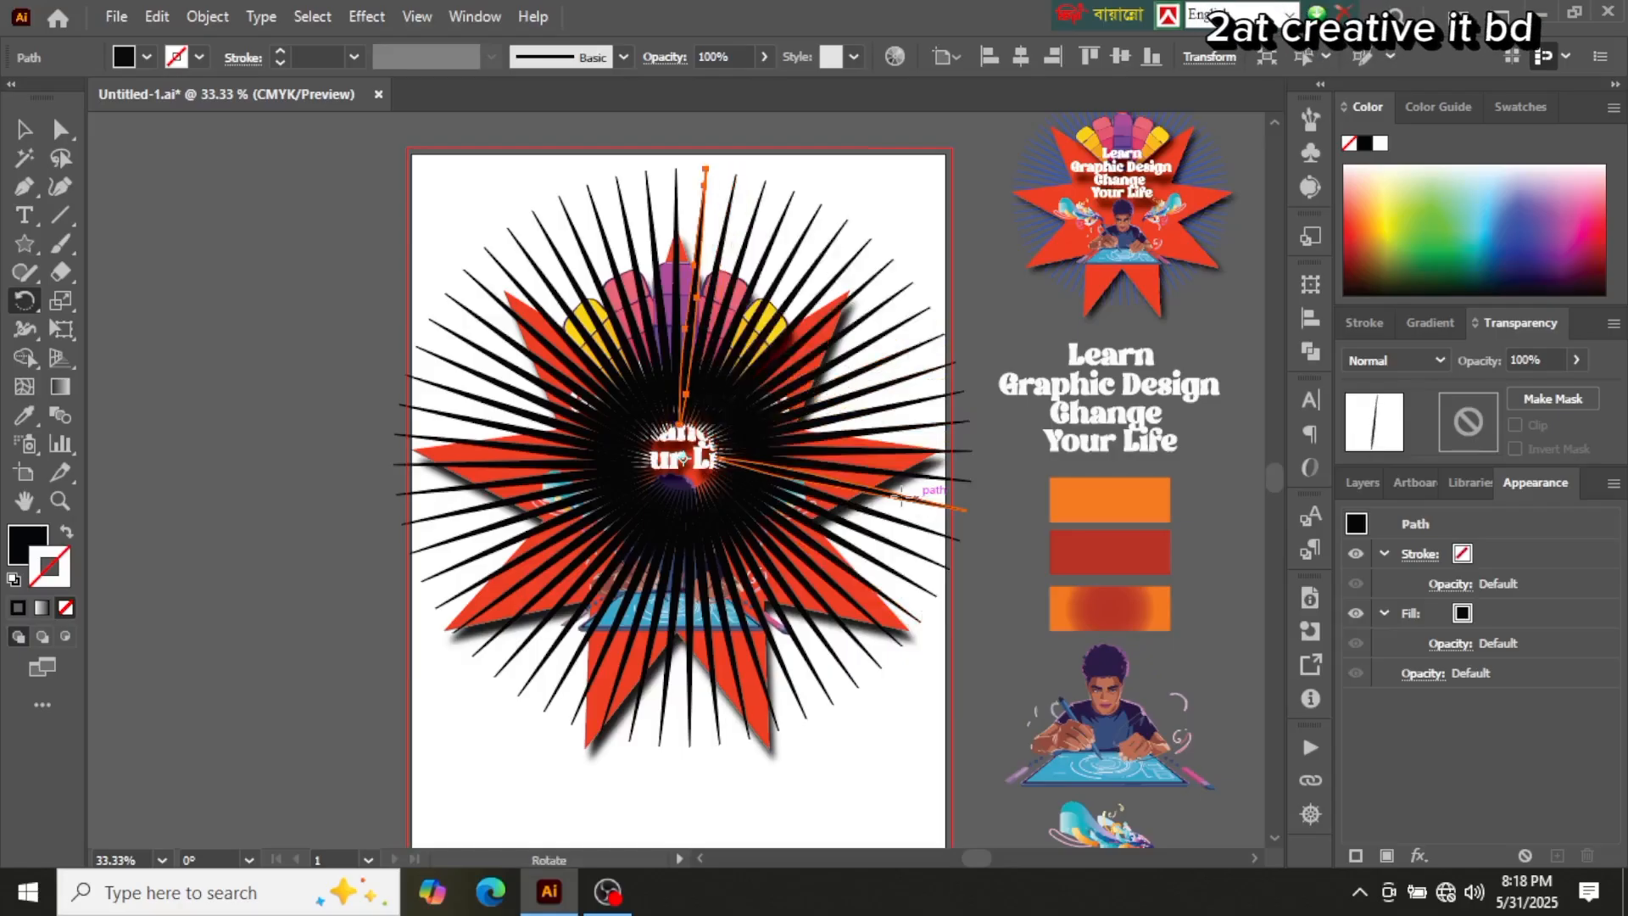
Step: Select all the black rays on the artboard without the star artwork and group them
{"action": "key", "text": "v"}
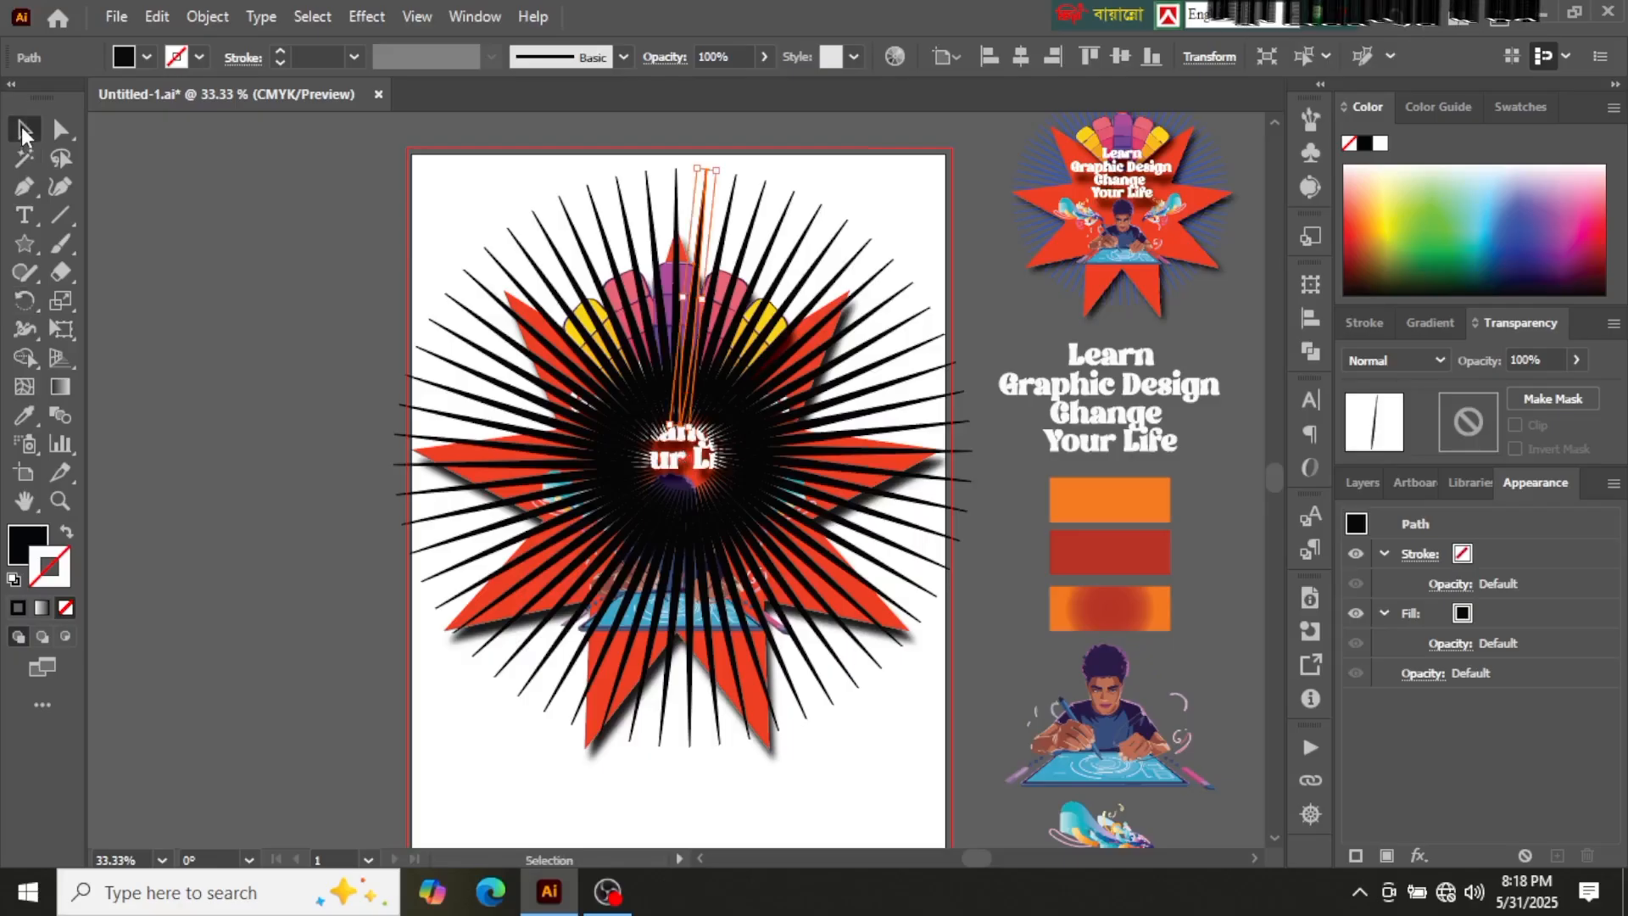
{"action": "left_click", "coordinate": [441, 245]}
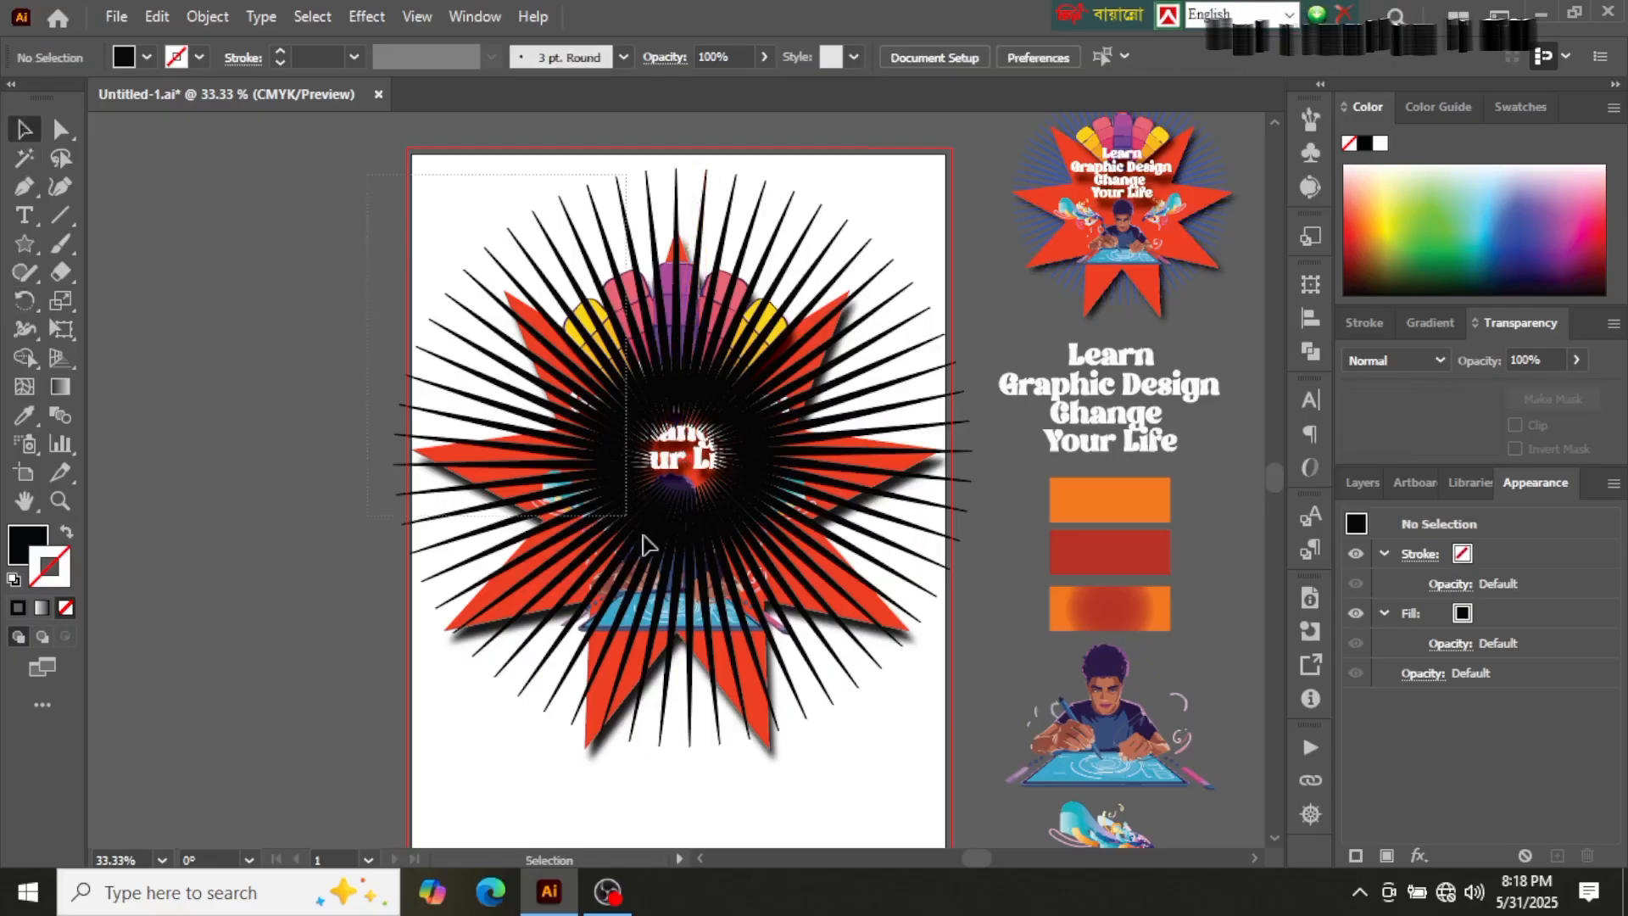
{"action": "key", "text": "ctrl+a"}
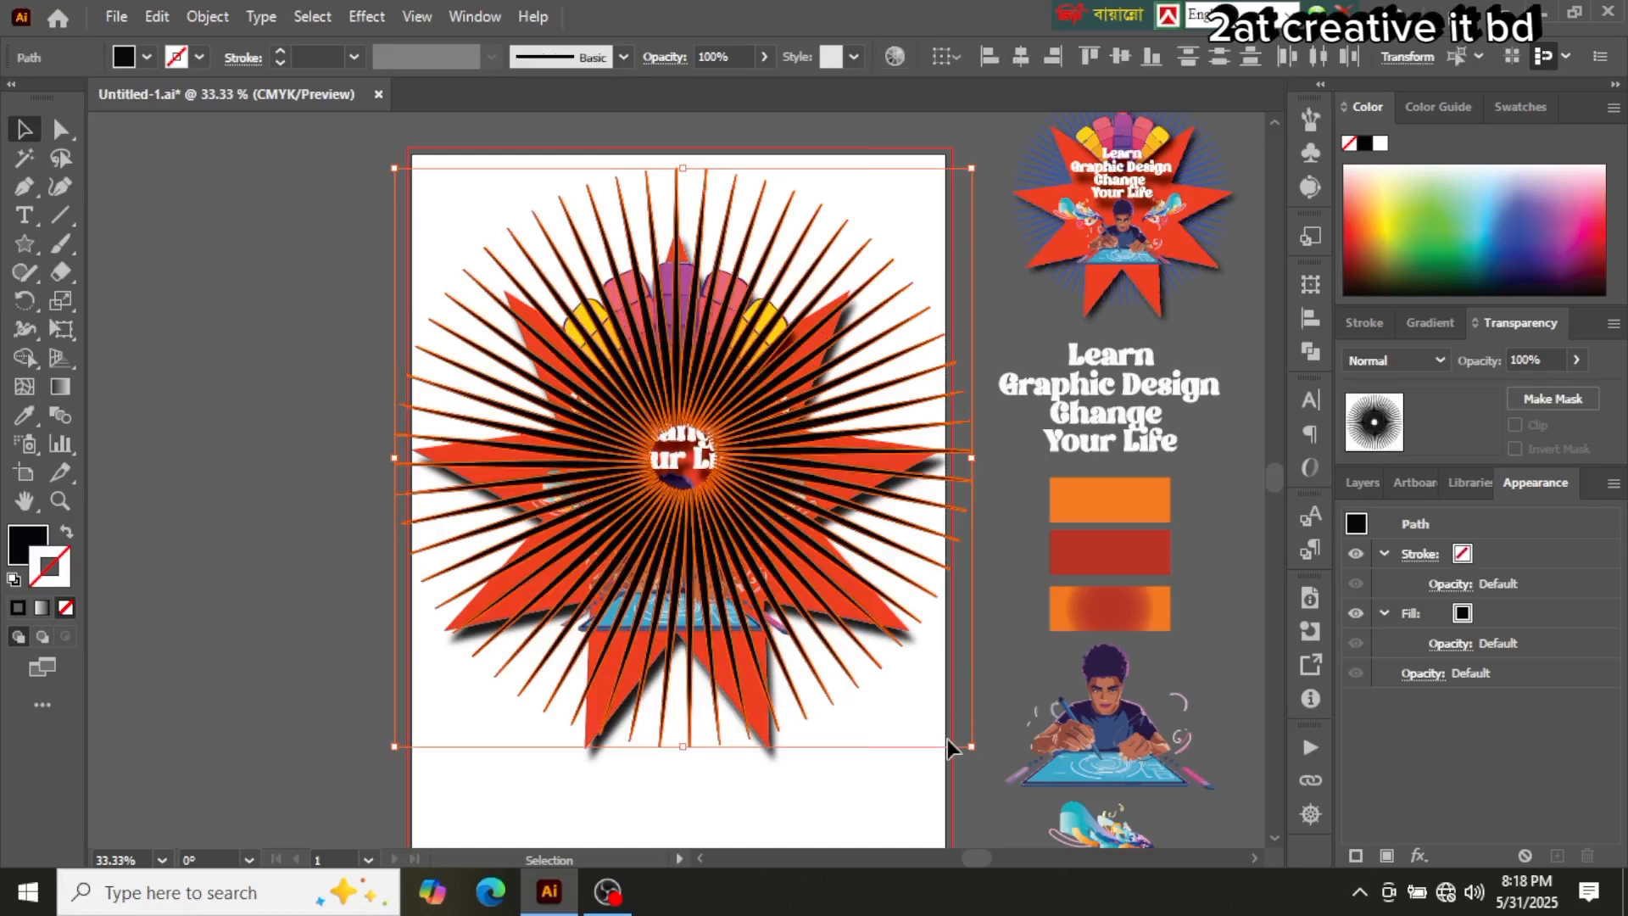
{"action": "key", "text": "a"}
{"action": "key", "text": "ctrl+g"}
{"action": "key", "text": "v"}
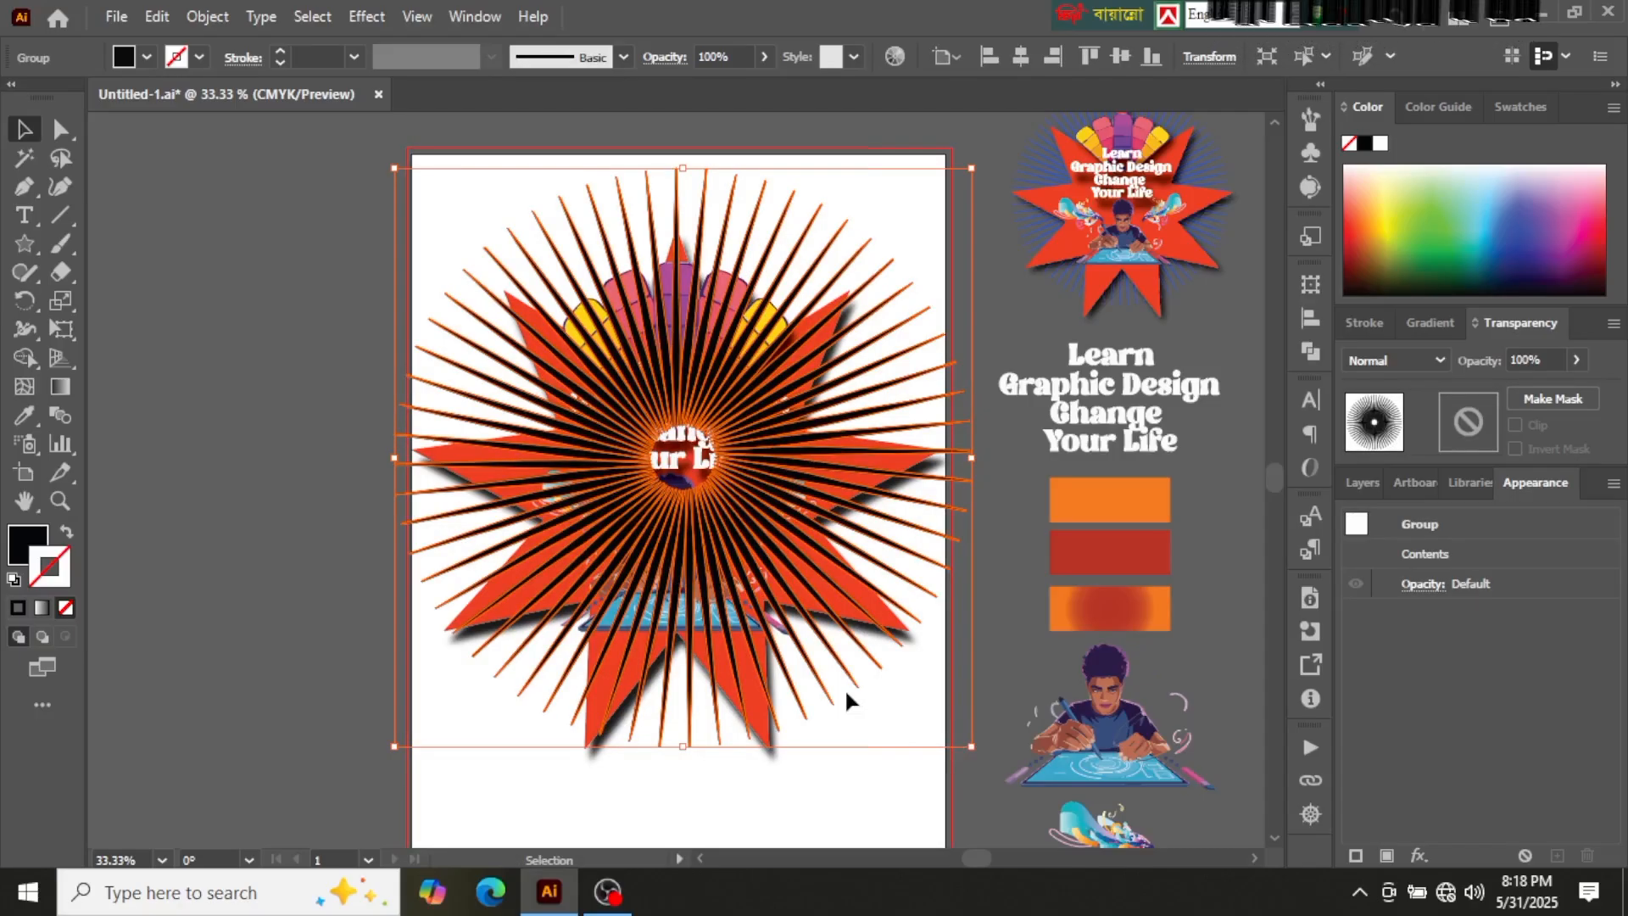
Step: Place the ray group behind the star artwork by cutting it and pasting it in back
{"action": "key", "text": "ctrl+x"}
{"action": "key", "text": "ctrl+b"}
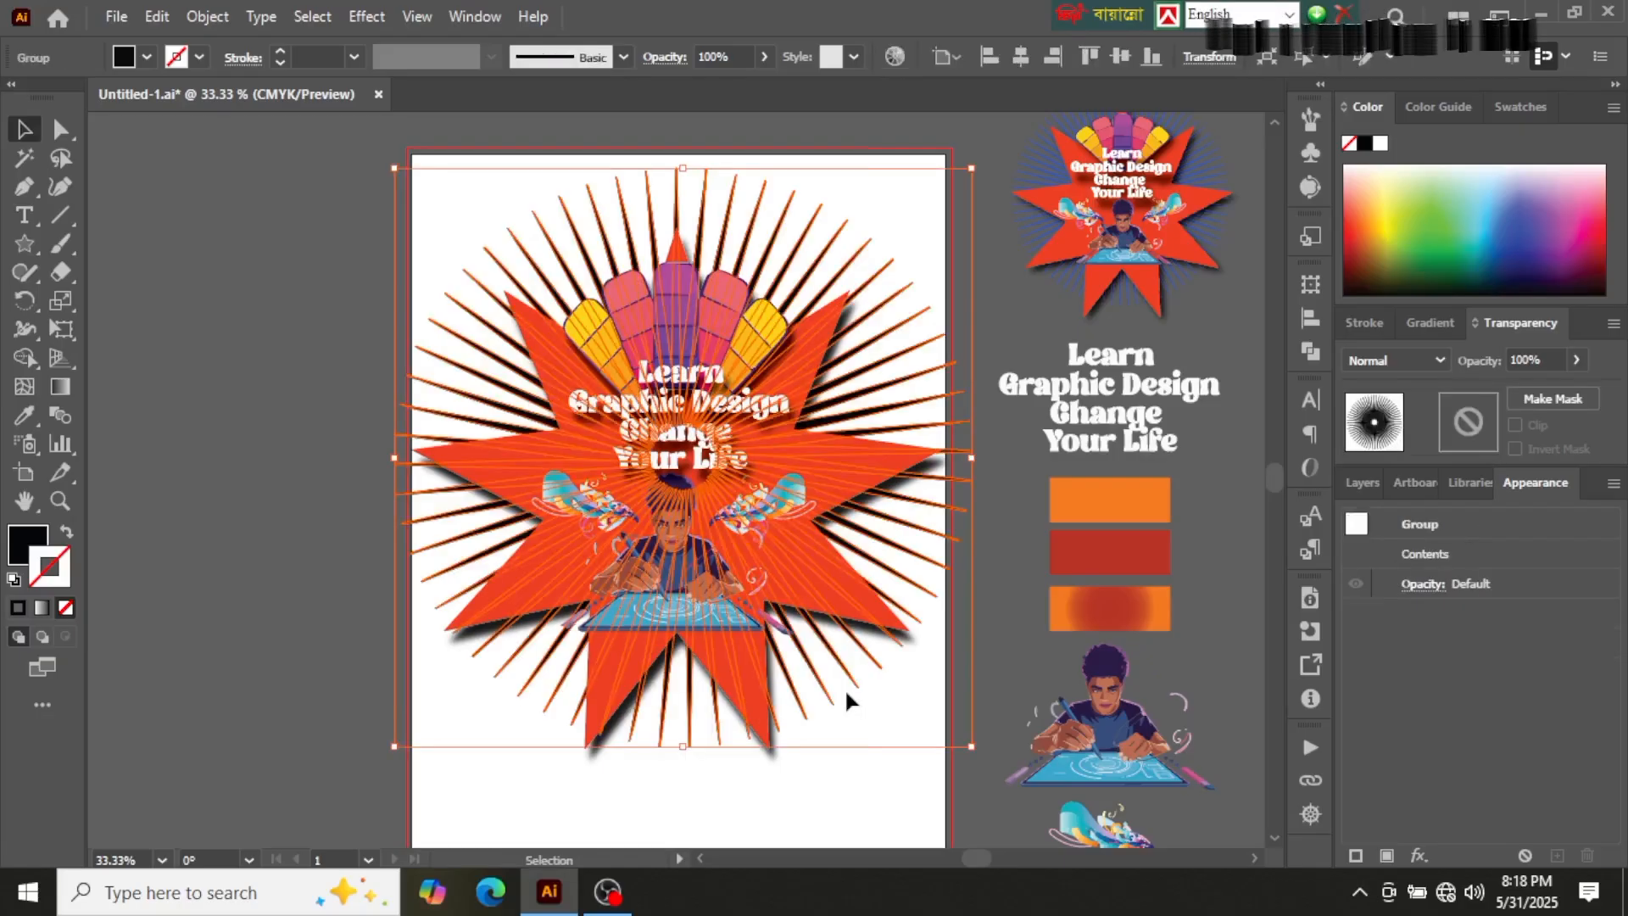
{"action": "left_click", "coordinate": [836, 782]}
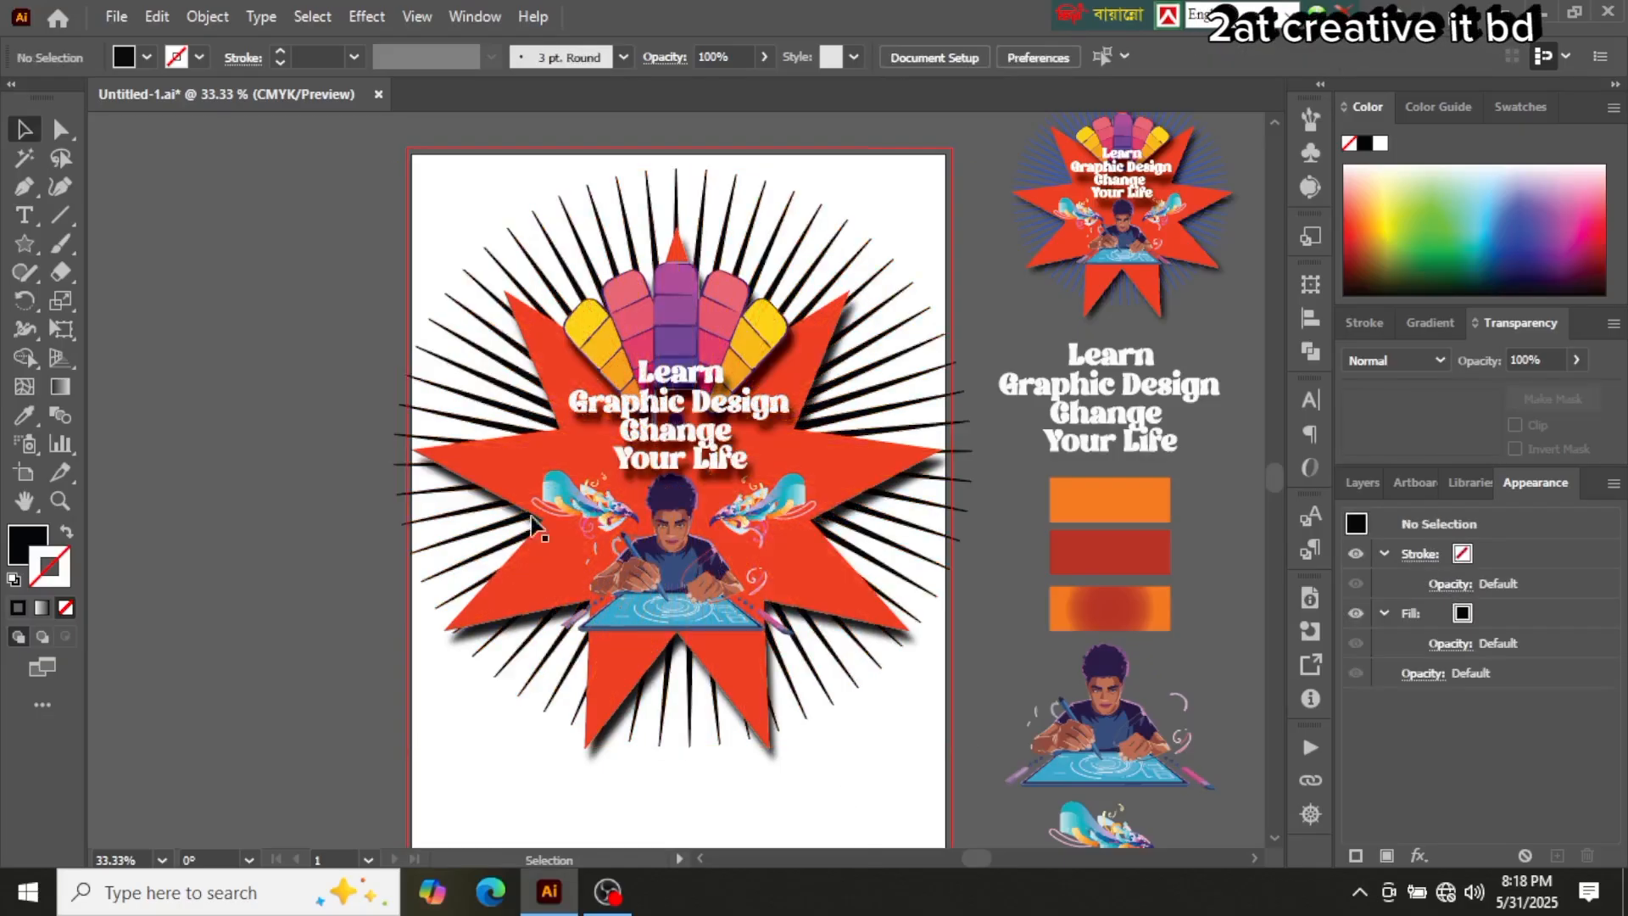
Step: Fill the ray group with blue, hex 0088F7
{"action": "left_click", "coordinate": [467, 369]}
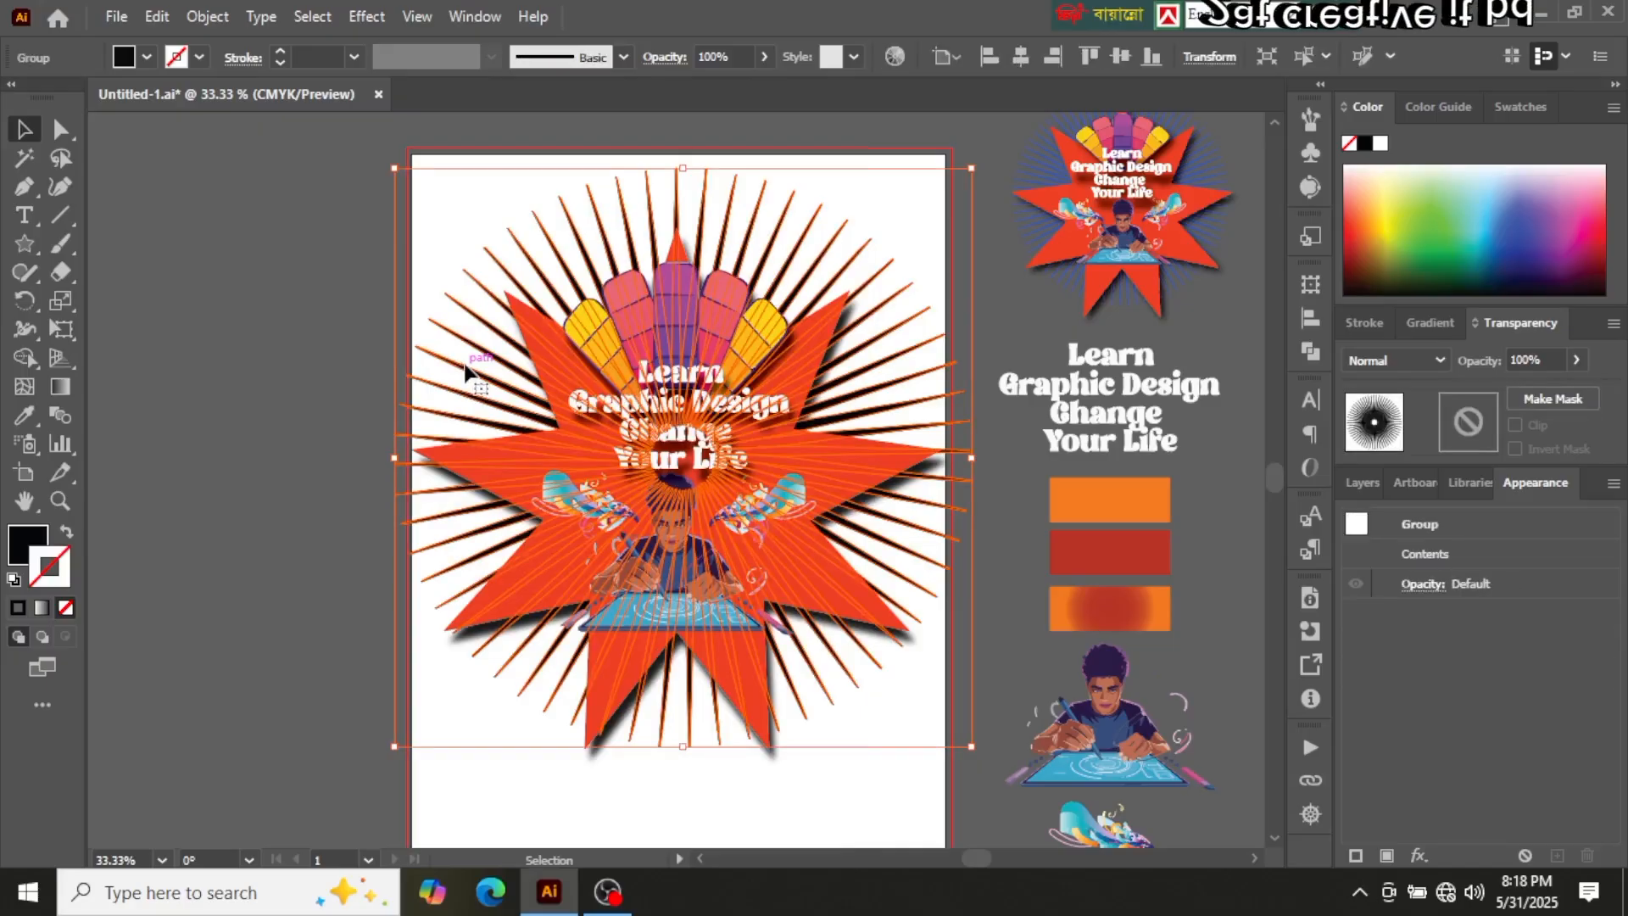
{"action": "double_click", "coordinate": [27, 541]}
{"action": "left_click_drag", "start_coordinate": [1111, 417], "coordinate": [1103, 256]}
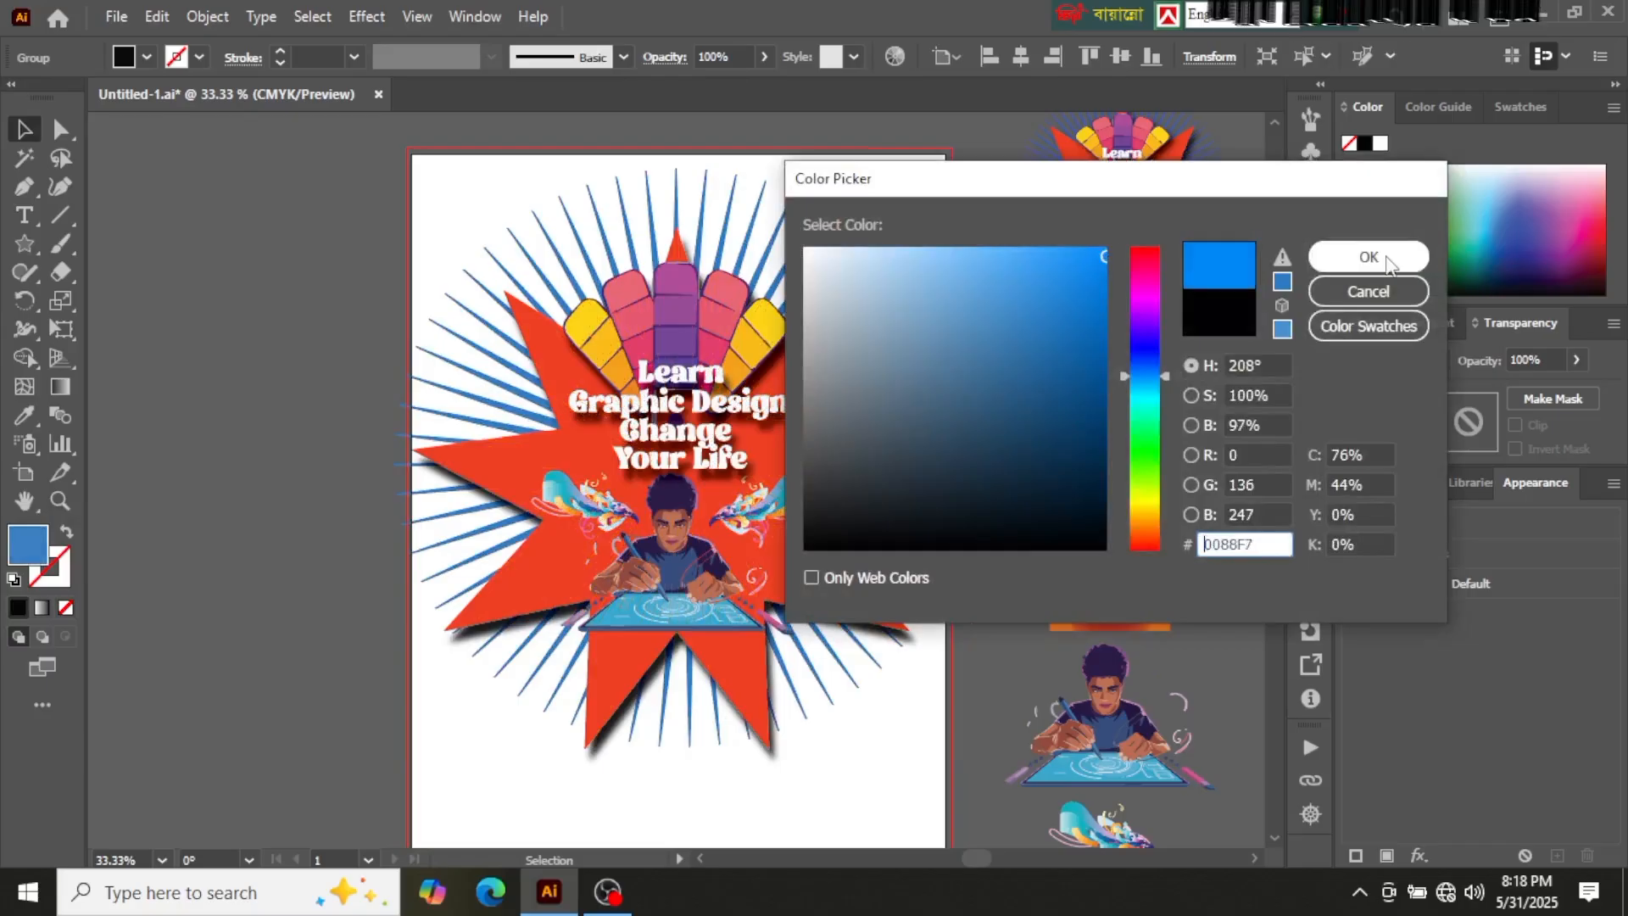
{"action": "left_click", "coordinate": [1386, 257]}
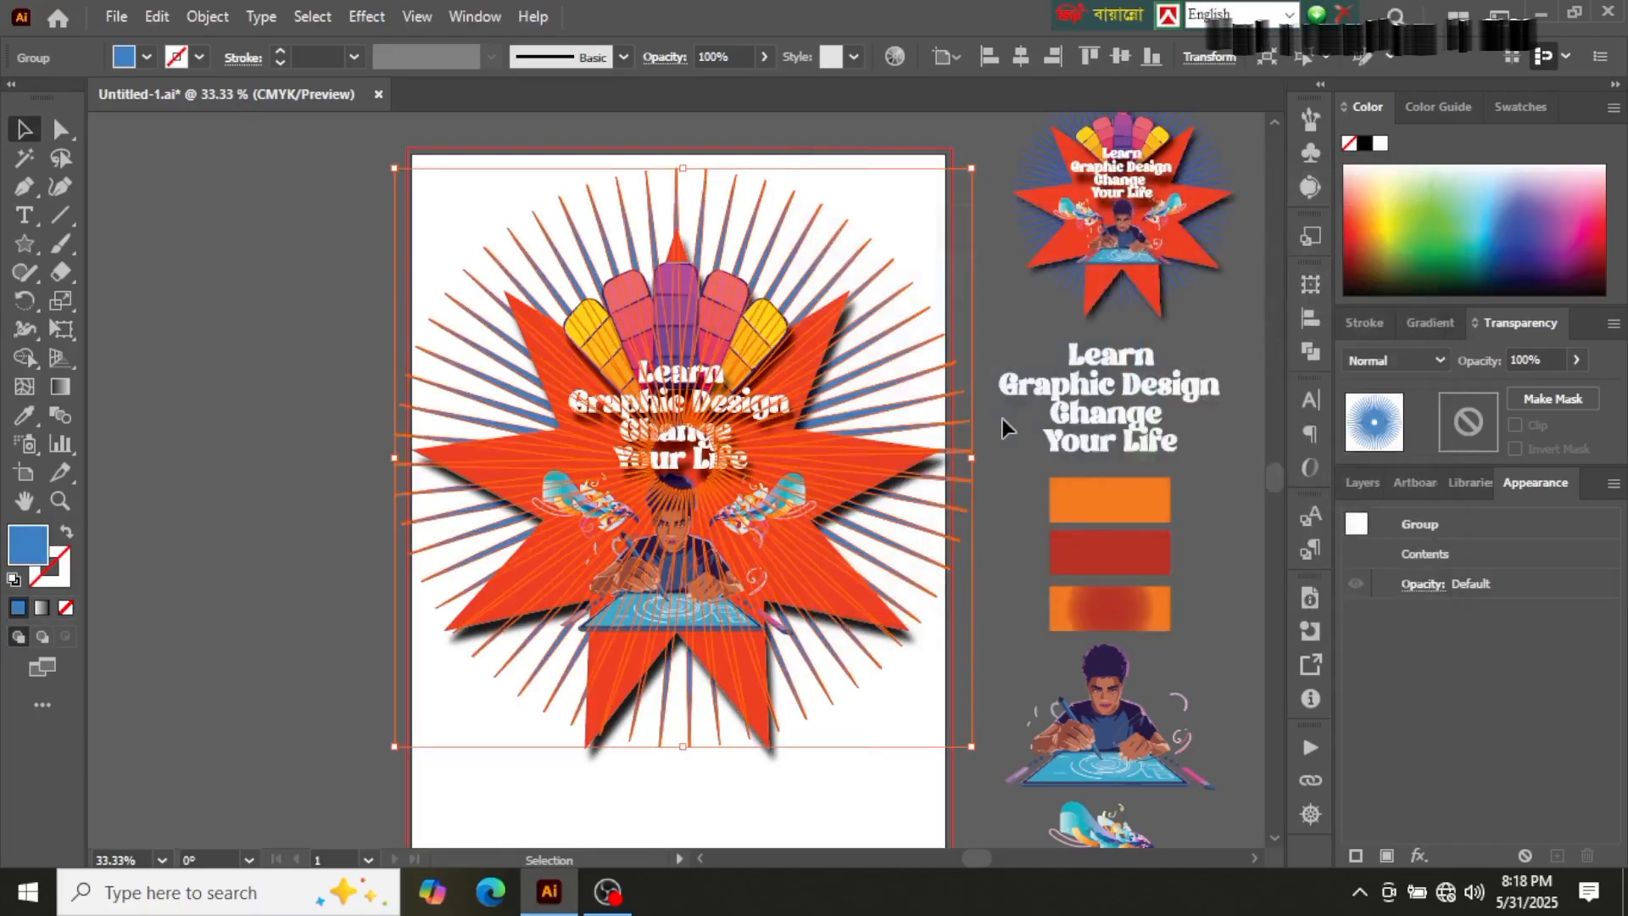
Step: Scale the ray group down proportionally from its centre until it fits within the artboard's width
{"action": "left_click_drag", "start_coordinate": [971, 165], "coordinate": [947, 194]}
{"action": "left_click", "coordinate": [268, 256]}
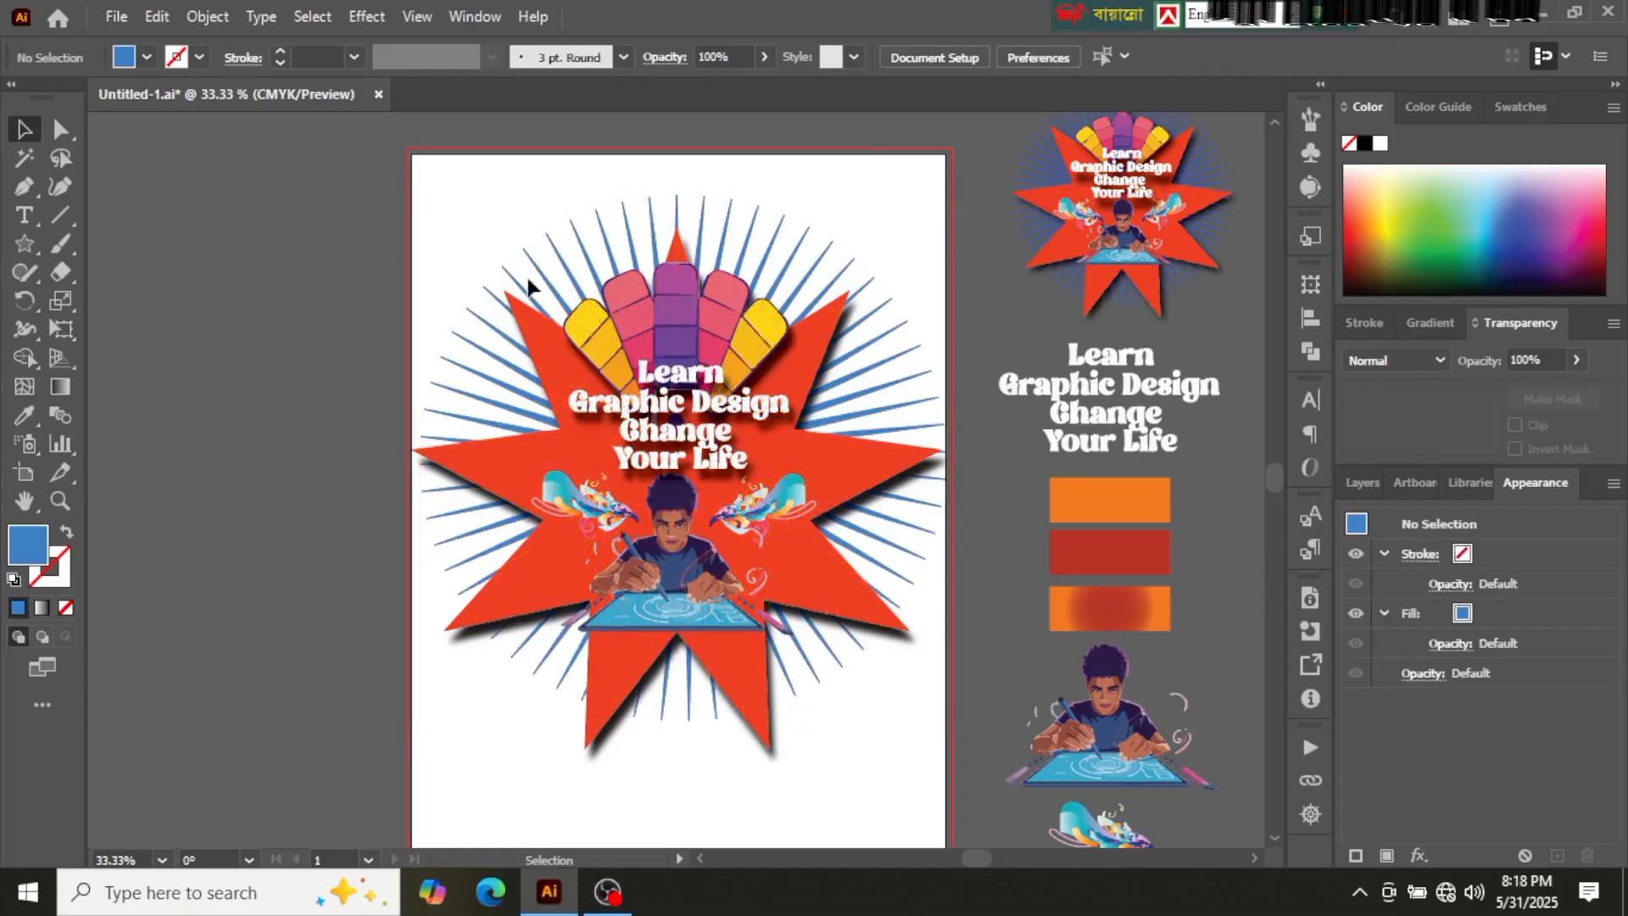
{"action": "left_click", "coordinate": [733, 579]}
{"action": "left_click", "coordinate": [719, 777]}
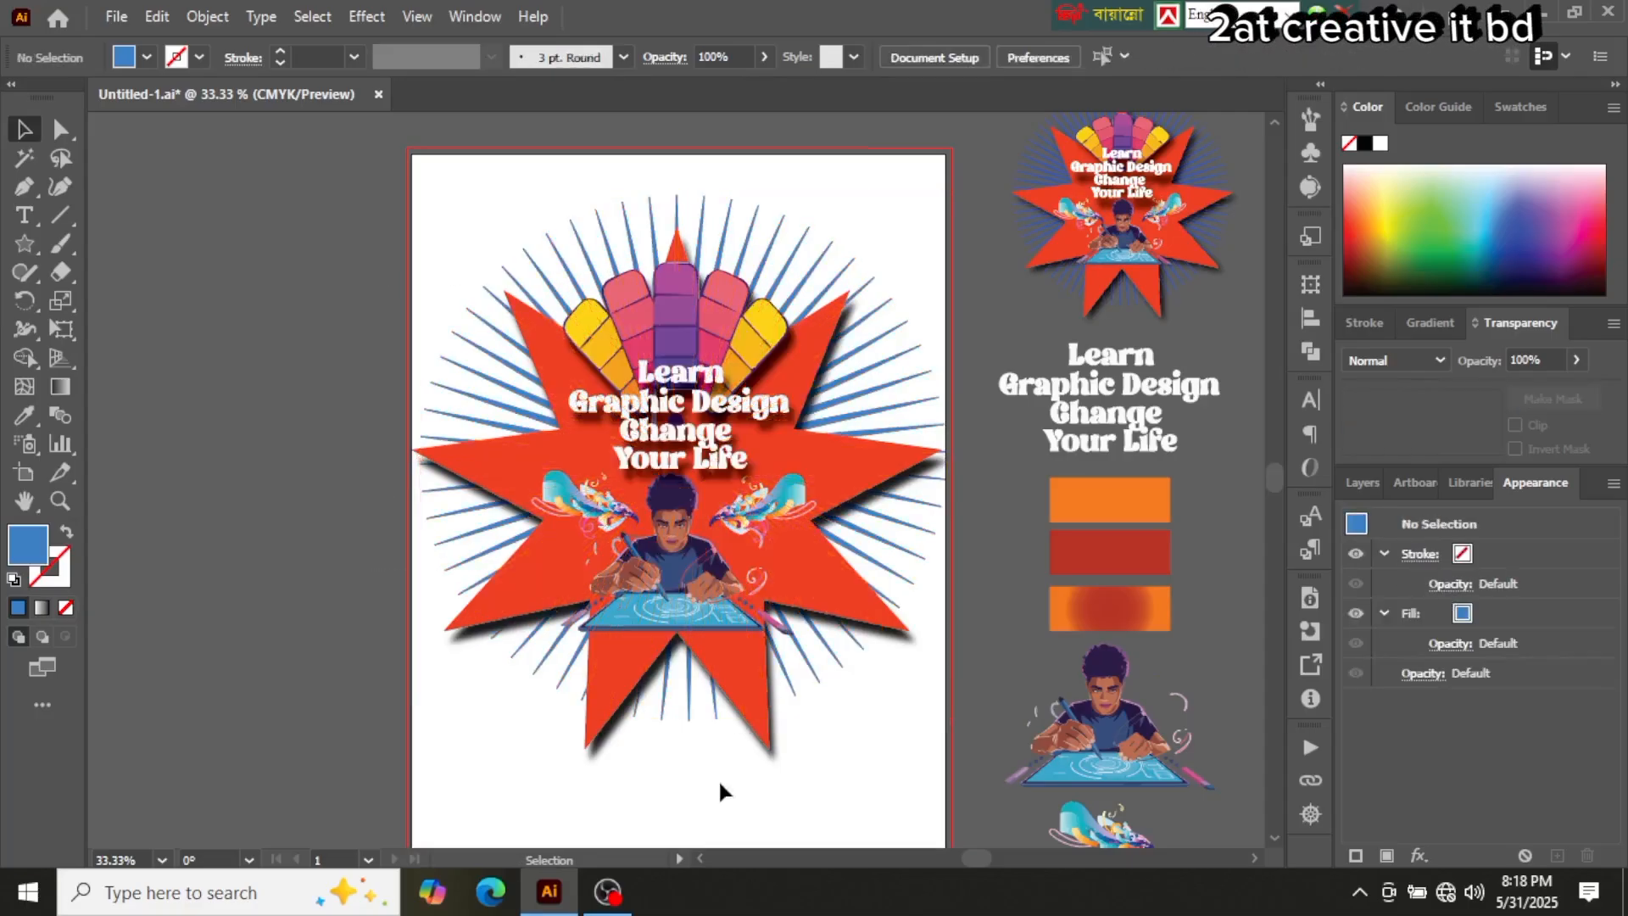
{"action": "key", "text": "ctrl+z"}
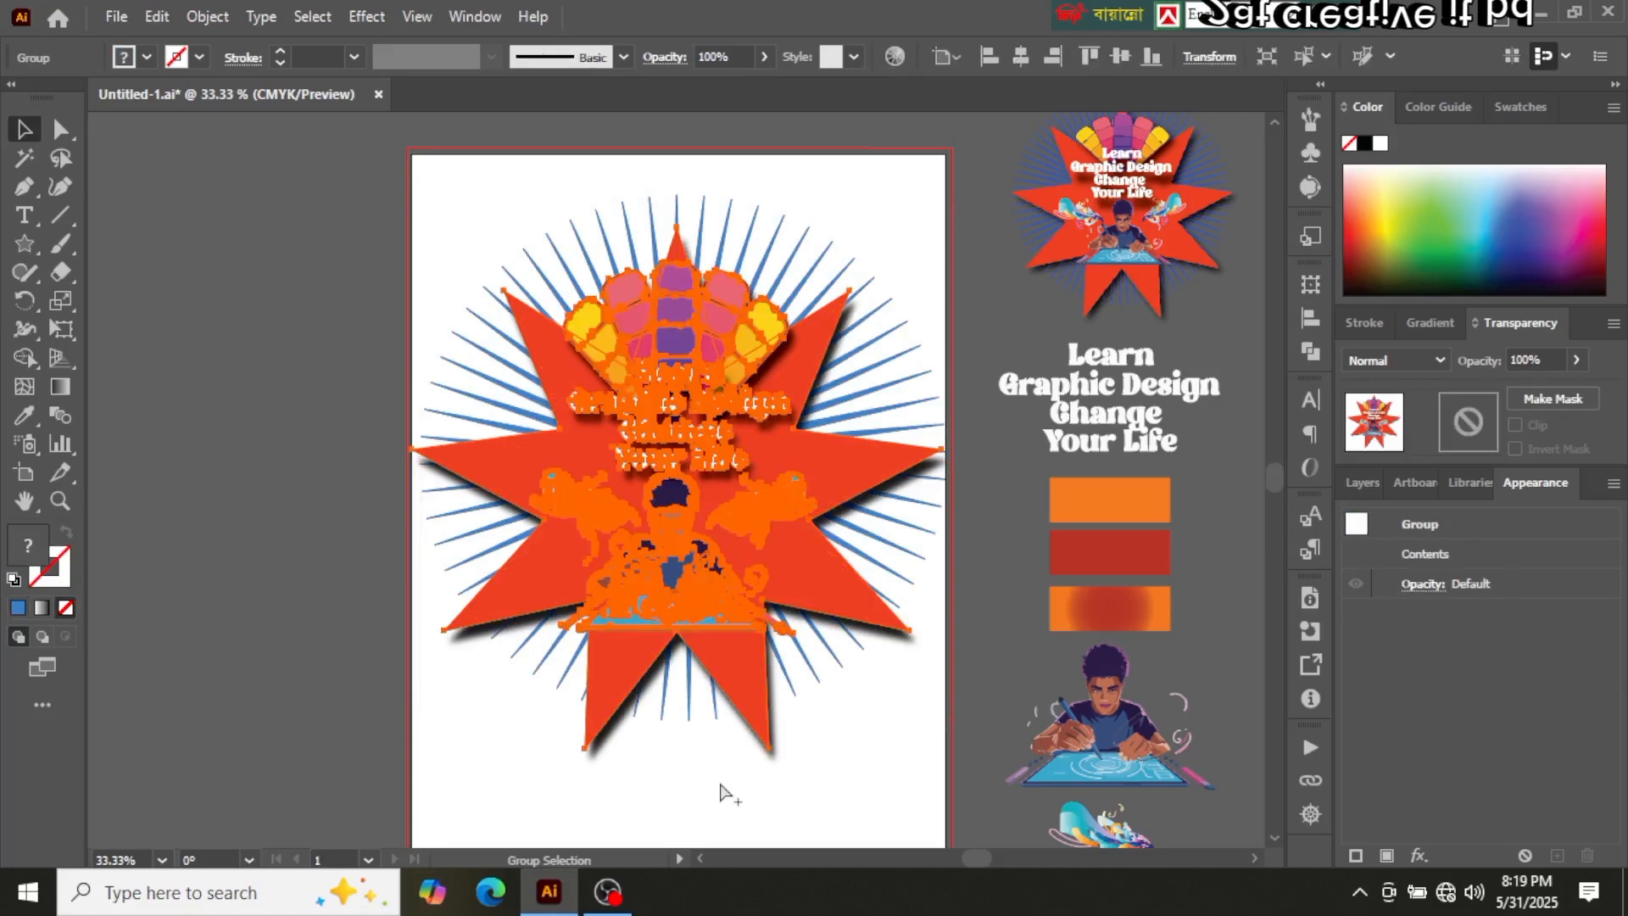
Step: Group the star artwork and the blue ray ring on the artboard into one object
{"action": "left_click", "coordinate": [242, 649]}
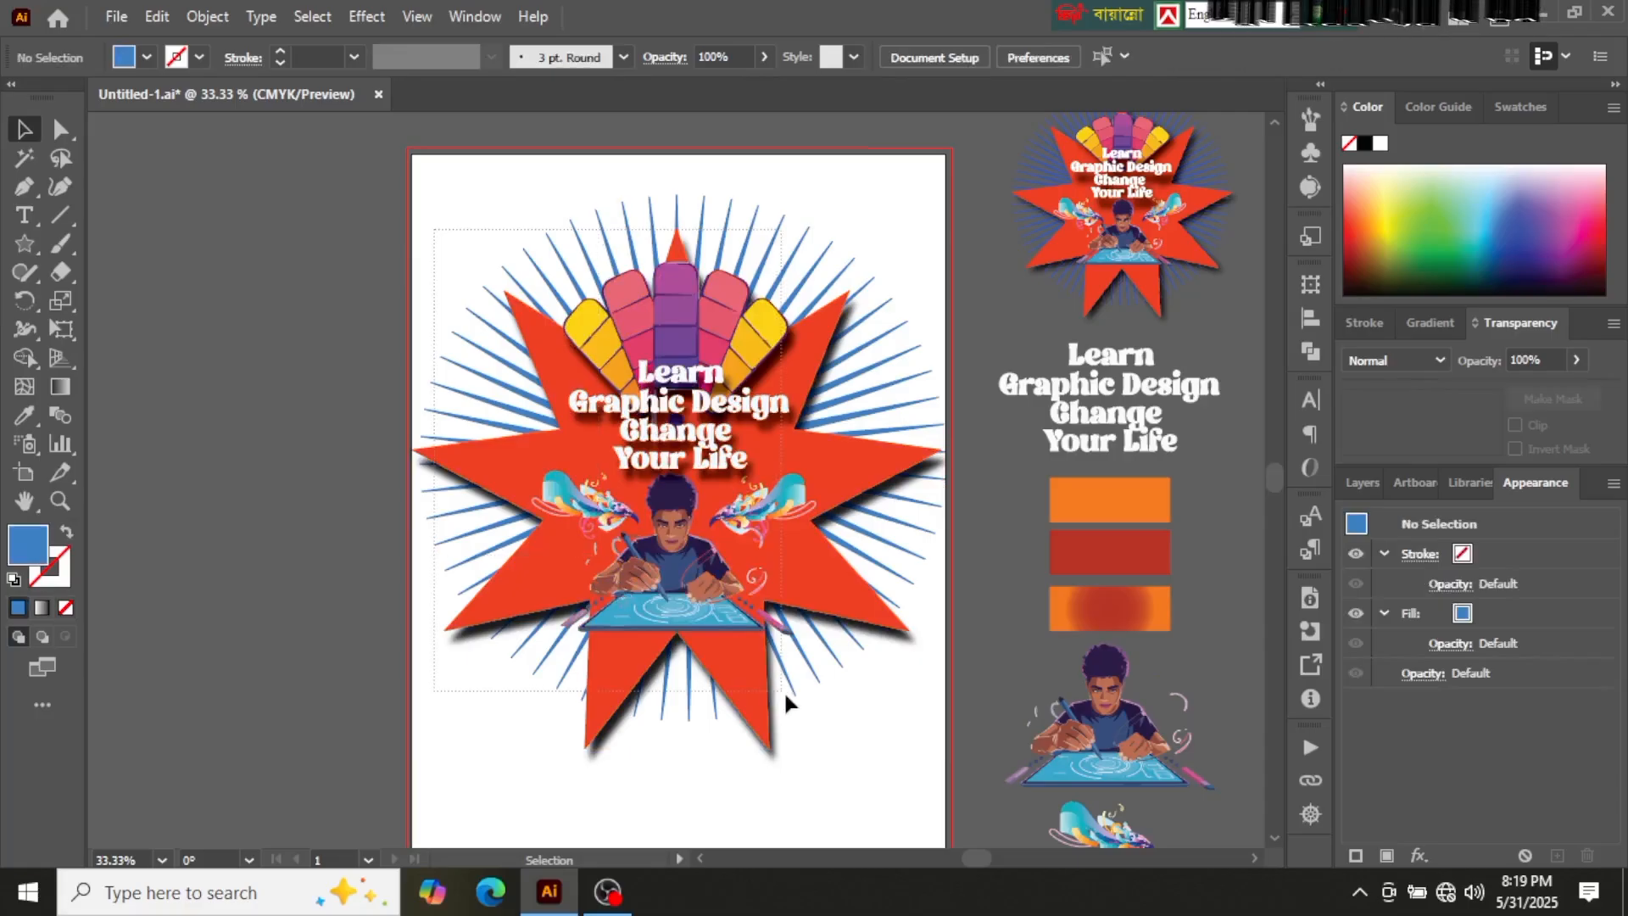
{"action": "left_click", "coordinate": [882, 708]}
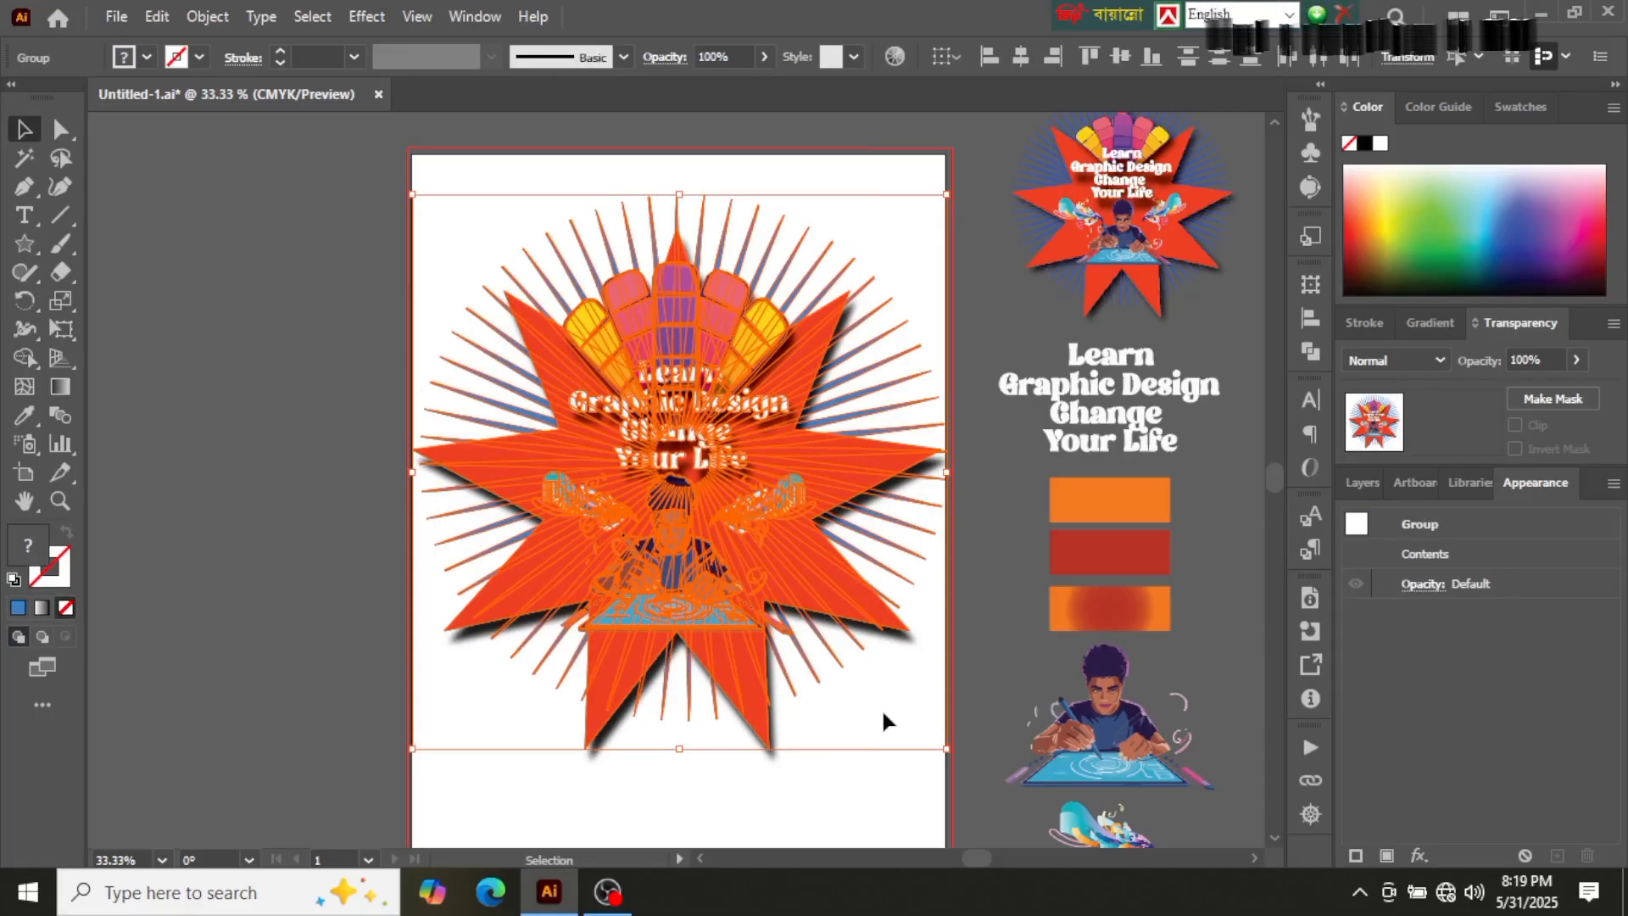
{"action": "left_click", "coordinate": [847, 768]}
{"action": "left_click", "coordinate": [755, 669]}
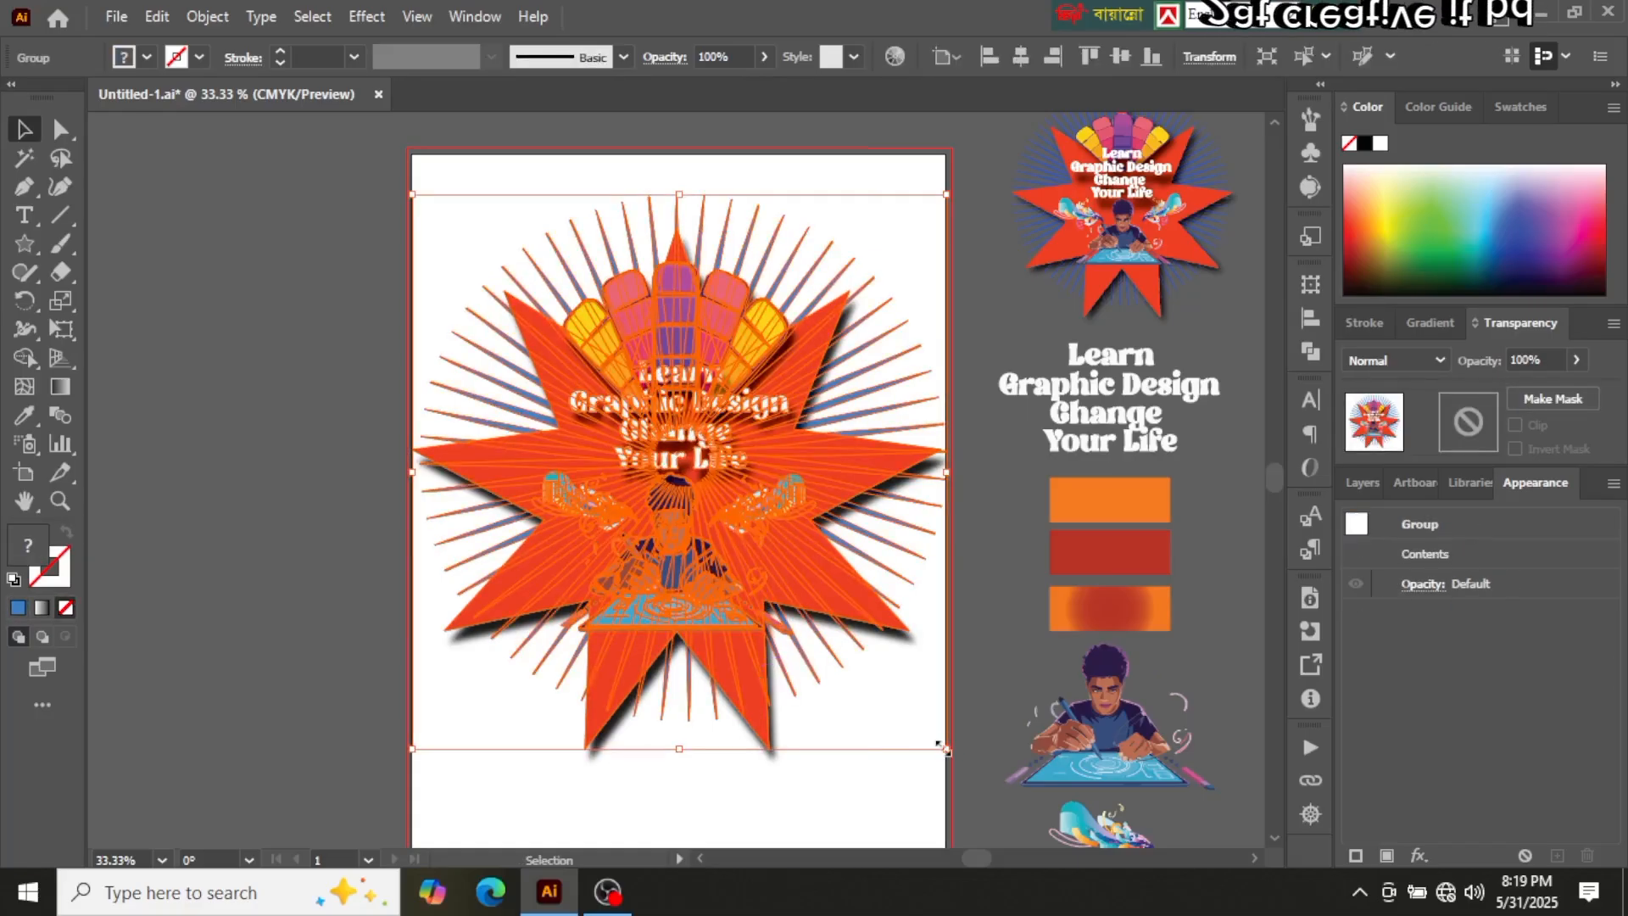
Step: Scale the finished starburst group down from its centre to about the reference design's size and move it into the artboard's left half
{"action": "left_click_drag", "start_coordinate": [947, 749], "coordinate": [776, 598]}
{"action": "left_click", "coordinate": [726, 747]}
{"action": "left_click_drag", "start_coordinate": [676, 476], "coordinate": [541, 477]}
Step: Move the reference starburst design onto the artboard beside the recreated one and compare the two up close
{"action": "left_click", "coordinate": [1114, 223]}
{"action": "left_click_drag", "start_coordinate": [1114, 221], "coordinate": [801, 513]}
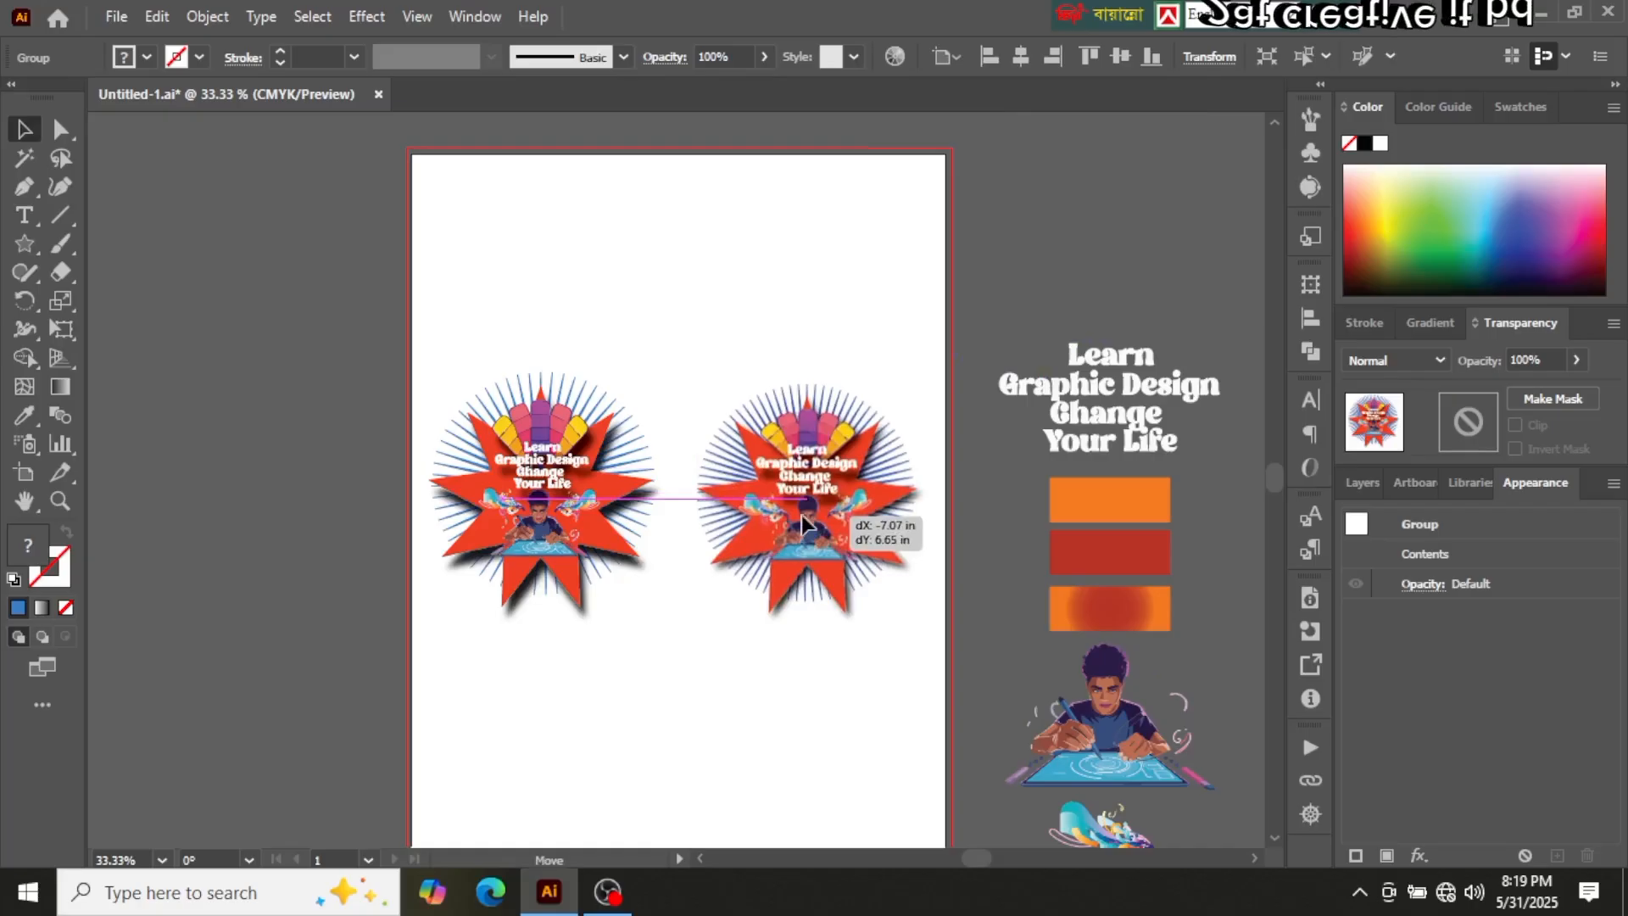
{"action": "left_click", "coordinate": [669, 625]}
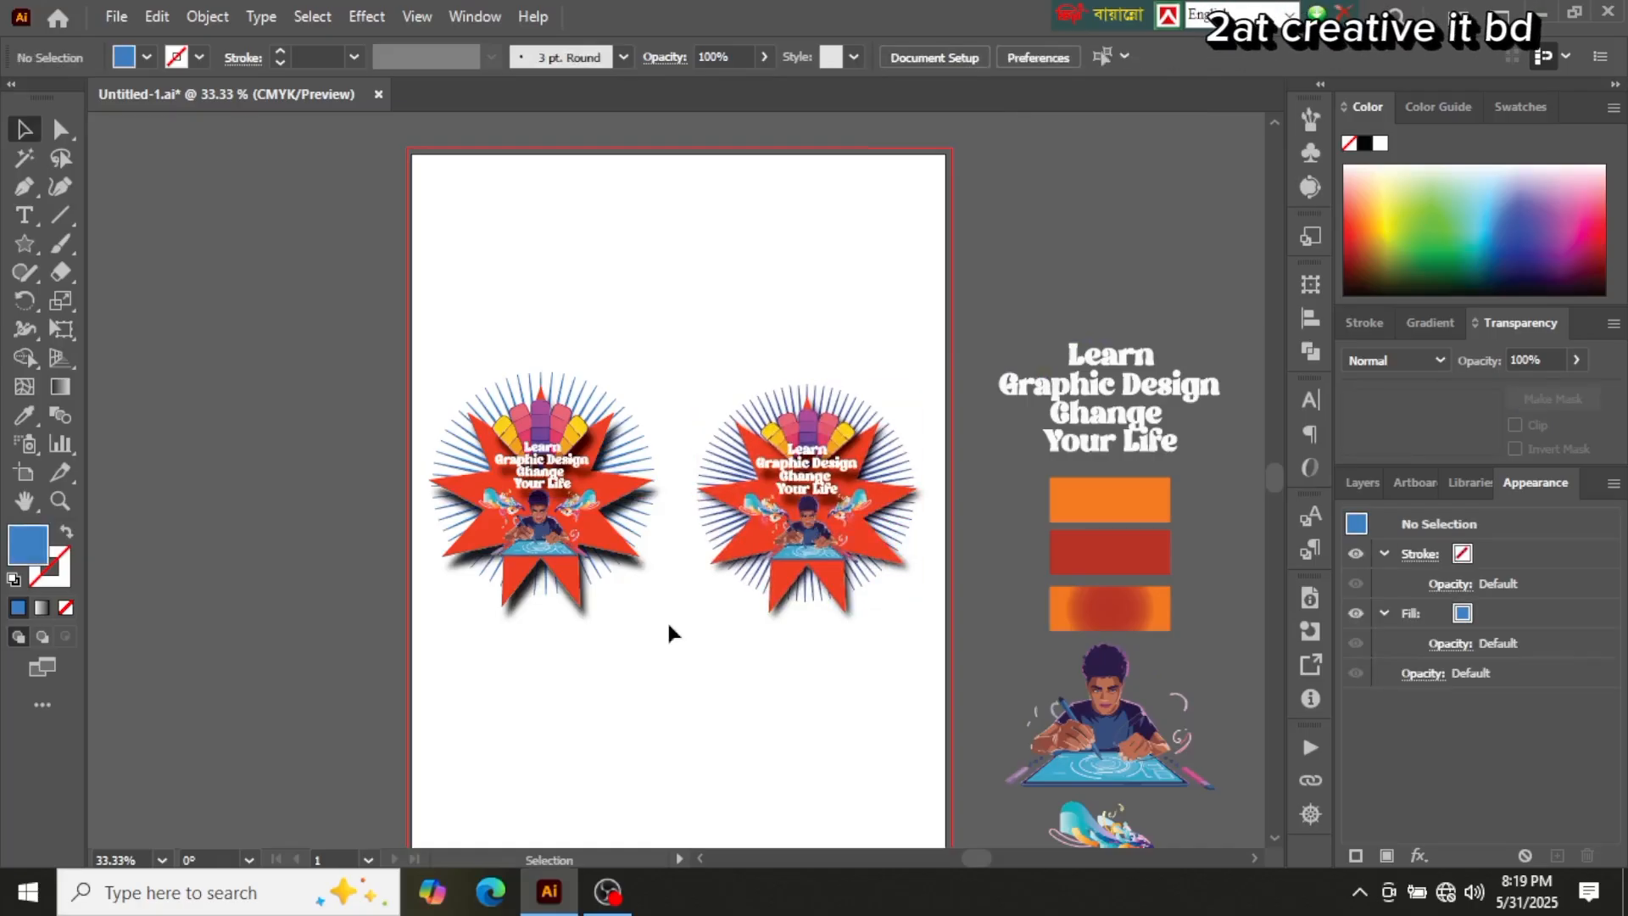
{"action": "key", "text": "ctrl+equal"}
{"action": "key", "text": "ctrl+equal"}
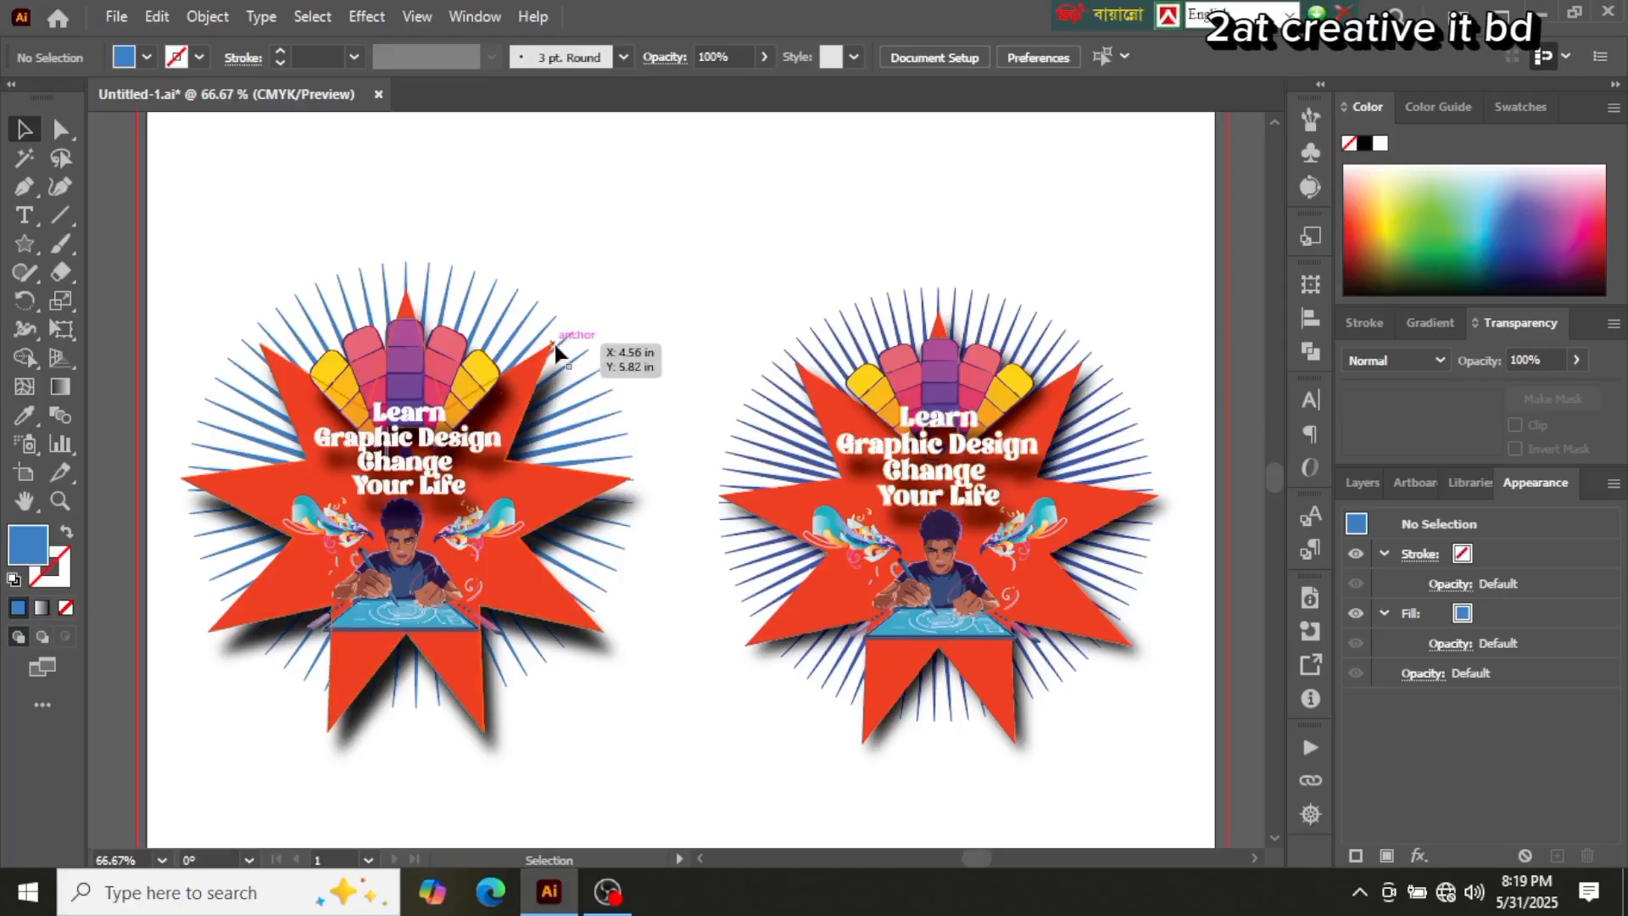
{"action": "mouse_move", "coordinate": [595, 902]}
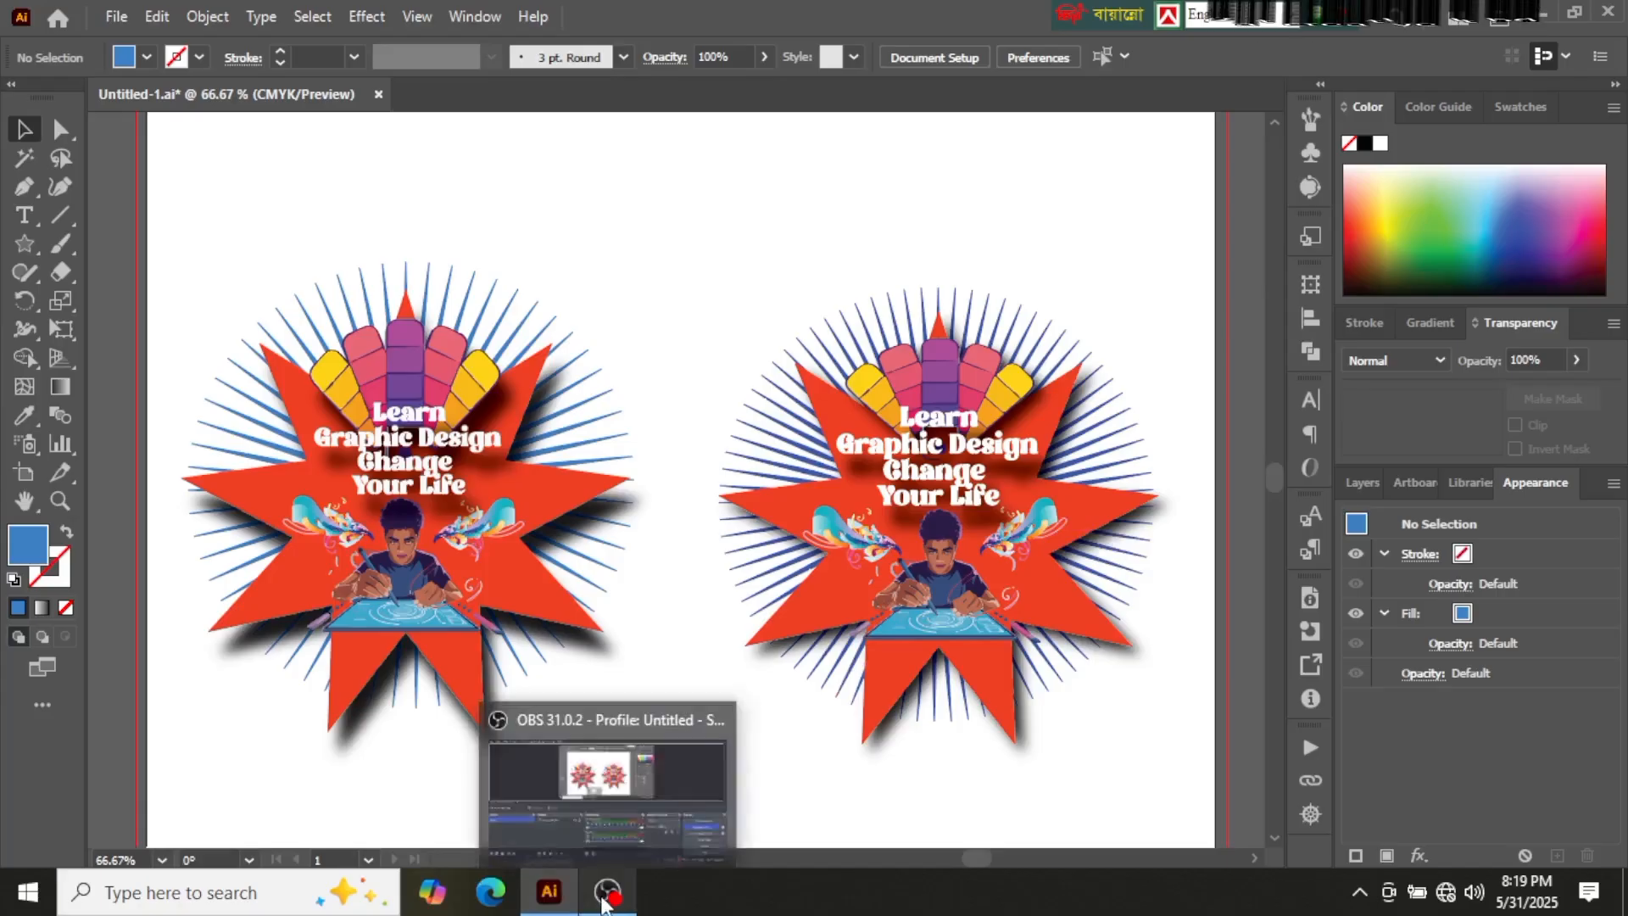